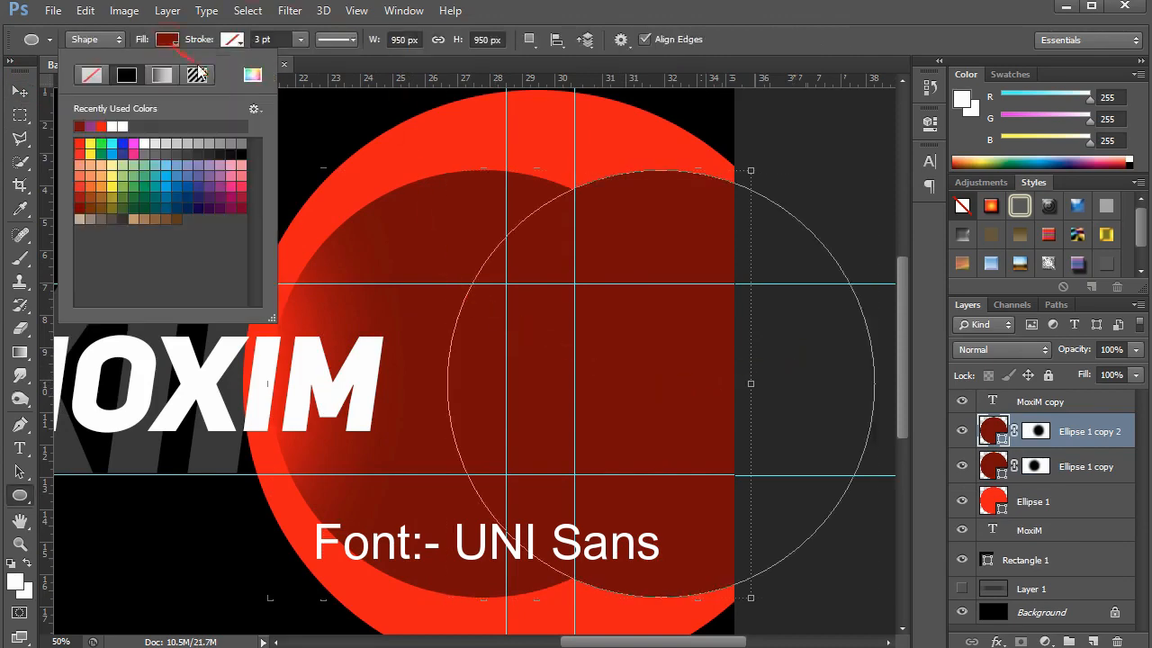
# Fill the upper ellipse copy with the large circle's bright red and shift it left, leaving a dark red crescent
pyautogui.click(251, 72)
pyautogui.press('Return')
pyautogui.press('v')
pyautogui.moveTo(686, 388); pyautogui.dragTo(606, 388)
pyautogui.moveTo(414, 364); pyautogui.dragTo(527, 352)
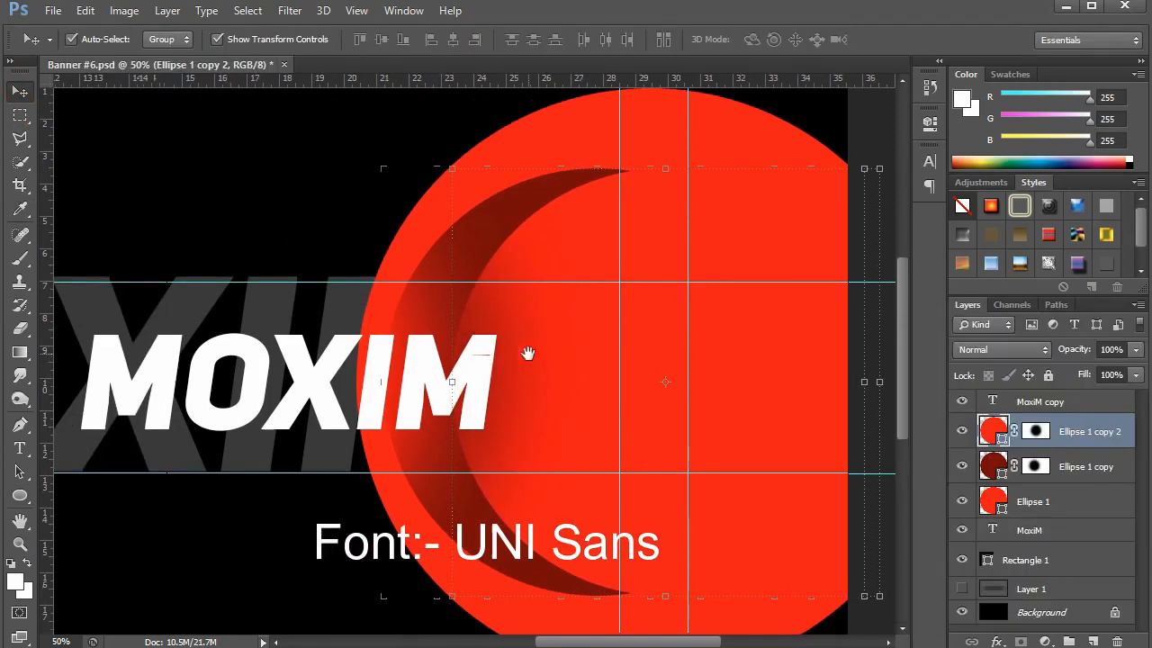
# Duplicate the small white MOXIM title and offset one copy slightly to the right of the other
pyautogui.click(484, 408)
pyautogui.moveTo(482, 412); pyautogui.dragTo(534, 414)
pyautogui.moveTo(425, 388); pyautogui.dragTo(433, 388)
pyautogui.hotkey('ctrl', 'j')
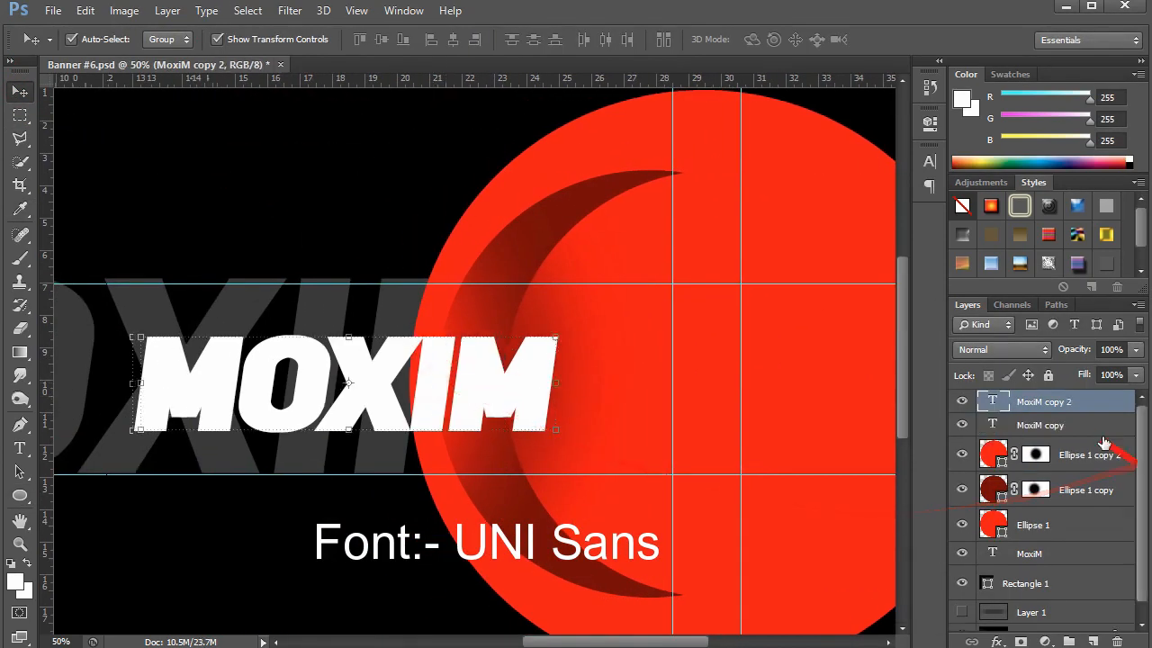
# Recolour the lower copy of the small MOXIM title with the red of the circle
pyautogui.click(1075, 426)
pyautogui.press('t')
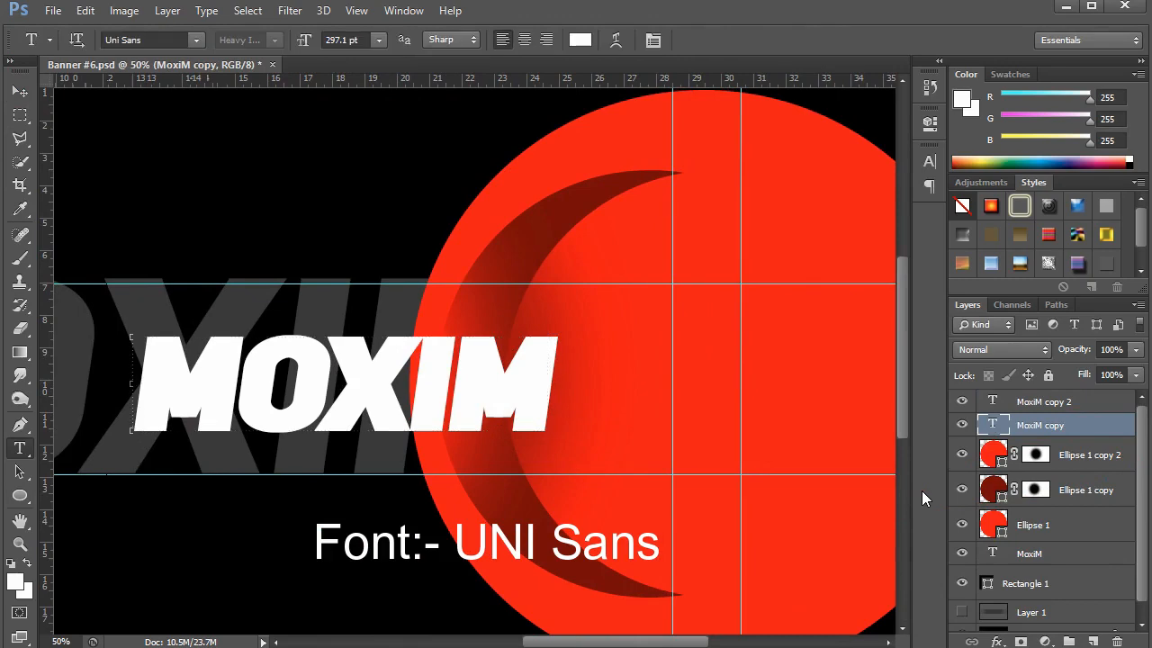
pyautogui.click(579, 39)
pyautogui.click(586, 159)
pyautogui.press('Return')
pyautogui.click(20, 89)
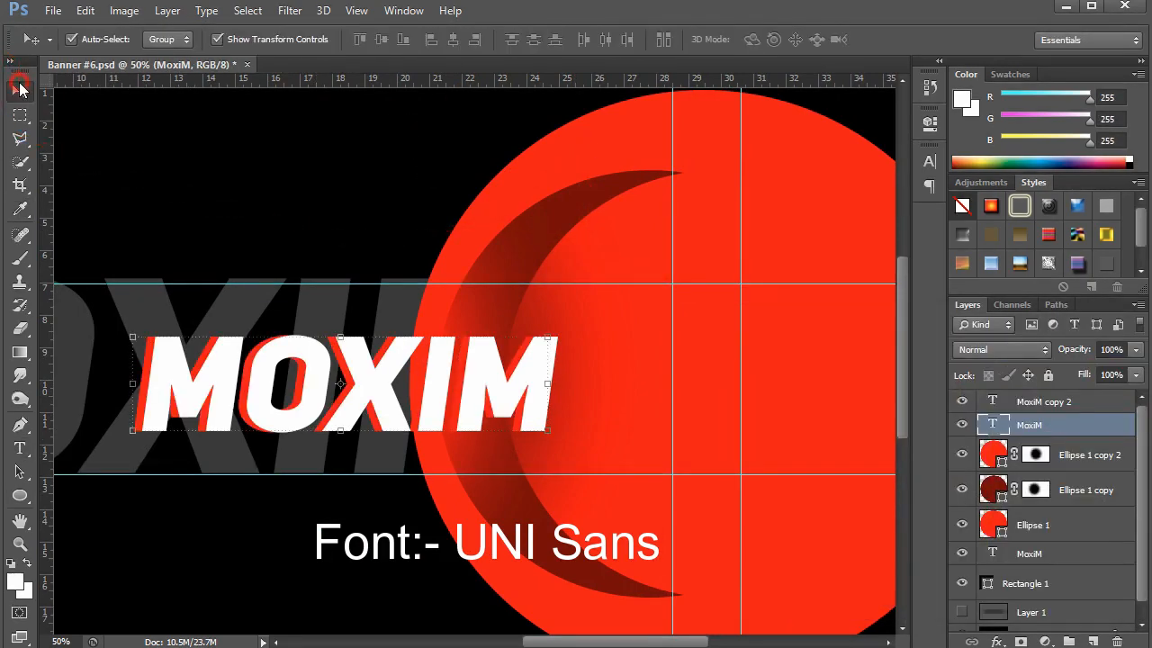
# Duplicate the red MOXIM title layer and recolour the duplicate white
pyautogui.moveTo(324, 365); pyautogui.dragTo(399, 359)
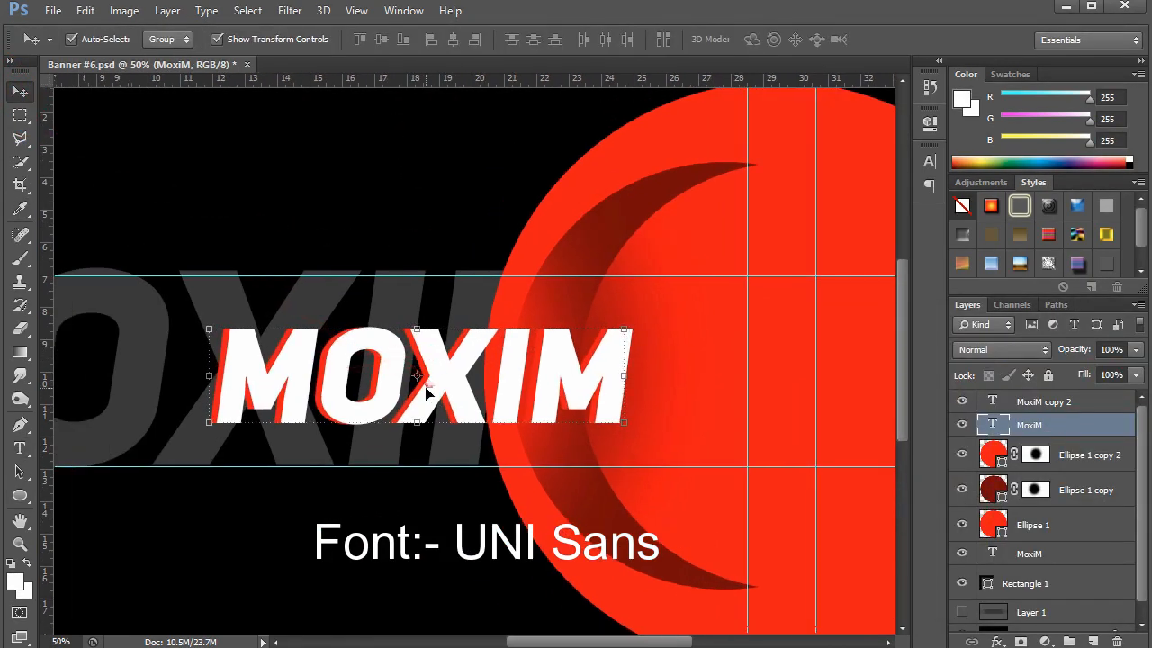
pyautogui.hotkey('ctrl', 'j')
pyautogui.hotkey('ctrl', '+')
pyautogui.hotkey('ctrl', '+')
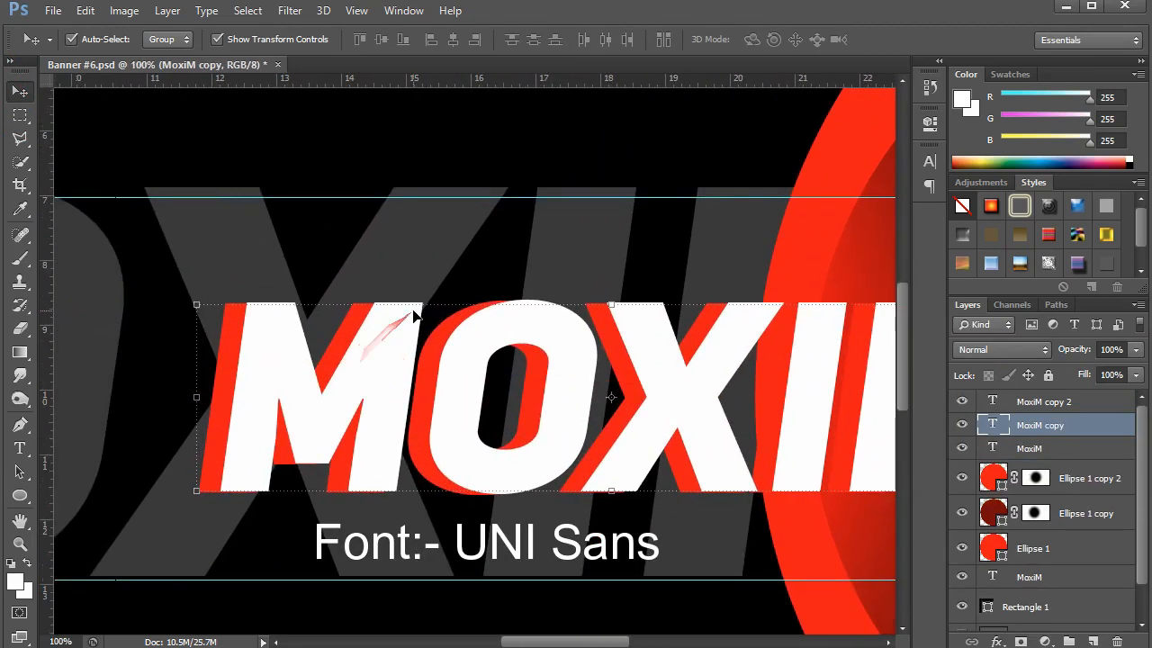
pyautogui.press('t')
pyautogui.click(579, 39)
pyautogui.click(479, 313)
pyautogui.press('Return')
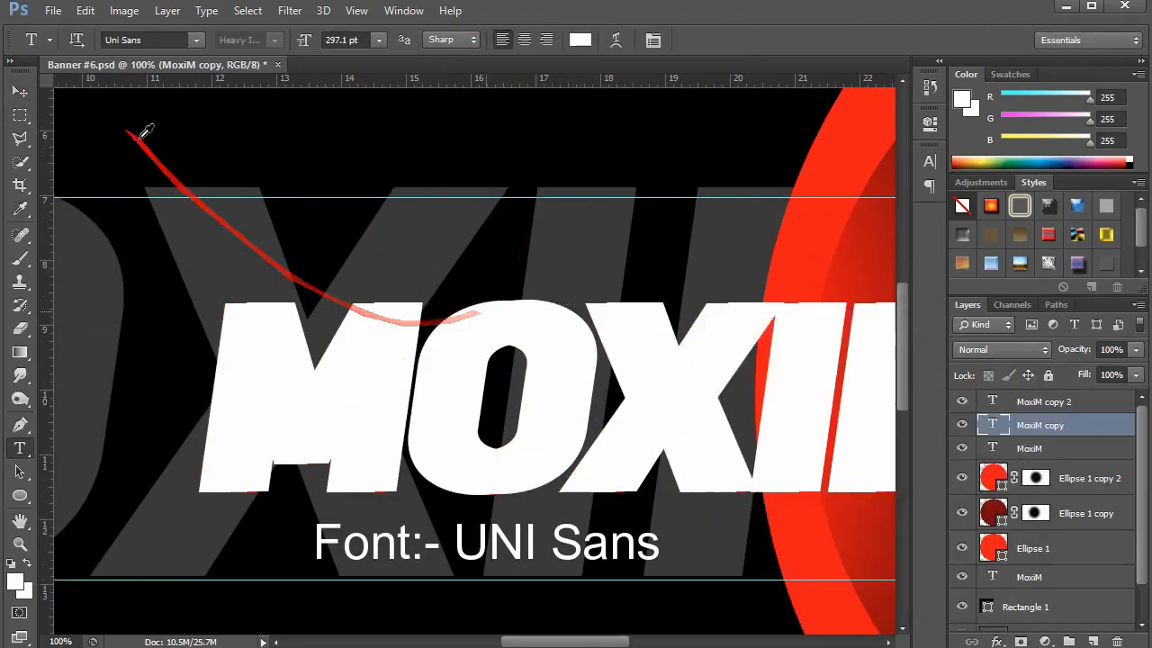
# Place the new white MOXIM duplicate beneath the red title and nudge it slightly to the right
pyautogui.moveTo(1046, 425); pyautogui.dragTo(1053, 459)
pyautogui.press('v')
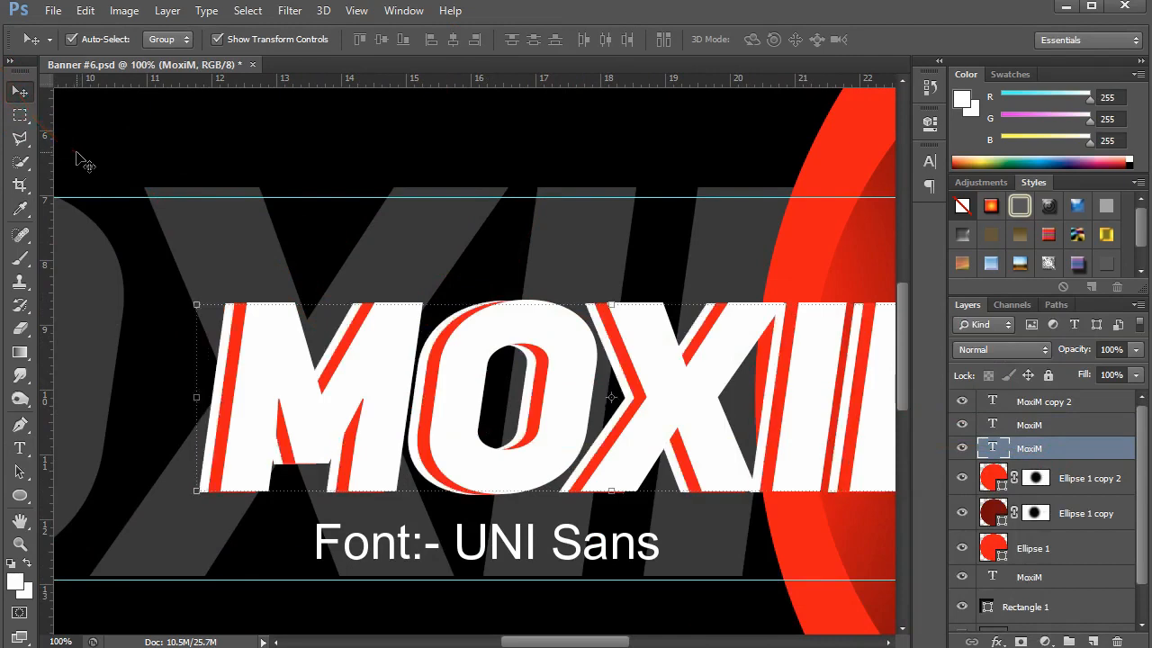
pyautogui.press('Right')
pyautogui.press('Right')
pyautogui.press('Right')
# Rasterize the lowest white title copy and apply a Motion Blur with angle 180° and distance 50 pixels
pyautogui.click(290, 10)
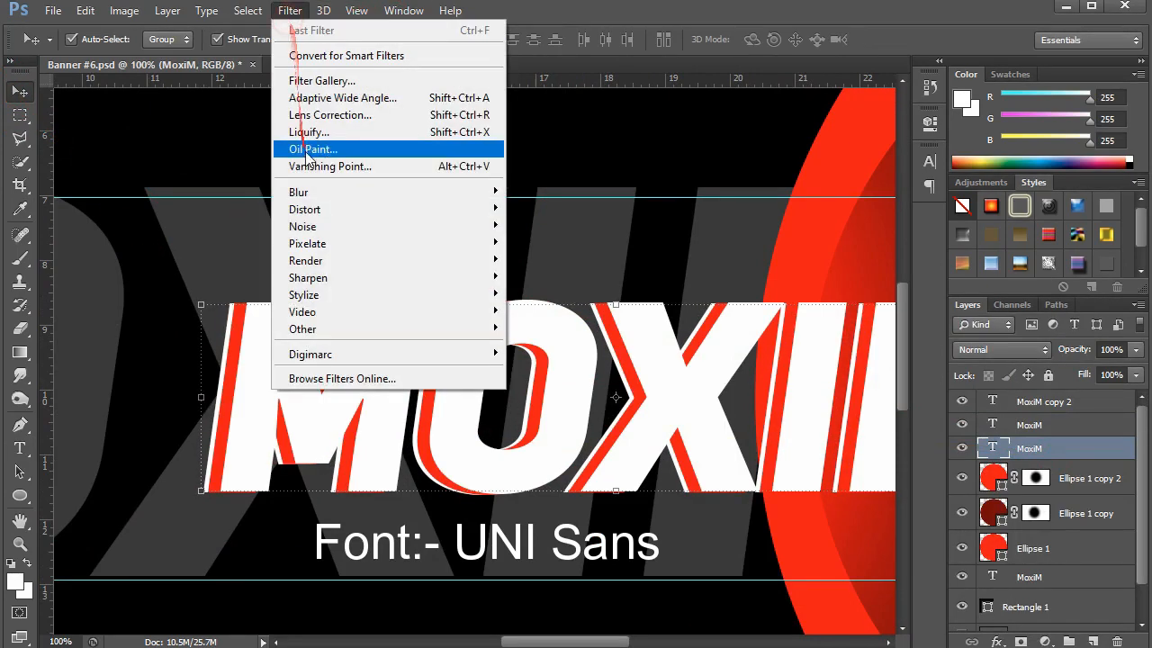
pyautogui.moveTo(351, 196)
pyautogui.click(558, 353)
pyautogui.click(532, 267)
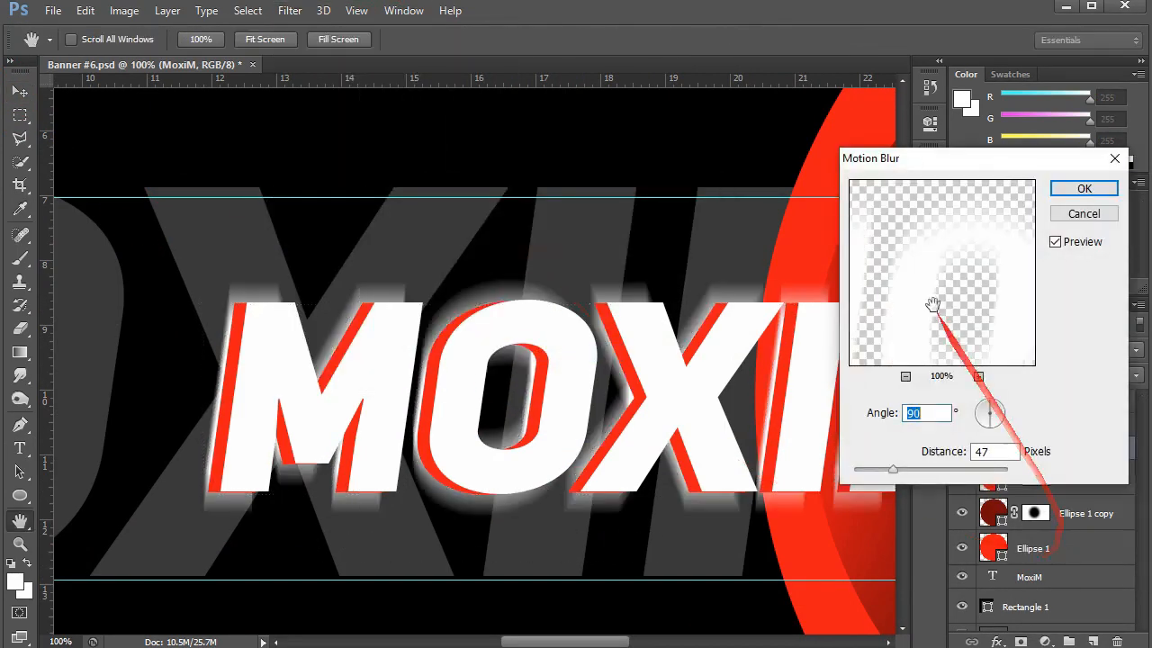
pyautogui.write('180')
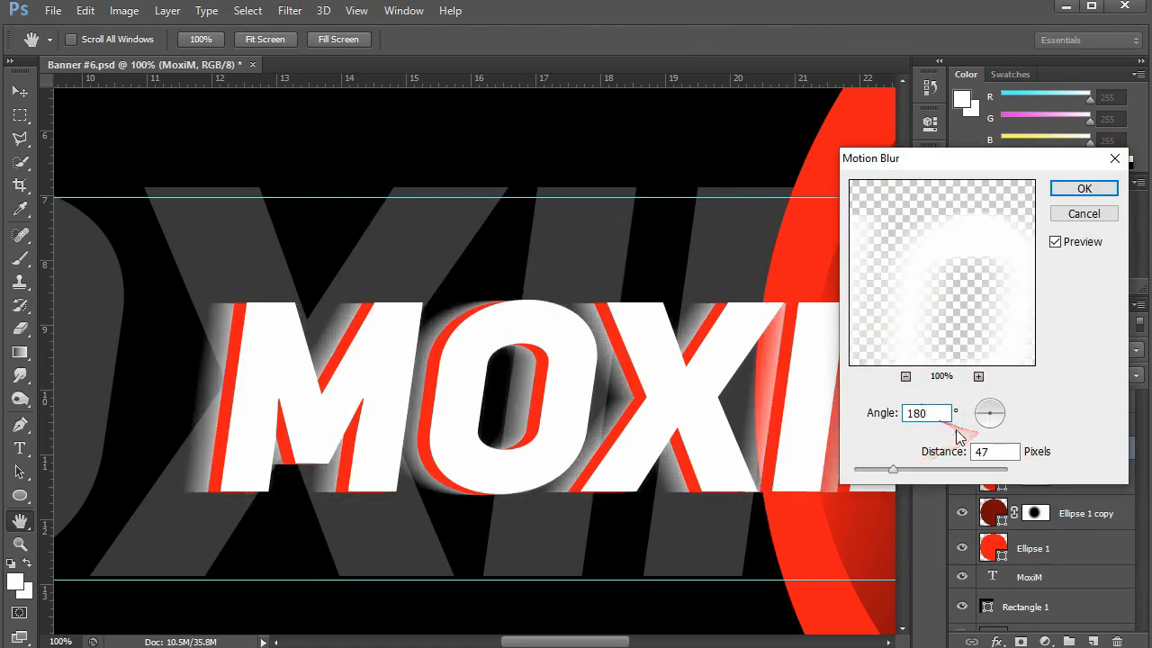
pyautogui.write('50')
pyautogui.press('Return')
pyautogui.press('v')
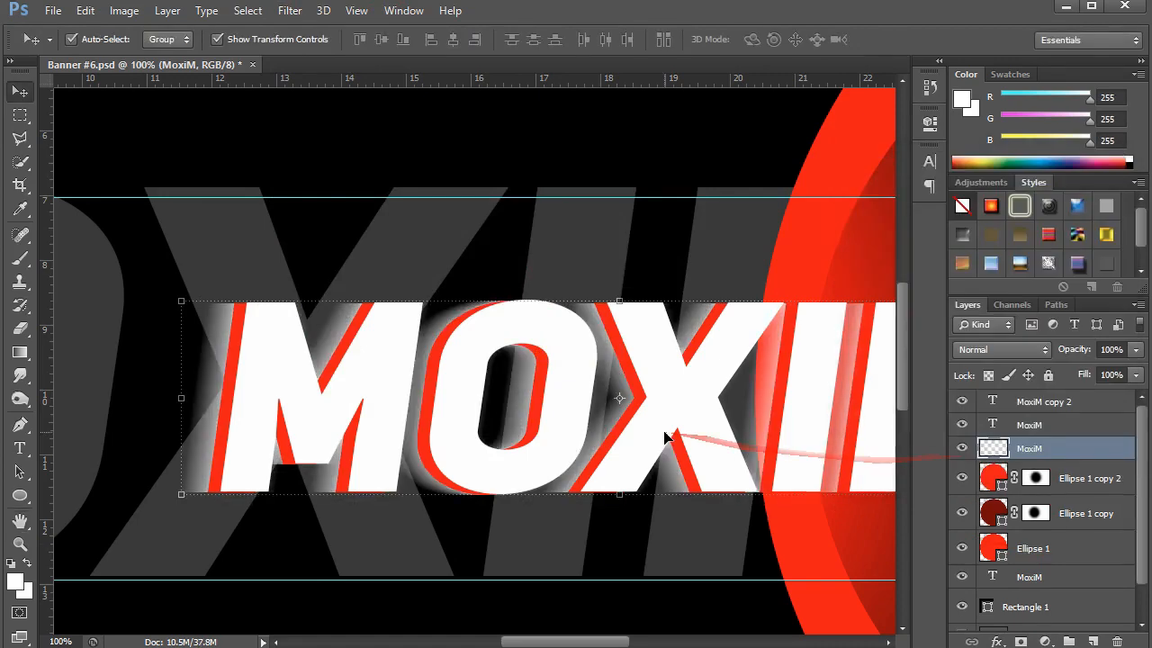
# Group the three ellipse layers that form the red circle with its crescent
pyautogui.hotkey('ctrl', '-')
pyautogui.hotkey('ctrl', '-')
pyautogui.hotkey('ctrl', '-')
pyautogui.click(784, 369)
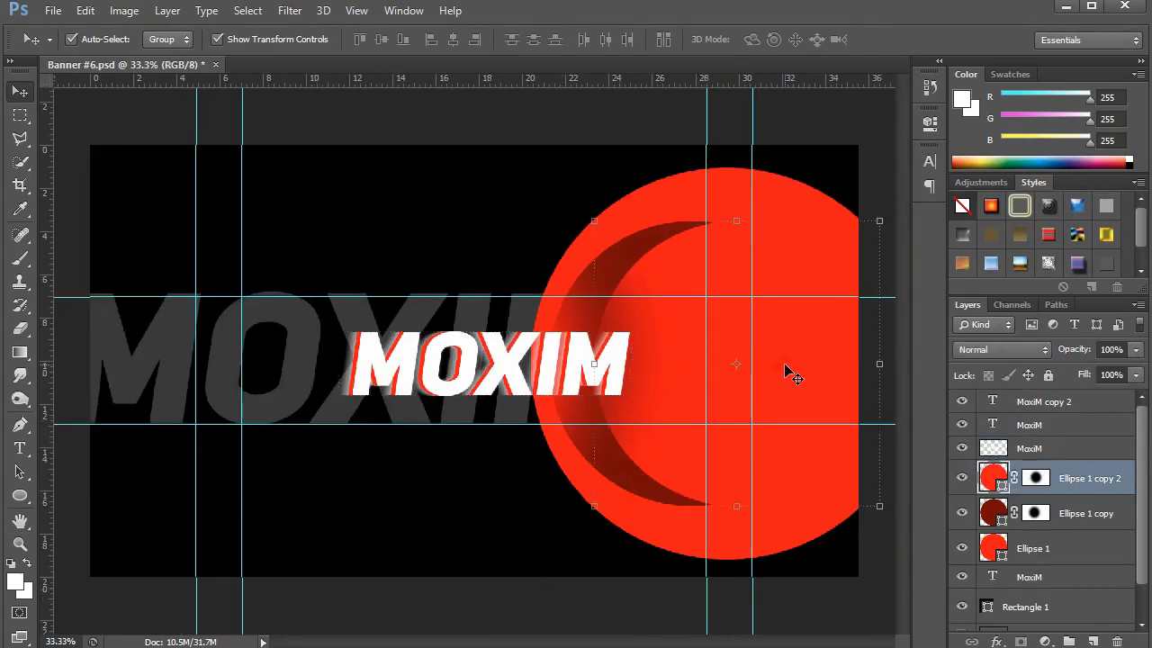
pyautogui.keyDown('shift'); pyautogui.click(1062, 558); pyautogui.keyUp('shift')
pyautogui.hotkey('ctrl', 'g')
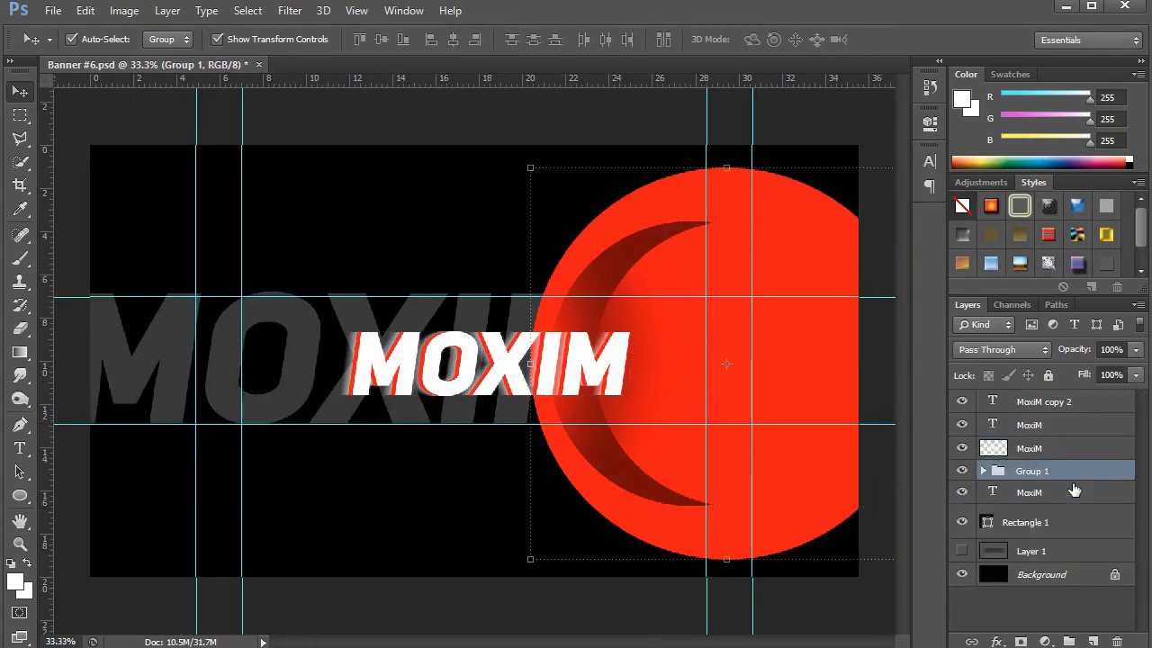
# Duplicate the circle group, flip the copy horizontally and centre it on the banner's leftmost vertical guide
pyautogui.hotkey('ctrl', 'j')
pyautogui.hotkey('ctrl', 't')
pyautogui.rightClick(786, 394)
pyautogui.click(828, 637)
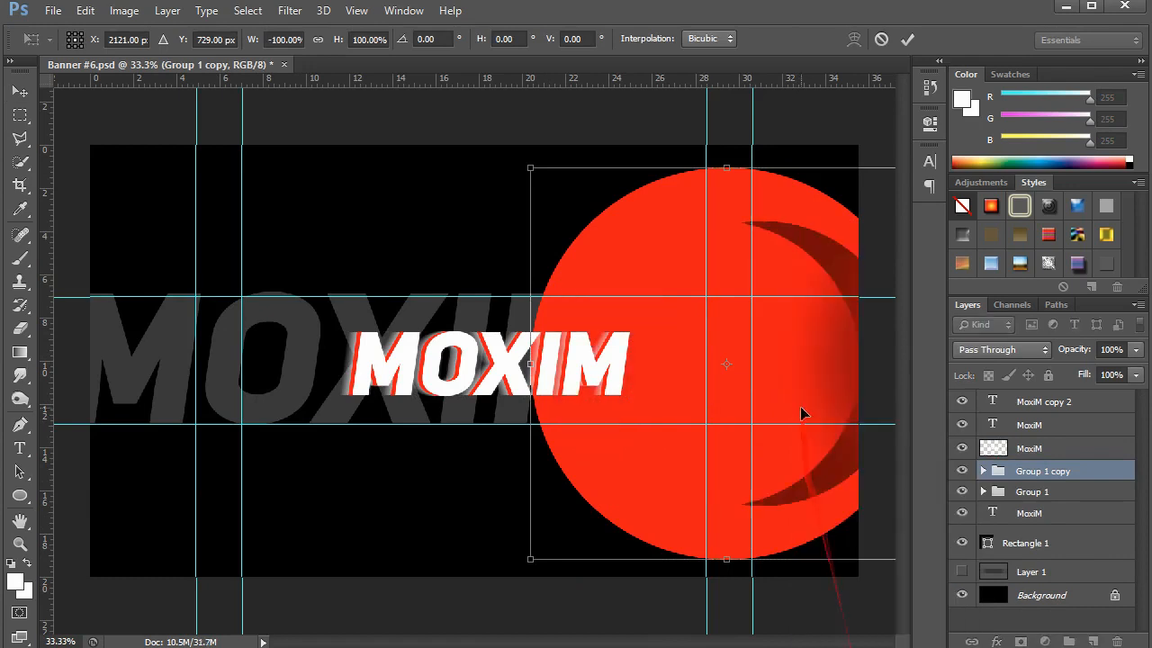
pyautogui.moveTo(805, 411); pyautogui.dragTo(270, 400)
pyautogui.press('Return')
# Shift the original circle group right until its centre aligns with the rightmost vertical guide
pyautogui.moveTo(797, 359)
pyautogui.mouseDown()
pyautogui.moveTo(830, 357)
pyautogui.moveTo(806, 364)
pyautogui.mouseUp()
pyautogui.keyDown('shift'); pyautogui.click(817, 357); pyautogui.keyUp('shift')
pyautogui.press('Return')
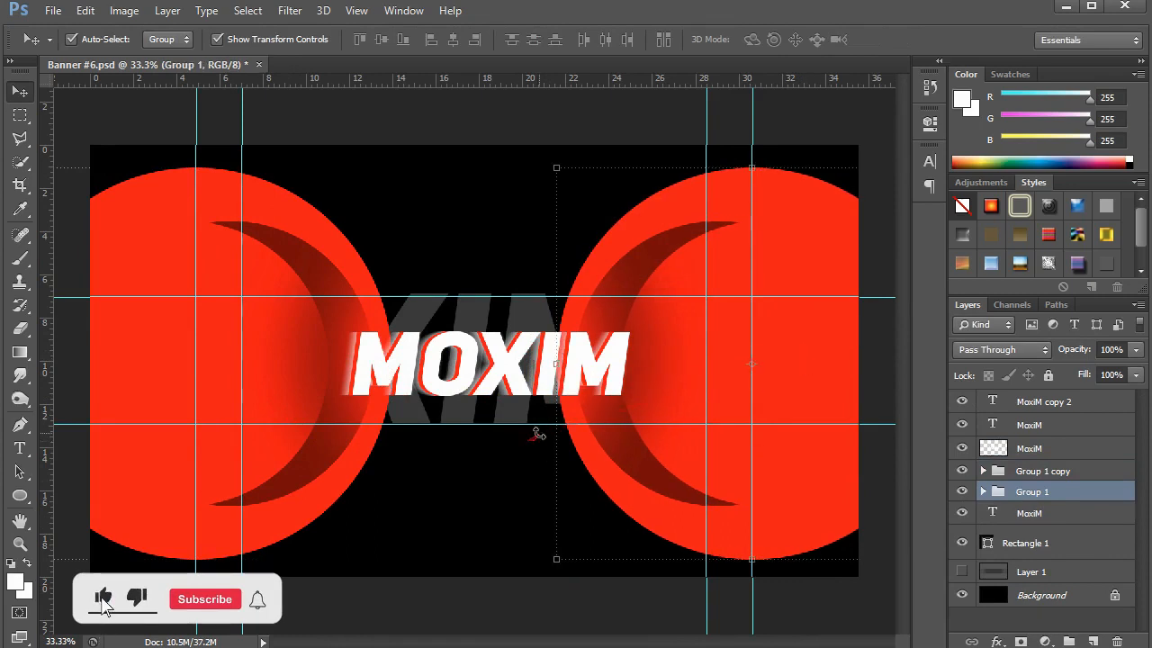
# Move the large faint MOXIM text layer above both circle groups in the layer order
pyautogui.scroll(-2, 540, 434)
pyautogui.click(822, 265)
pyautogui.scroll(3, 605, 577)
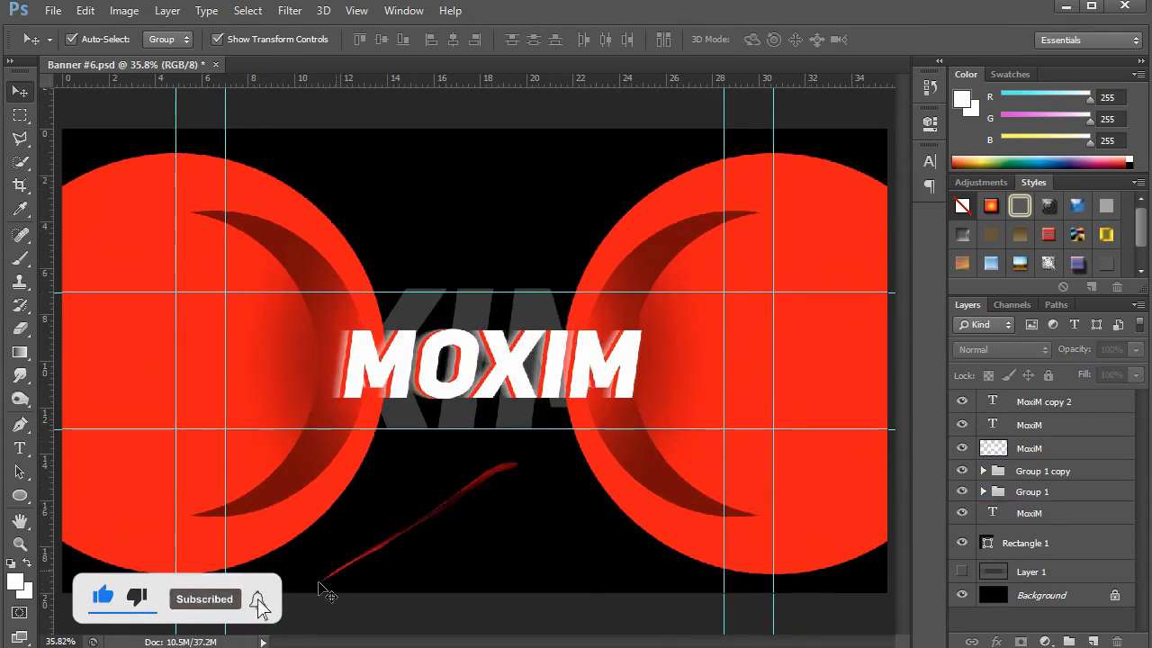
pyautogui.moveTo(1034, 462); pyautogui.dragTo(1034, 460)
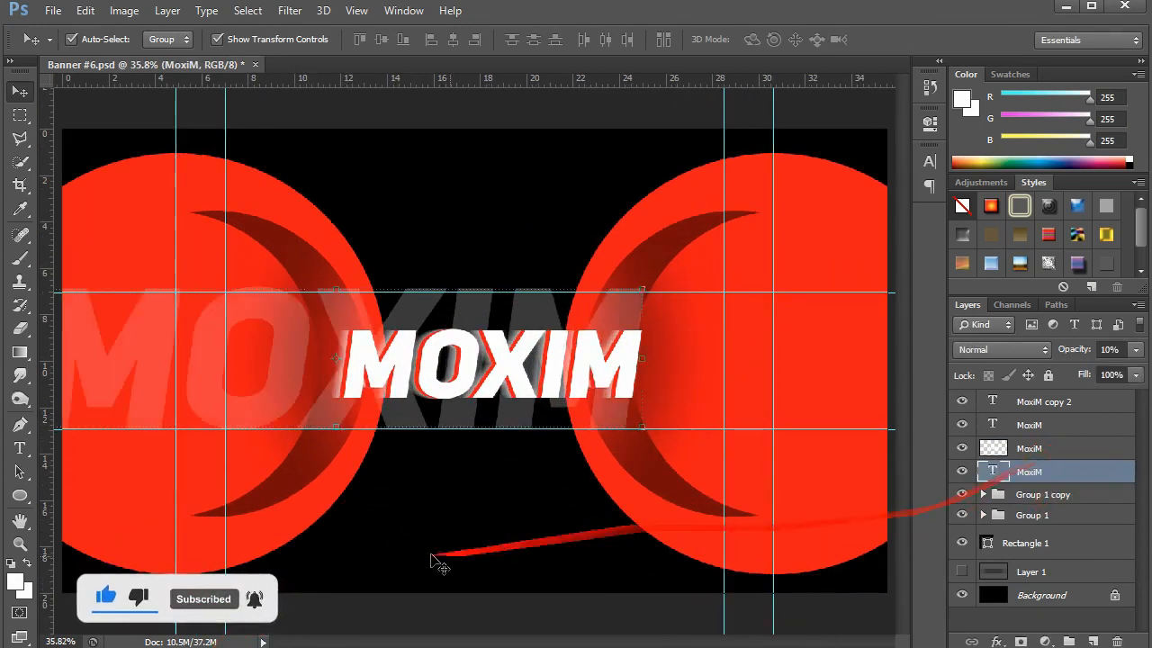
# Ungroup both circle groups into their separate ellipse layers
pyautogui.click(333, 493)
pyautogui.rightClick(1039, 494)
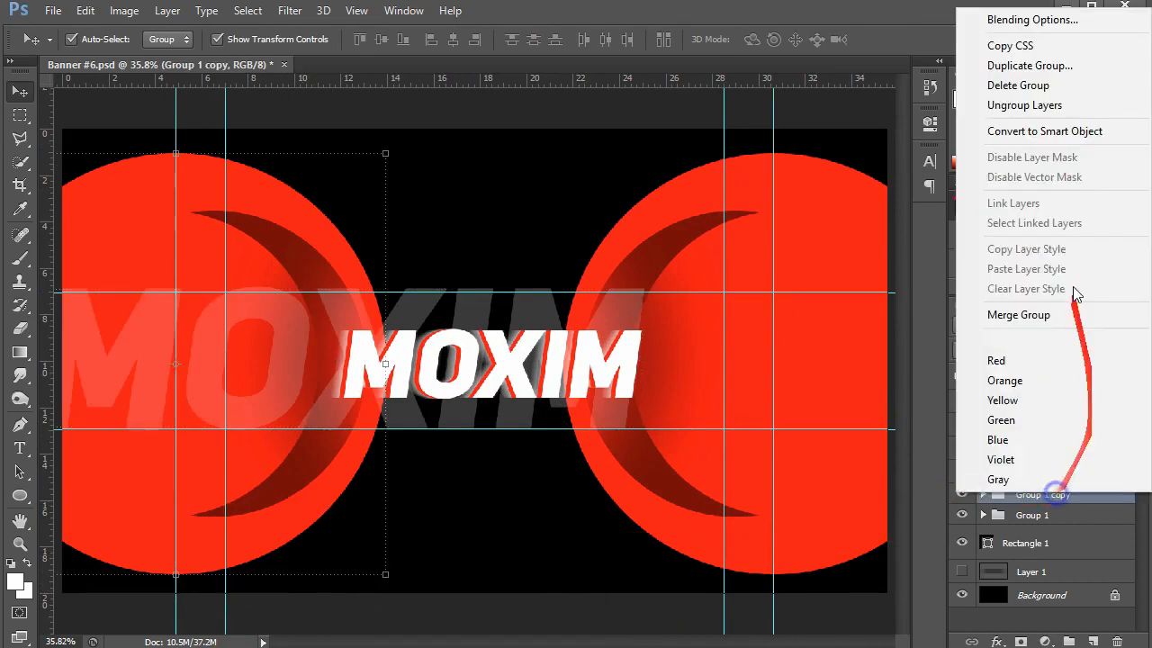
pyautogui.click(998, 158)
pyautogui.rightClick(1042, 540)
pyautogui.click(1024, 157)
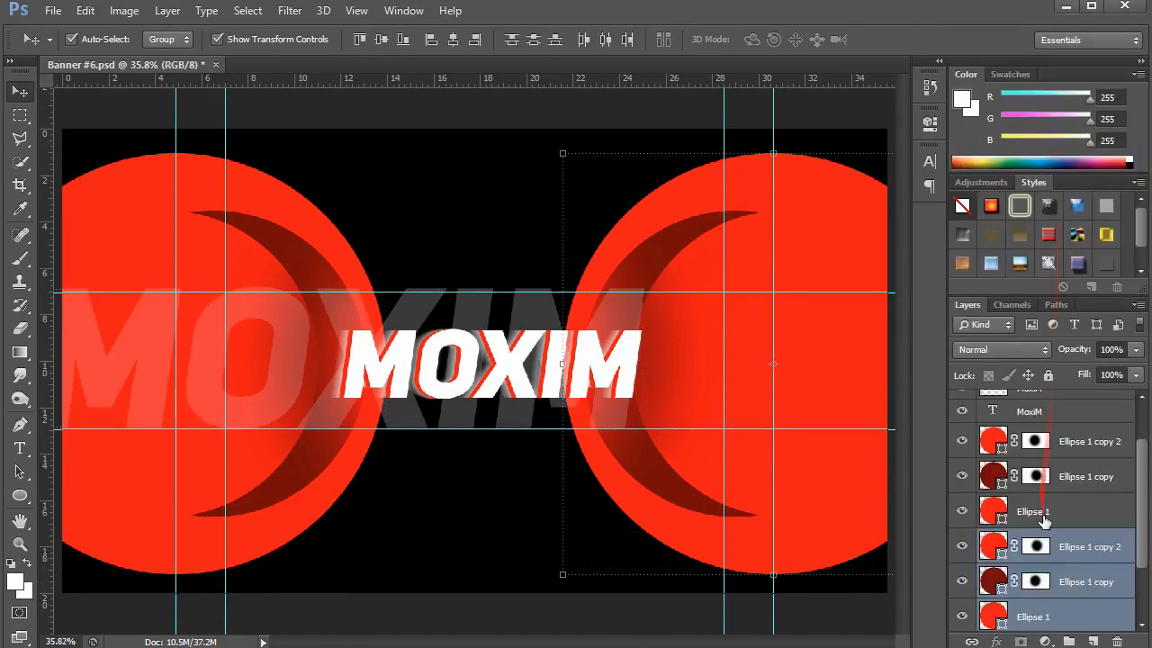
# Place the HK (42) game artwork across the whole banner and order it above all ellipse layers
pyautogui.click(1047, 512)
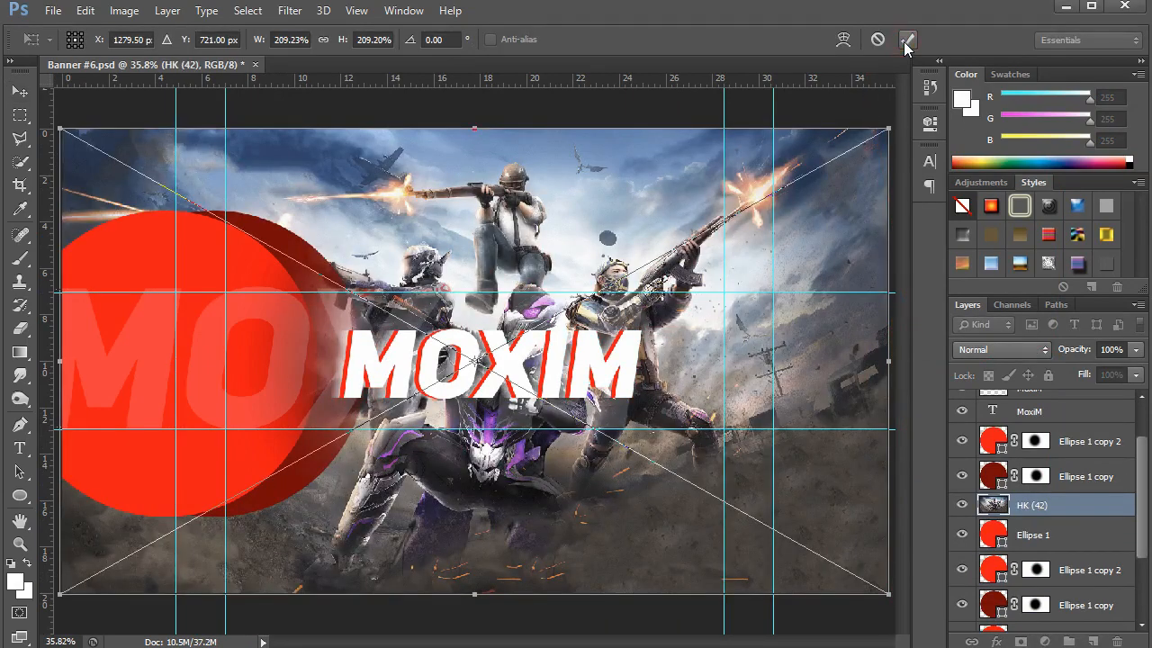
pyautogui.click(906, 42)
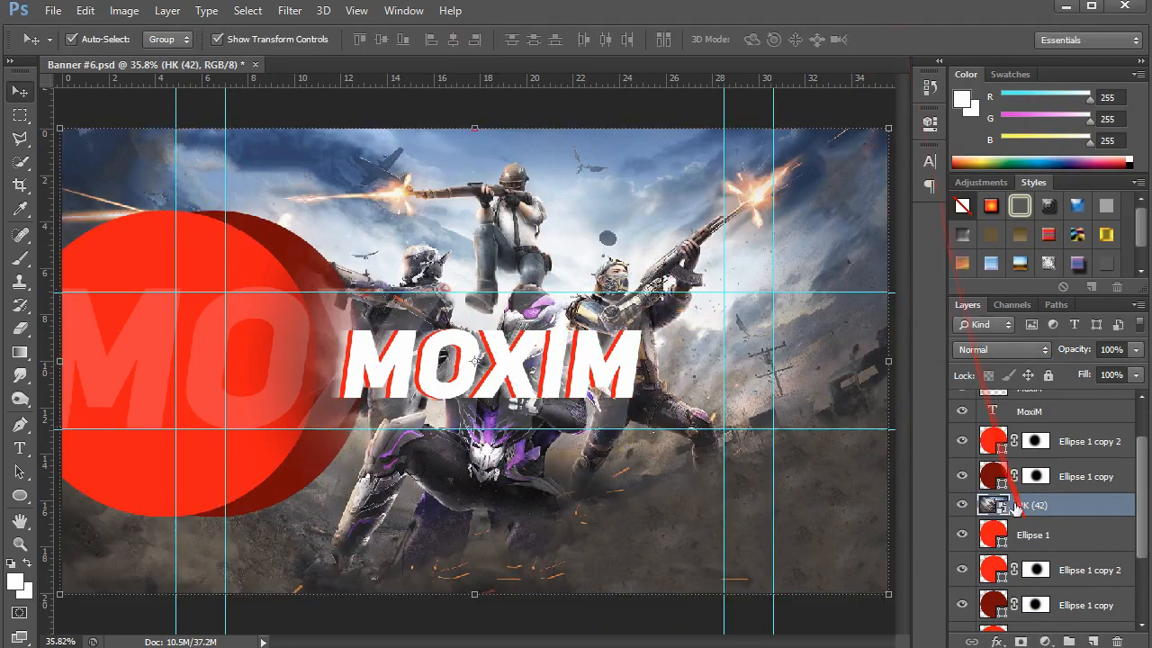
pyautogui.moveTo(1031, 505); pyautogui.dragTo(1039, 416)
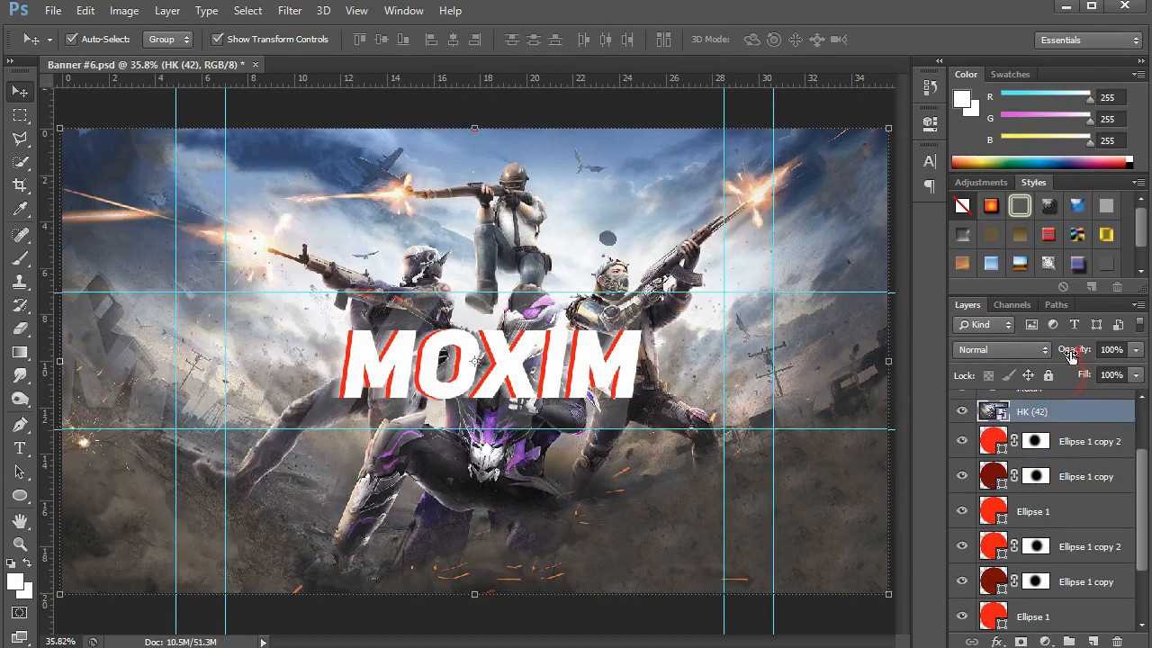
# Add a Gradient Map adjustment above the artwork and set its starting colour stop to red ff0000
pyautogui.click(1044, 641)
pyautogui.click(1022, 601)
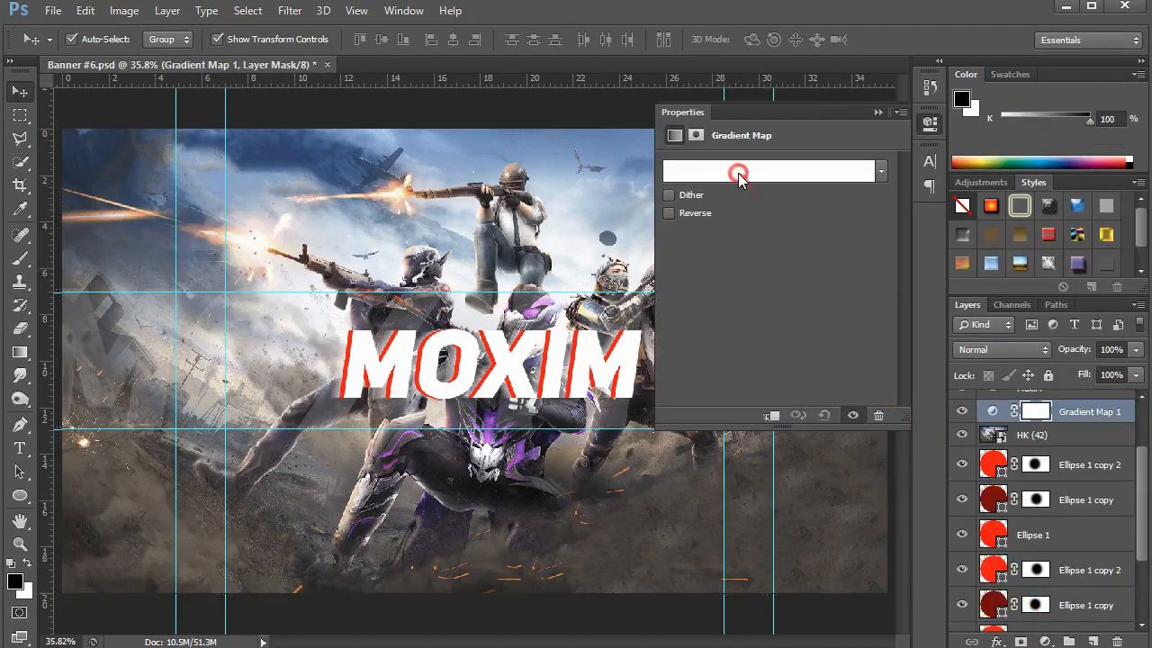
pyautogui.click(738, 170)
pyautogui.click(666, 439)
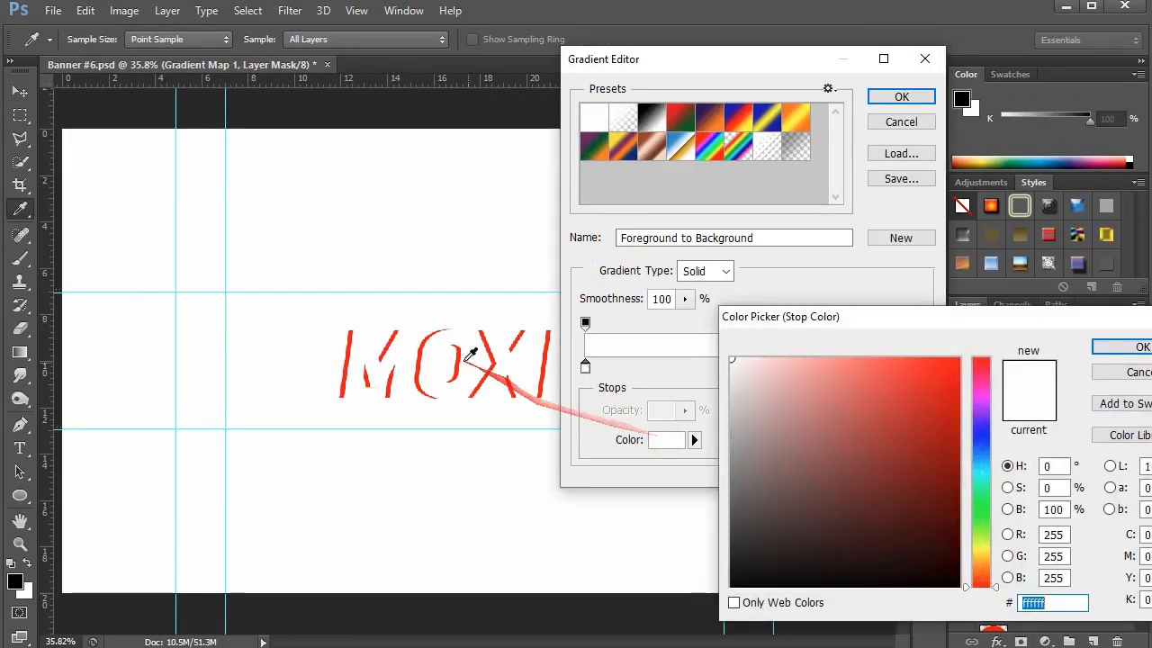
pyautogui.moveTo(903, 414); pyautogui.dragTo(1079, 274)
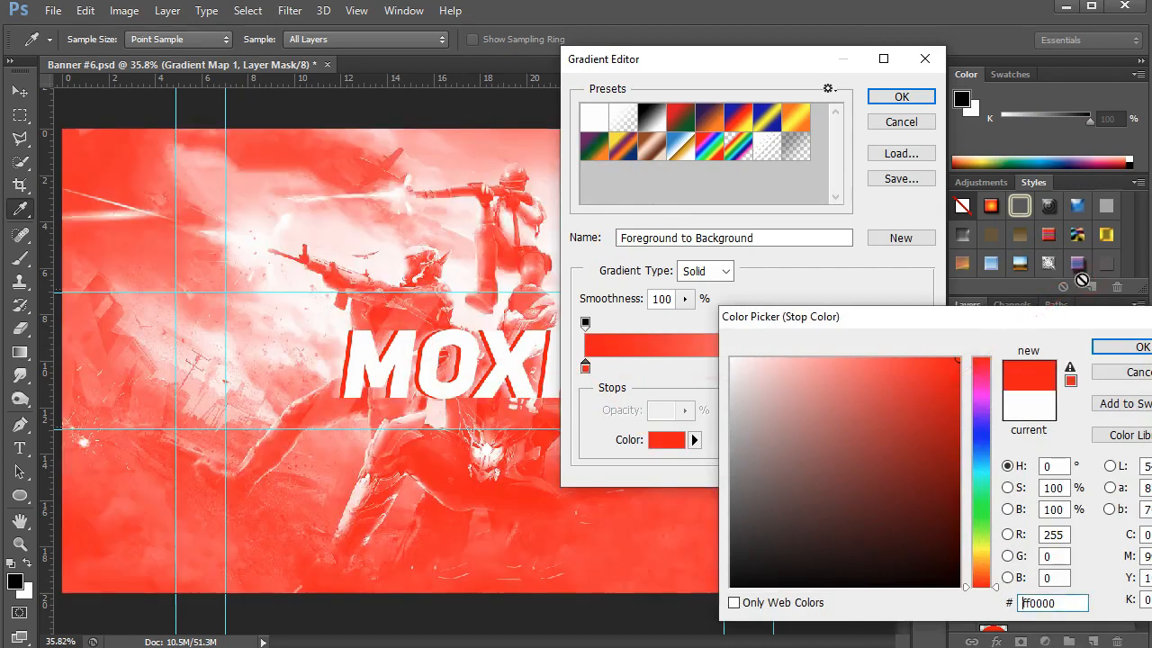
pyautogui.press('Return')
# Set the gradient map's end colour stop to black 000000 and reverse the gradient
pyautogui.click(920, 368)
pyautogui.click(667, 436)
pyautogui.moveTo(801, 537); pyautogui.dragTo(734, 610)
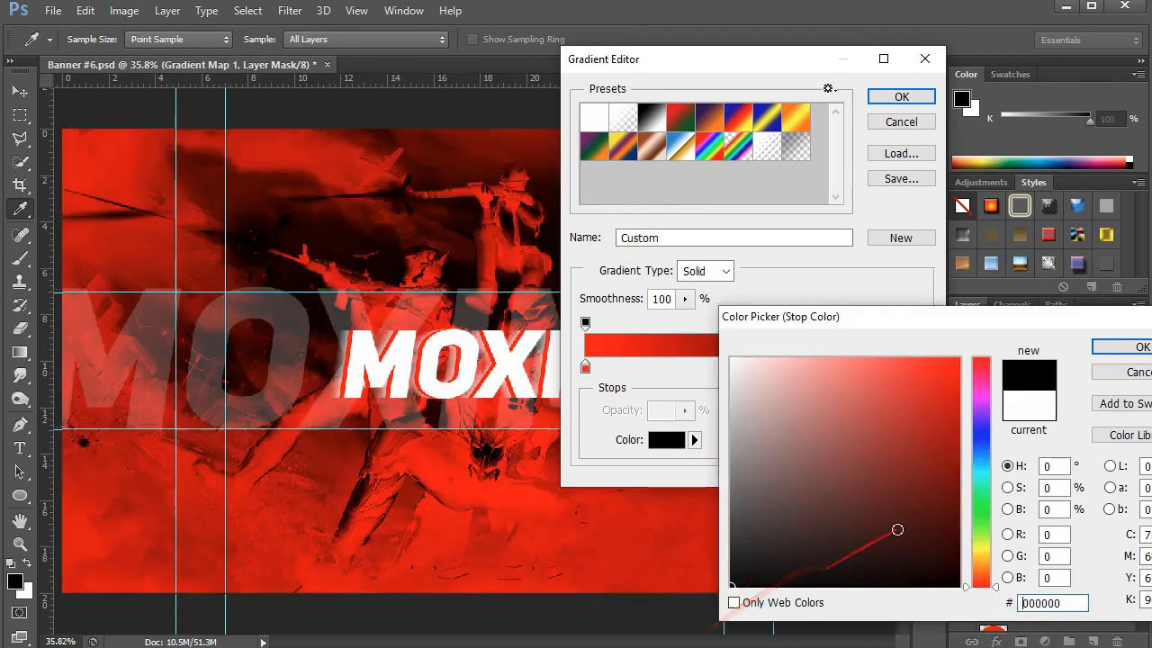
pyautogui.press('Return')
pyautogui.press('Return')
pyautogui.click(668, 213)
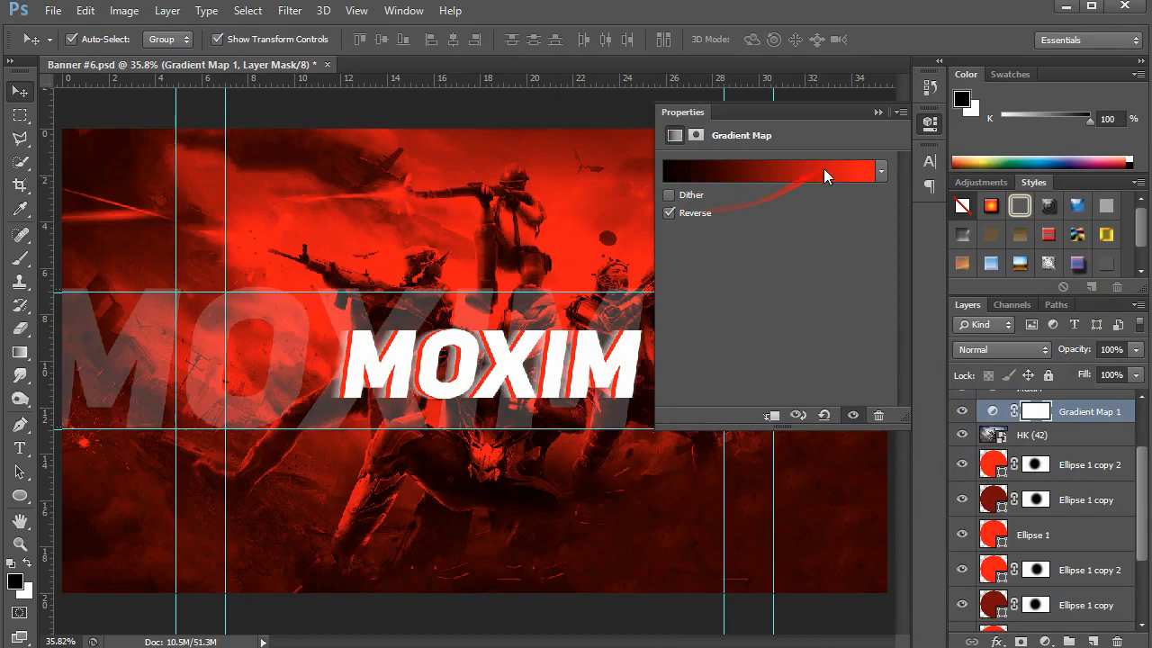
# Clip the gradient map to the HK (42) artwork and reduce the artwork's opacity to 49%
pyautogui.click(880, 115)
pyautogui.click(1062, 434)
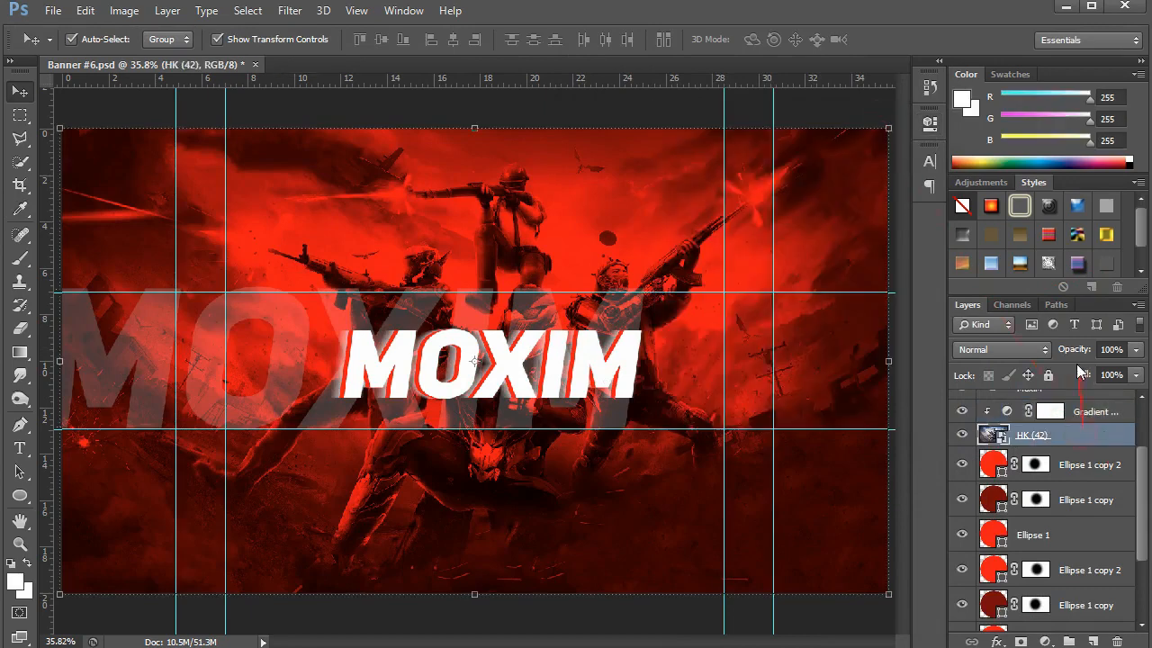
pyautogui.moveTo(1073, 349); pyautogui.dragTo(1029, 356)
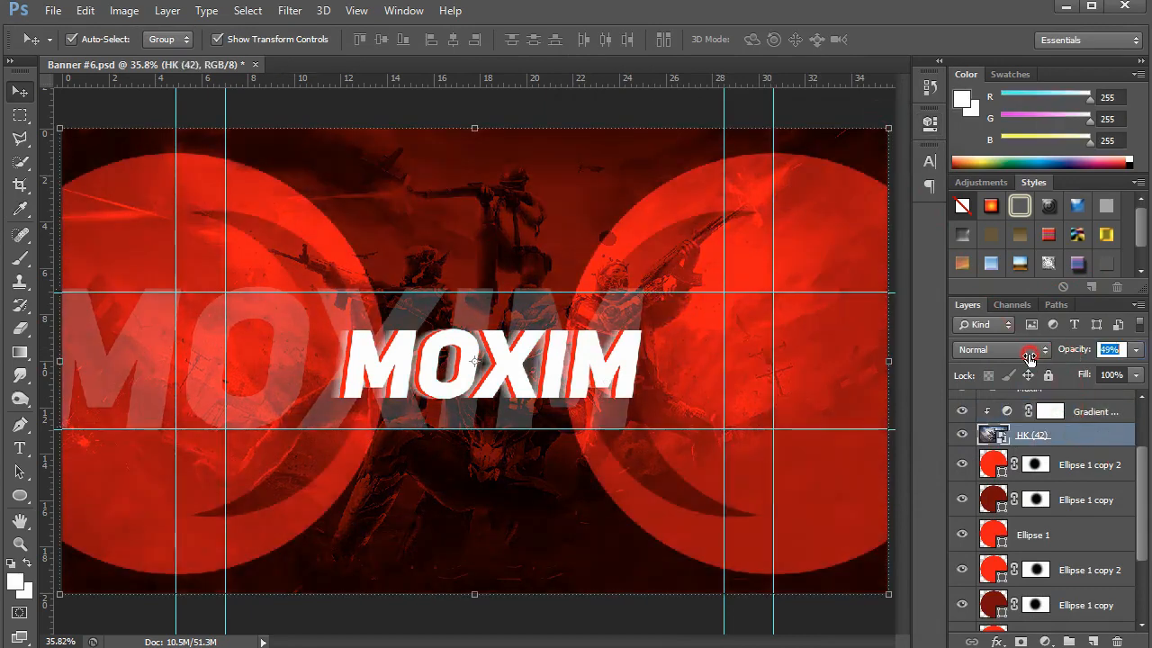
# Move the artwork together with its clipped gradient map below all the ellipse layers
pyautogui.doubleClick(1096, 411)
pyautogui.click(1105, 439)
pyautogui.keyDown('ctrl'); pyautogui.click(1104, 418); pyautogui.keyUp('ctrl')
pyautogui.moveTo(1105, 427); pyautogui.dragTo(1087, 594)
pyautogui.scroll(-2, 1084, 558)
pyautogui.moveTo(1077, 511); pyautogui.dragTo(1075, 580)
# Convert the three ellipse layers of the right circle, and those of the left circle, into separate smart objects
pyautogui.click(1081, 526)
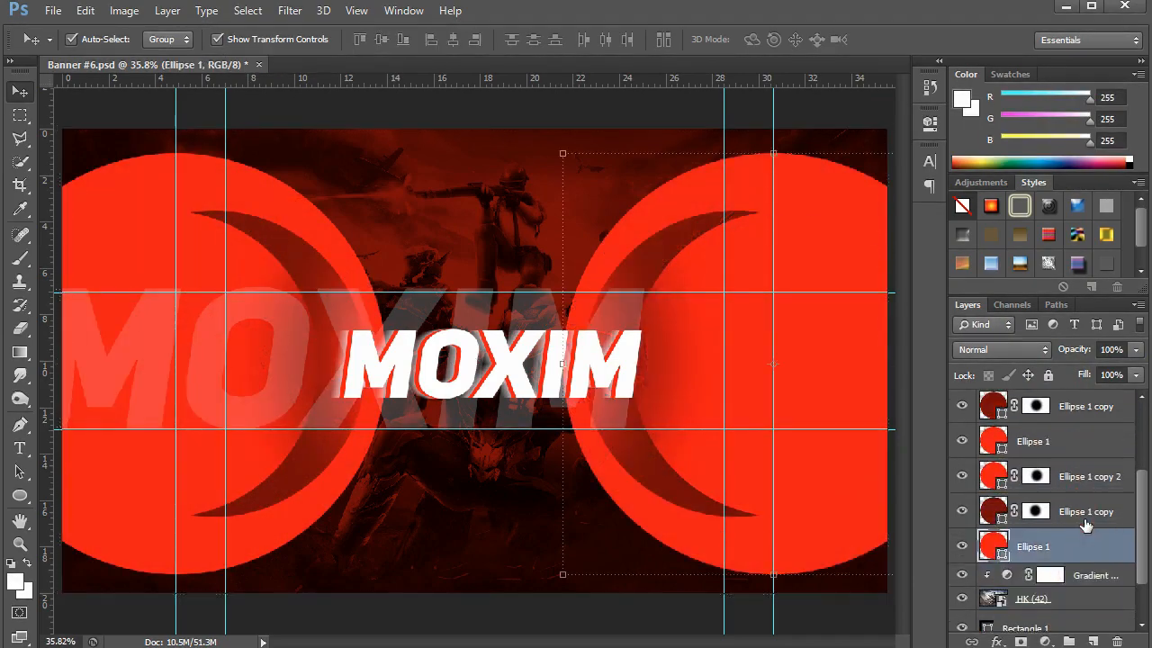
pyautogui.keyDown('shift'); pyautogui.click(1084, 489); pyautogui.keyUp('shift')
pyautogui.rightClick(1073, 469)
pyautogui.click(1002, 172)
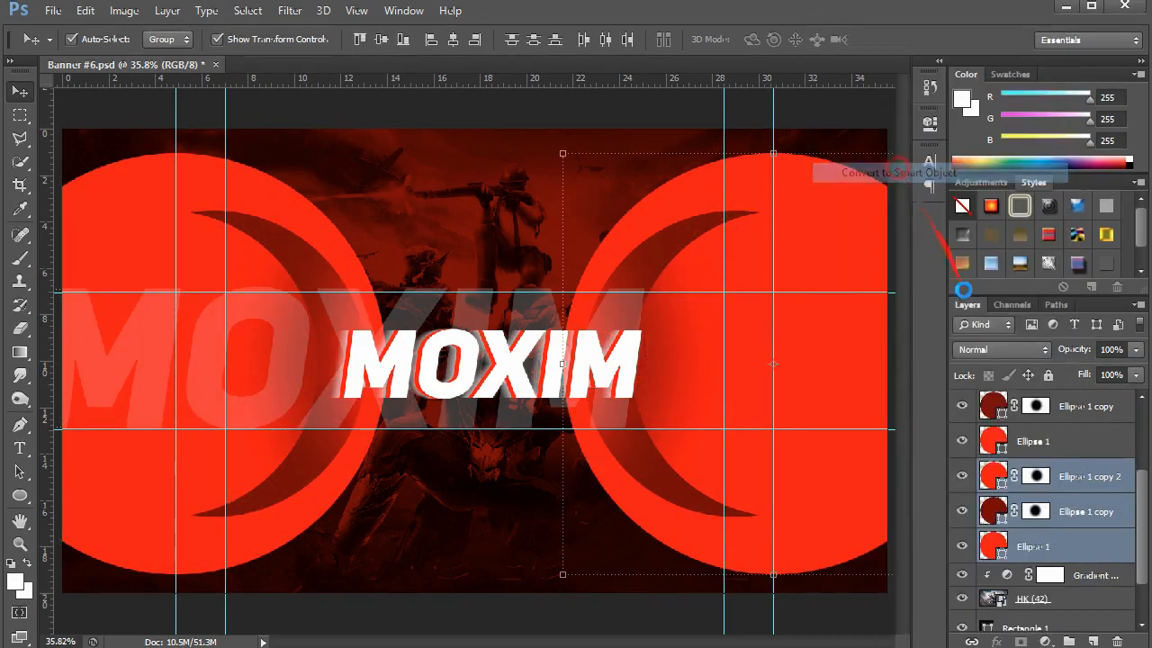
pyautogui.click(1069, 466)
pyautogui.rightClick(1069, 466)
pyautogui.click(886, 172)
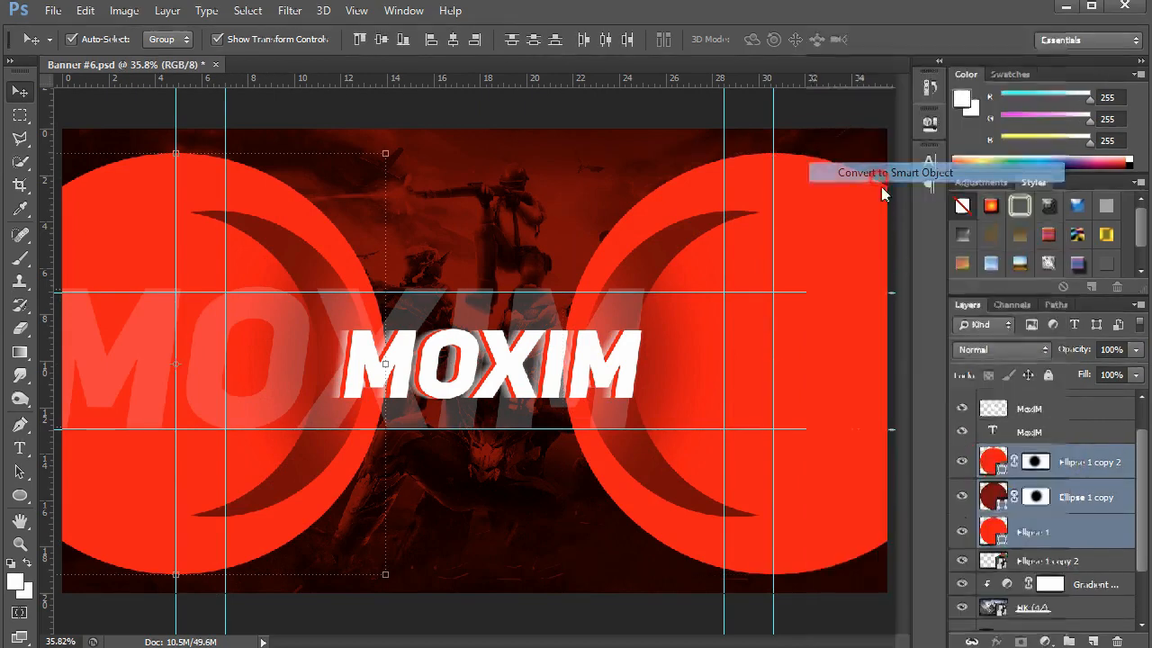
# Set the blend mode of the left circle's smart object to Overlay
pyautogui.scroll(-11, 991, 349)
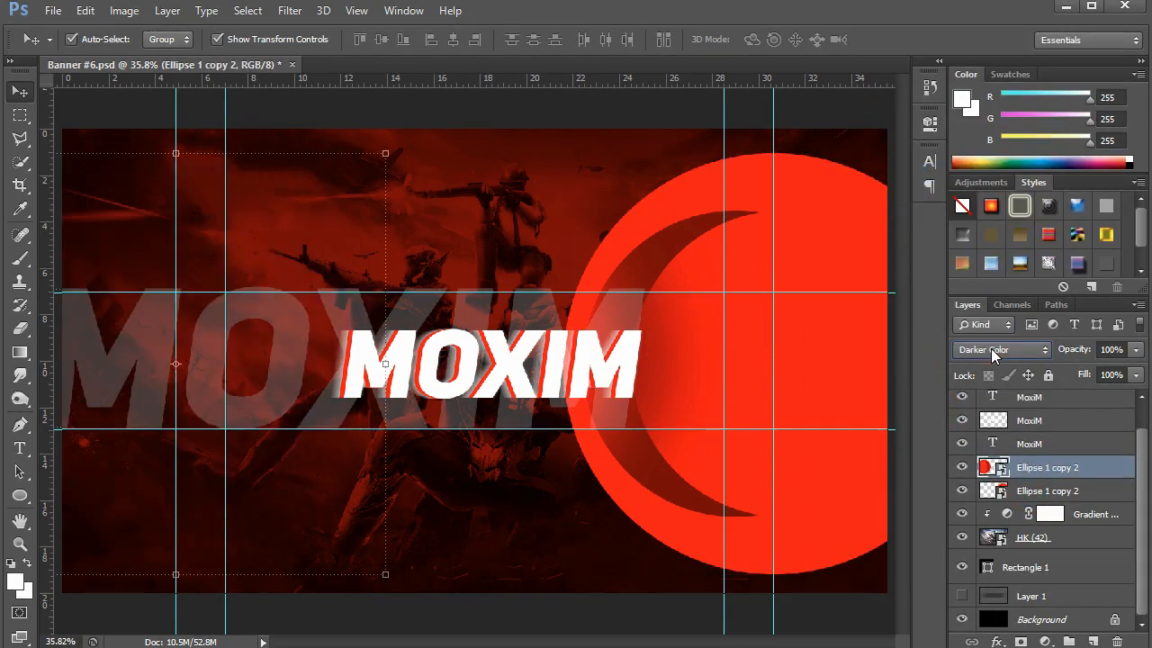
pyautogui.scroll(-1, 991, 348)
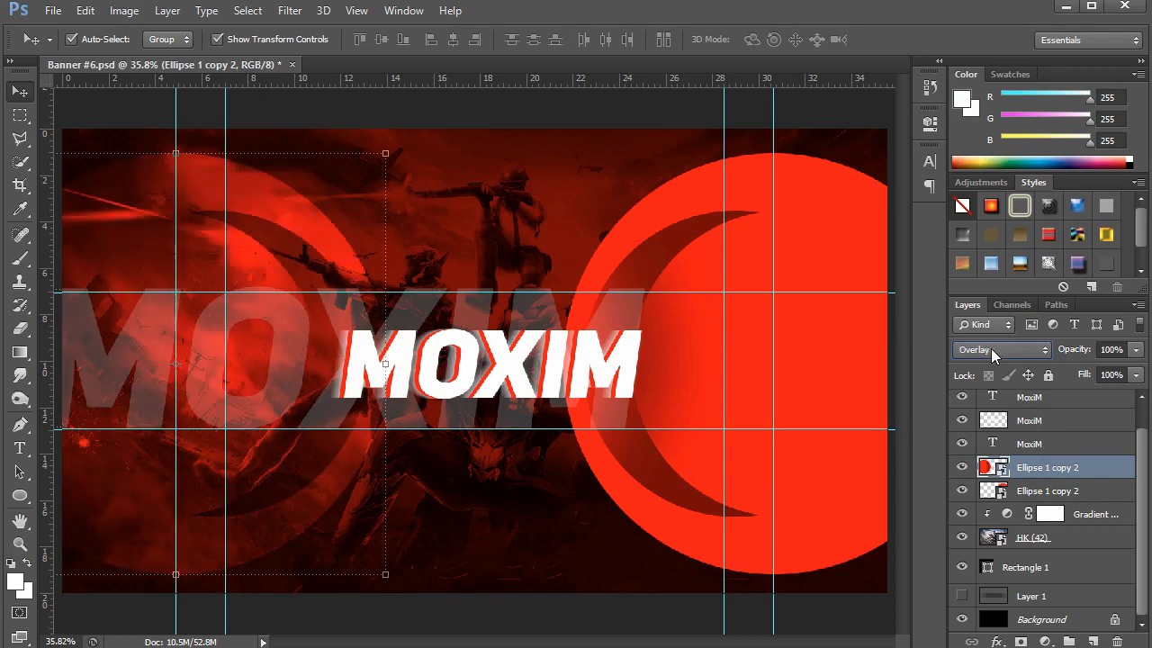
# Set the left circle's smart object to the Vivid Light blend mode with a 58% fill
pyautogui.scroll(-3, 991, 348)
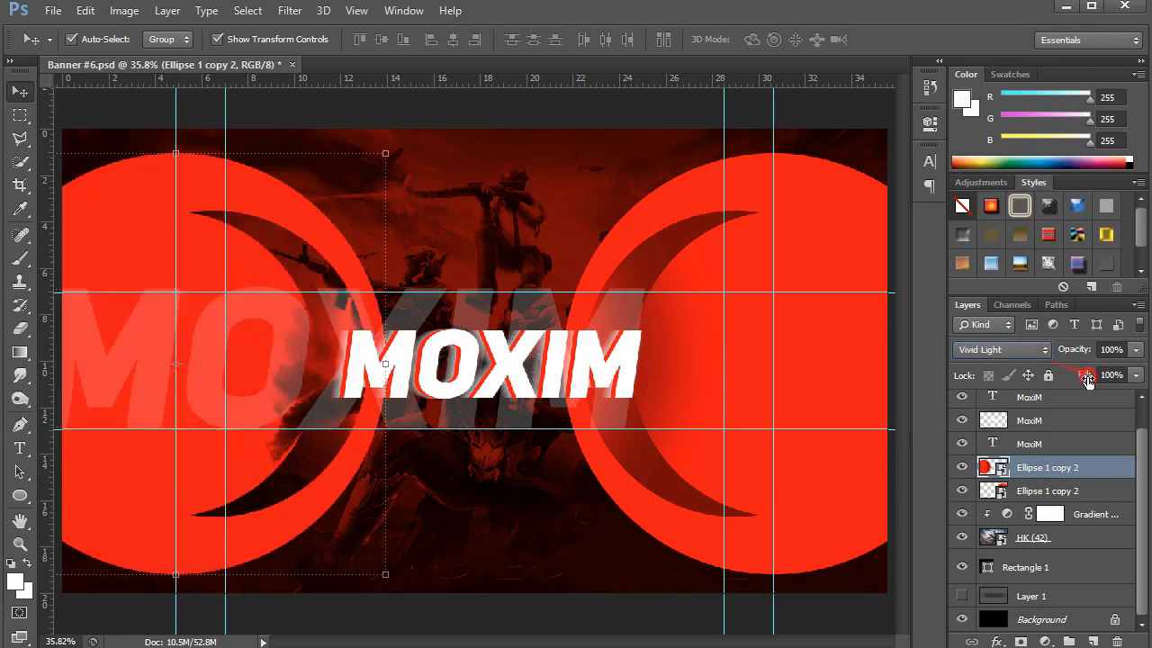
pyautogui.moveTo(1085, 374); pyautogui.dragTo(1049, 381)
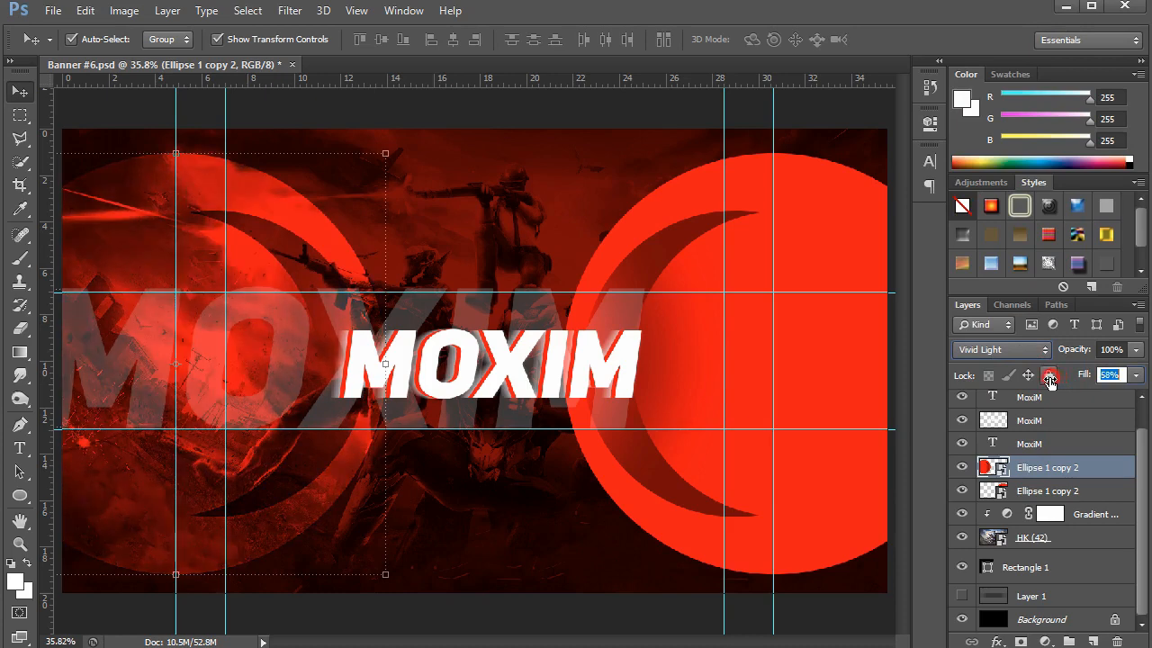
# Set the large faint MOXIM text to Color Dodge and add a Normal-mode drop shadow with 100% opacity, 31% spread and 155 px size
pyautogui.click(489, 315)
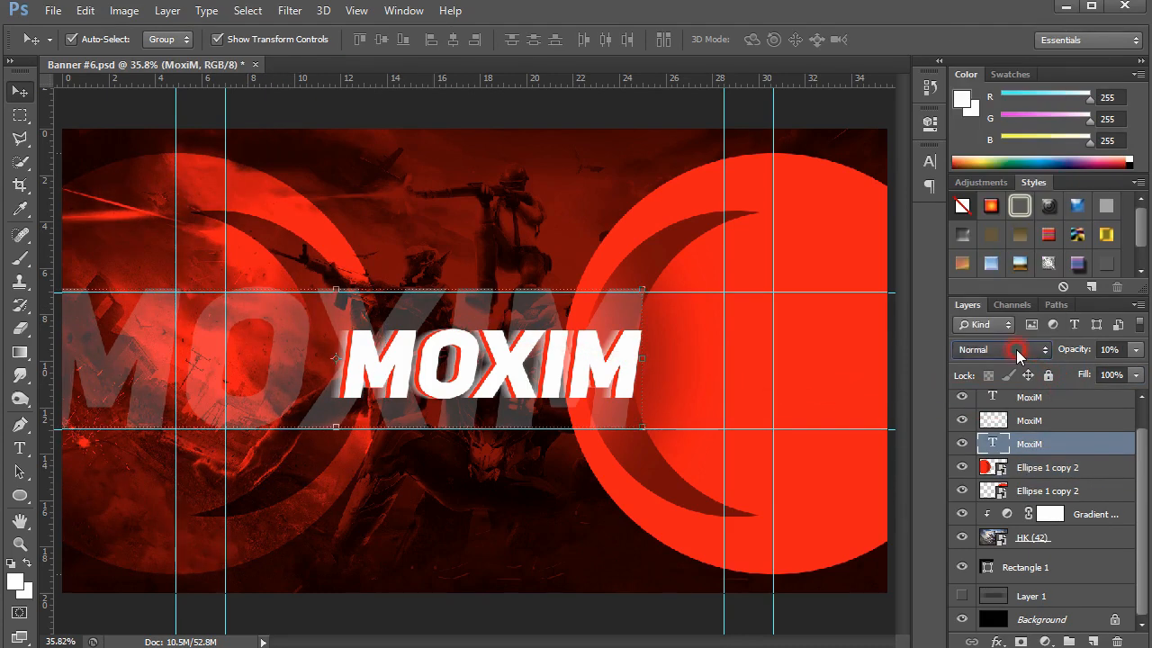
pyautogui.scroll(-9, 1016, 351)
pyautogui.click(998, 641)
pyautogui.click(1000, 624)
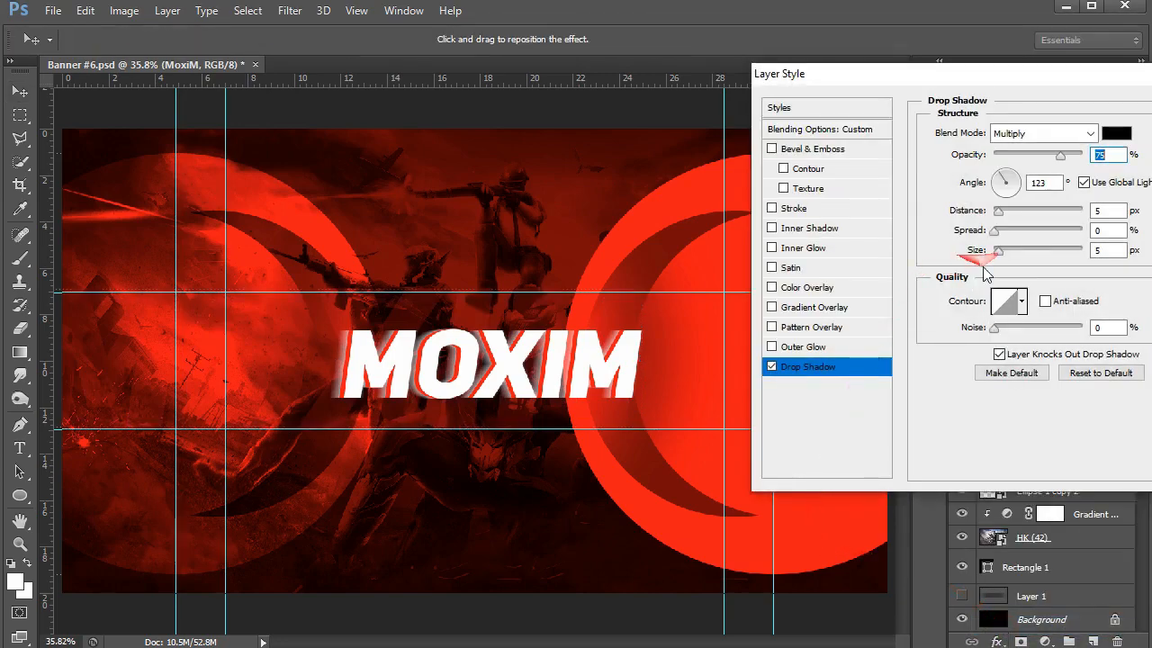
pyautogui.click(1042, 133)
pyautogui.click(1035, 149)
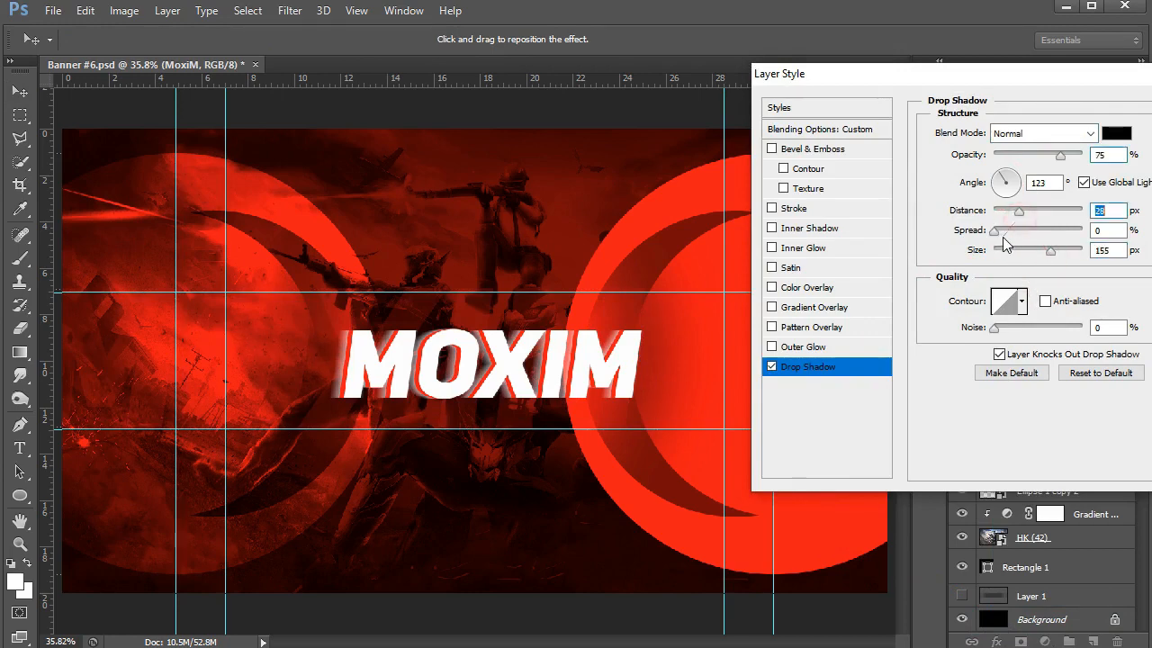
pyautogui.moveTo(416, 322); pyautogui.dragTo(411, 315)
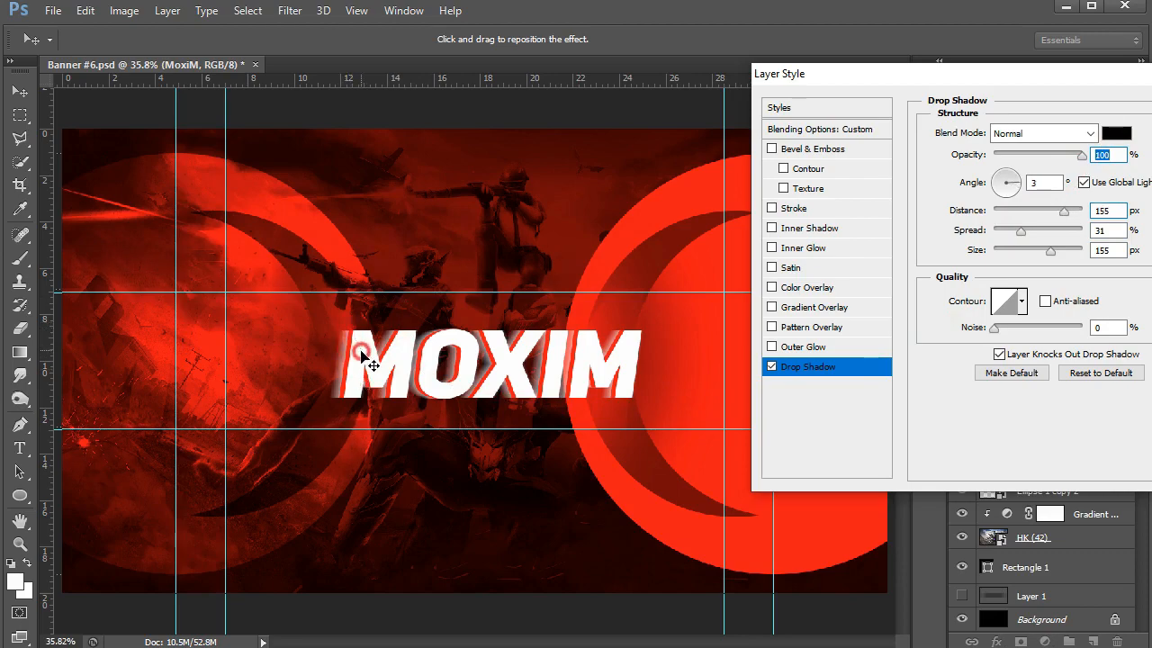
pyautogui.moveTo(361, 352); pyautogui.dragTo(371, 355)
pyautogui.moveTo(1061, 211); pyautogui.dragTo(1008, 219)
pyautogui.press('Return')
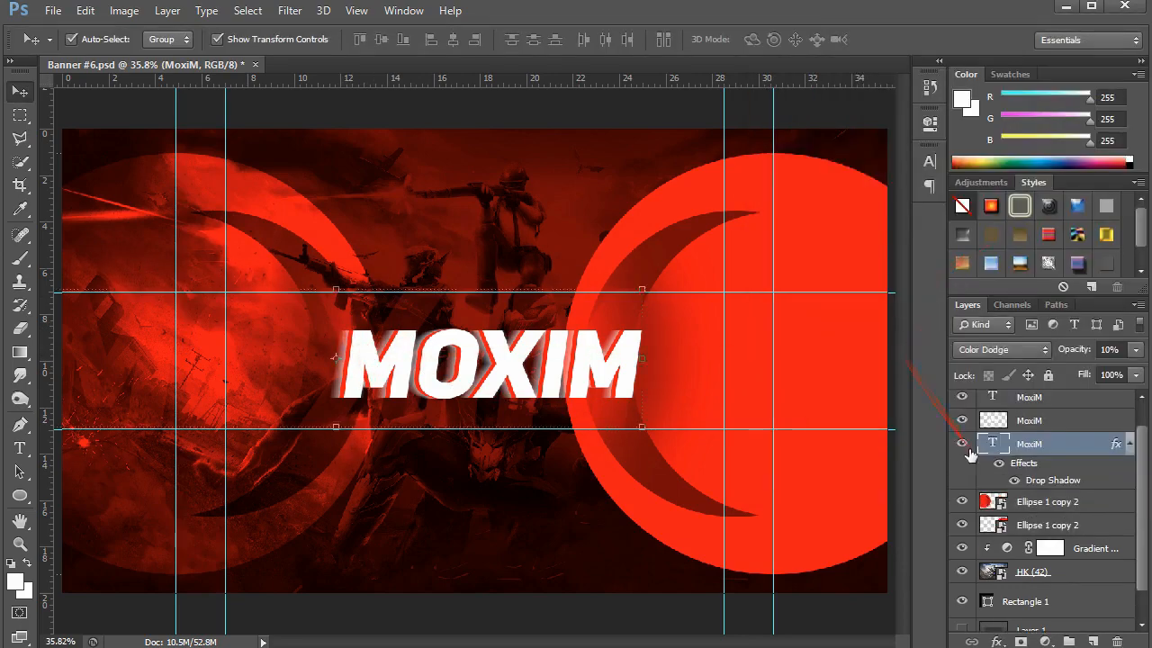
pyautogui.click(963, 445)
pyautogui.click(964, 446)
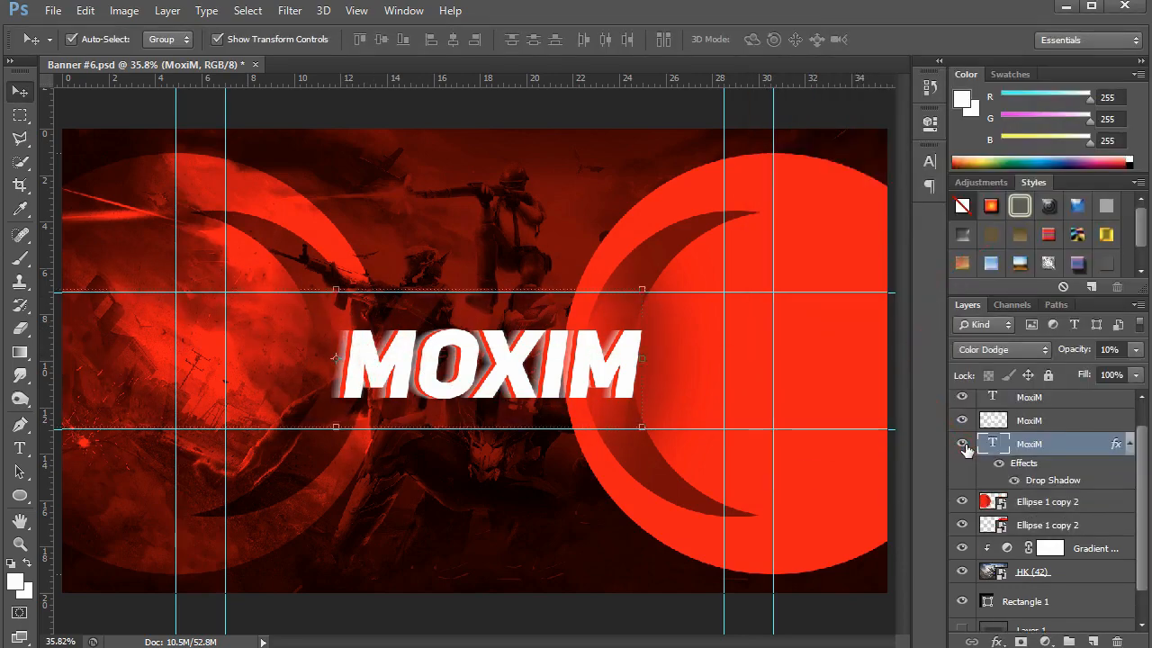
# Delete the right circle's smart object
pyautogui.click(1045, 507)
pyautogui.click(1050, 528)
pyautogui.press('Delete')
# Set the left circle's smart object to the Hard Mix blend mode with a 32% fill
pyautogui.click(1044, 510)
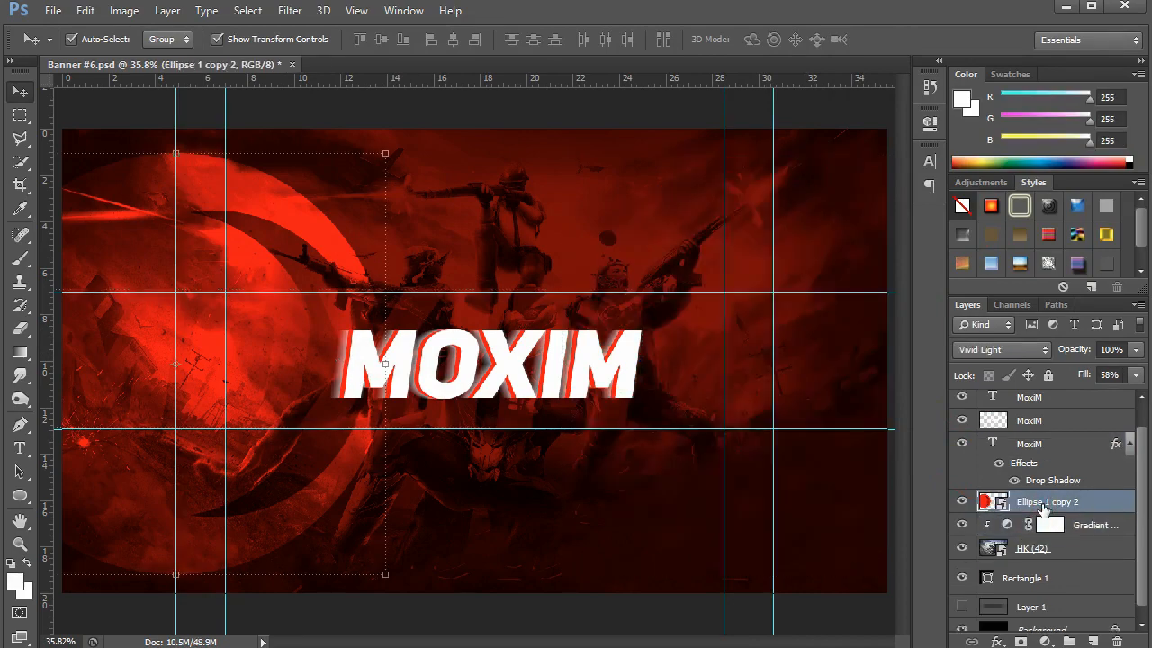
pyautogui.scroll(-3, 1020, 354)
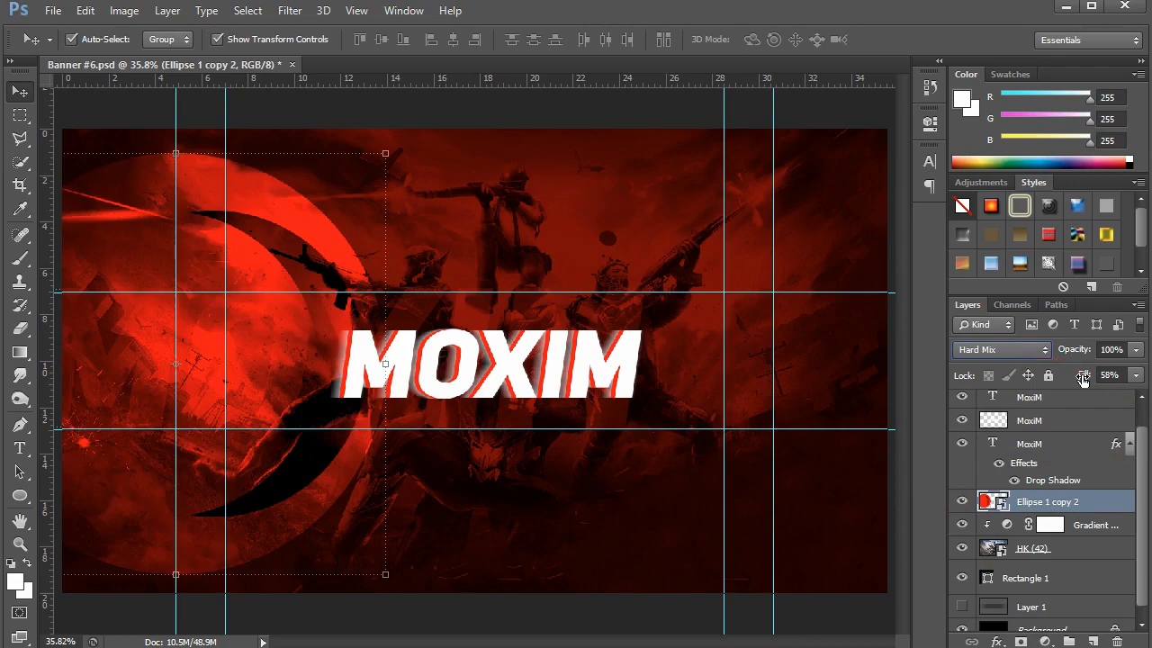
pyautogui.moveTo(1083, 375); pyautogui.dragTo(1059, 380)
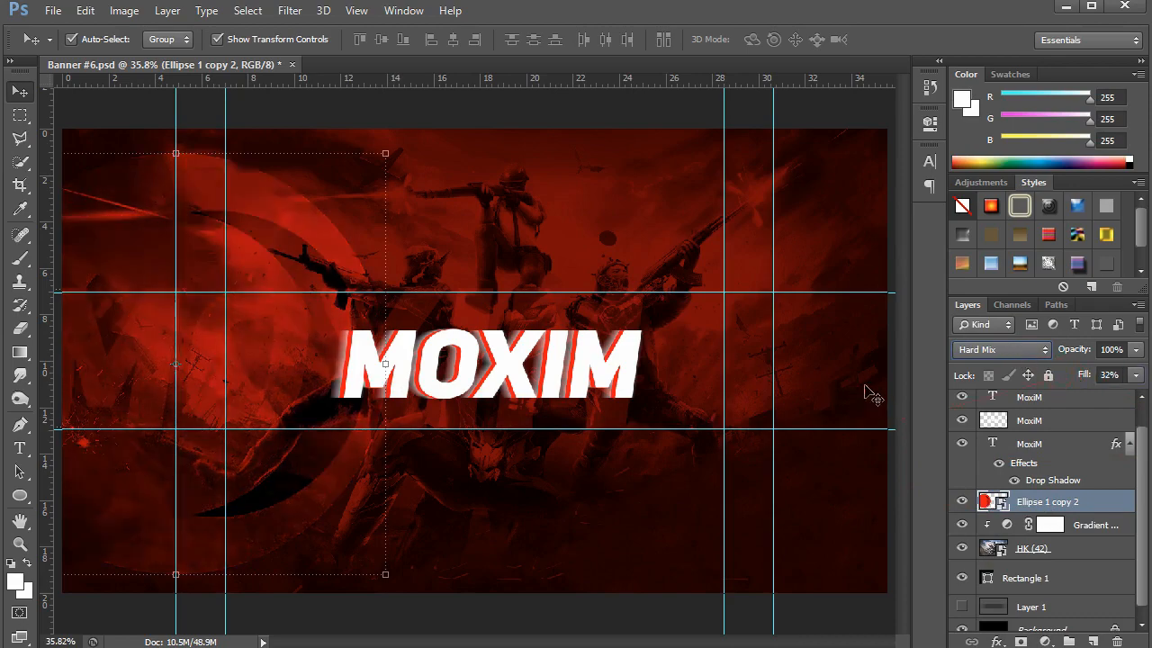
# Duplicate the left circle, flip the copy horizontally and place it on the opposite side of the banner
pyautogui.hotkey('ctrl', 'j')
pyautogui.hotkey('ctrl', 't')
pyautogui.rightClick(298, 303)
pyautogui.click(342, 552)
pyautogui.moveTo(504, 396); pyautogui.dragTo(898, 387)
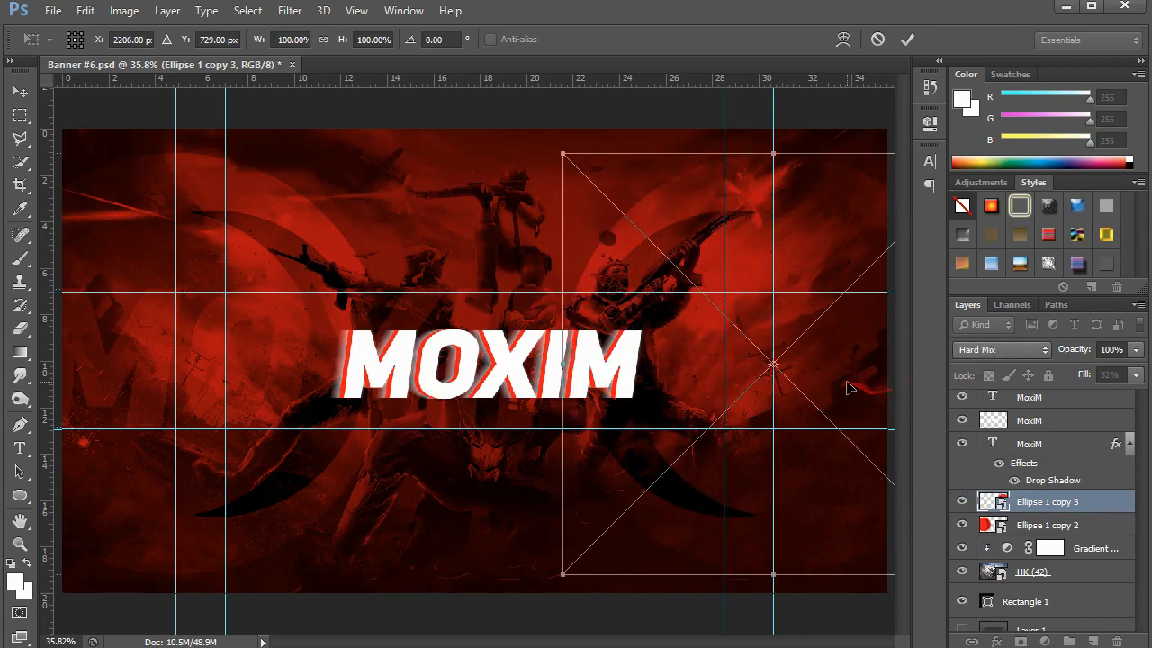
pyautogui.press('Return')
# Move the HK (42) artwork together with its gradient map straight down to a vertical position of 932 px
pyautogui.hotkey('ctrl', '-')
pyautogui.click(1060, 573)
pyautogui.keyDown('shift'); pyautogui.click(1080, 548); pyautogui.keyUp('shift')
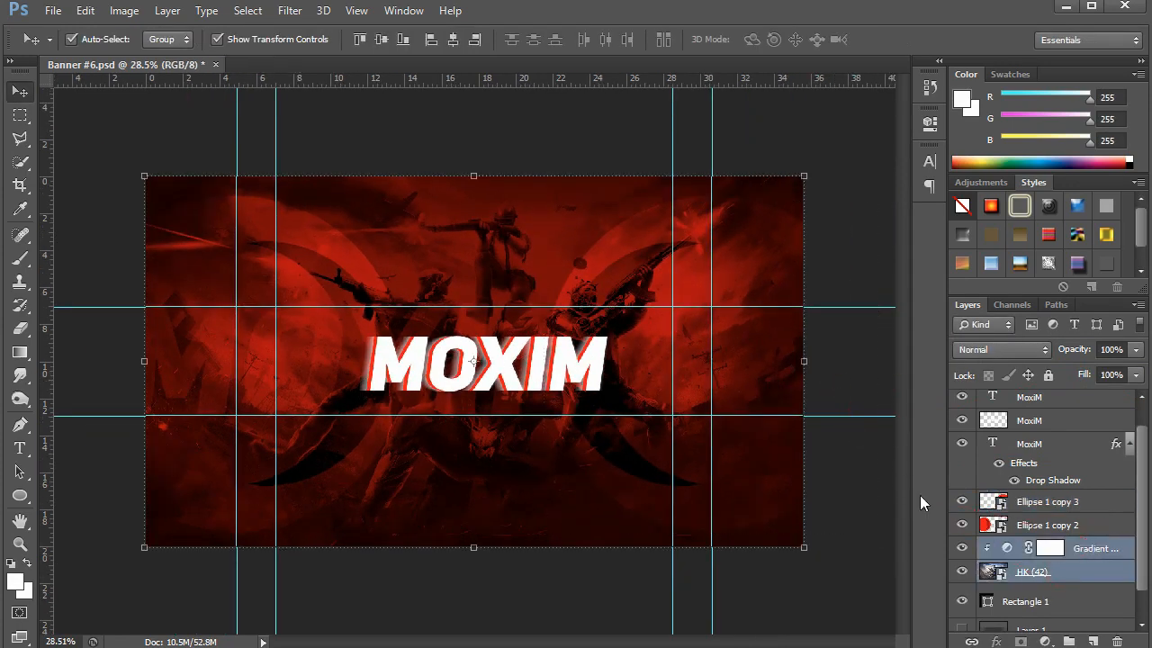
pyautogui.hotkey('ctrl', 't')
pyautogui.moveTo(584, 403); pyautogui.dragTo(585, 459)
pyautogui.press('Return')
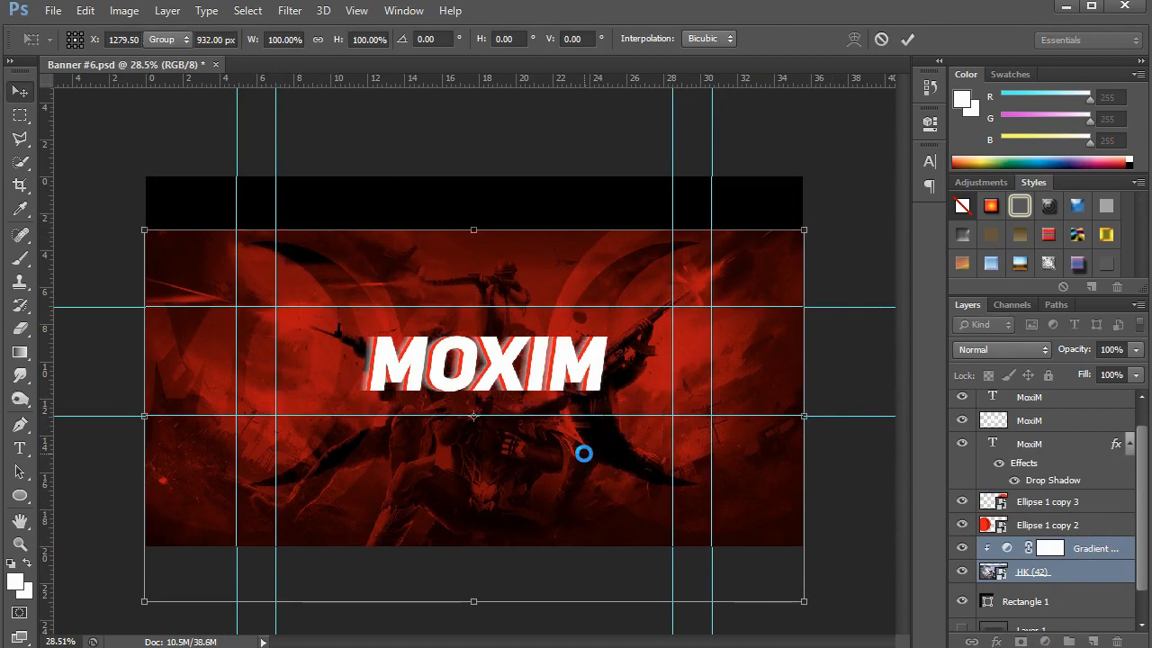
pyautogui.click(551, 155)
# Draw a small white rounded rectangle just above the first M of the MOXIM title
pyautogui.hotkey('ctrl', '+')
pyautogui.hotkey('ctrl', '+')
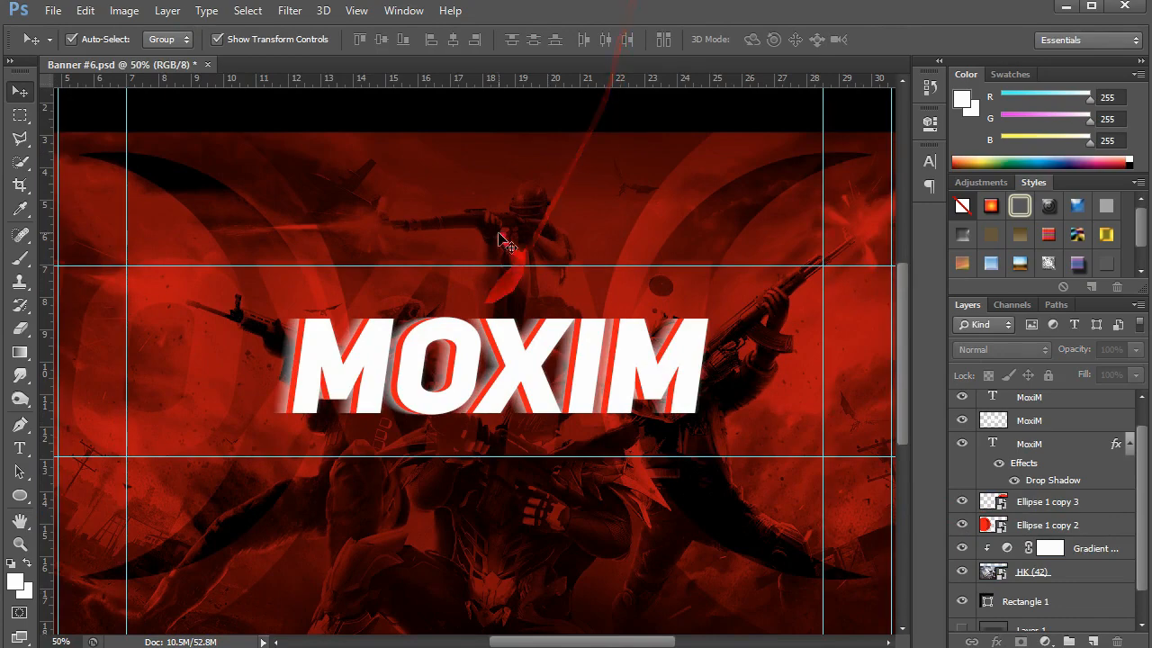
pyautogui.moveTo(369, 253); pyautogui.dragTo(500, 259)
pyautogui.scroll(3, 324, 305)
pyautogui.moveTo(404, 349); pyautogui.dragTo(280, 318)
pyautogui.scroll(-1, 522, 352)
pyautogui.moveTo(560, 339); pyautogui.dragTo(405, 364)
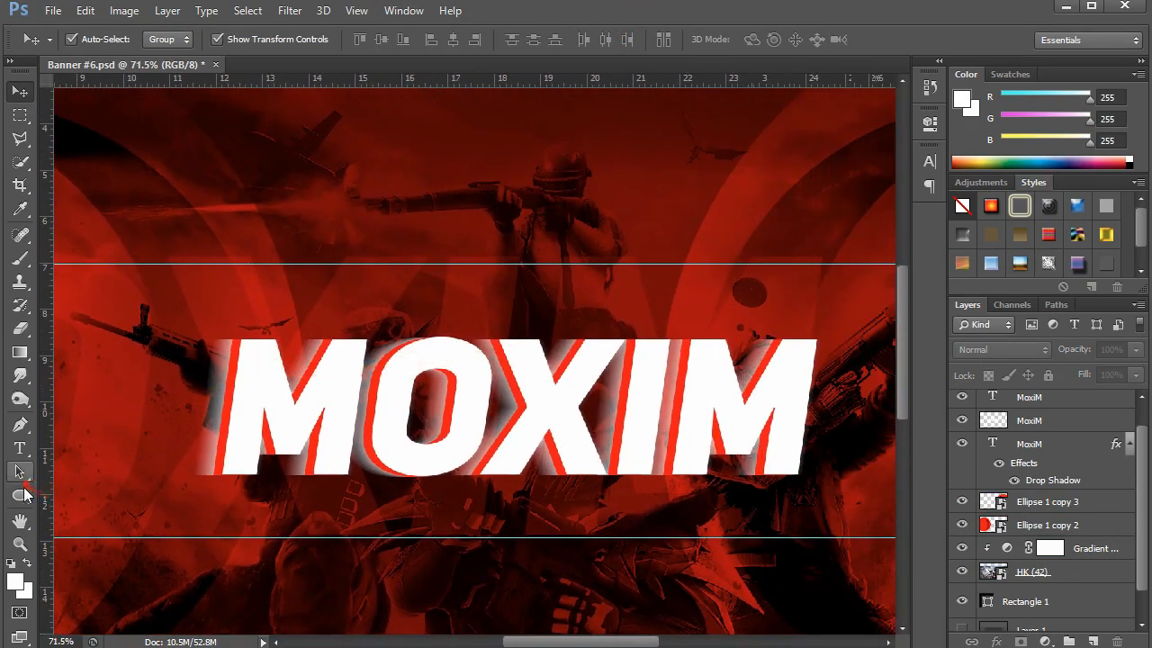
pyautogui.rightClick(20, 494)
pyautogui.click(90, 506)
pyautogui.moveTo(333, 341); pyautogui.dragTo(382, 335)
pyautogui.hotkey('ctrl', 'z')
pyautogui.moveTo(227, 306); pyautogui.dragTo(365, 316)
# Narrow the rounded rectangle to 78.40% of its width and centre it just above the first M
pyautogui.click(22, 97)
pyautogui.moveTo(345, 315); pyautogui.dragTo(352, 324)
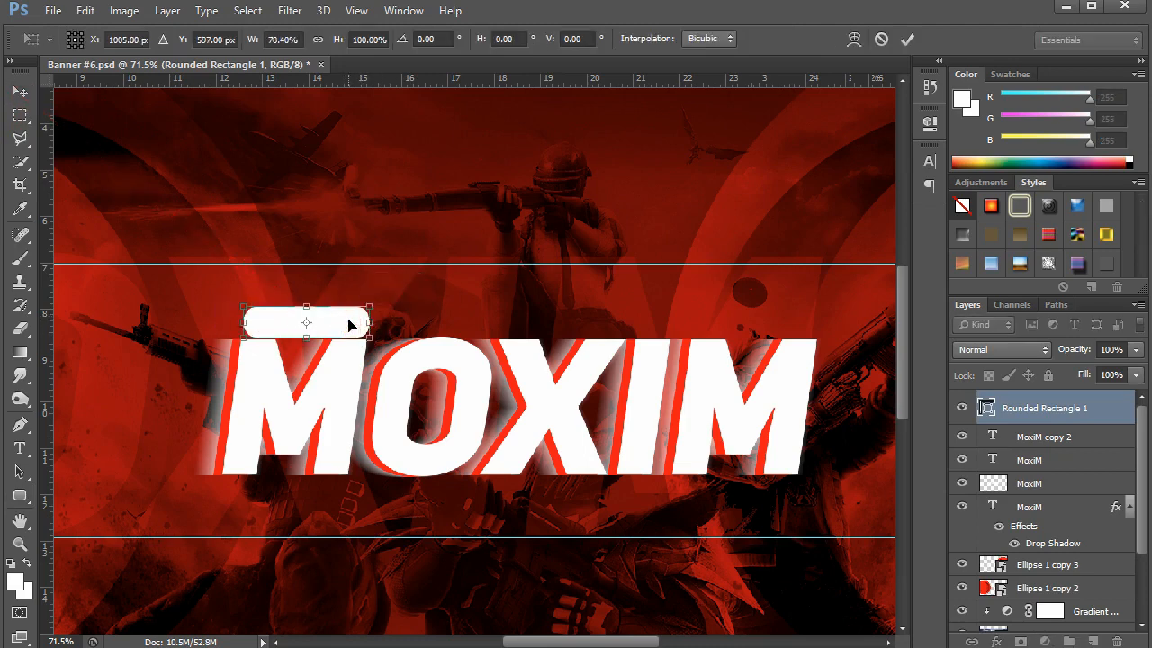
pyautogui.press('Return')
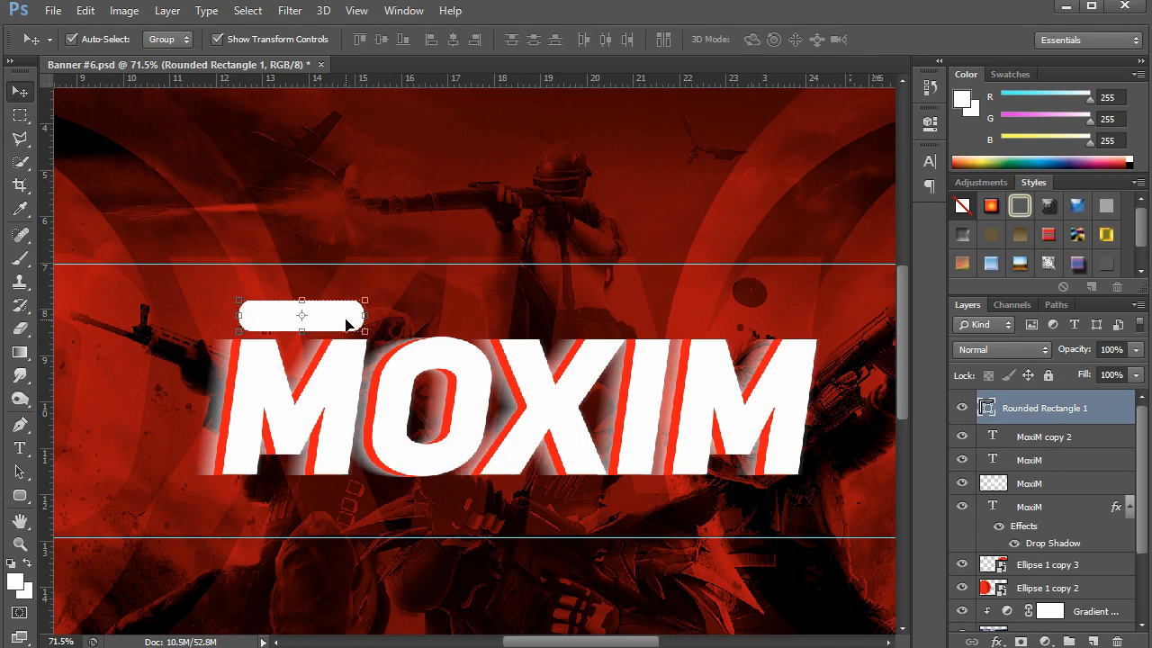
# Try placing a copy of the rounded rectangle above the last M of the title
pyautogui.moveTo(348, 324); pyautogui.dragTo(796, 322)
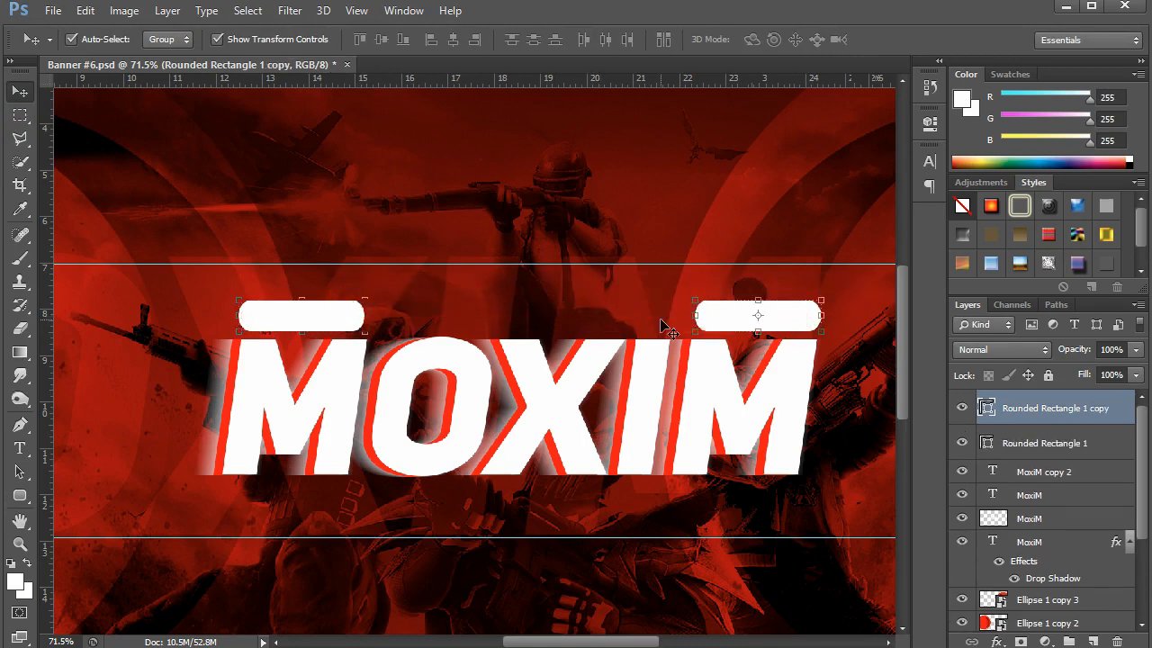
pyautogui.hotkey('ctrl', 'z')
# Add the text USERNAME on its own layer in an empty area below the MOXIM title
pyautogui.scroll(3, 301, 315)
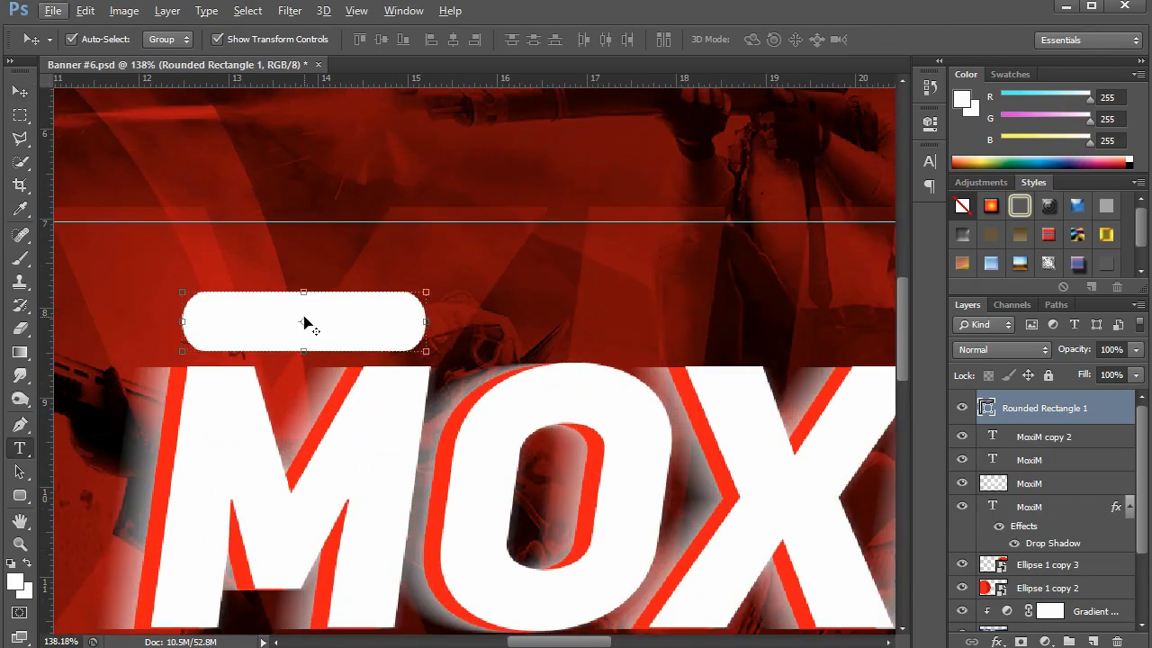
pyautogui.moveTo(321, 342); pyautogui.dragTo(381, 334)
pyautogui.click(509, 306)
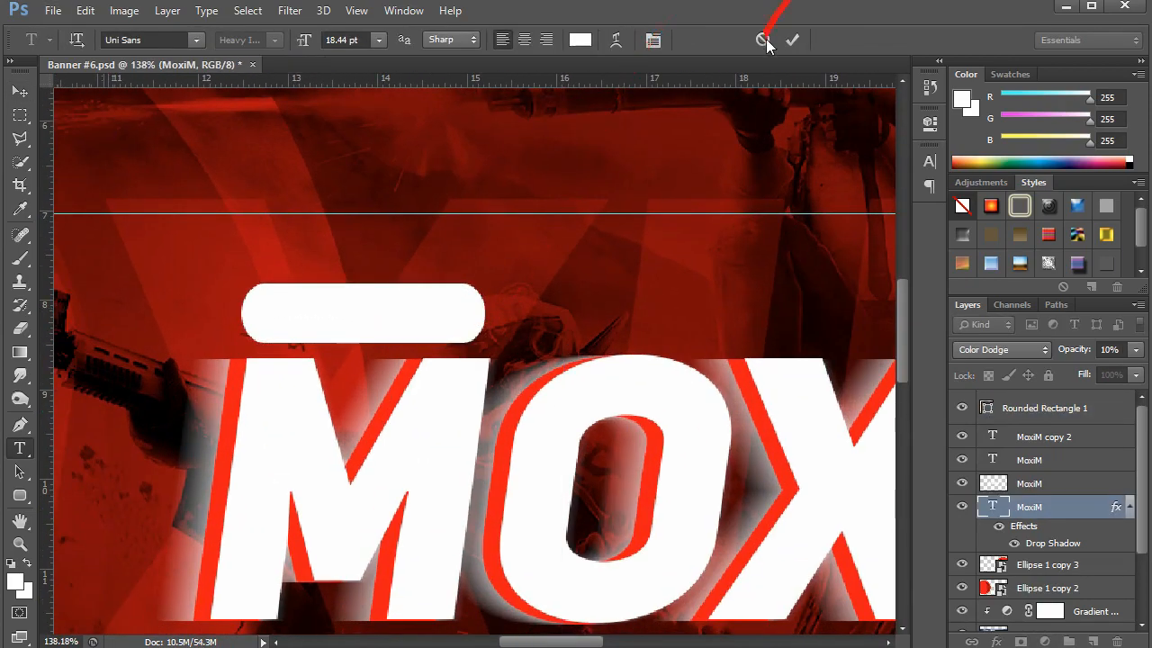
pyautogui.click(765, 39)
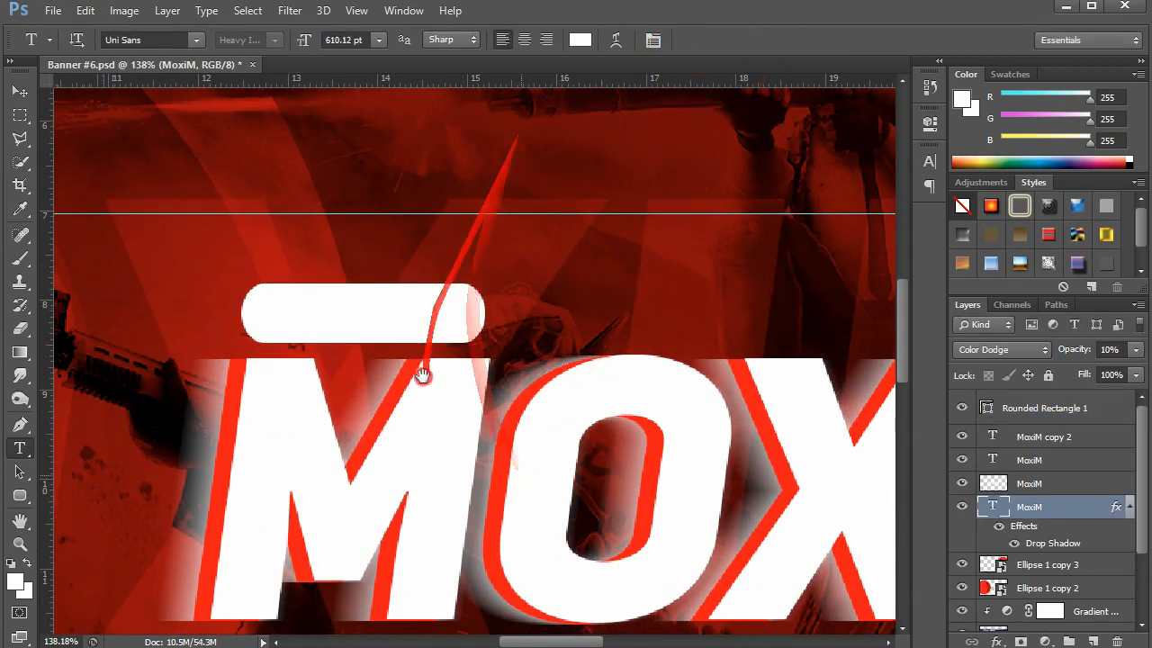
pyautogui.moveTo(422, 376); pyautogui.dragTo(491, 268)
pyautogui.click(471, 484)
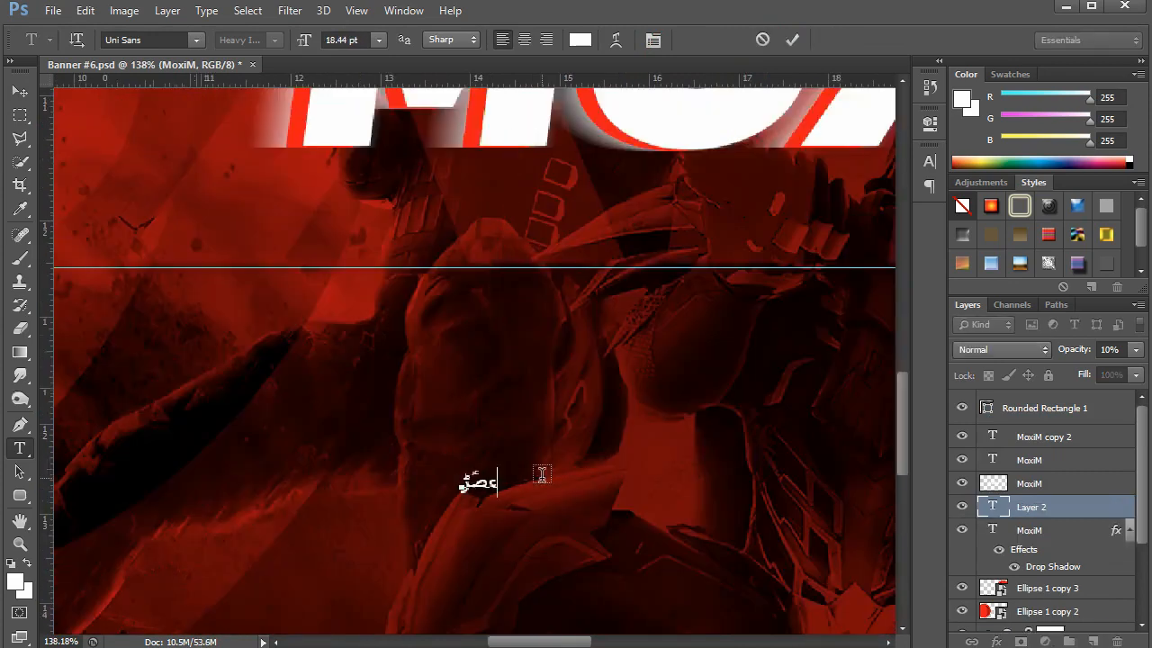
pyautogui.click(464, 463)
pyautogui.write('USERNAME')
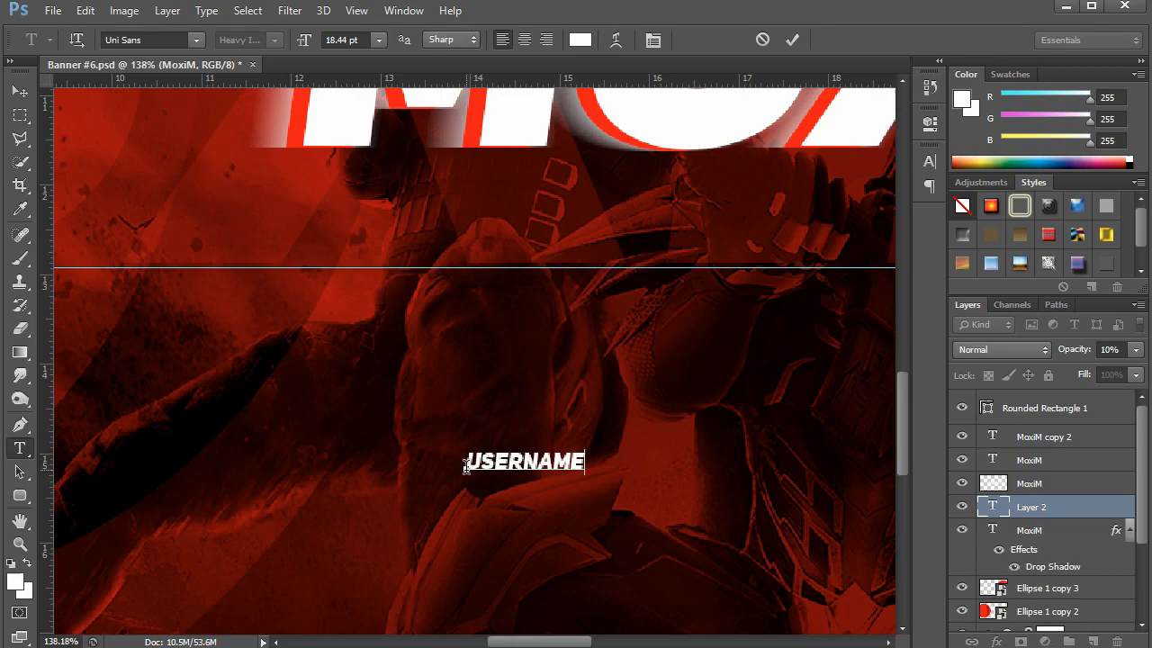
pyautogui.hotkey('ctrl', 'Return')
pyautogui.press('b')
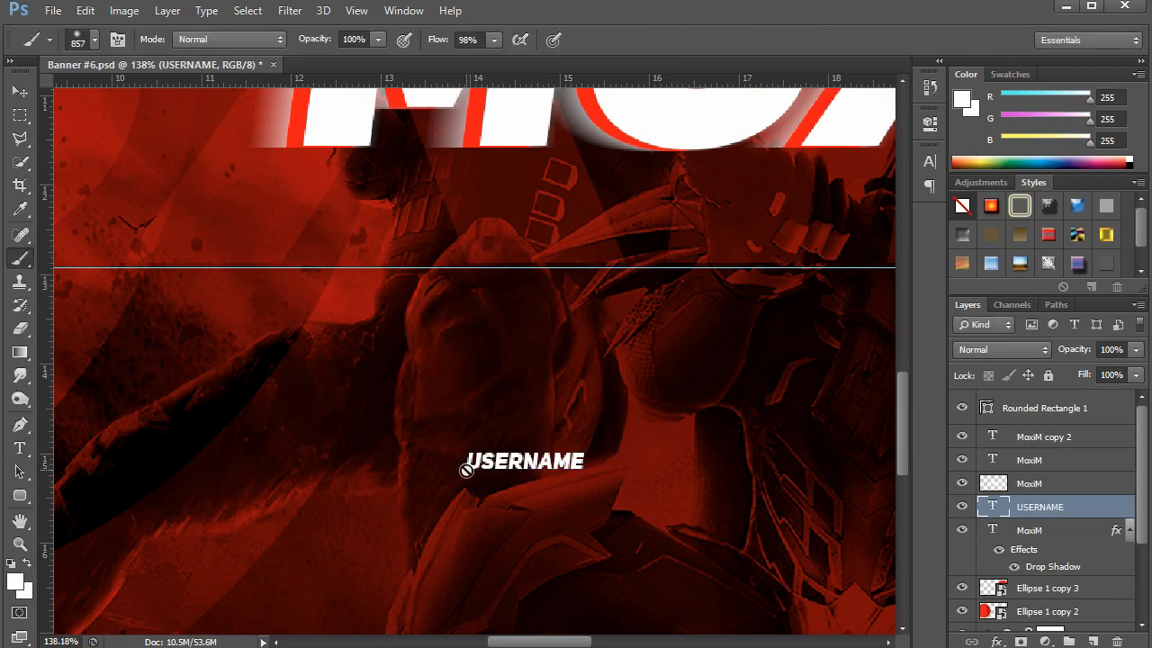
# Move the USERNAME text up towards the title and recolour it with the red sampled from the title's edge
pyautogui.press('v')
pyautogui.moveTo(544, 465)
pyautogui.mouseDown()
pyautogui.moveTo(535, 316)
pyautogui.moveTo(591, 464)
pyautogui.mouseUp()
pyautogui.press('t')
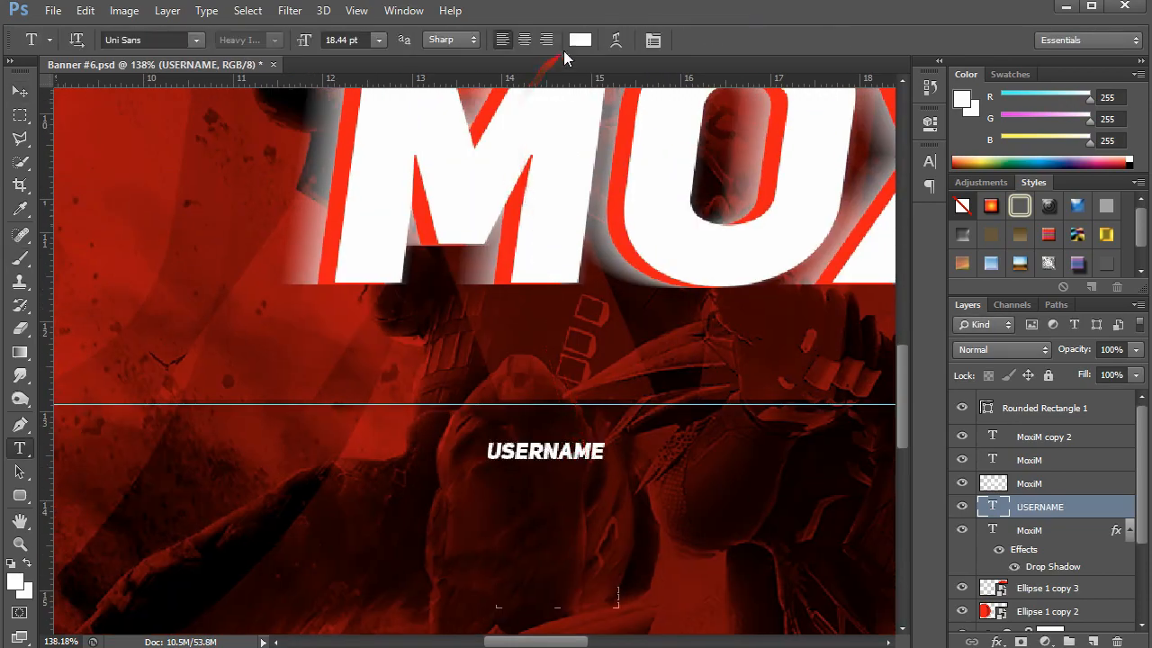
pyautogui.click(579, 40)
pyautogui.click(347, 175)
pyautogui.click(1099, 339)
pyautogui.press('v')
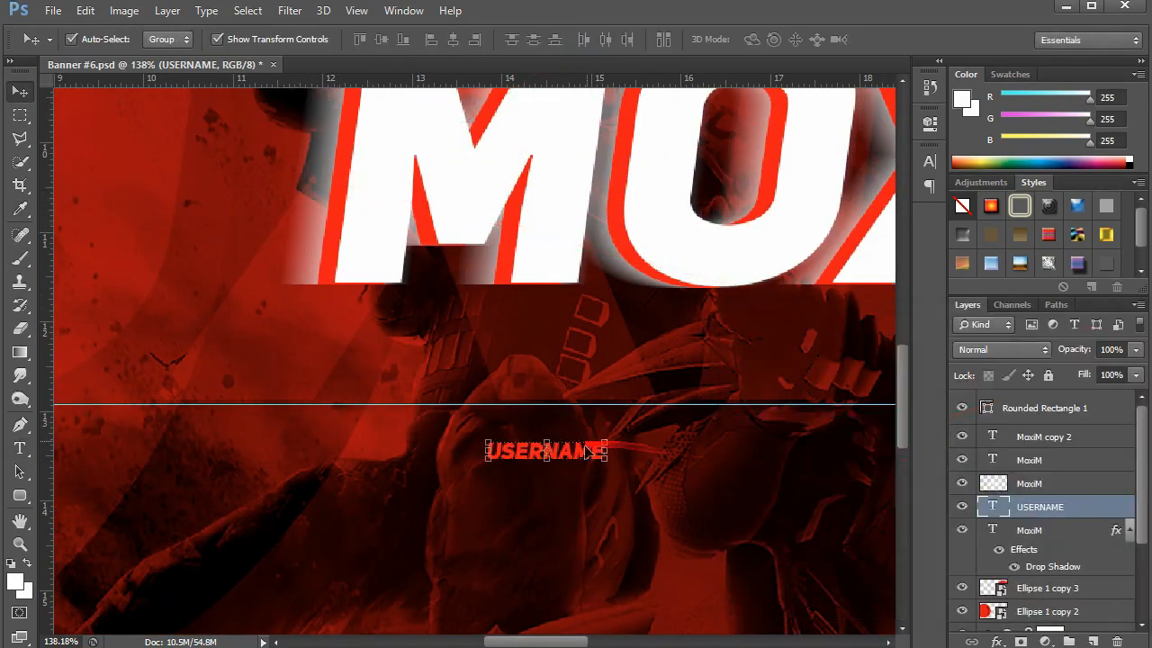
# Raise the USERNAME layer above the rounded rectangle and fit the text inside it at 154.41% width and 156.60% height
pyautogui.moveTo(1039, 507); pyautogui.dragTo(1044, 401)
pyautogui.moveTo(574, 216); pyautogui.dragTo(483, 357)
pyautogui.moveTo(509, 348)
pyautogui.mouseDown()
pyautogui.moveTo(571, 333)
pyautogui.moveTo(496, 349)
pyautogui.mouseUp()
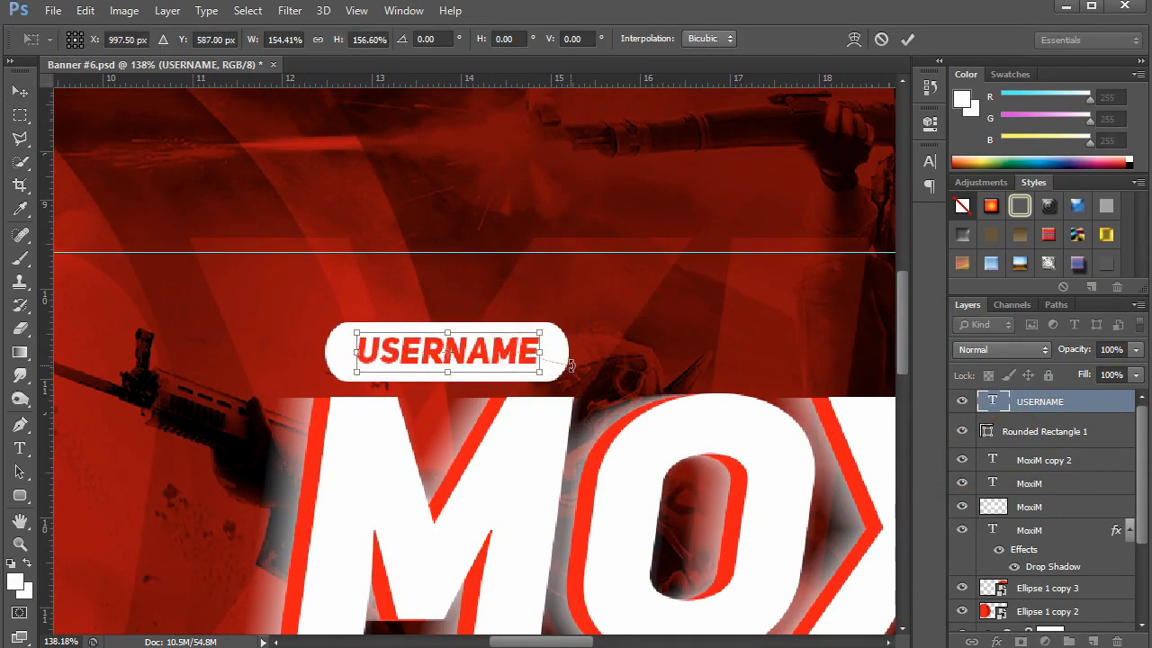
pyautogui.press('Return')
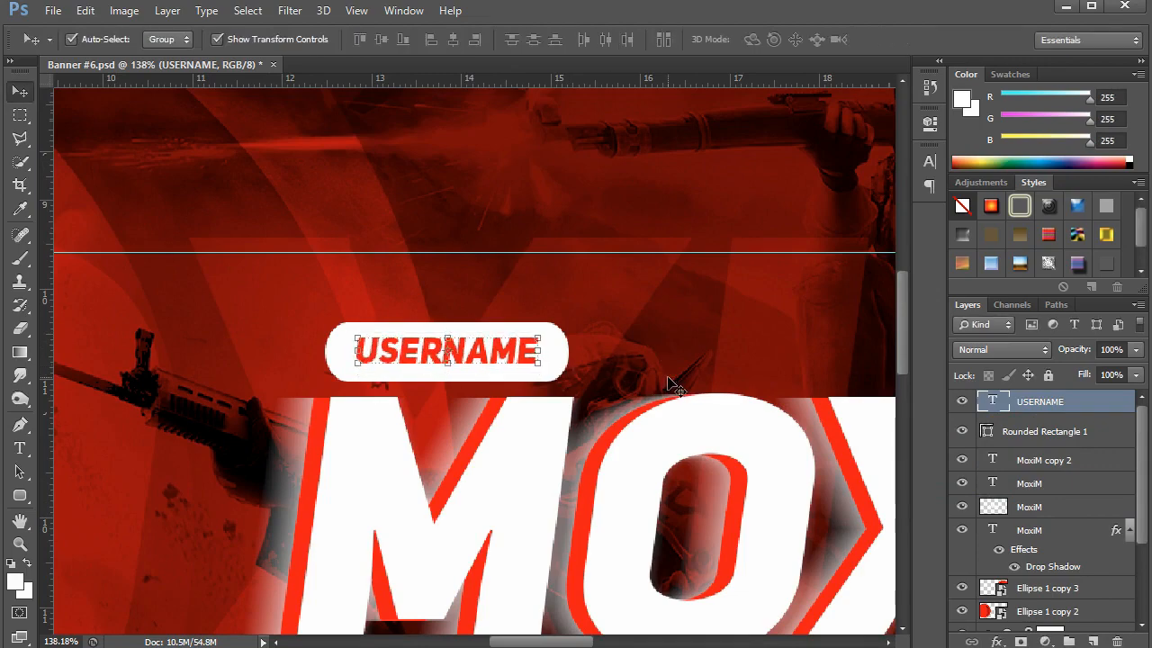
# Duplicate the rounded rectangle and apply a Motion Blur with angle 0° and distance 50 pixels to the lower one, rasterizing it
pyautogui.scroll(-5, 521, 383)
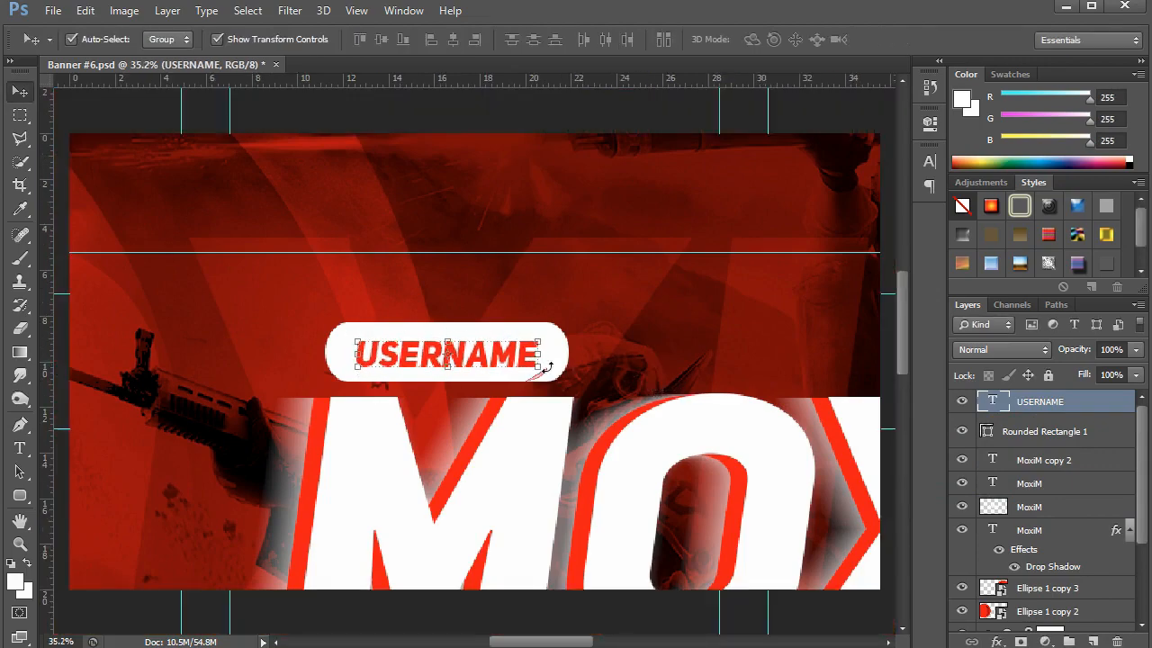
pyautogui.scroll(8, 360, 278)
pyautogui.click(722, 333)
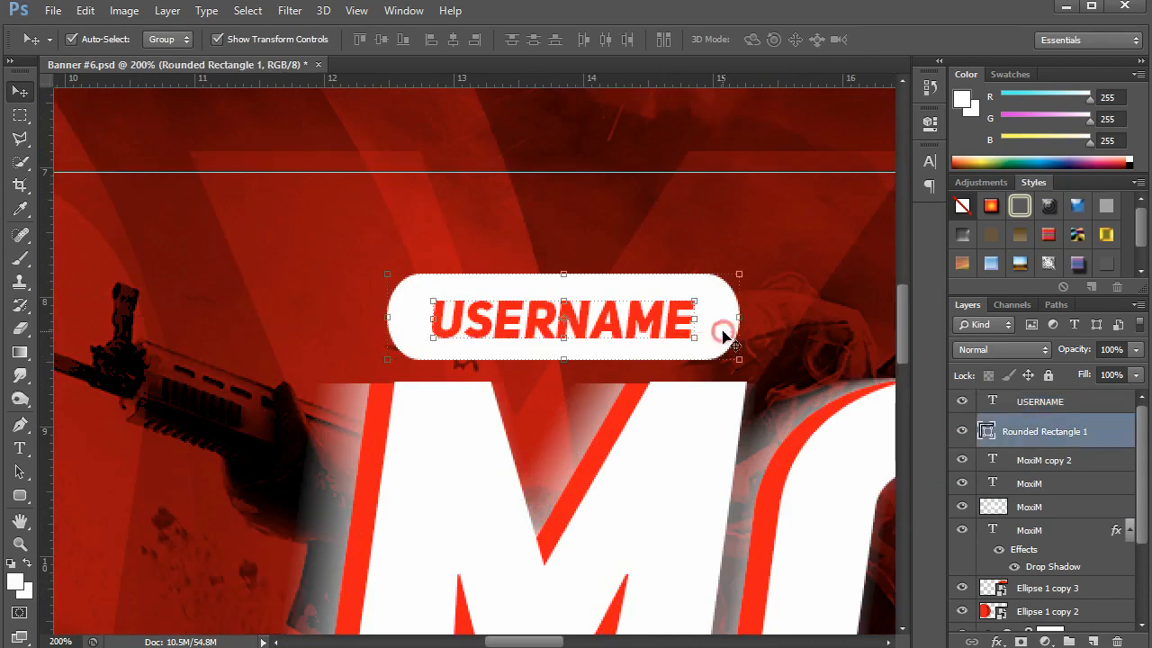
pyautogui.hotkey('ctrl', 'j')
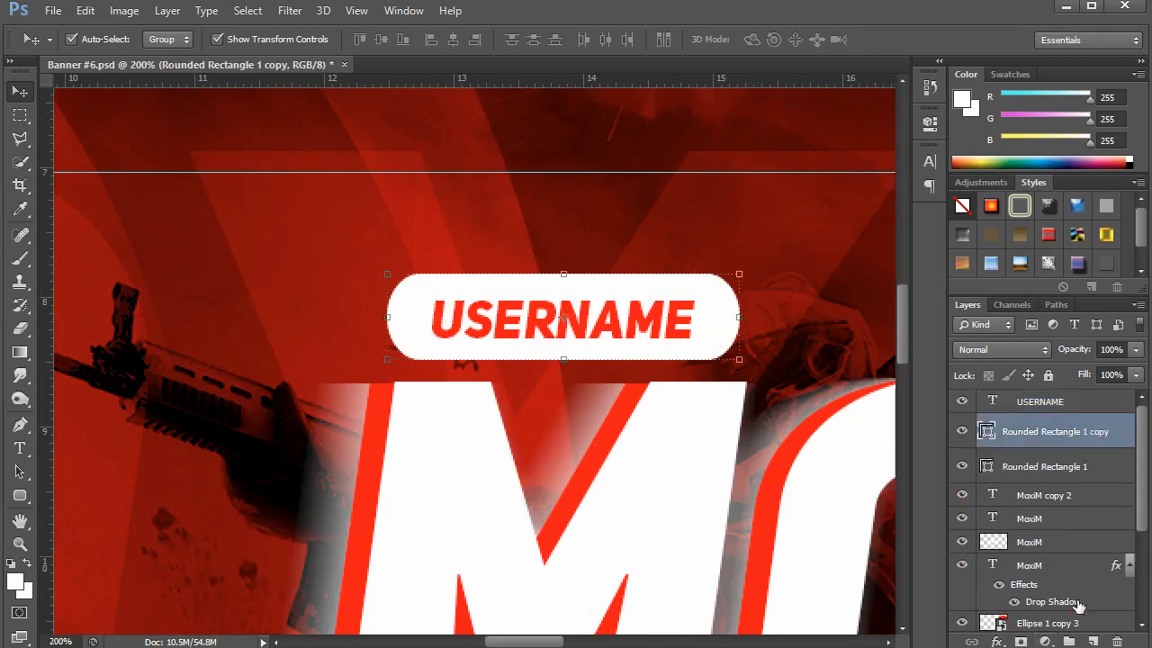
pyautogui.click(989, 466)
pyautogui.click(290, 10)
pyautogui.moveTo(468, 192)
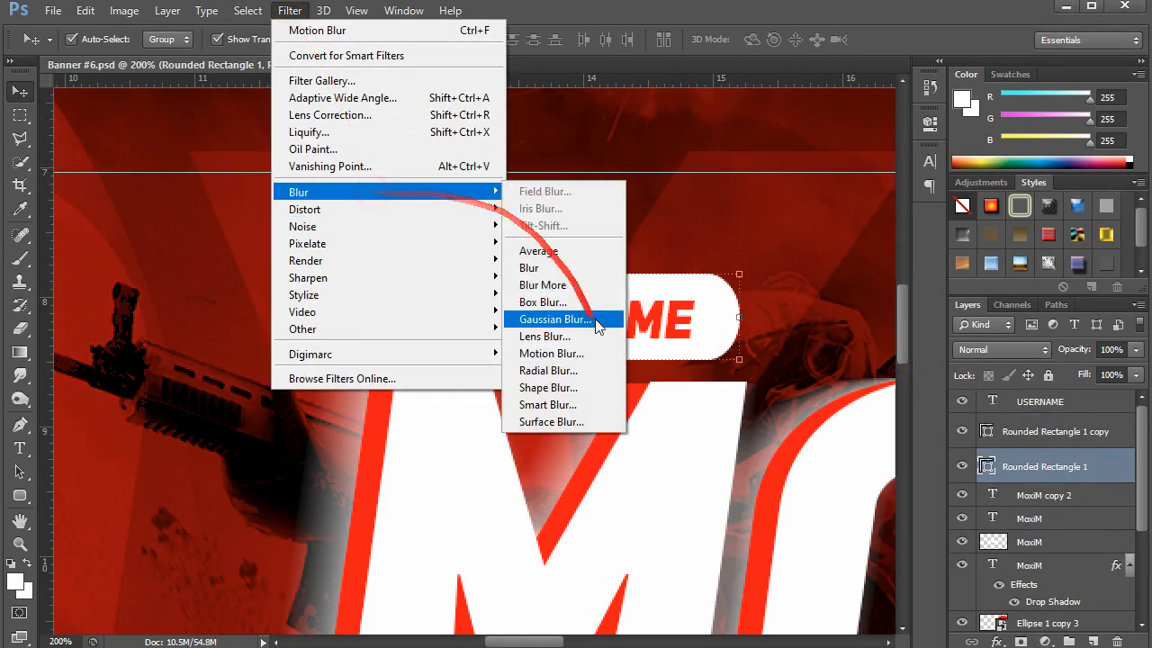
pyautogui.click(574, 349)
pyautogui.click(528, 260)
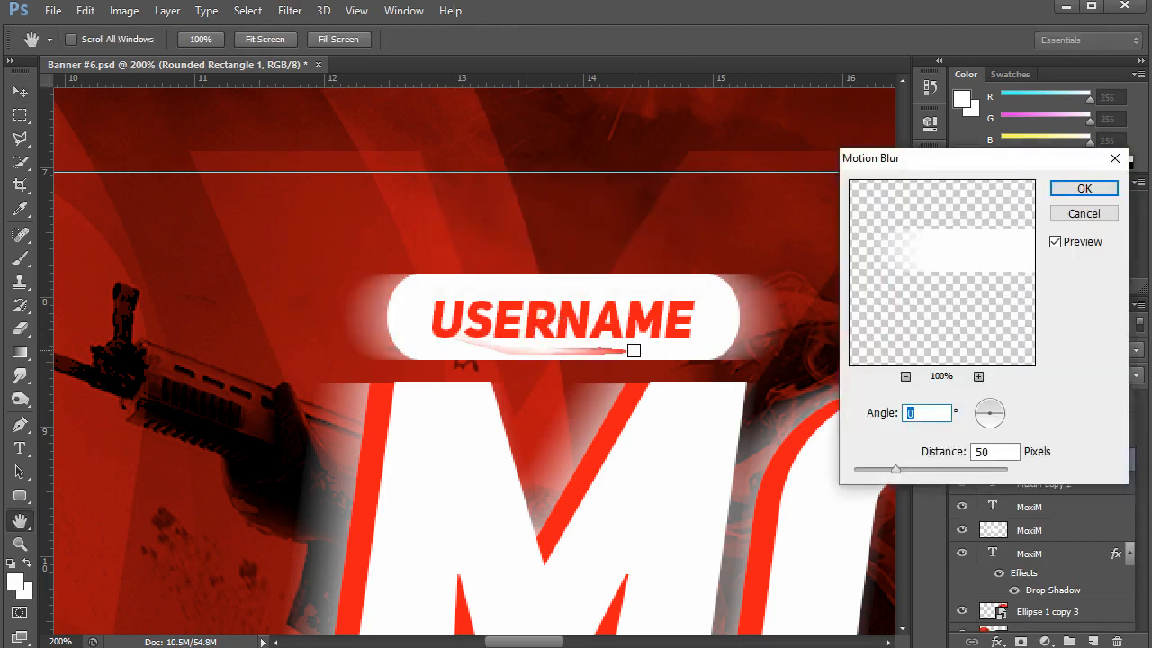
pyautogui.press('Return')
# Erase the motion blur extending beyond the right end of the USERNAME rectangle
pyautogui.press('e')
pyautogui.moveTo(788, 293)
pyautogui.mouseDown()
pyautogui.moveTo(743, 350)
pyautogui.moveTo(730, 309)
pyautogui.moveTo(681, 266)
pyautogui.moveTo(712, 362)
pyautogui.mouseUp()
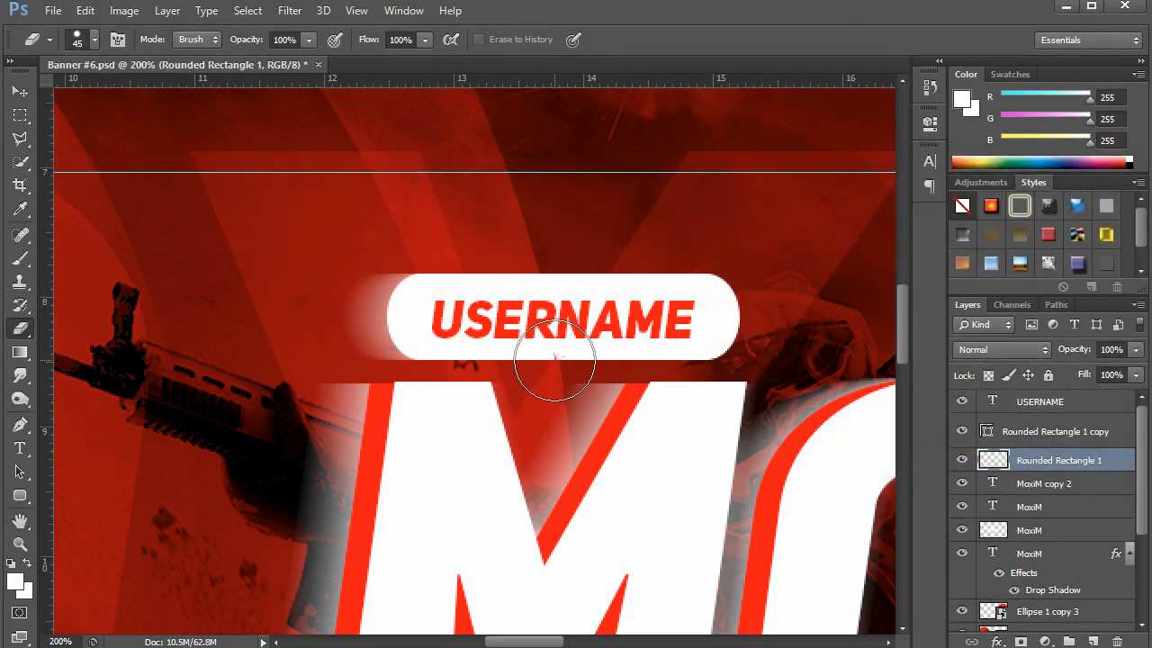
# Duplicate the sharp rounded rectangle of the USERNAME label, recolour the lower copy with the title's red, and nudge it left
pyautogui.press('v')
pyautogui.click(407, 346)
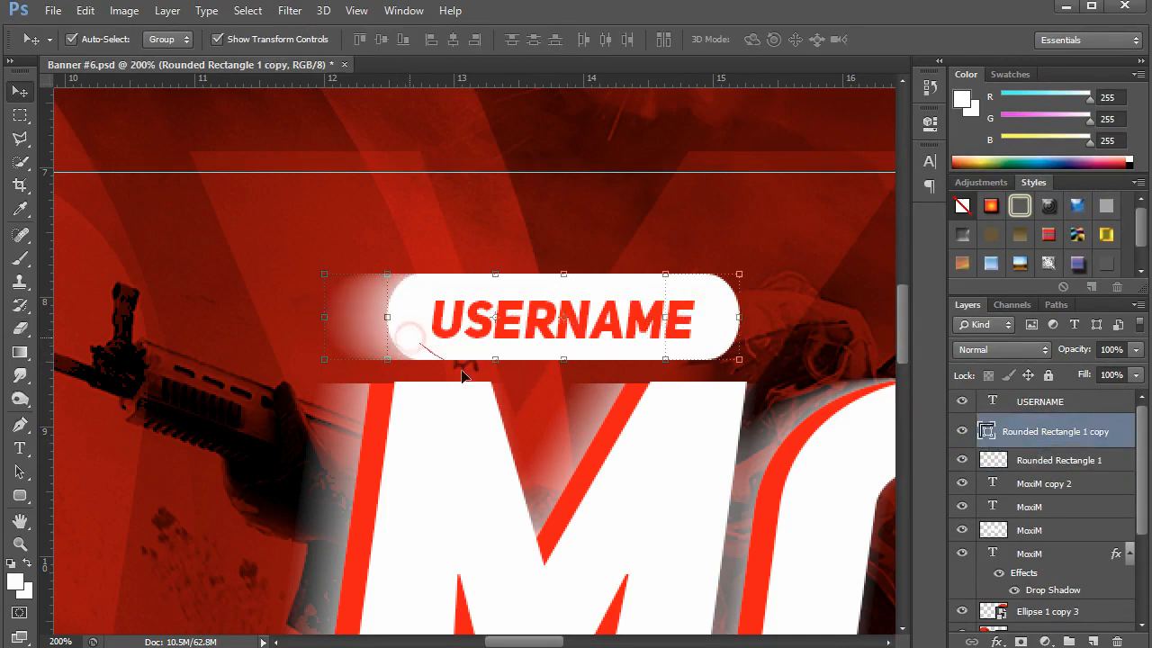
pyautogui.hotkey('ctrl', 'j')
pyautogui.click(1028, 468)
pyautogui.press('u')
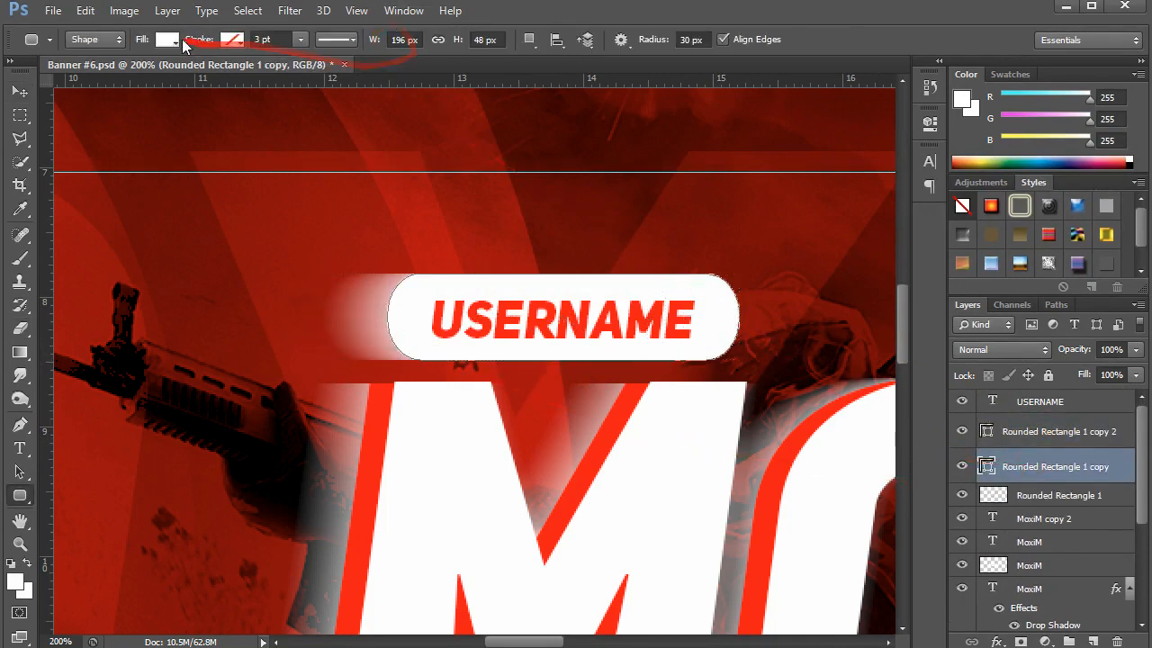
pyautogui.click(169, 40)
pyautogui.click(257, 75)
pyautogui.click(377, 416)
pyautogui.press('Return')
pyautogui.click(25, 95)
pyautogui.hotkey('shift', 'Left')
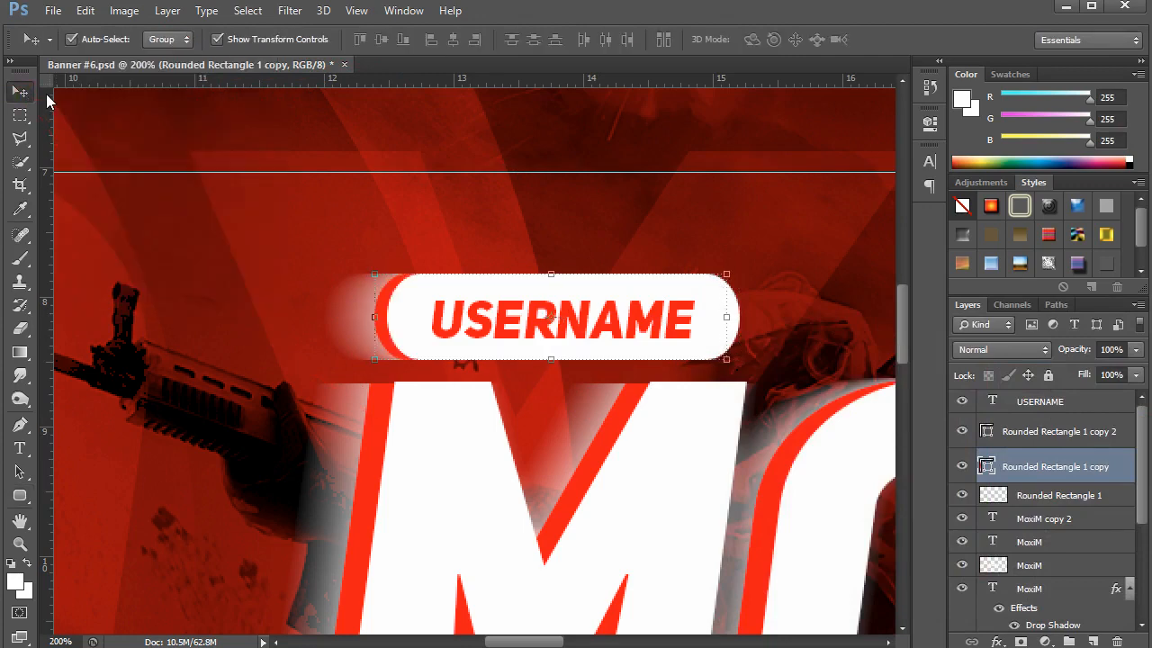
# Duplicate all four USERNAME label layers and place the copy above the final M of the title
pyautogui.click(1078, 497)
pyautogui.keyDown('shift'); pyautogui.click(1039, 402); pyautogui.keyUp('shift')
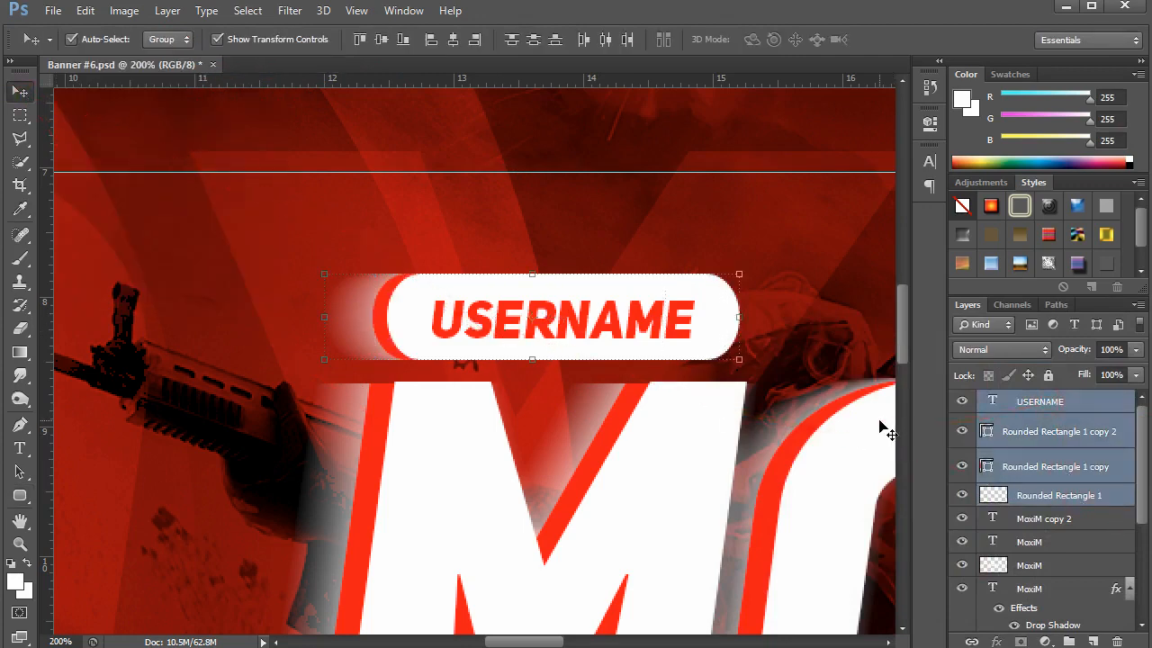
pyautogui.hotkey('ctrl', 'j')
pyautogui.hotkey('ctrl', 't')
pyautogui.hotkey('ctrl', '-')
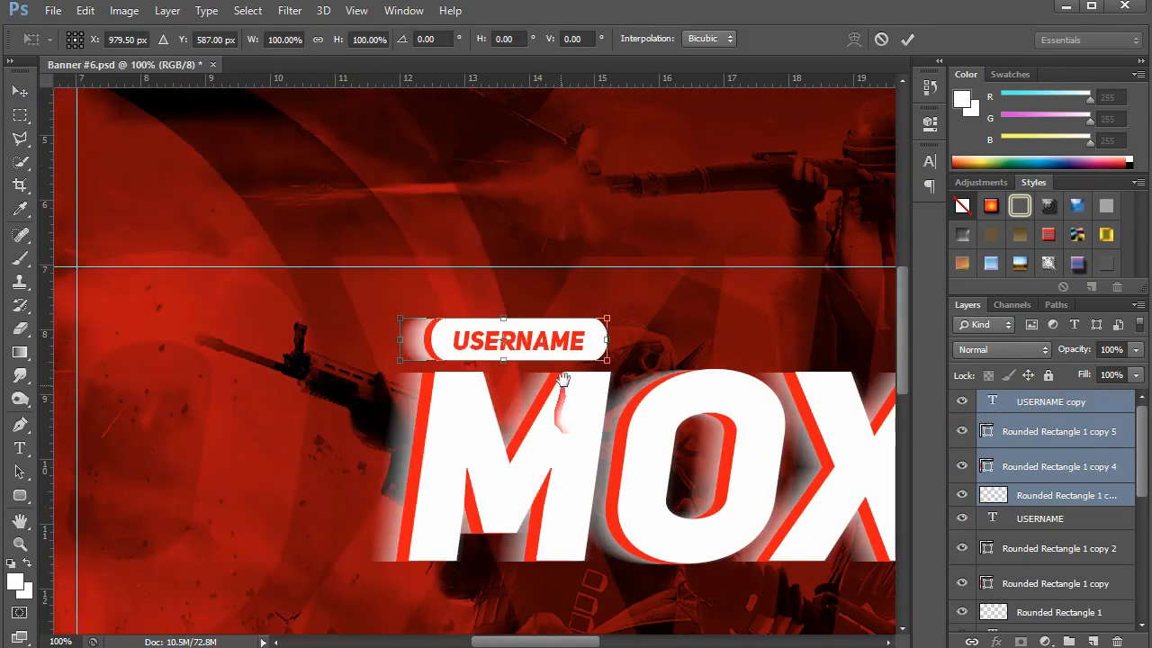
pyautogui.moveTo(376, 343); pyautogui.dragTo(728, 586)
pyautogui.moveTo(492, 559); pyautogui.dragTo(427, 544)
pyautogui.moveTo(431, 543); pyautogui.dragTo(732, 286)
pyautogui.press('Return')
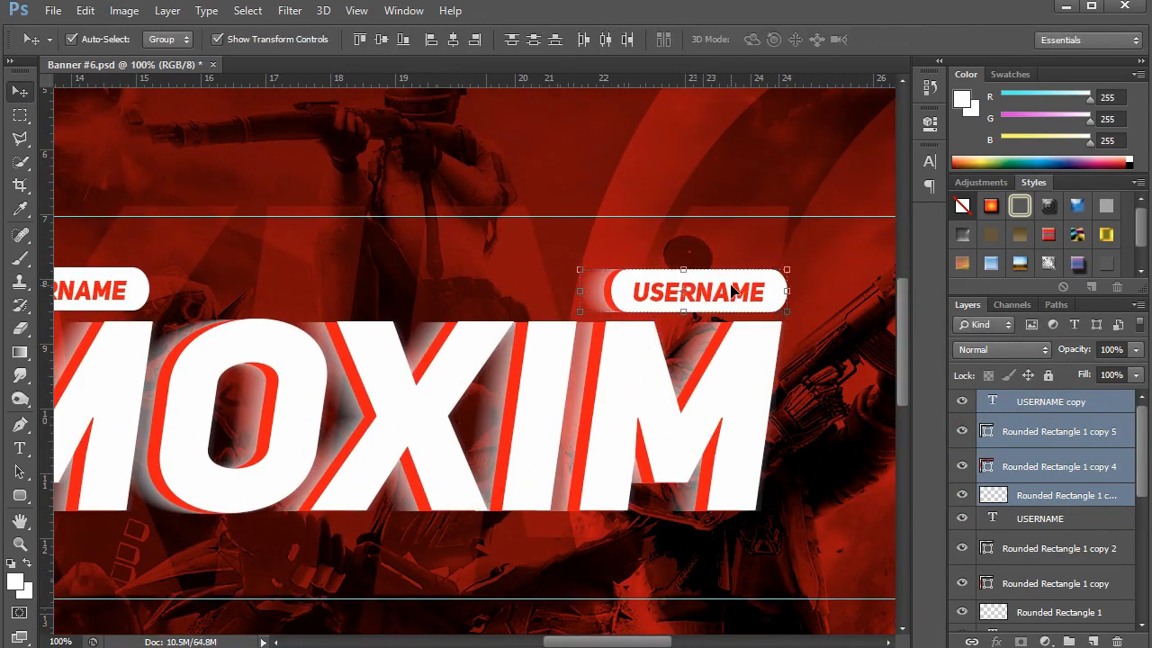
pyautogui.hotkey('ctrl', '0')
pyautogui.click(542, 116)
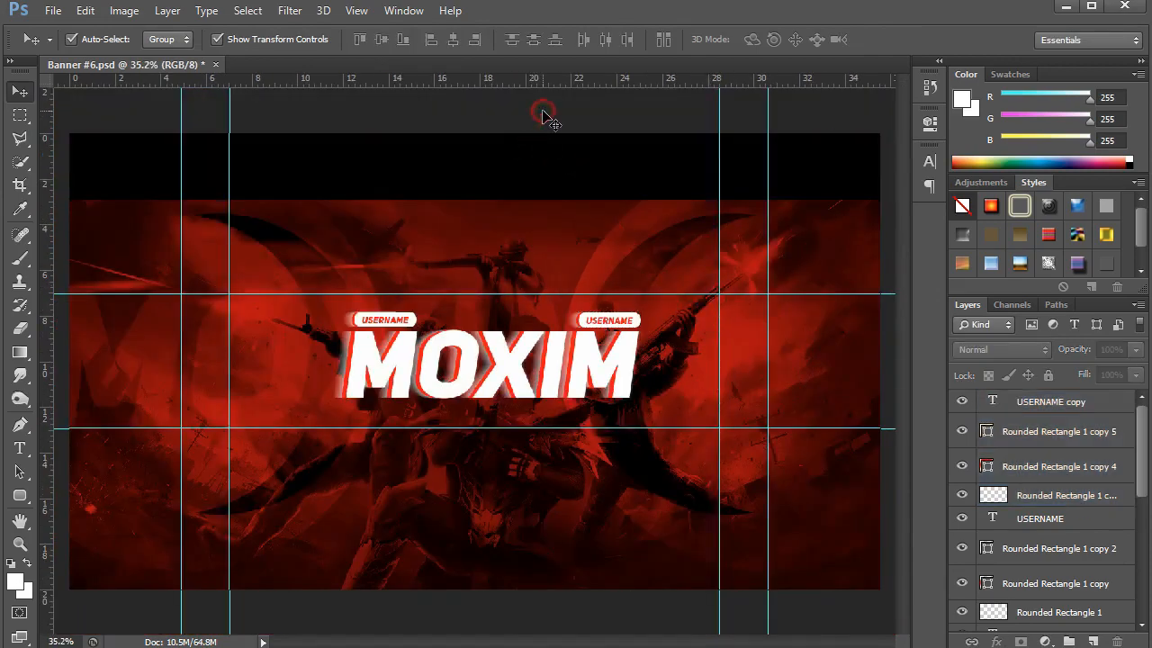
# Duplicate the HK (42) artwork together with its gradient map and convert the copies into one smart object
pyautogui.hotkey('ctrl', '+')
pyautogui.hotkey('ctrl', '+')
pyautogui.hotkey('ctrl', '+')
pyautogui.hotkey('ctrl', '0')
pyautogui.hotkey('ctrl', '+')
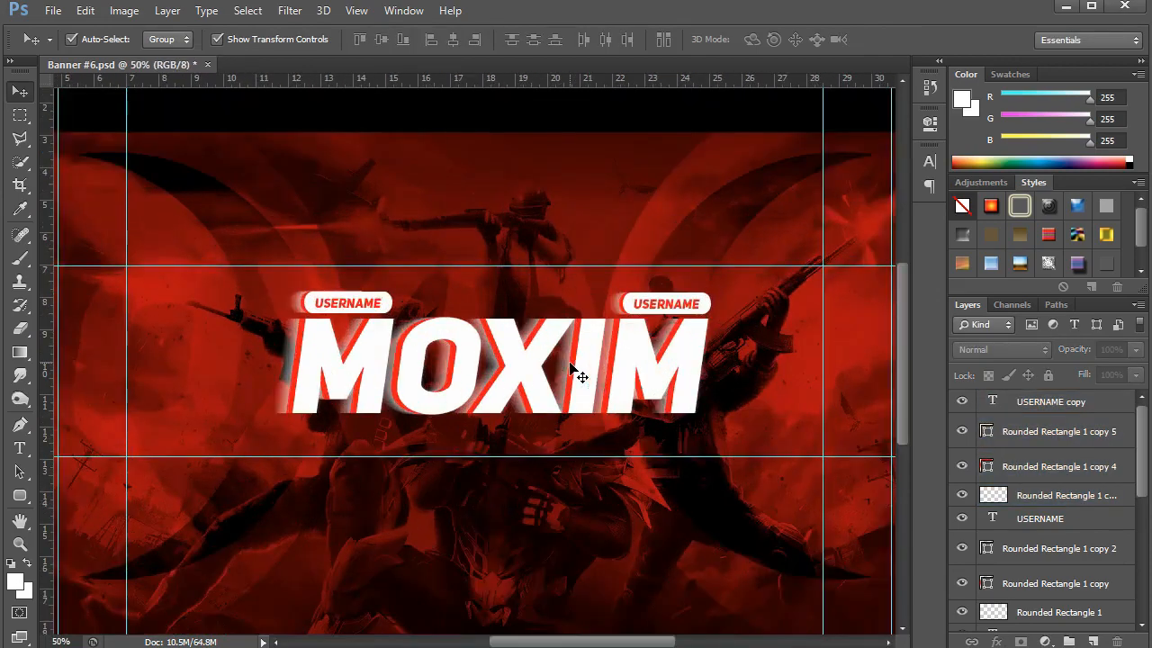
pyautogui.hotkey('ctrl', '+')
pyautogui.click(591, 555)
pyautogui.scroll(-3, 1087, 548)
pyautogui.keyDown('ctrl'); pyautogui.click(1100, 514); pyautogui.keyUp('ctrl')
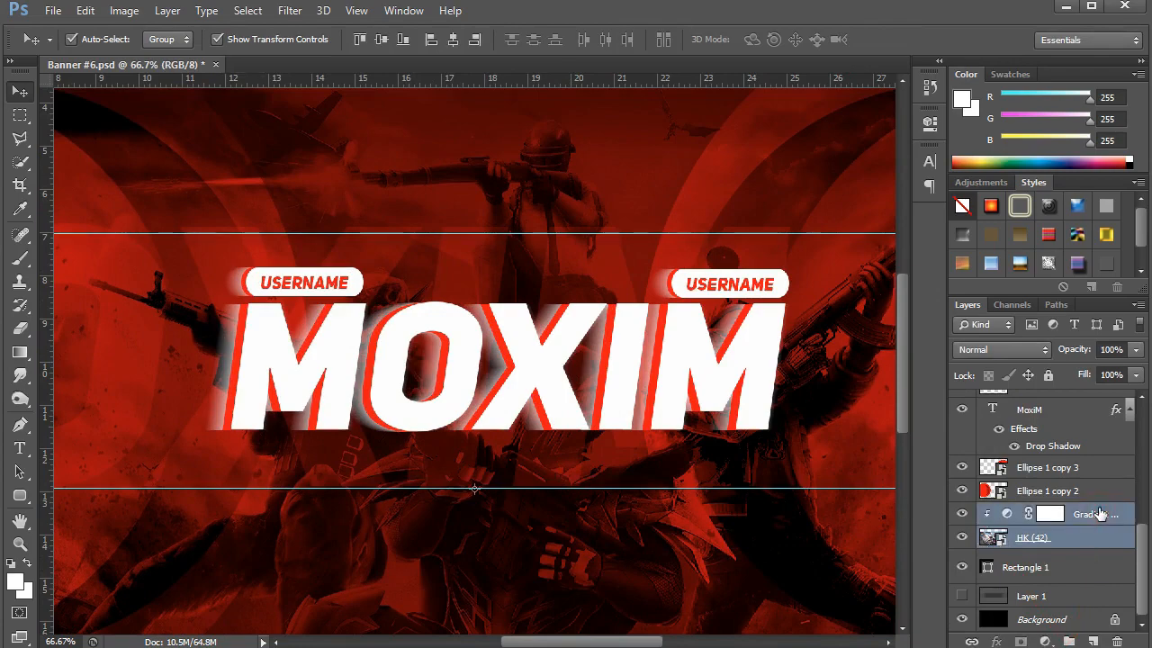
pyautogui.hotkey('ctrl', 'j')
pyautogui.rightClick(1103, 514)
pyautogui.click(952, 174)
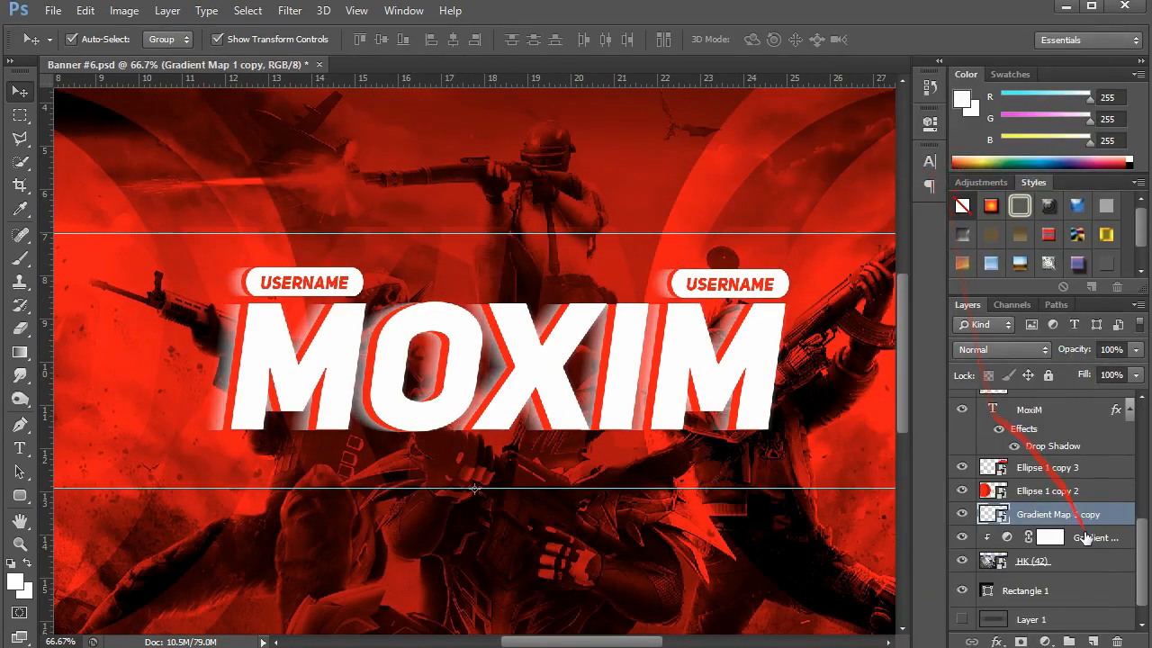
# Move the artwork smart object directly above the title's white MoxiM copy 2 layer and clip it to that text
pyautogui.moveTo(1079, 533); pyautogui.dragTo(1059, 431)
pyautogui.scroll(2, 1071, 537)
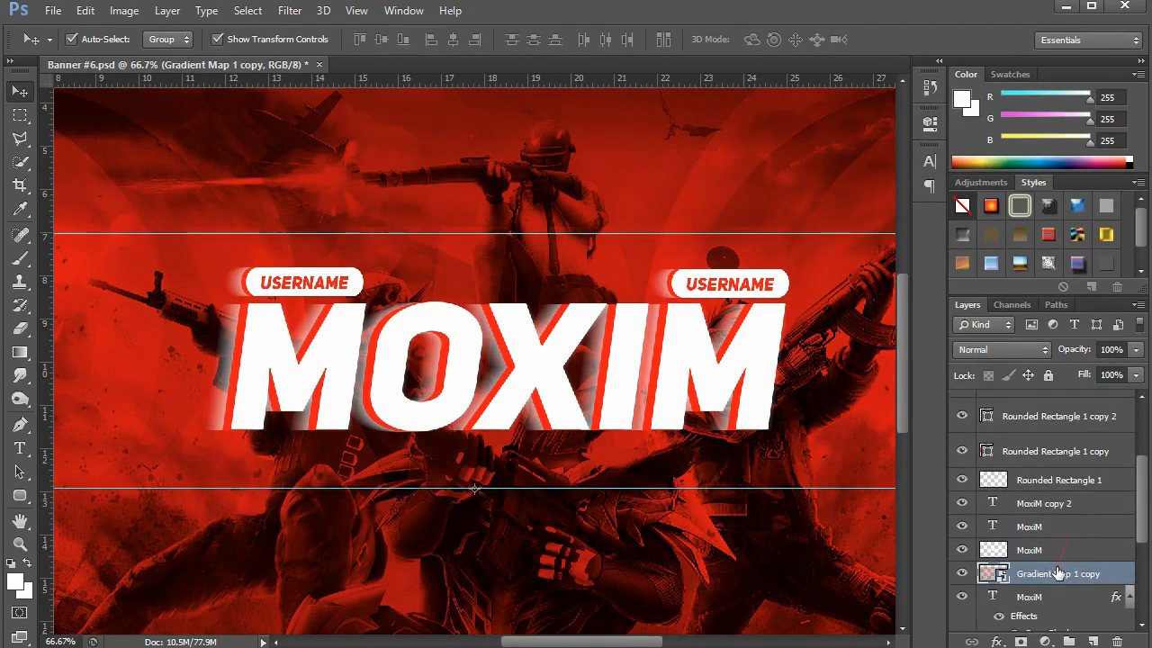
pyautogui.moveTo(1056, 574); pyautogui.dragTo(1047, 504)
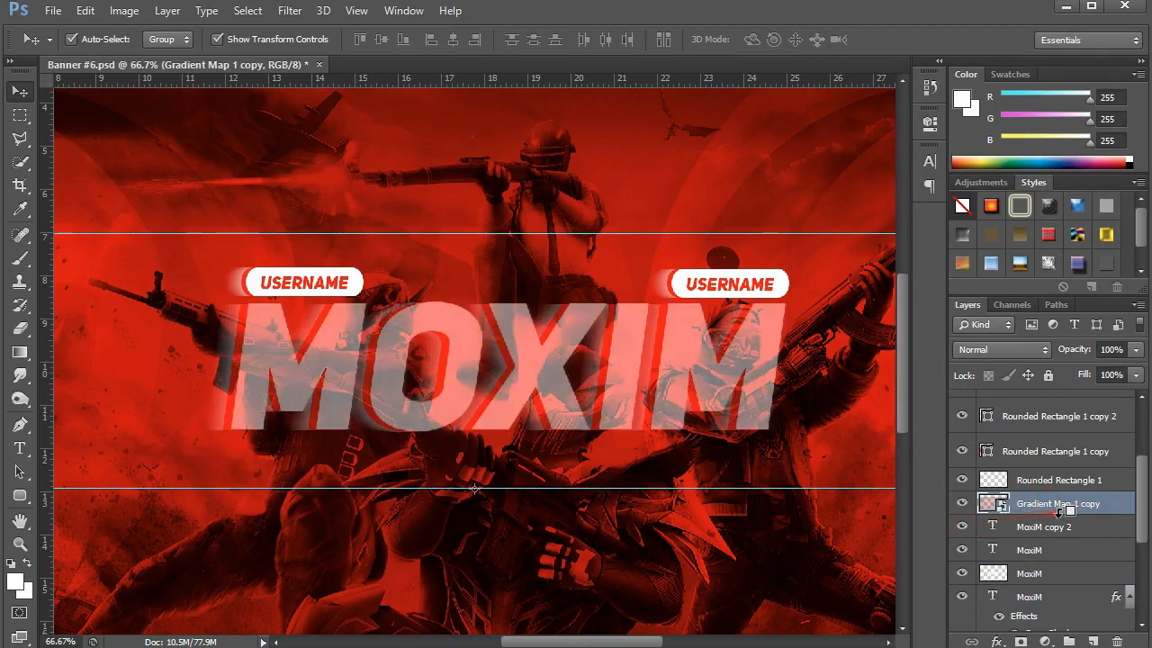
pyautogui.keyDown('alt'); pyautogui.click(1062, 510); pyautogui.keyUp('alt')
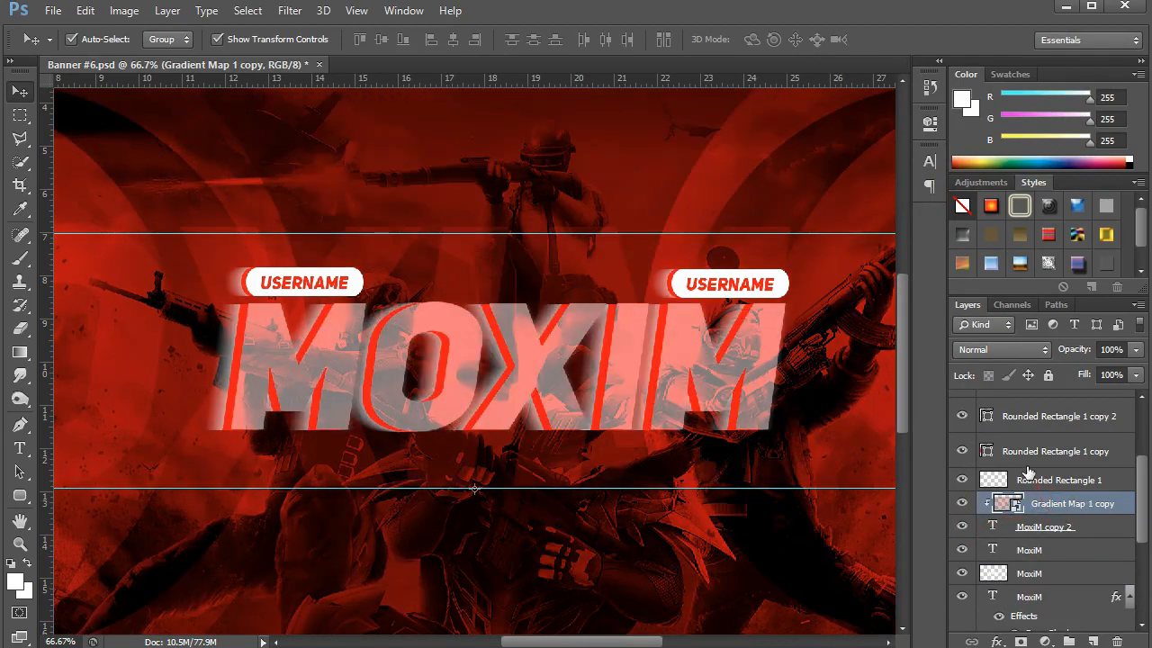
pyautogui.hotkey('ctrl', 'z')
pyautogui.keyDown('alt'); pyautogui.click(1044, 511); pyautogui.keyUp('alt')
# Set the clipped artwork's blend mode to Hard Light and reduce its opacity to 42%
pyautogui.click(1015, 357)
pyautogui.click(1015, 356)
pyautogui.press('Down')
pyautogui.press('Down')
pyautogui.press('Down')
pyautogui.press('Down')
pyautogui.press('Down')
pyautogui.press('Down')
pyautogui.press('Down')
pyautogui.press('Down')
pyautogui.press('Down')
pyautogui.press('Down')
pyautogui.press('Down')
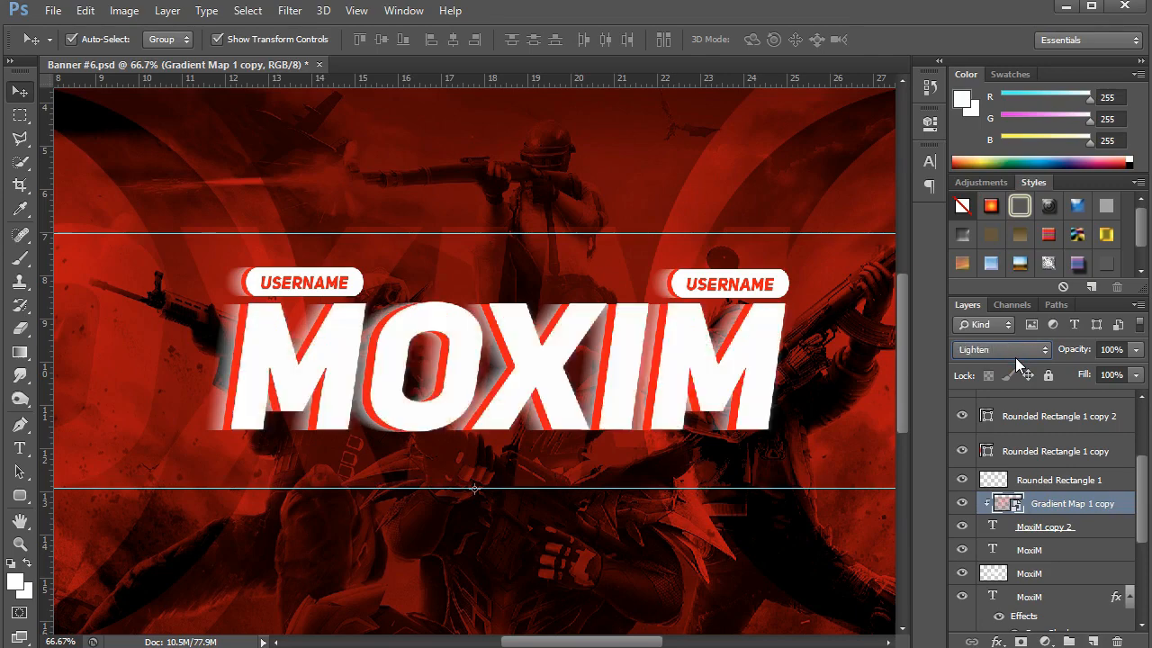
pyautogui.press('Down')
pyautogui.press('Down')
pyautogui.press('Down')
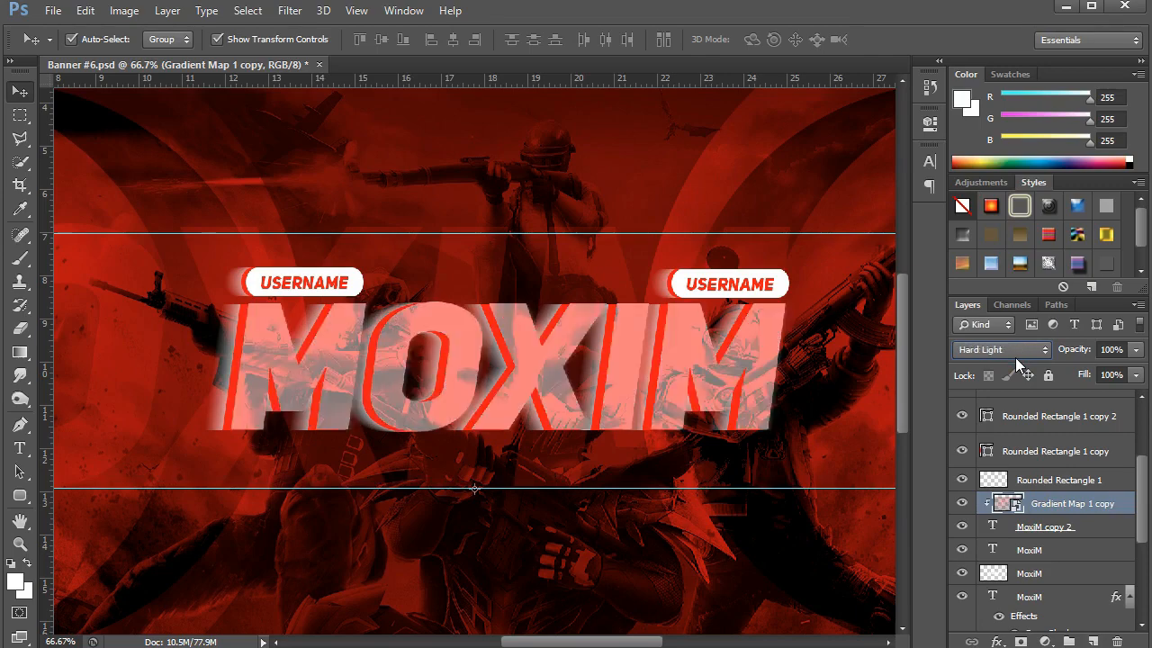
pyautogui.moveTo(1068, 351); pyautogui.dragTo(1020, 349)
pyautogui.click(962, 527)
pyautogui.click(962, 526)
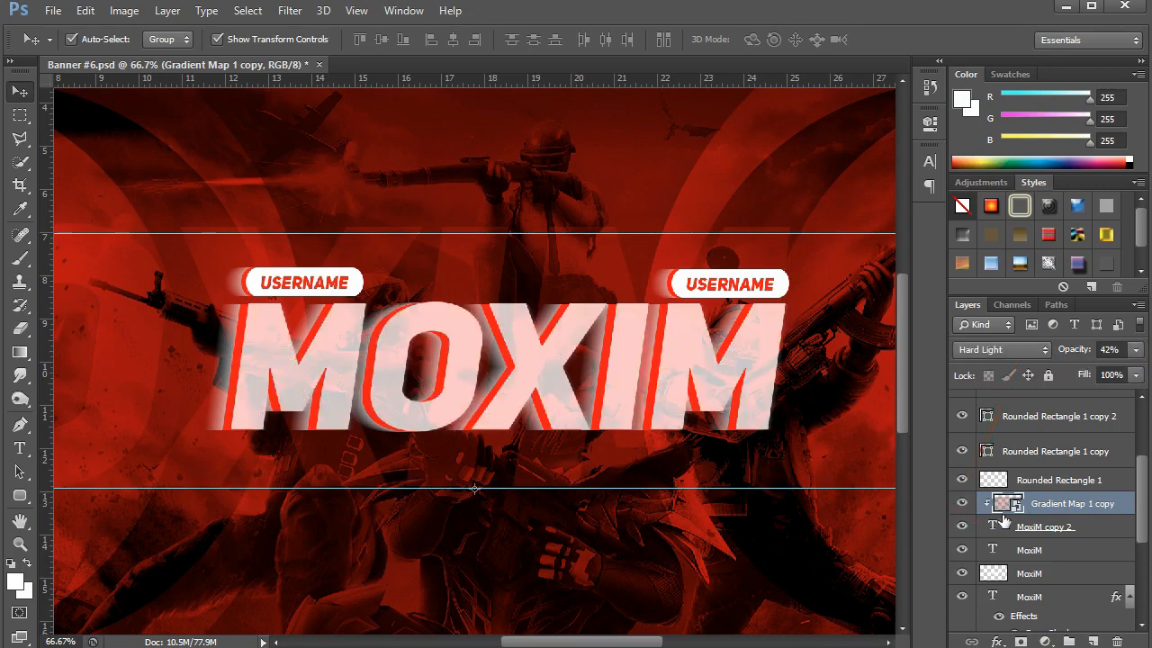
# Recolour the white MoxiM copy 2 title text with the red sampled from the USERNAME lettering
pyautogui.click(1085, 538)
pyautogui.press('t')
pyautogui.click(545, 39)
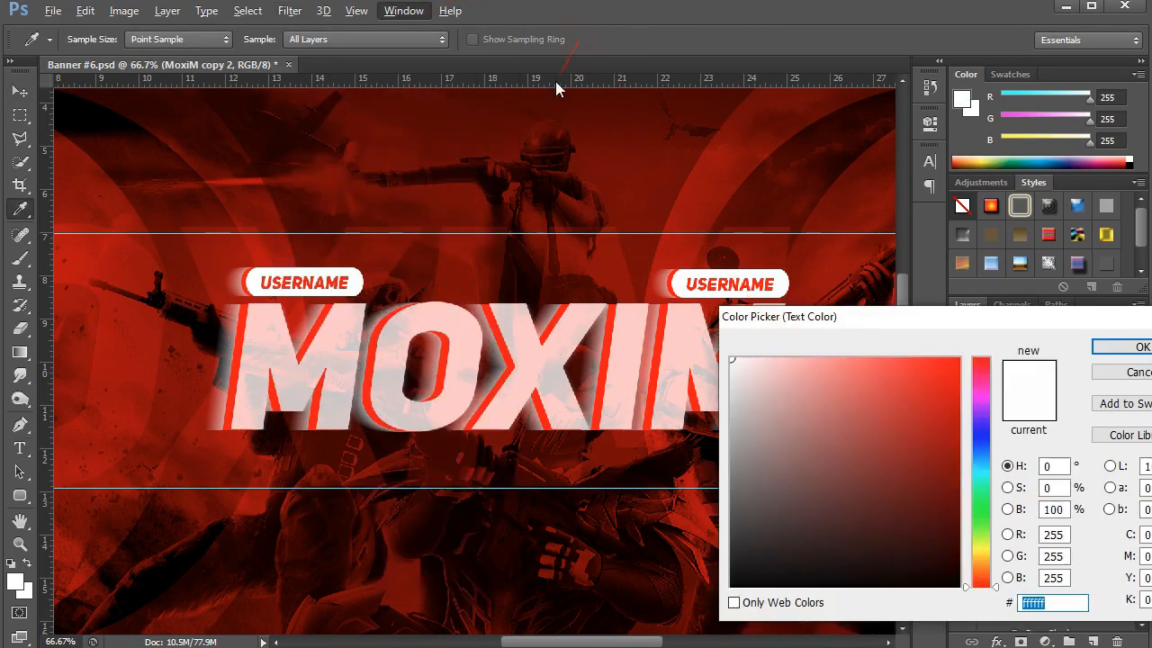
pyautogui.click(274, 275)
pyautogui.press('Return')
pyautogui.press('v')
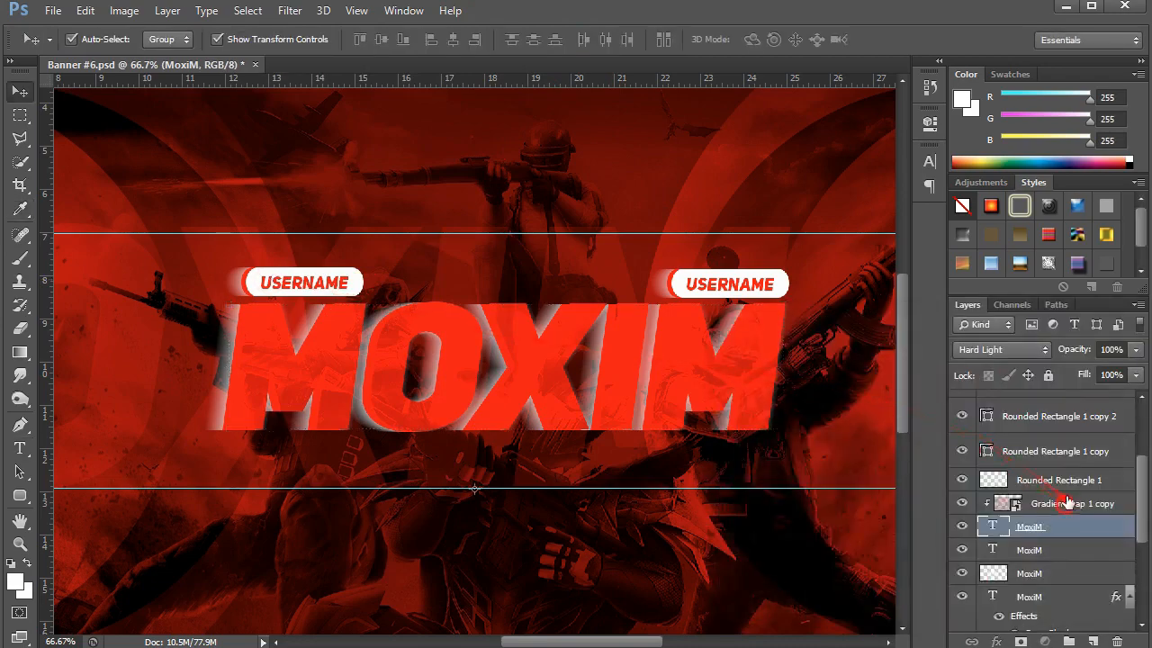
# Try the clipped artwork at 100% opacity over the red title, and delete that artwork layer
pyautogui.click(1035, 504)
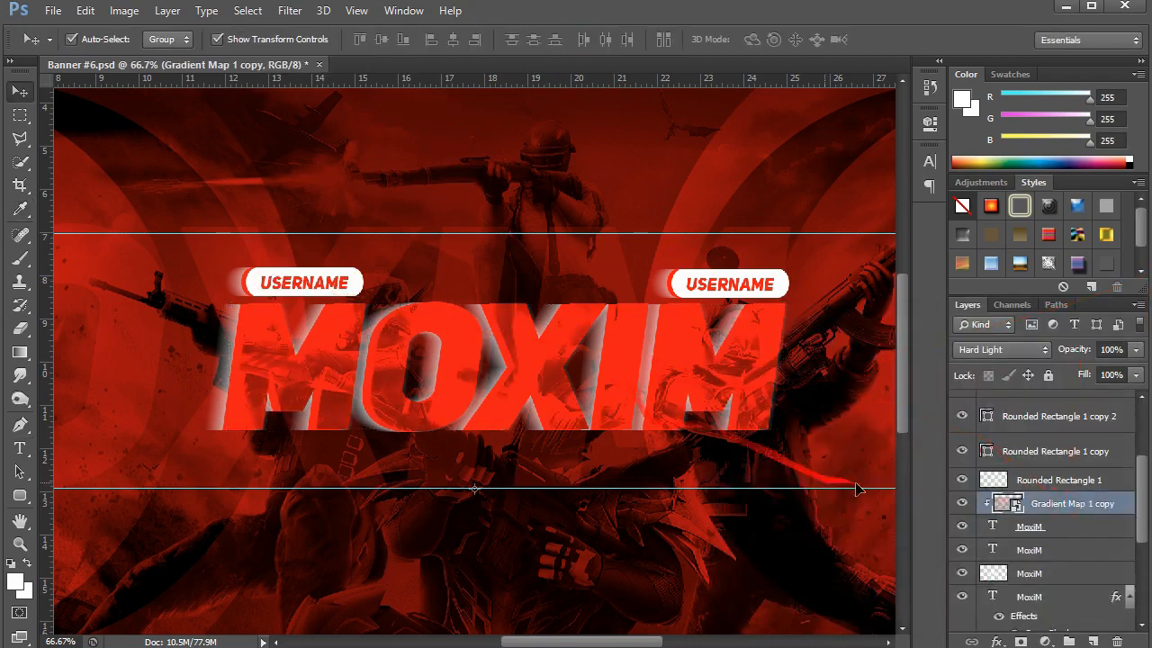
pyautogui.click(965, 549)
pyautogui.click(965, 504)
pyautogui.press('Delete')
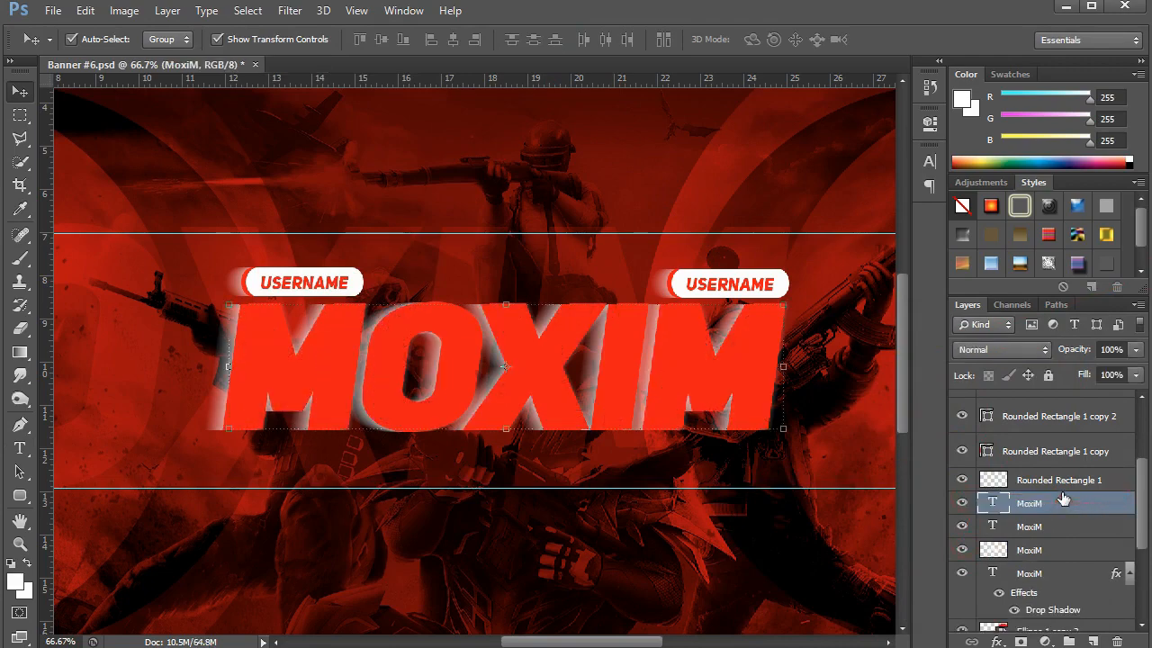
# Recolour the topmost MoxiM title text with the white sampled from the USERNAME label
pyautogui.press('t')
pyautogui.click(579, 40)
pyautogui.click(357, 280)
pyautogui.press('Return')
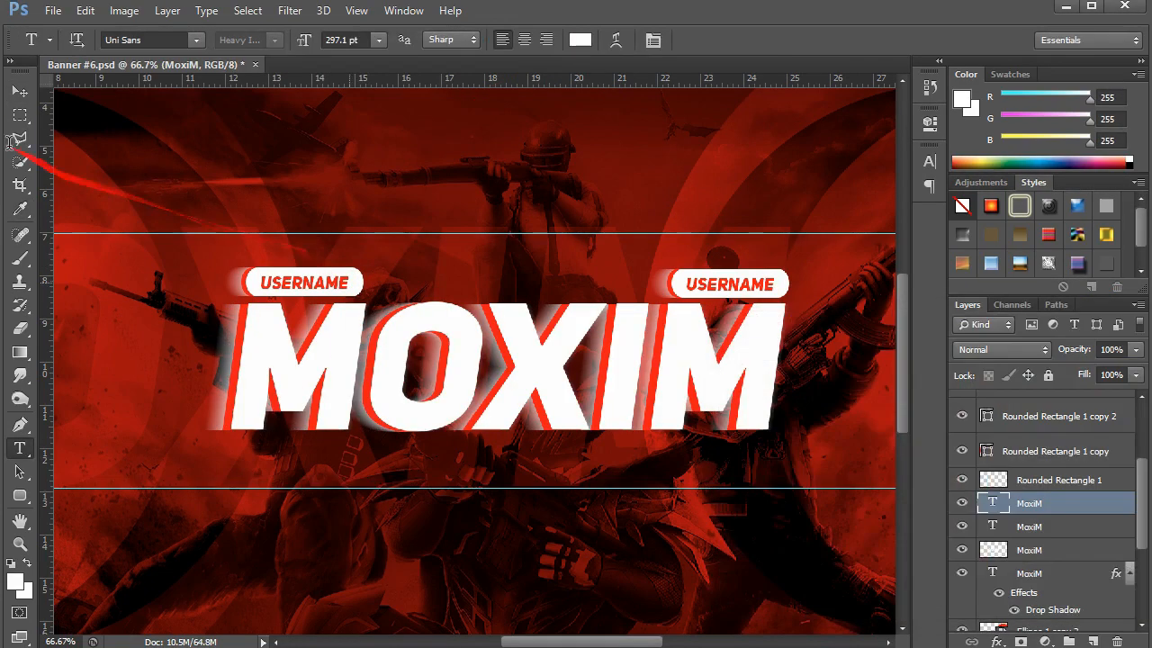
# Group all layers from USERNAME copy down to Rectangle 1, duplicate the group, and hide the original group
pyautogui.click(20, 93)
pyautogui.hotkey('ctrl', '0')
pyautogui.click(624, 124)
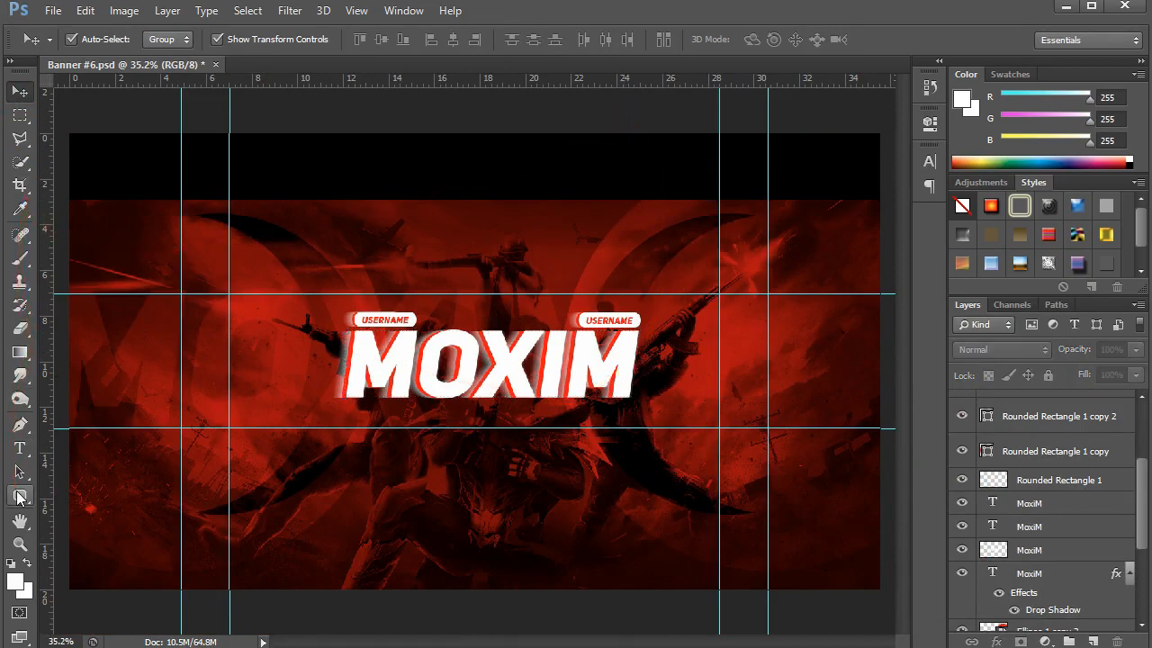
pyautogui.scroll(2, 1100, 412)
pyautogui.click(1100, 411)
pyautogui.scroll(-4, 1100, 414)
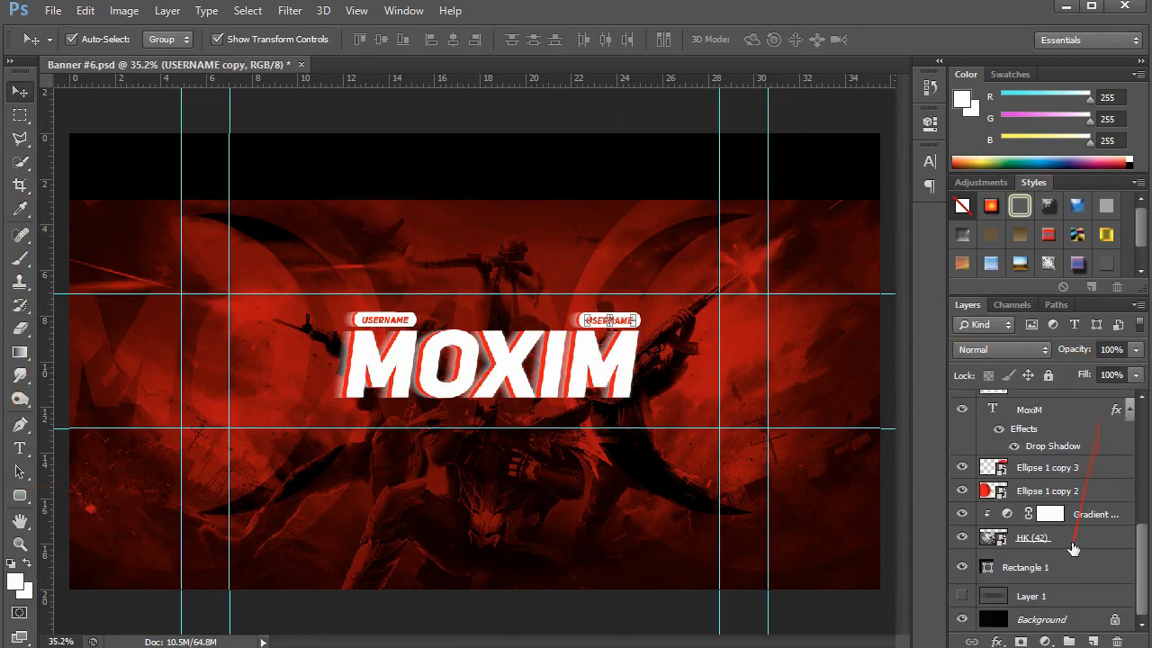
pyautogui.keyDown('shift'); pyautogui.click(1065, 567); pyautogui.keyUp('shift')
pyautogui.hotkey('ctrl', 'g')
pyautogui.hotkey('ctrl', 'j')
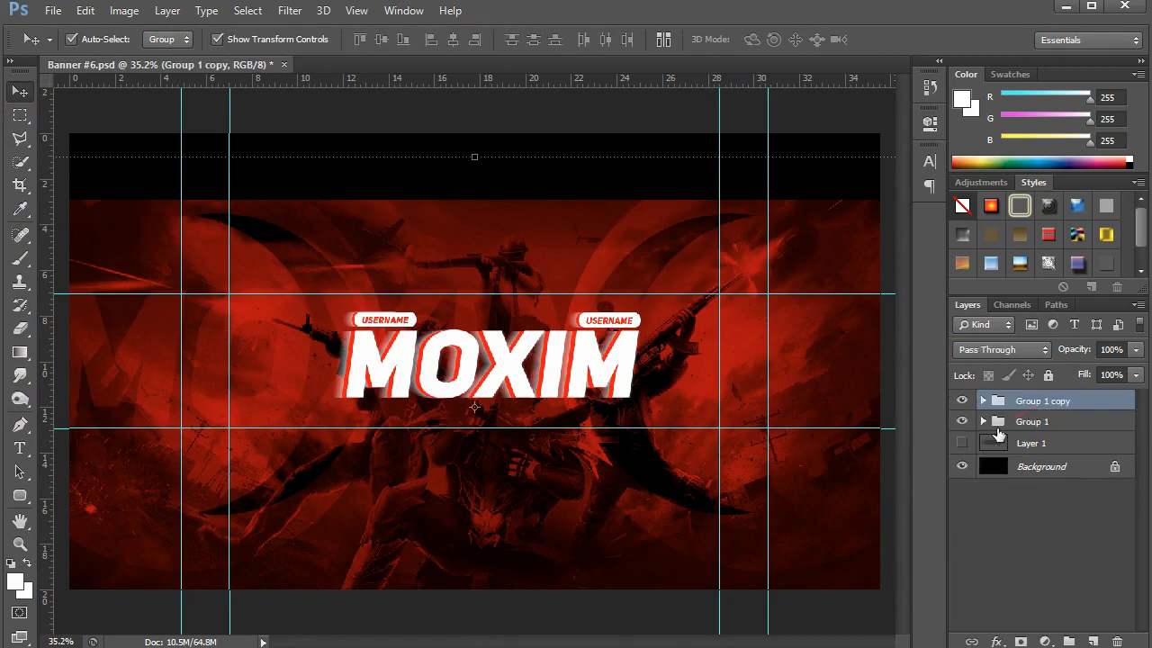
pyautogui.click(961, 421)
# Try to convert the duplicated group into a smart object, and undo the conversion
pyautogui.rightClick(1016, 401)
pyautogui.click(976, 40)
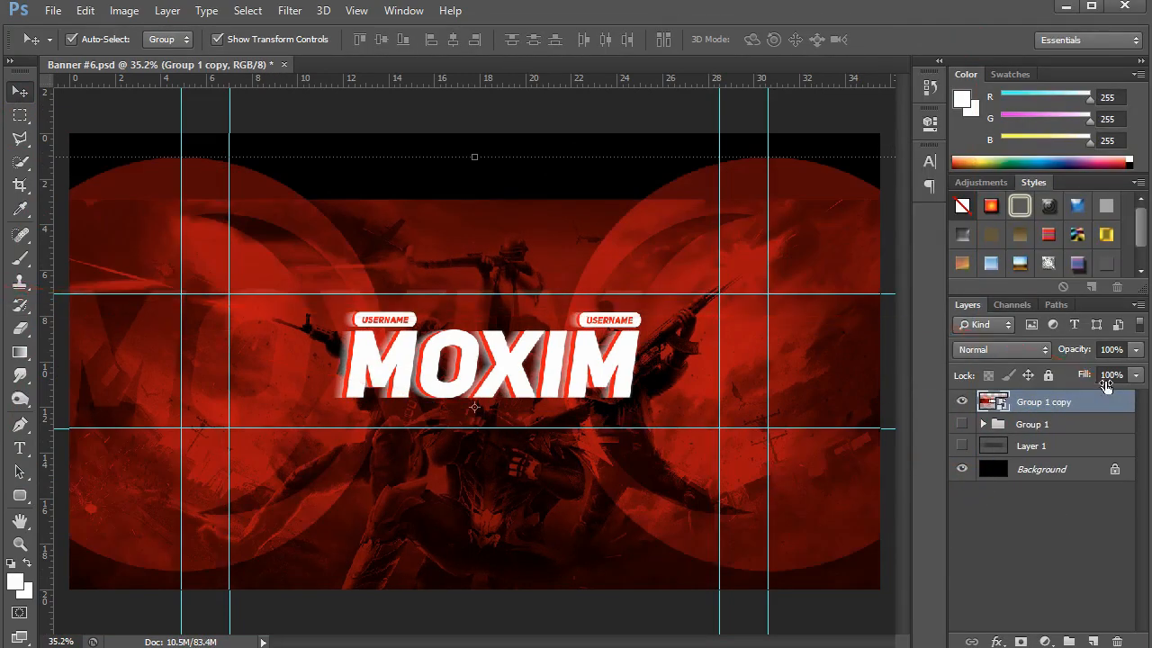
pyautogui.hotkey('ctrl', 'z')
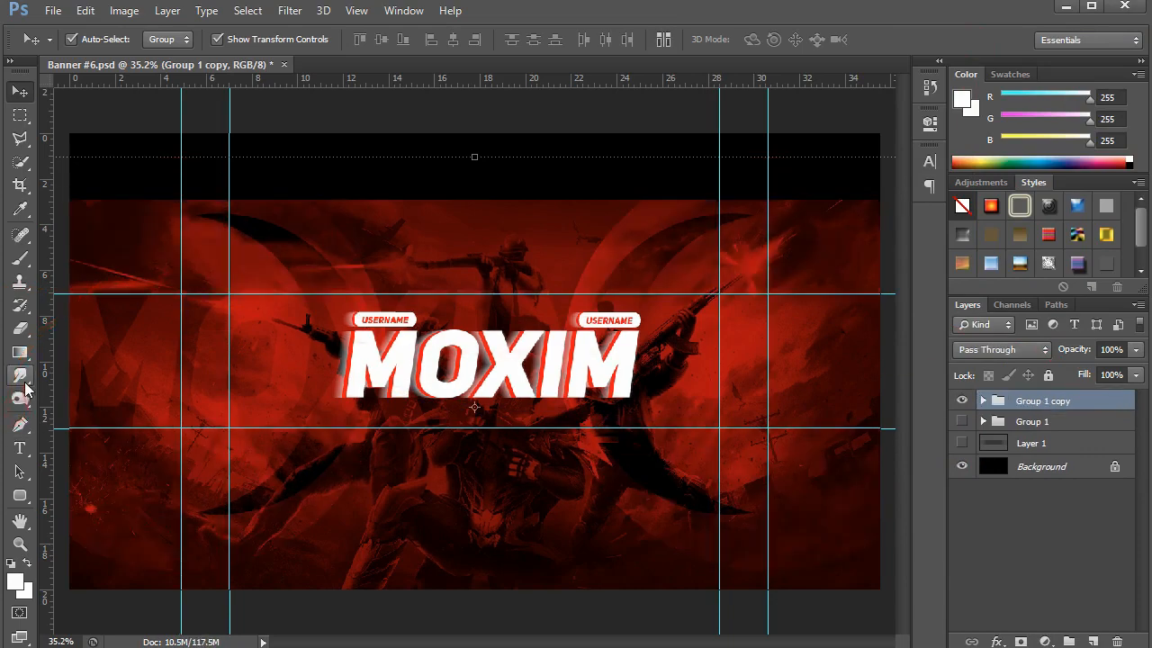
# Select the full-width band between the horizontal guides, merge the duplicated group, and copy the band to a new layer
pyautogui.press('m')
pyautogui.moveTo(78, 305); pyautogui.dragTo(896, 428)
pyautogui.rightClick(1061, 400)
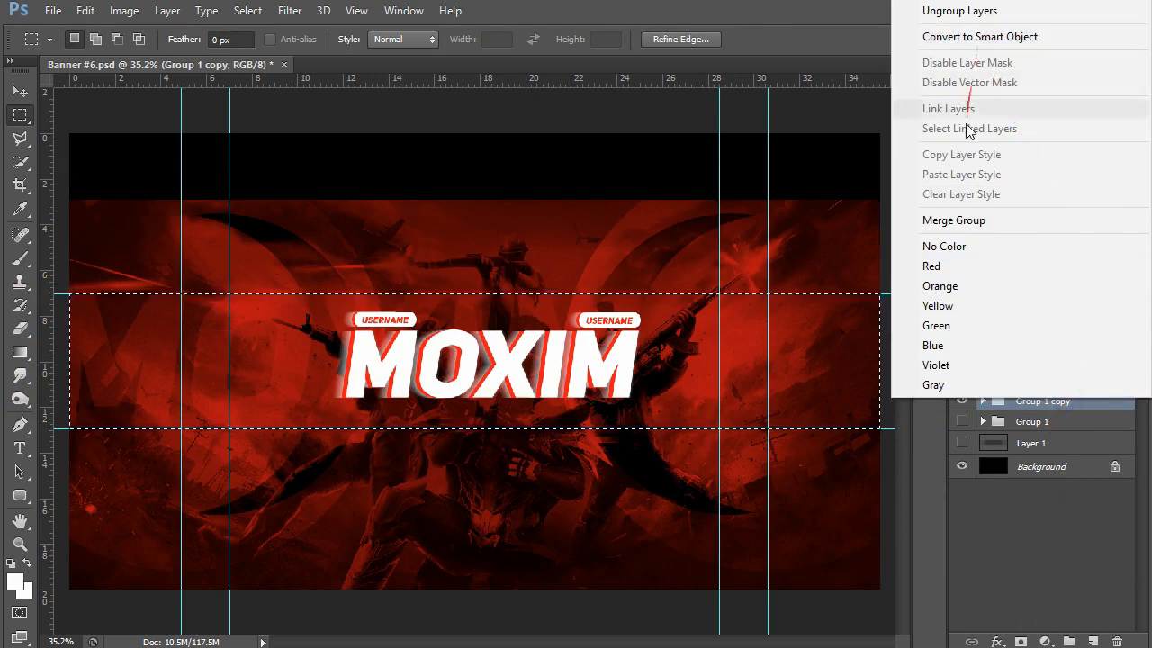
pyautogui.click(968, 37)
pyautogui.hotkey('ctrl', 'j')
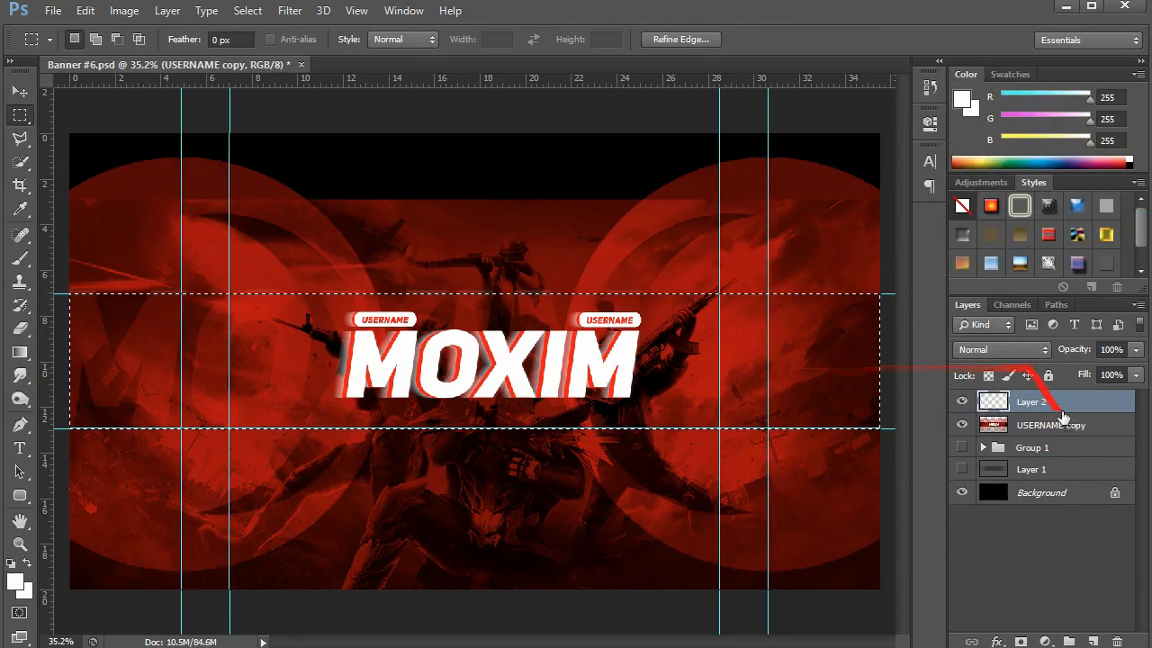
# Delete the merged full-banner layer beneath the copied central band
pyautogui.click(1067, 424)
pyautogui.press('Delete')
pyautogui.press('v')
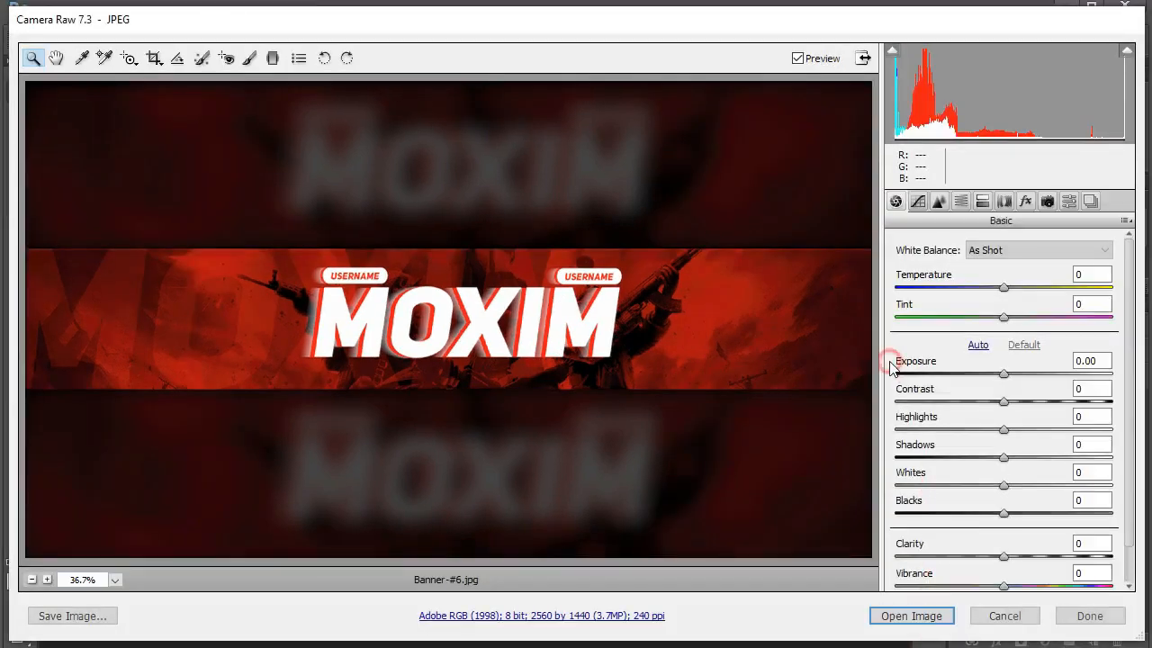
# In Camera Raw, set Exposure to +0.70, Contrast +47, Highlights -8, Shadows -28, Whites -26 and Blacks -21 for the exported banner
pyautogui.moveTo(1003, 372); pyautogui.dragTo(979, 522)
pyautogui.click(959, 515)
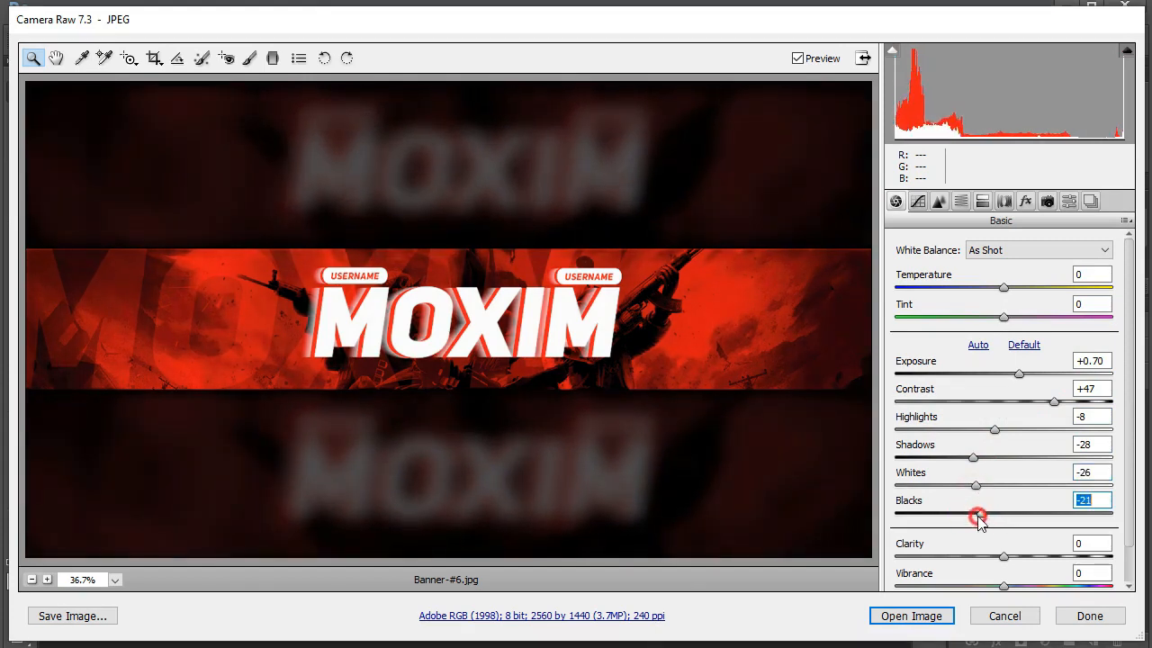
# Set the banner's Clarity to +29, Vibrance to +18 and Saturation to -4
pyautogui.moveTo(1010, 560)
pyautogui.mouseDown()
pyautogui.moveTo(1064, 553)
pyautogui.moveTo(1029, 557)
pyautogui.mouseUp()
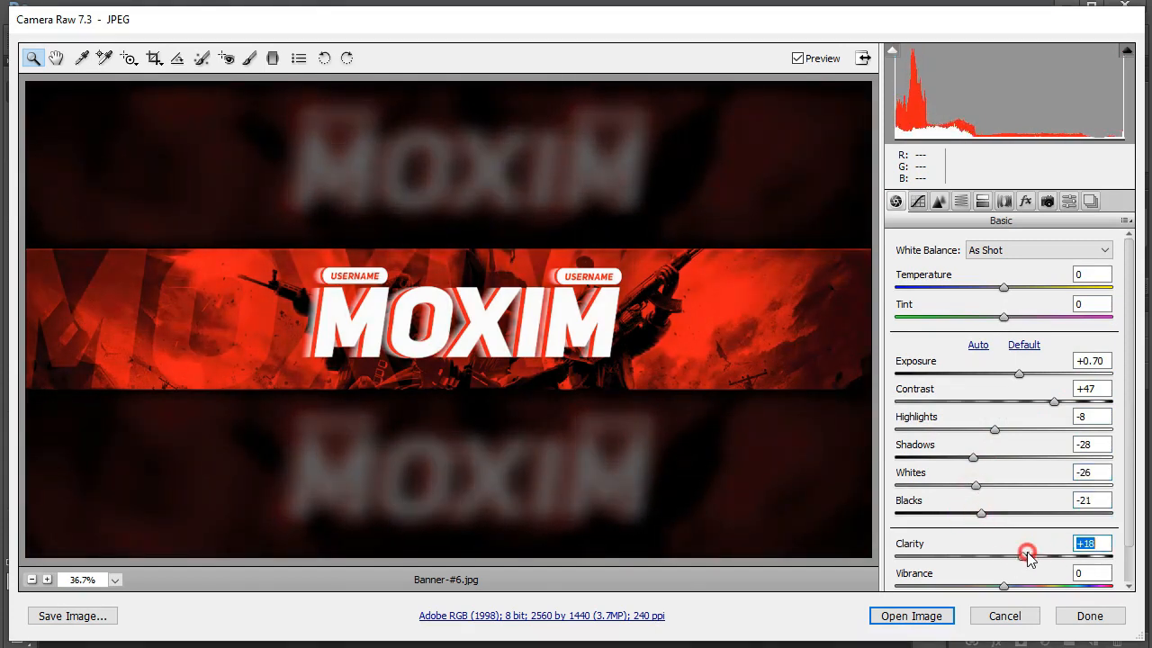
pyautogui.scroll(-1, 1016, 510)
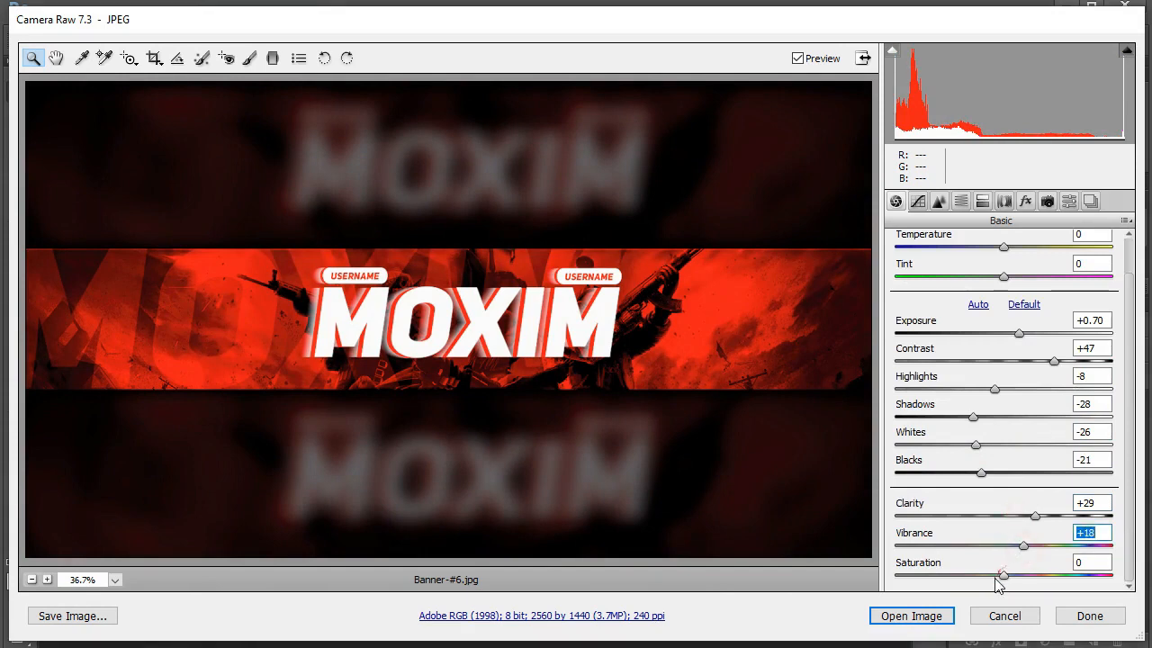
pyautogui.moveTo(1028, 574); pyautogui.dragTo(1000, 576)
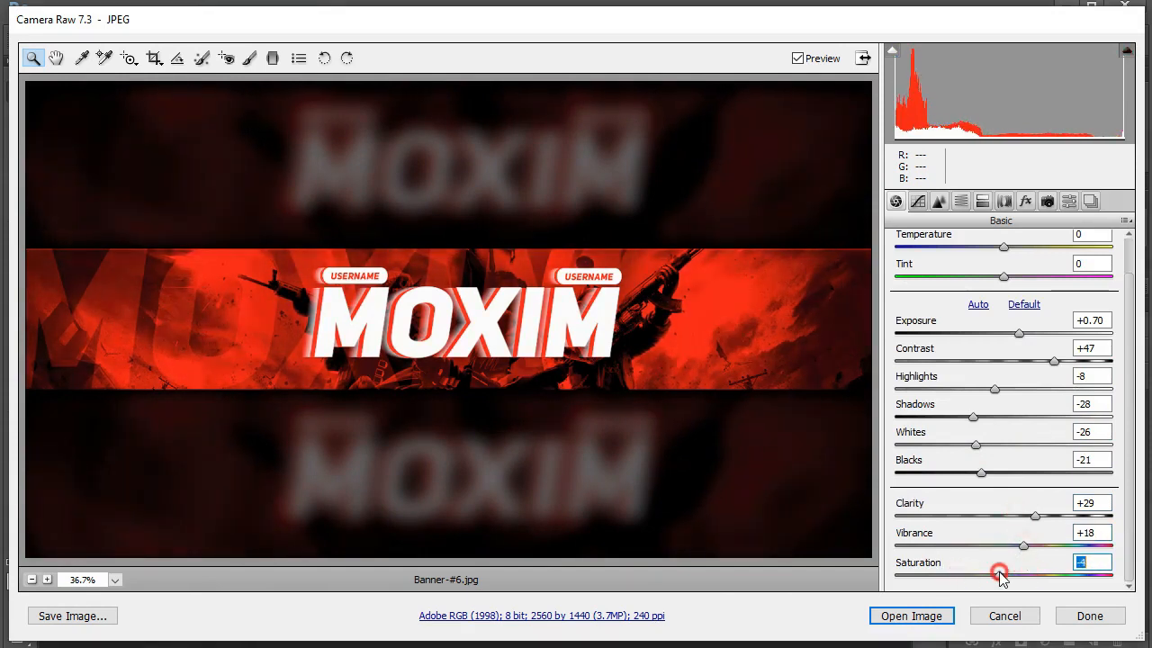
# Lower the HSL luminance to -13 for Reds and -33 for Oranges, and open the grain and vignetting effects
pyautogui.click(961, 202)
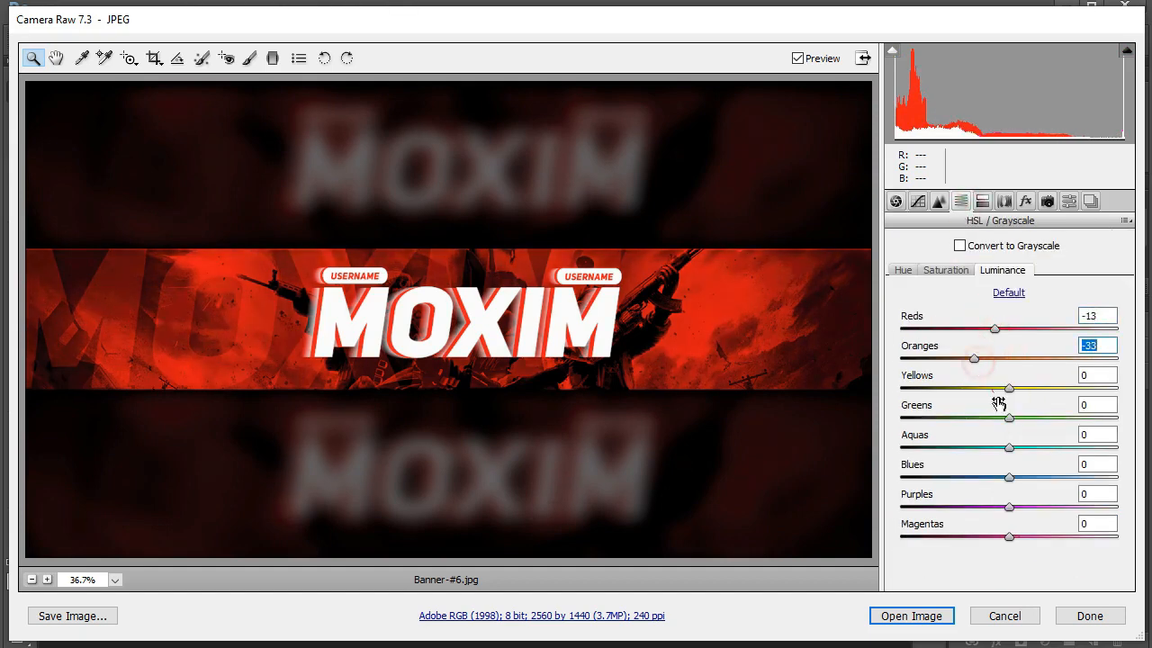
pyautogui.click(1004, 201)
pyautogui.click(1025, 201)
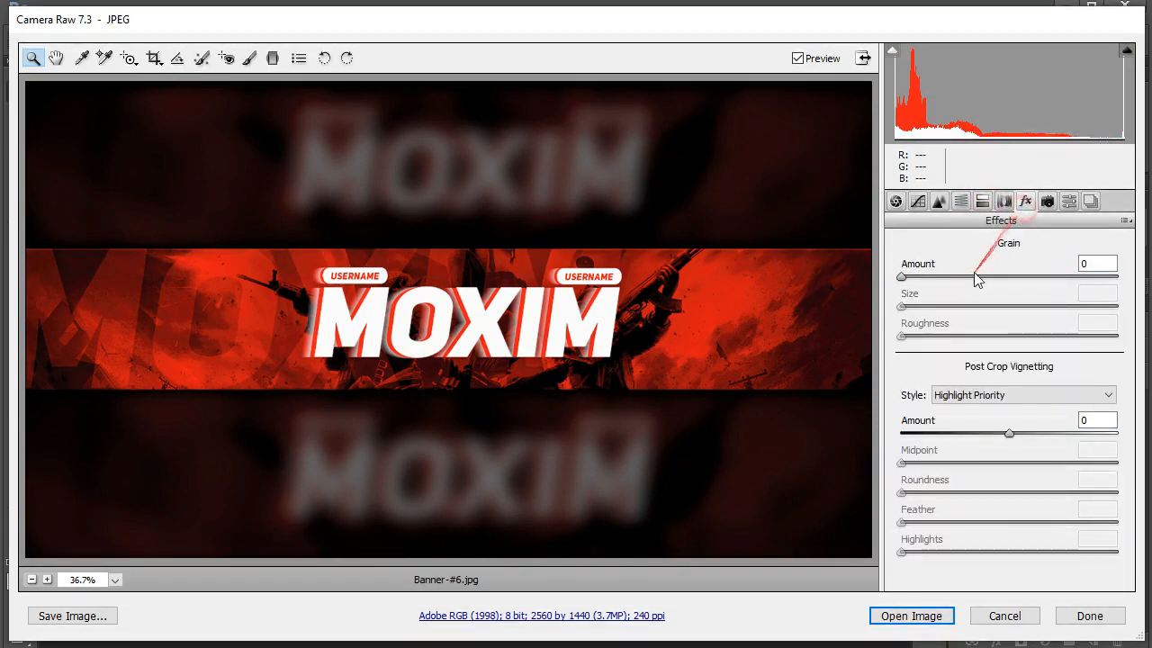
# Apply a negative post-crop vignetting amount to the exported MOXIM banner
pyautogui.click(978, 433)
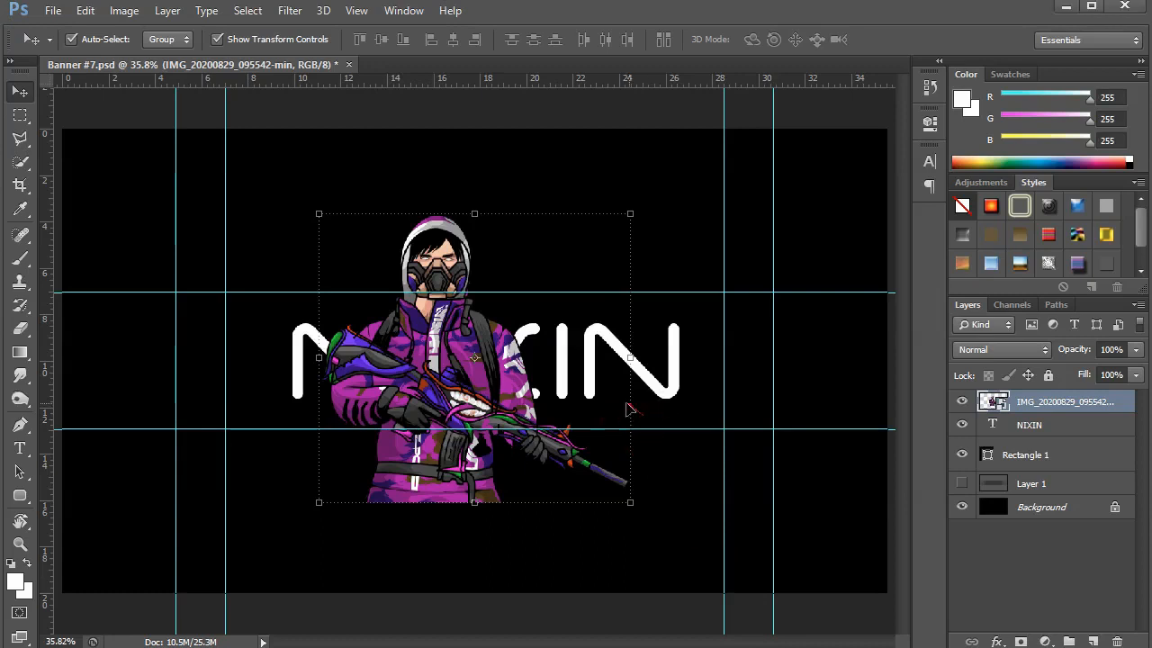
# Hide the character image to check the NIXIN text's font, and show the character again
pyautogui.click(962, 401)
pyautogui.click(522, 385)
pyautogui.press('t')
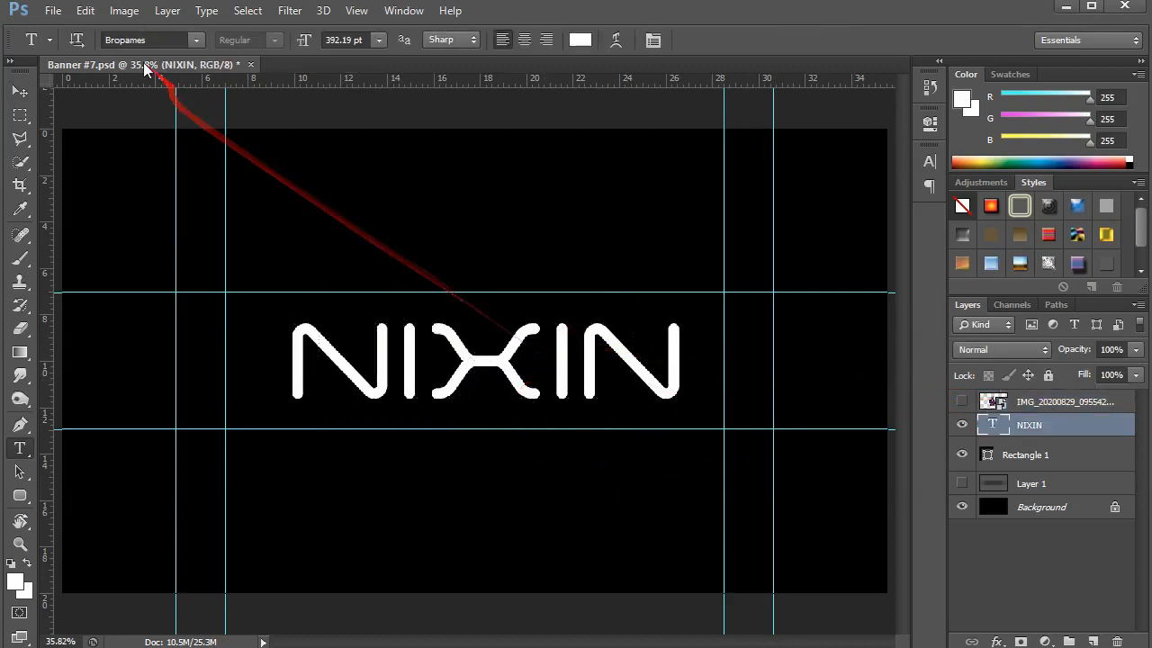
pyautogui.click(962, 402)
pyautogui.click(1062, 401)
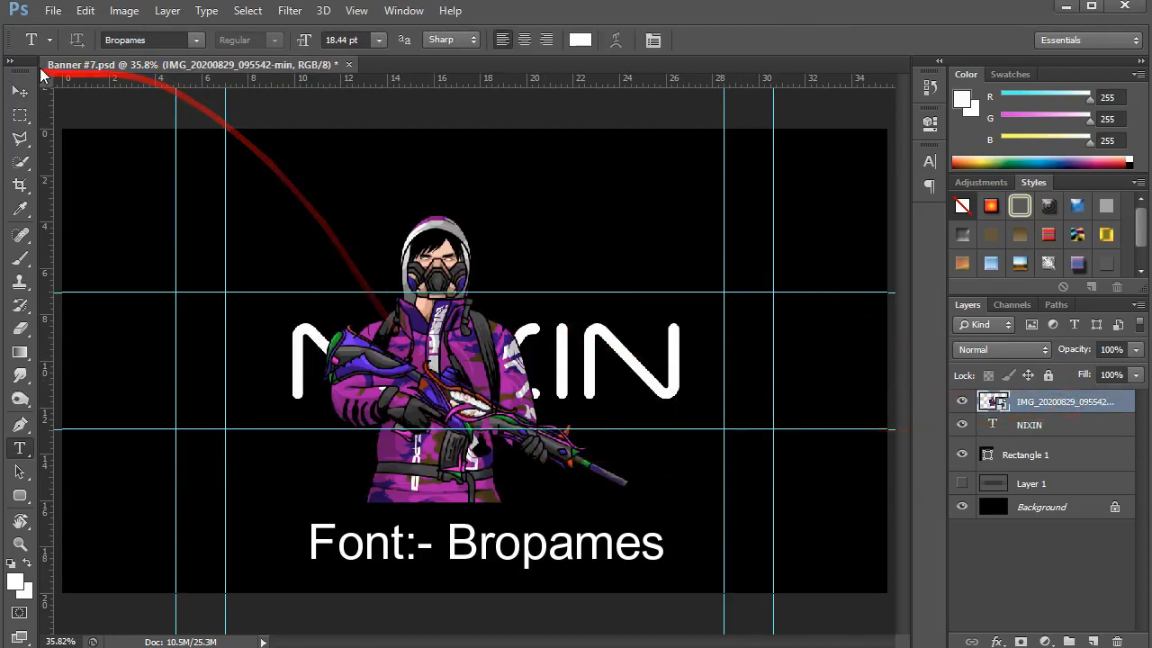
# Scale the character image to about 60%, shrink it further, and place it over the X of the NIXIN text
pyautogui.click(19, 90)
pyautogui.hotkey('ctrl', 't')
pyautogui.moveTo(630, 501); pyautogui.dragTo(483, 404)
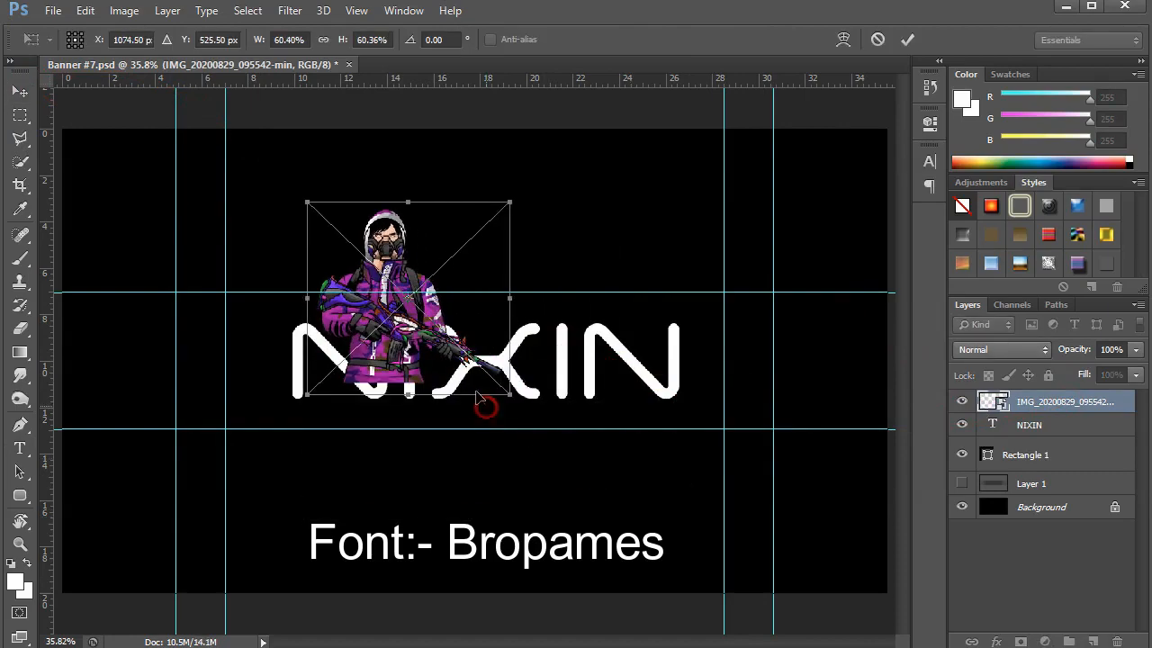
pyautogui.moveTo(442, 356); pyautogui.dragTo(539, 399)
pyautogui.scroll(5, 478, 354)
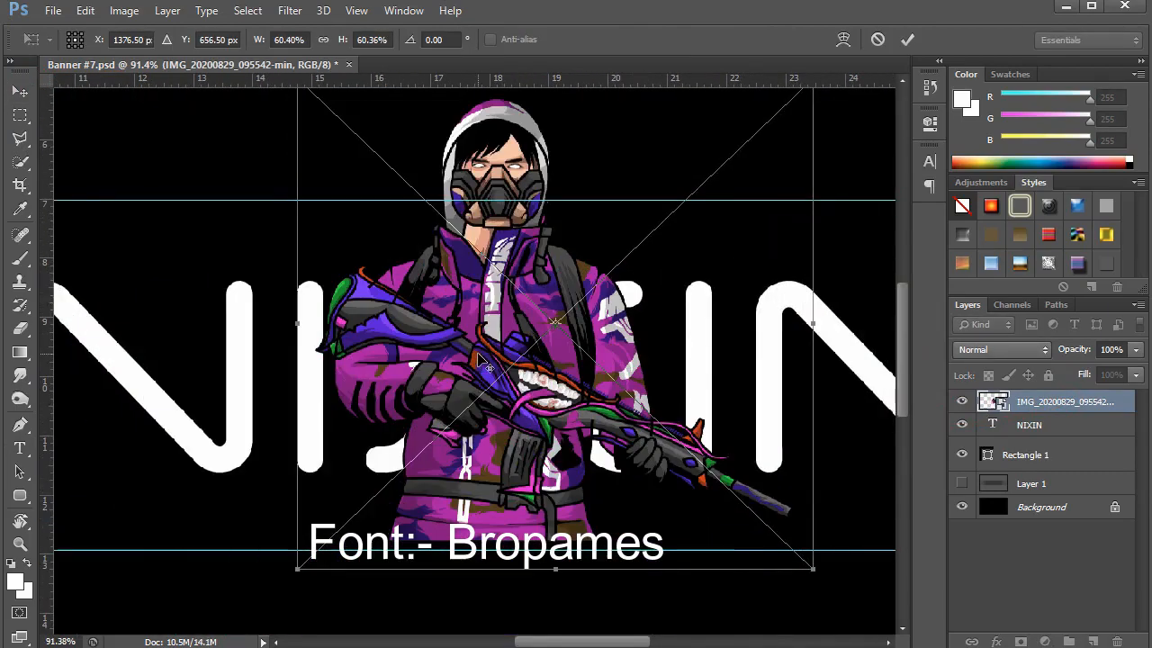
pyautogui.moveTo(810, 569); pyautogui.dragTo(735, 492)
pyautogui.moveTo(582, 398); pyautogui.dragTo(622, 448)
pyautogui.press('Return')
pyautogui.click(756, 541)
pyautogui.moveTo(775, 563); pyautogui.dragTo(703, 521)
pyautogui.press('Return')
pyautogui.press('t')
pyautogui.moveTo(624, 362); pyautogui.dragTo(507, 347)
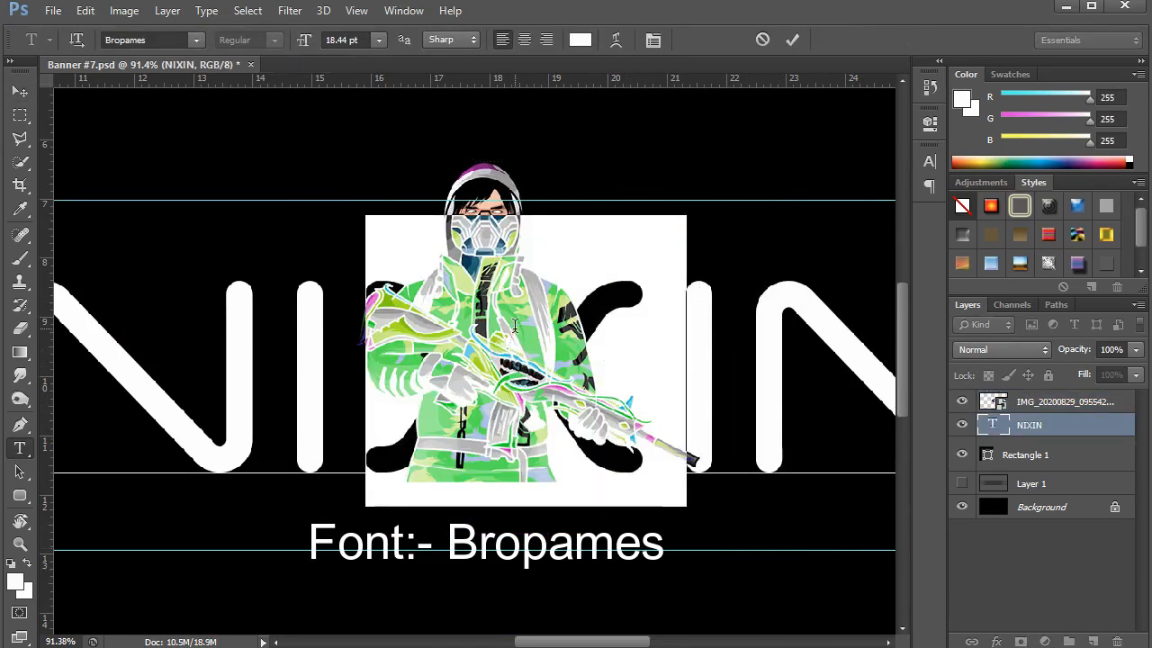
pyautogui.press('BackSpace')
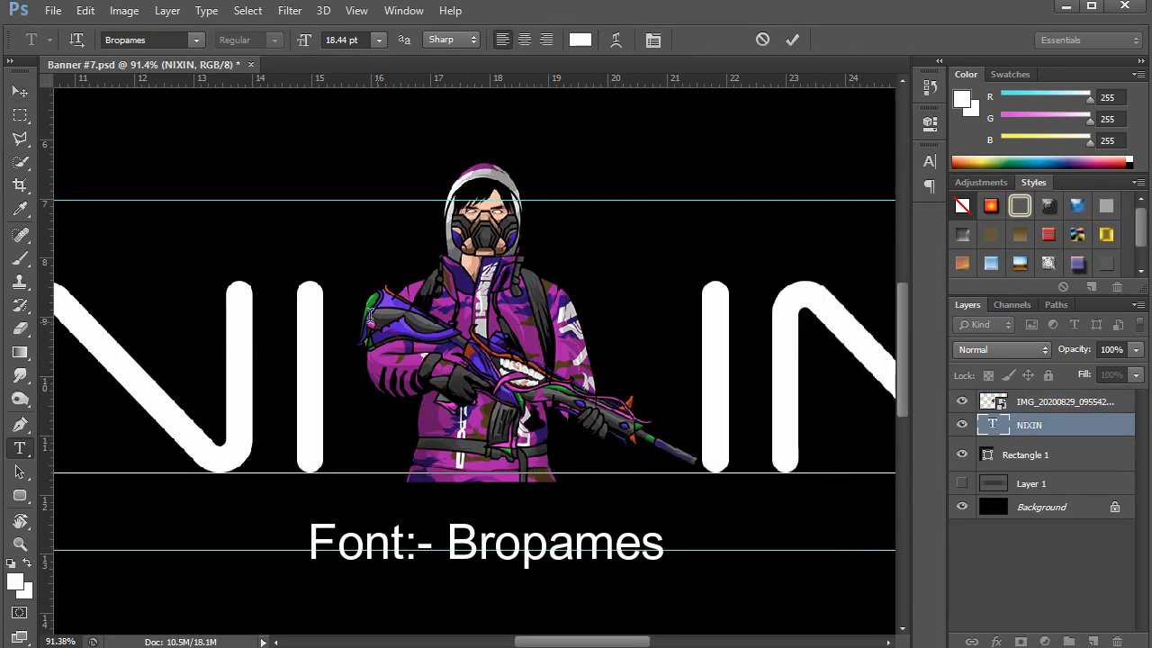
pyautogui.moveTo(691, 345); pyautogui.dragTo(877, 321)
pyautogui.press('BackSpace')
pyautogui.press('BackSpace')
pyautogui.press('BackSpace')
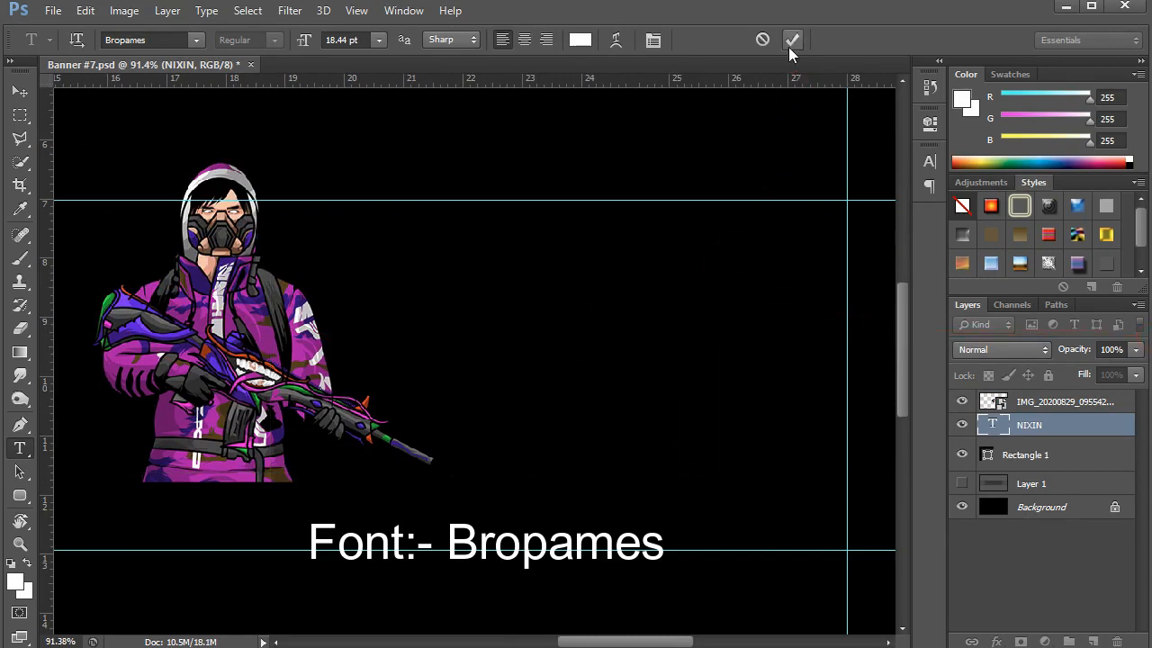
pyautogui.click(762, 39)
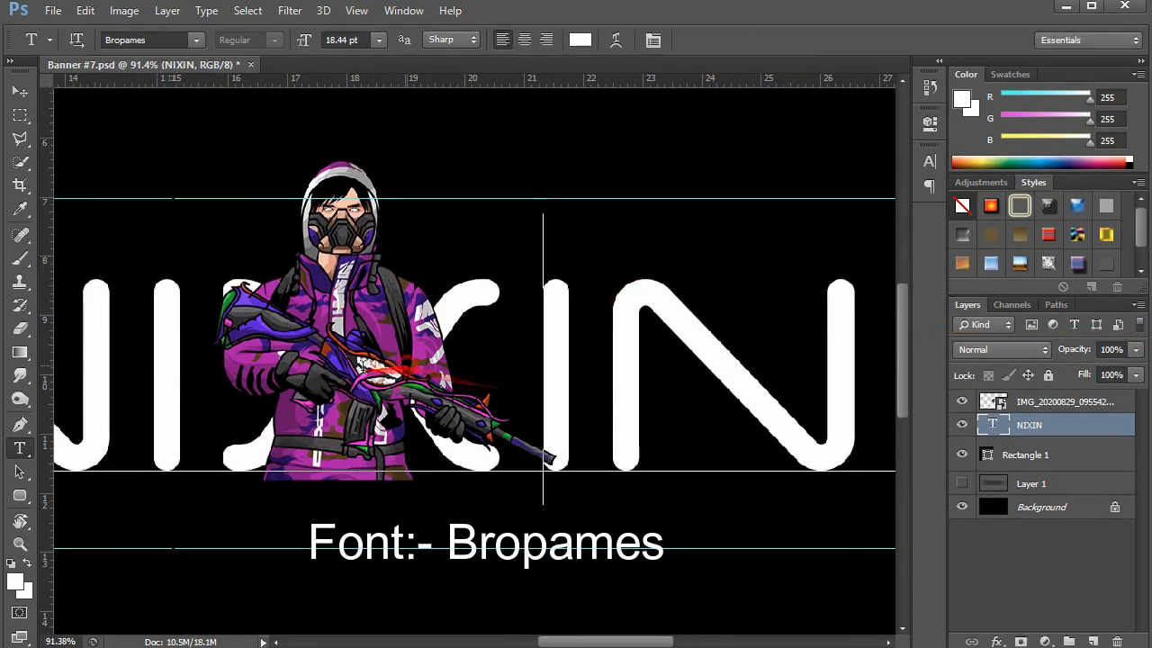
# Cut XIN out of the title text so that its layer reads NI
pyautogui.moveTo(362, 365); pyautogui.dragTo(901, 405)
pyautogui.hotkey('ctrl', 'x')
pyautogui.click(791, 39)
pyautogui.click(586, 337)
pyautogui.hotkey('ctrl', 'v')
pyautogui.click(763, 40)
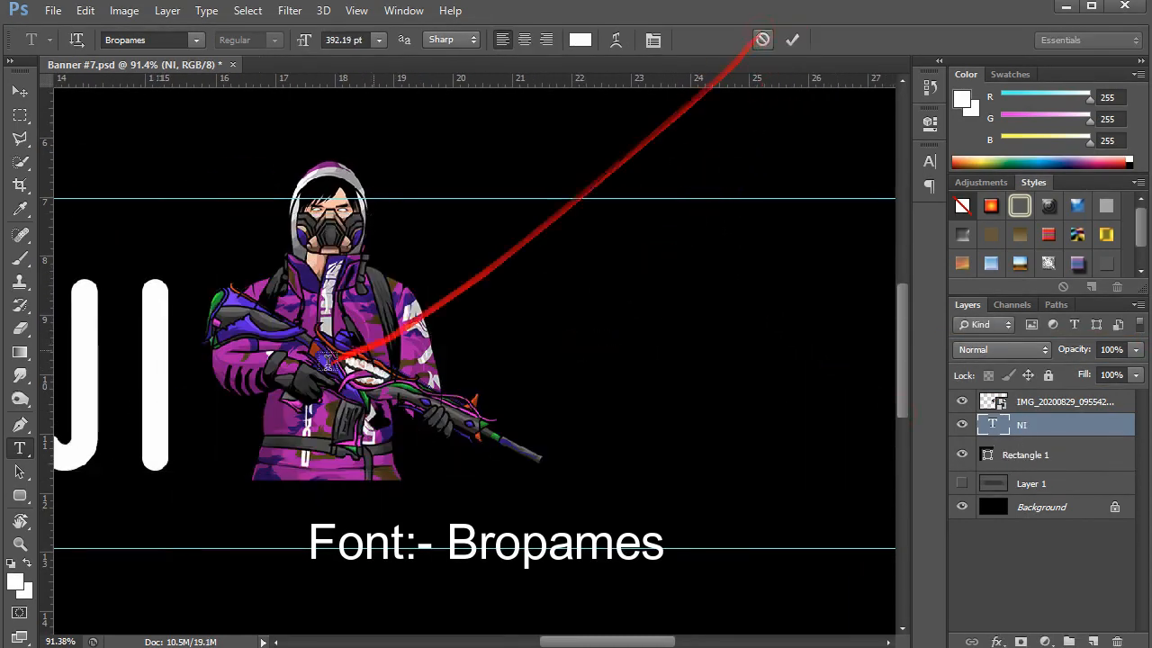
# Duplicate the NI text to the other side of the character and change the copy's text to IN
pyautogui.press('v')
pyautogui.moveTo(103, 380); pyautogui.dragTo(726, 378)
pyautogui.press('t')
pyautogui.doubleClick(628, 391)
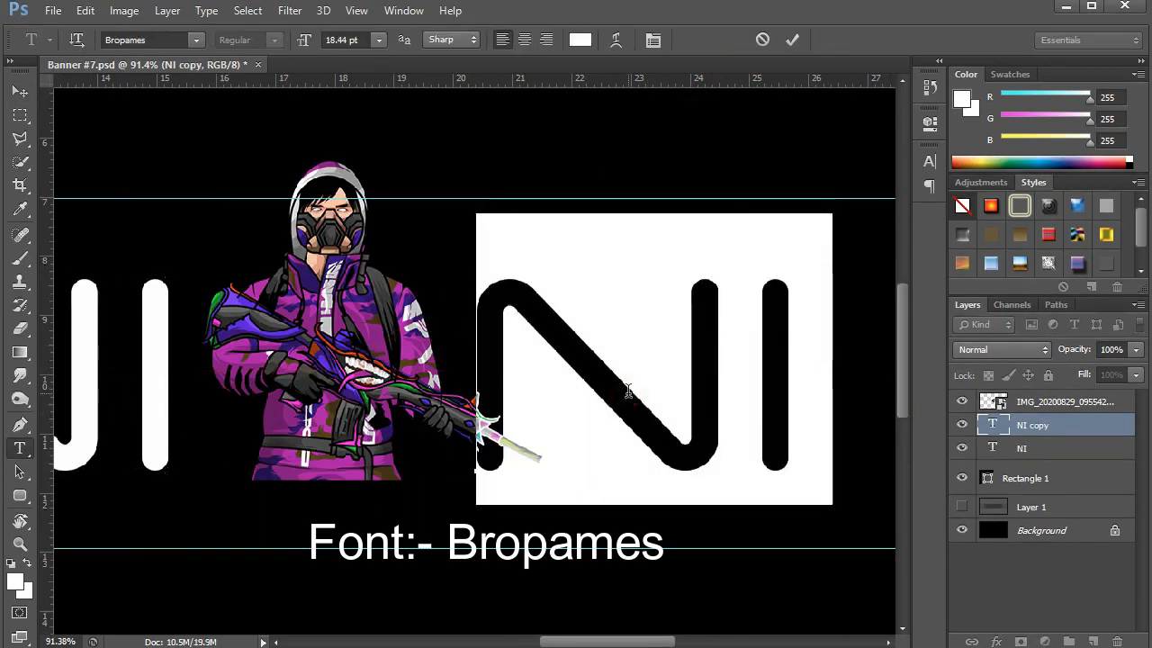
pyautogui.write('U')
pyautogui.click(763, 40)
pyautogui.doubleClick(628, 389)
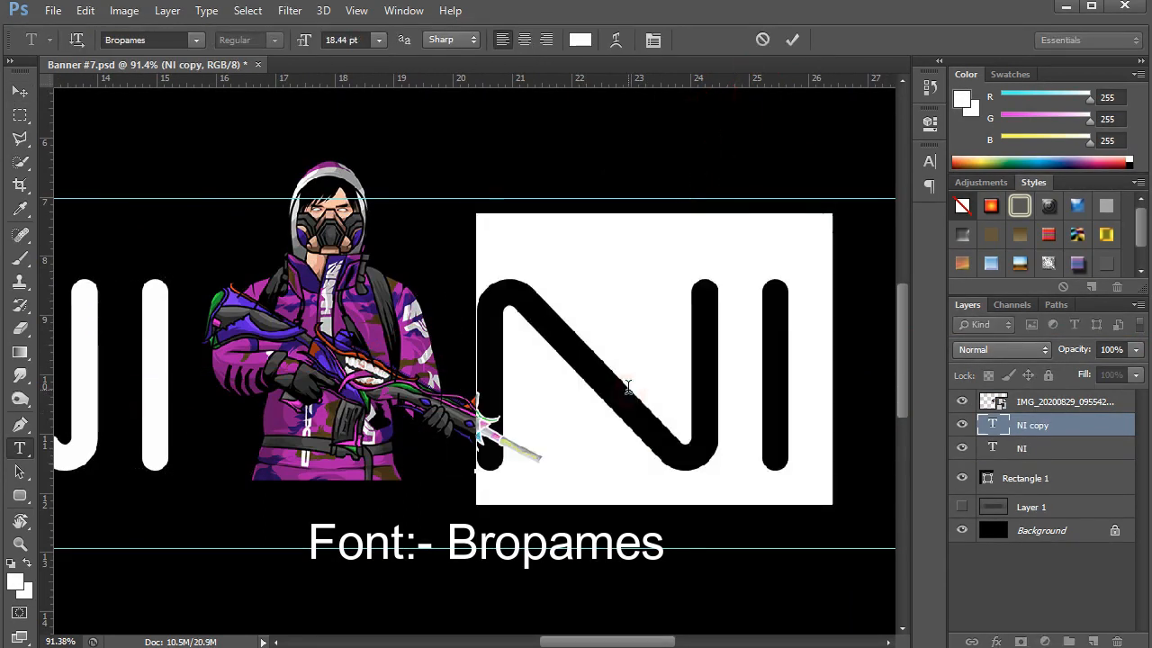
pyautogui.write('IN')
pyautogui.hotkey('ctrl', 'Return')
# Move the IN text farther from the character to leave room for the middle letter
pyautogui.press('v')
pyautogui.moveTo(631, 386); pyautogui.dragTo(686, 391)
pyautogui.moveTo(612, 378); pyautogui.dragTo(707, 378)
pyautogui.moveTo(522, 398); pyautogui.dragTo(556, 388)
# Add a separate text layer reading x and place it behind the character between NI and IN
pyautogui.press('t')
pyautogui.click(543, 526)
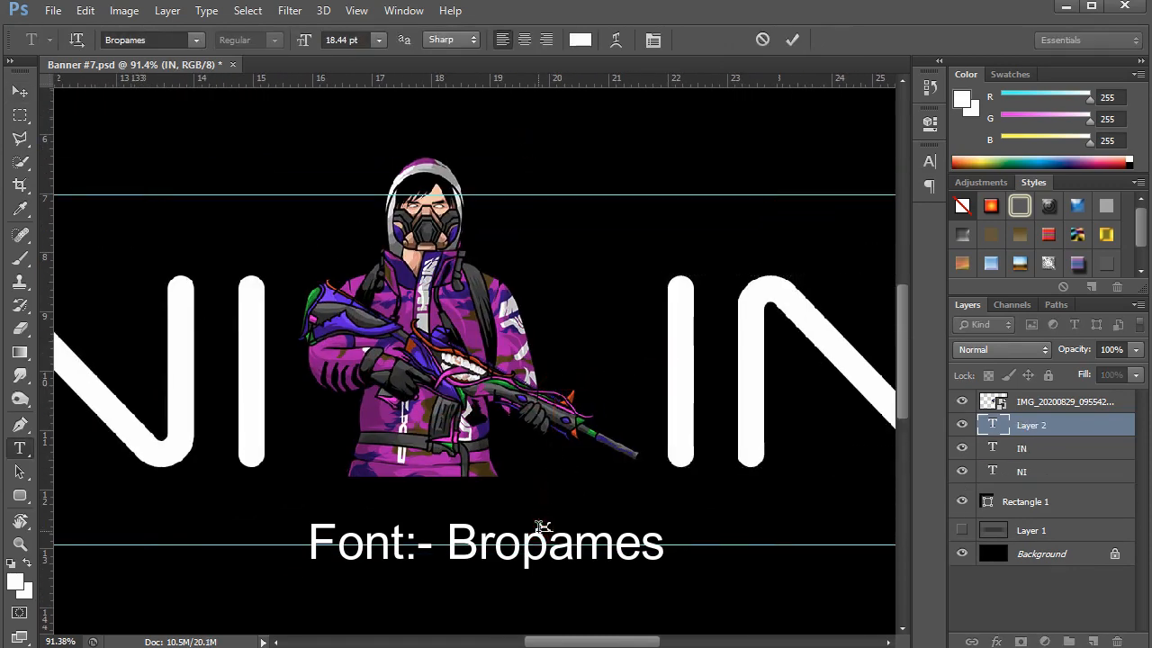
pyautogui.write('x')
pyautogui.hotkey('ctrl', 'Return')
pyautogui.press('v')
pyautogui.moveTo(552, 522); pyautogui.dragTo(813, 415)
pyautogui.moveTo(646, 511); pyautogui.dragTo(479, 484)
pyautogui.press('Return')
pyautogui.moveTo(353, 432); pyautogui.dragTo(405, 361)
# Move the character down between the horizontal guides, and enlarge the x behind it to more than 217%
pyautogui.hotkey('ctrl', '-')
pyautogui.moveTo(496, 362); pyautogui.dragTo(496, 396)
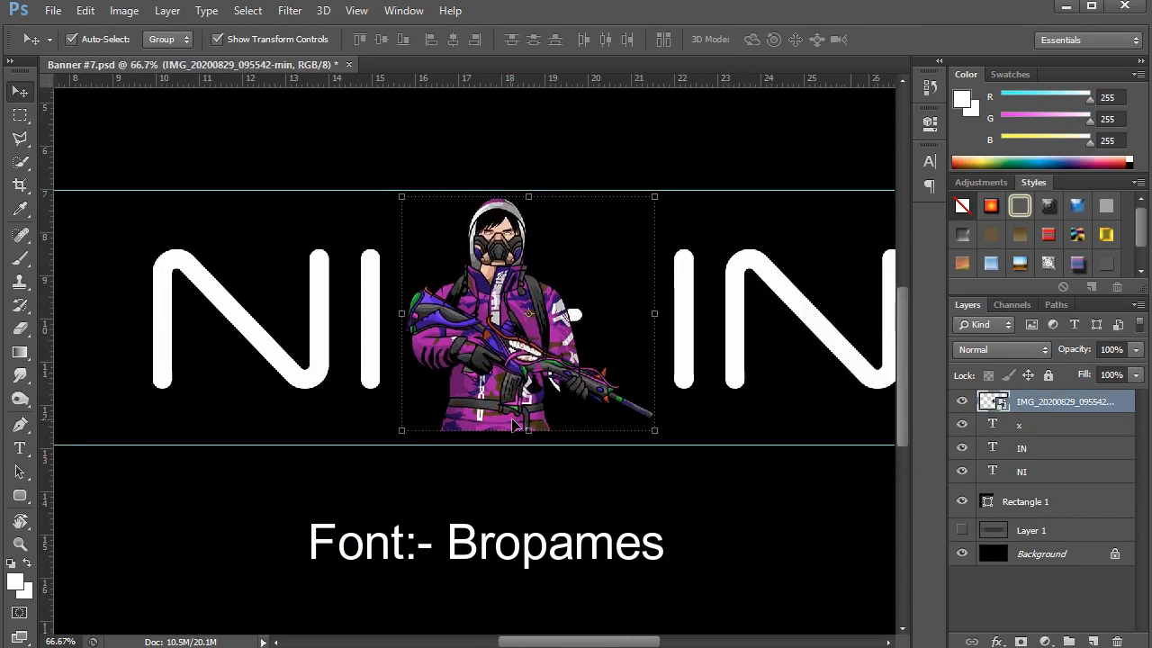
pyautogui.click(574, 317)
pyautogui.moveTo(602, 279); pyautogui.dragTo(846, 199)
pyautogui.moveTo(675, 289); pyautogui.dragTo(600, 340)
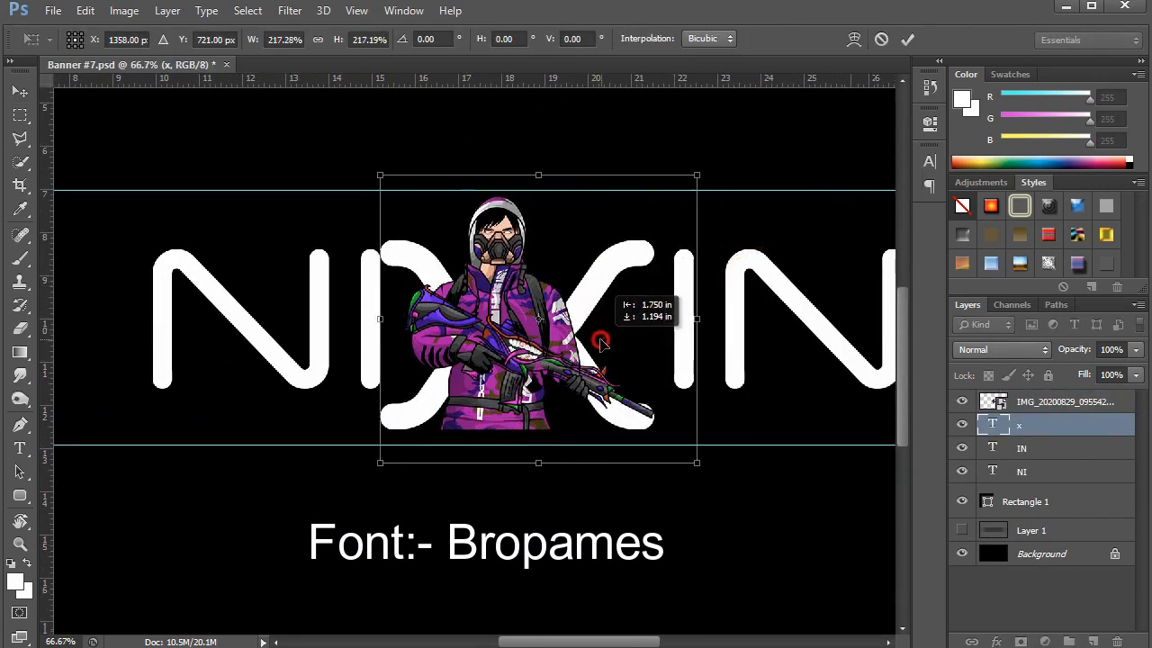
pyautogui.press('Return')
pyautogui.moveTo(696, 174); pyautogui.dragTo(753, 153)
pyautogui.press('Return')
# Nudge the NI text toward the x until its letter I sits just inside the x's outer edge
pyautogui.click(355, 245)
pyautogui.click(368, 271)
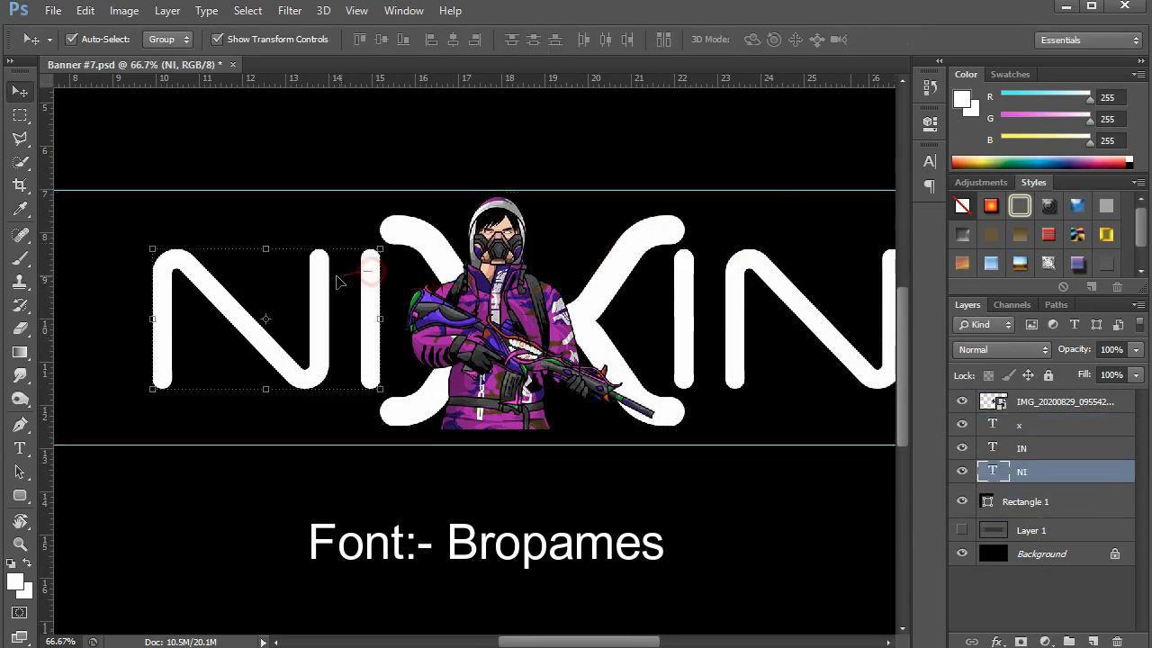
pyautogui.hotkey('shift', 'Right')
pyautogui.hotkey('shift', 'Right')
pyautogui.hotkey('shift', 'Right')
pyautogui.hotkey('shift', 'Right')
pyautogui.hotkey('shift', 'Right')
pyautogui.press('Left')
pyautogui.press('Left')
pyautogui.press('Left')
pyautogui.hotkey('shift', 'Left')
pyautogui.hotkey('shift', 'Right')
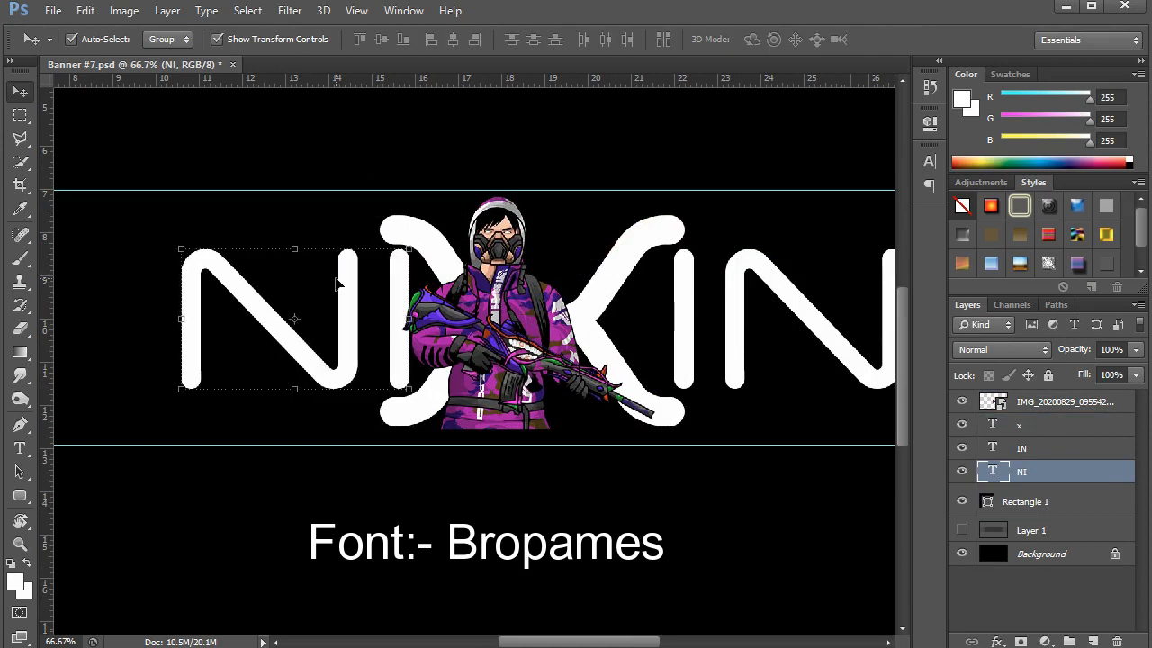
pyautogui.press('Left')
pyautogui.press('Left')
pyautogui.press('Left')
pyautogui.press('Left')
pyautogui.press('Left')
pyautogui.press('Left')
pyautogui.press('Left')
# Nudge the IN text toward the x, and shift the character sideways to centre it over the x
pyautogui.click(727, 288)
pyautogui.hotkey('shift', 'Left')
pyautogui.hotkey('shift', 'Left')
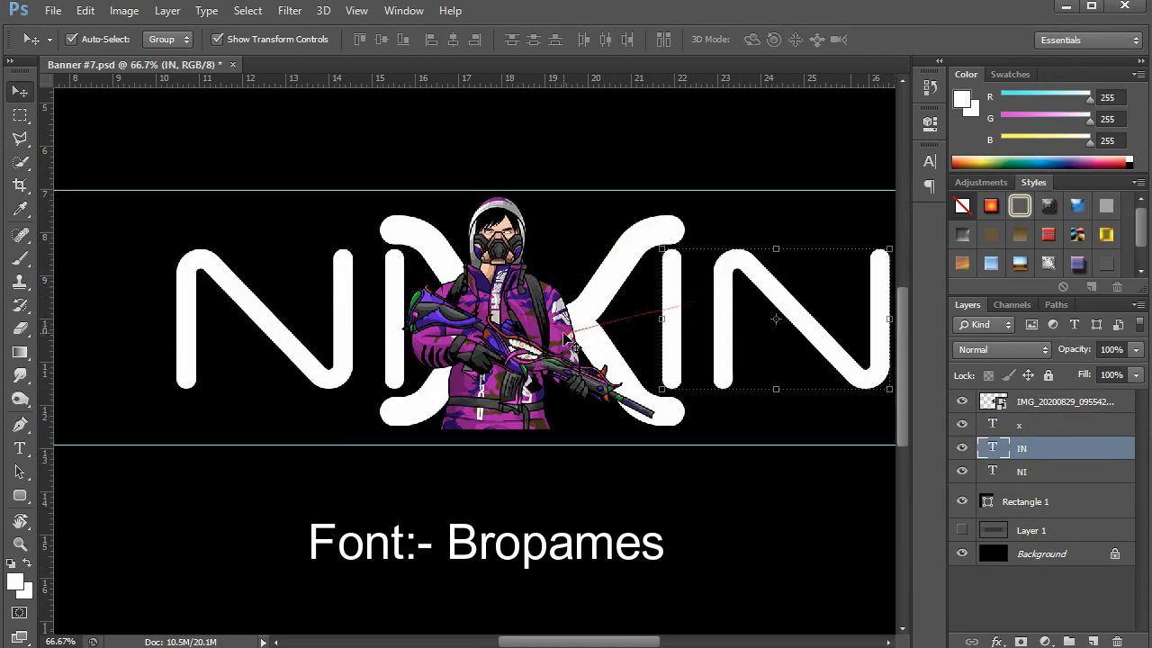
pyautogui.hotkey('ctrl', '+')
pyautogui.moveTo(617, 290); pyautogui.dragTo(528, 315)
pyautogui.moveTo(439, 311); pyautogui.dragTo(500, 307)
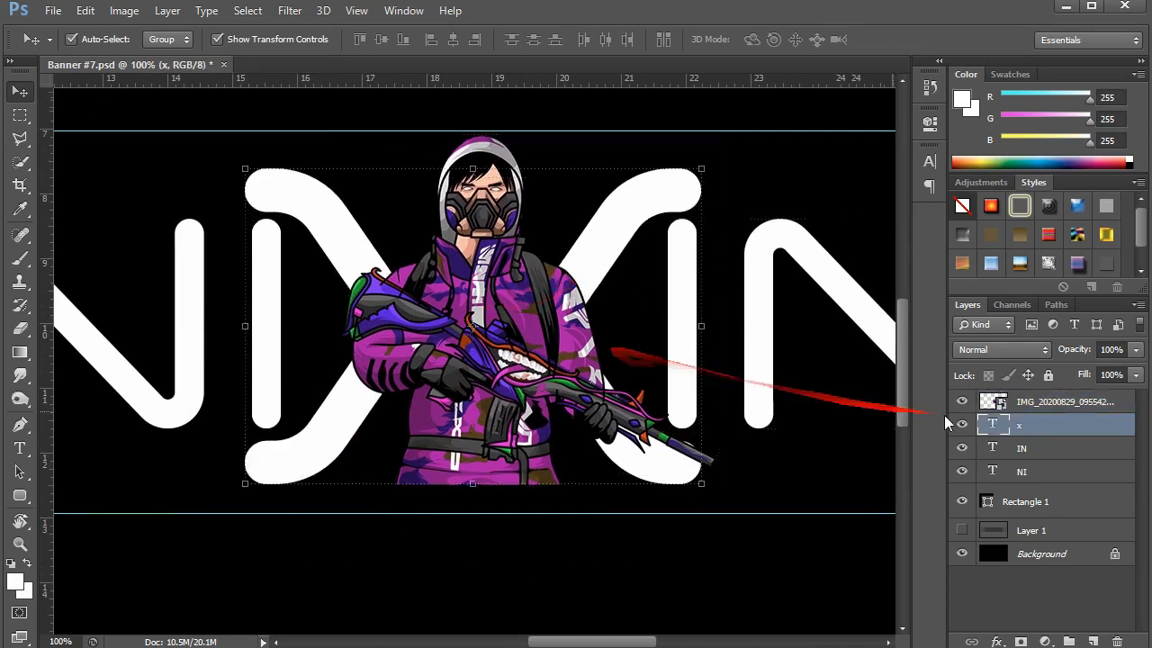
# Clip the character layer to the x text and add an unclipped duplicate above it with a layer mask
pyautogui.keyDown('alt'); pyautogui.click(1055, 411); pyautogui.keyUp('alt')
pyautogui.hotkey('ctrl', 'j')
pyautogui.keyDown('alt'); pyautogui.click(1053, 411); pyautogui.keyUp('alt')
pyautogui.keyDown('alt'); pyautogui.click(1053, 412); pyautogui.keyUp('alt')
pyautogui.click(1021, 642)
# Paint black on the upper character copy's mask with the Brush tool over the waist and lower body
pyautogui.press('b')
pyautogui.moveTo(532, 464)
pyautogui.mouseDown()
pyautogui.moveTo(522, 358)
pyautogui.moveTo(421, 360)
pyautogui.mouseUp()
pyautogui.moveTo(411, 420)
pyautogui.mouseDown()
pyautogui.moveTo(457, 446)
pyautogui.moveTo(417, 480)
pyautogui.moveTo(563, 463)
pyautogui.mouseUp()
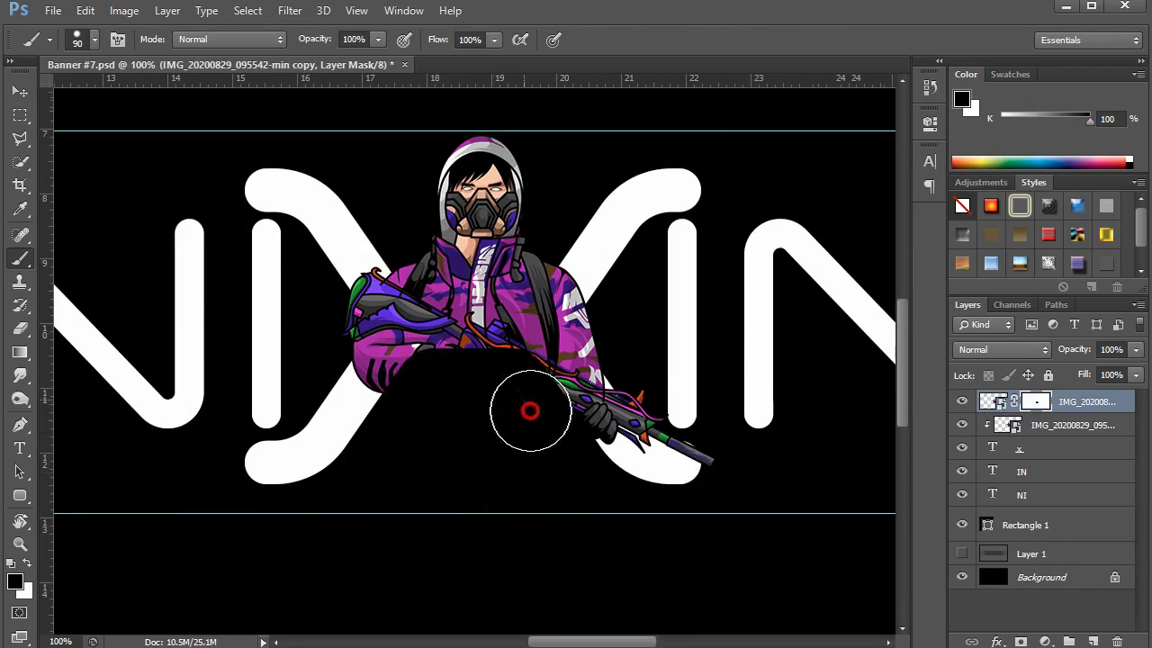
pyautogui.moveTo(530, 411); pyautogui.dragTo(373, 437)
pyautogui.hotkey('ctrl', 't')
pyautogui.moveTo(577, 345); pyautogui.dragTo(547, 310)
pyautogui.press('Escape')
pyautogui.keyDown('ctrl'); pyautogui.click(1072, 425); pyautogui.keyUp('ctrl')
pyautogui.hotkey('ctrl', 't')
pyautogui.moveTo(490, 376)
pyautogui.mouseDown()
pyautogui.moveTo(352, 377)
pyautogui.moveTo(519, 378)
pyautogui.mouseUp()
pyautogui.press('Escape')
# Toggle the x text's visibility to check the overlap, and release the lower character layer from its clipping mask
pyautogui.click(831, 452)
pyautogui.click(968, 448)
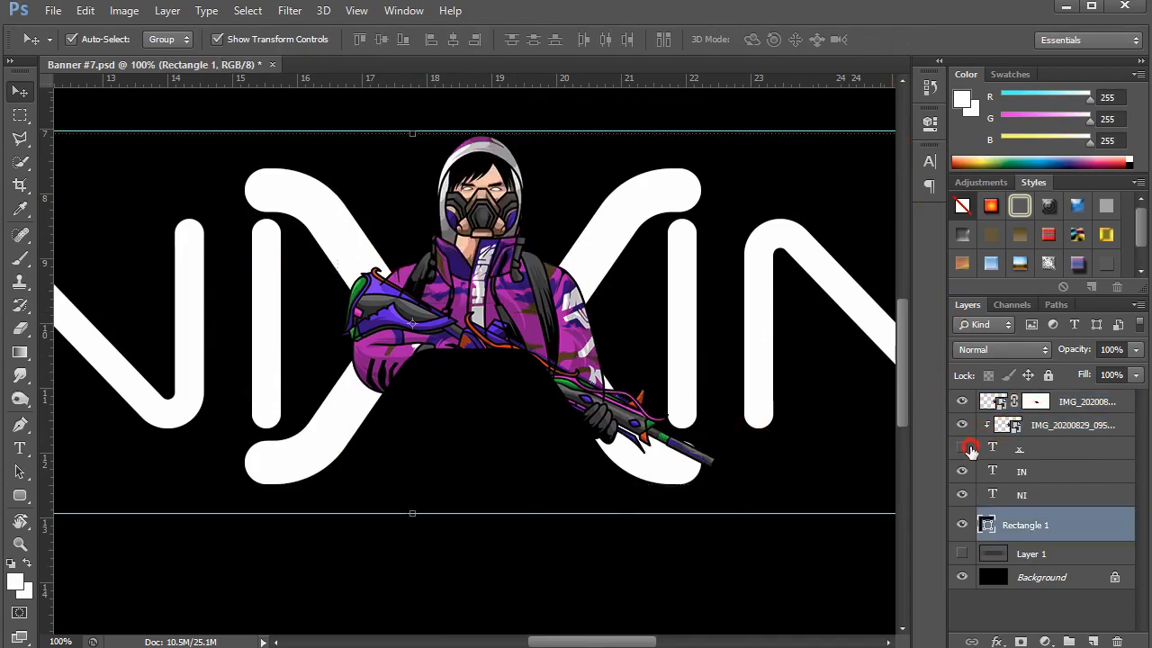
pyautogui.click(966, 448)
pyautogui.keyDown('alt'); pyautogui.click(986, 437); pyautogui.keyUp('alt')
# On the lower character layer, start a pen path along the underside of the sleeve, glove and rifle magazine
pyautogui.click(1071, 424)
pyautogui.scroll(4, 619, 411)
pyautogui.scroll(12, 325, 346)
pyautogui.press('p')
pyautogui.click(149, 466)
pyautogui.moveTo(360, 421); pyautogui.dragTo(436, 361)
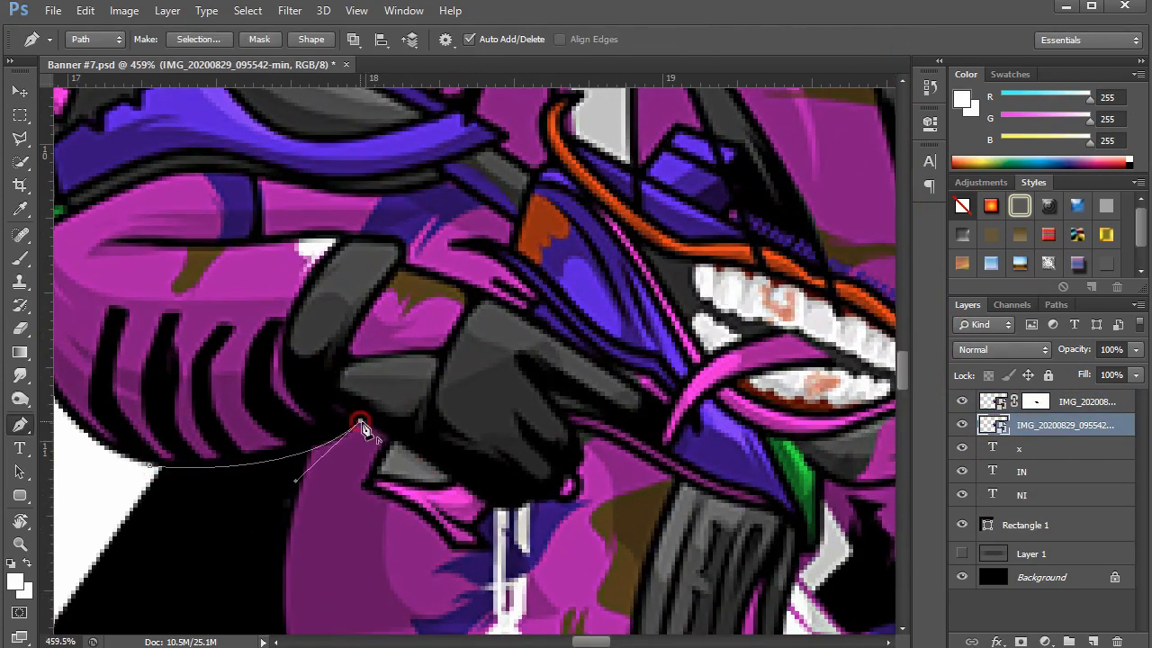
pyautogui.moveTo(674, 479); pyautogui.dragTo(684, 479)
pyautogui.moveTo(675, 479); pyautogui.dragTo(538, 276)
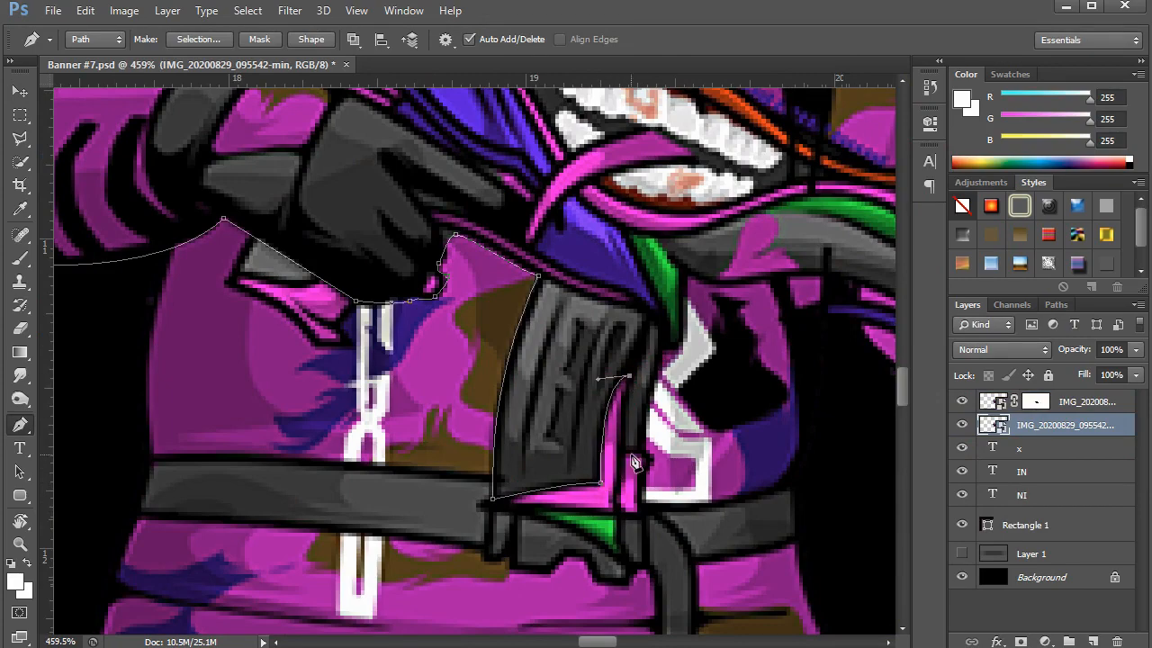
# Undo the last anchor points and retrace the pen path around the magazine's lower end and up its far side
pyautogui.scroll(-6, 634, 462)
pyautogui.scroll(3, 473, 369)
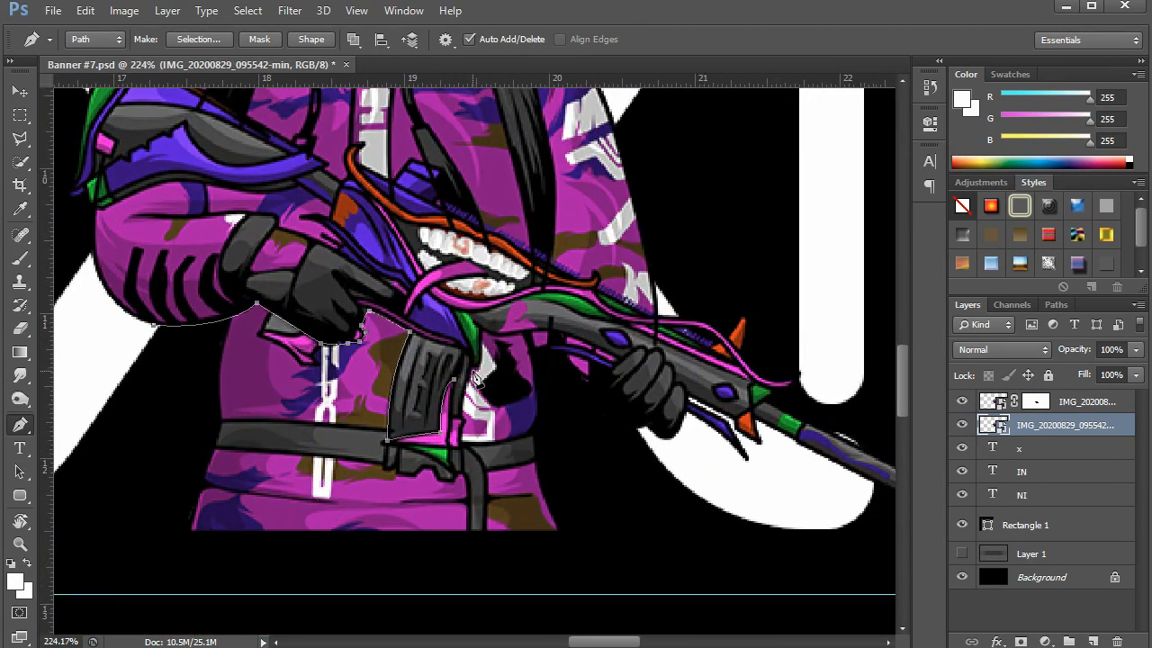
pyautogui.hotkey('ctrl', 'alt', 'z')
pyautogui.hotkey('ctrl', 'alt', 'z')
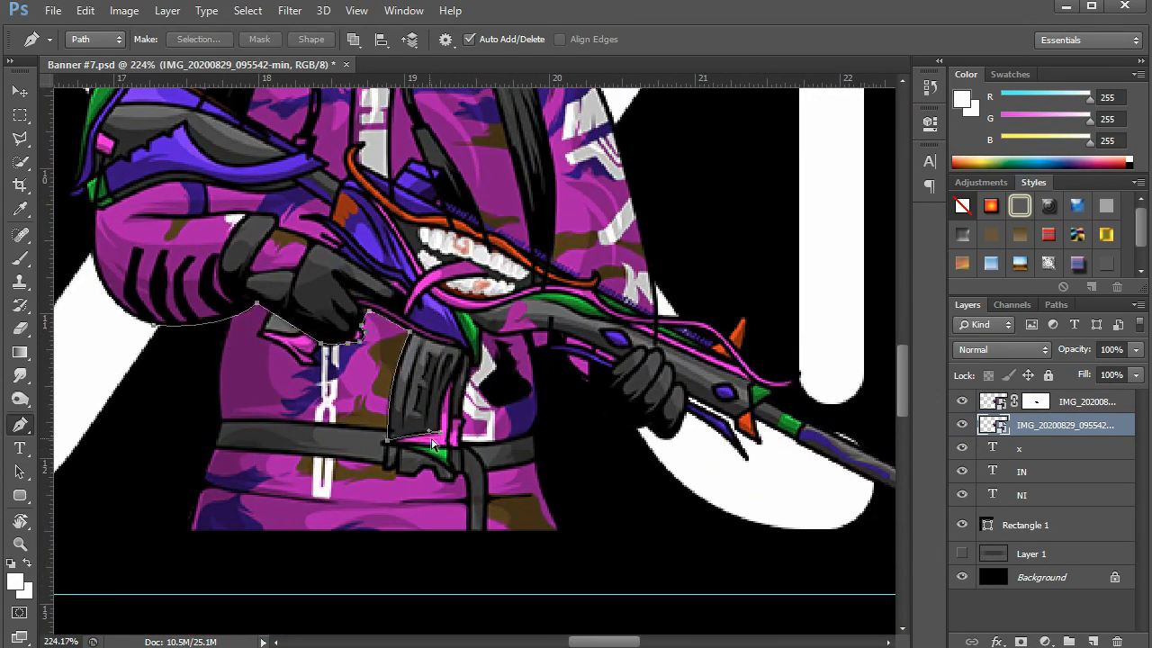
pyautogui.scroll(8, 430, 472)
pyautogui.click(445, 470)
pyautogui.click(458, 496)
pyautogui.click(493, 500)
pyautogui.click(501, 488)
pyautogui.click(510, 466)
pyautogui.click(510, 419)
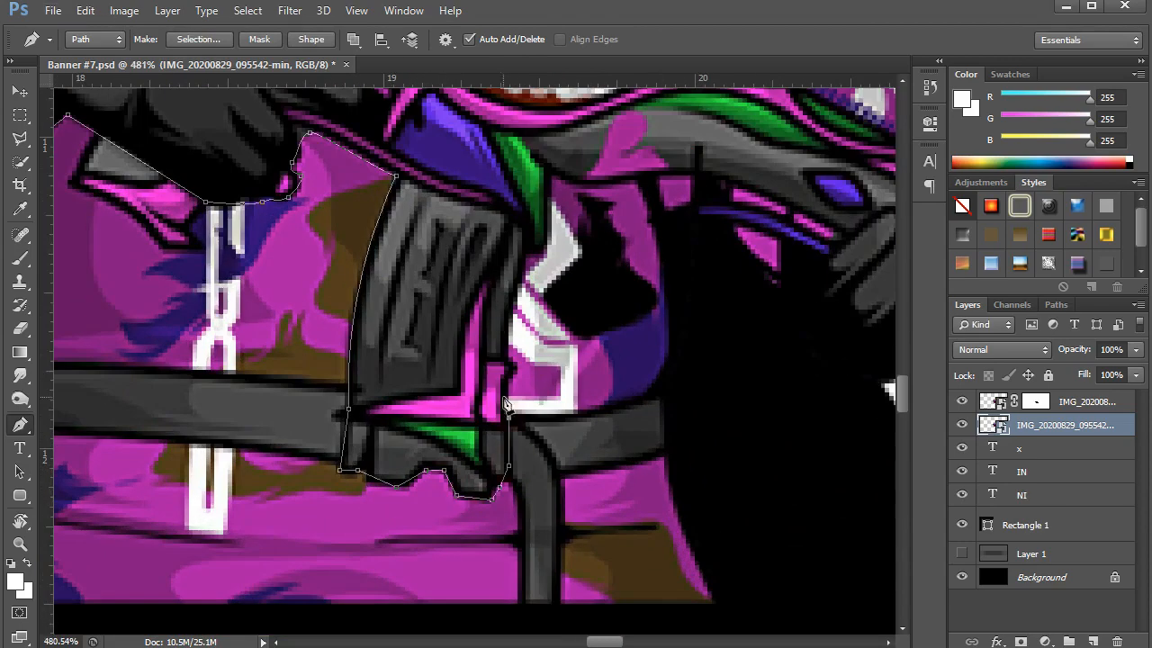
pyautogui.click(519, 290)
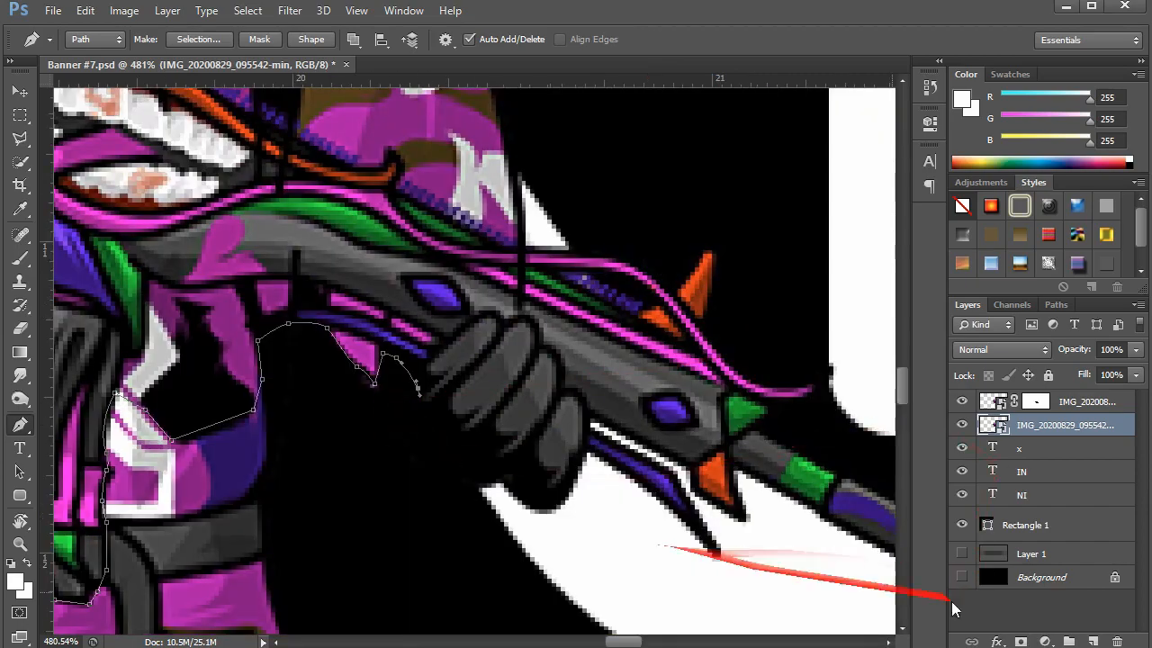
pyautogui.click(370, 432)
pyautogui.click(403, 488)
pyautogui.click(459, 510)
pyautogui.moveTo(516, 528); pyautogui.dragTo(535, 529)
pyautogui.click(576, 502)
pyautogui.click(611, 510)
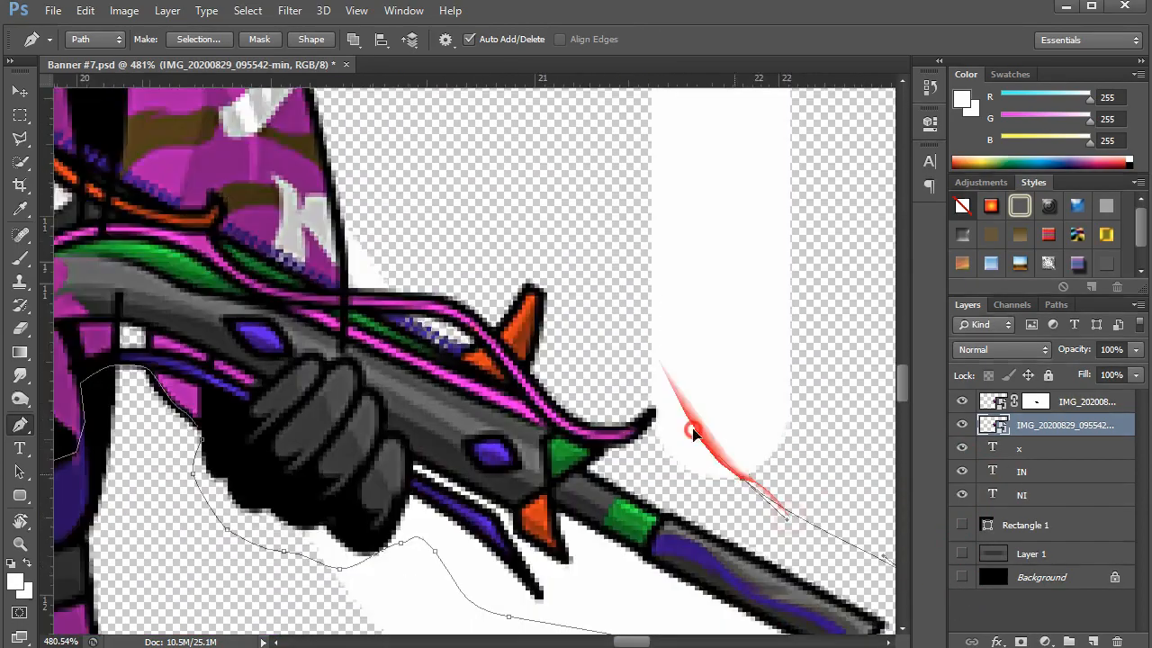
pyautogui.scroll(-4, 558, 321)
pyautogui.moveTo(653, 486); pyautogui.dragTo(438, 451)
pyautogui.moveTo(371, 432); pyautogui.dragTo(631, 572)
pyautogui.moveTo(212, 387); pyautogui.dragTo(297, 321)
pyautogui.click(326, 262)
pyautogui.click(350, 236)
pyautogui.moveTo(867, 434); pyautogui.dragTo(424, 432)
pyautogui.moveTo(442, 316); pyautogui.dragTo(648, 439)
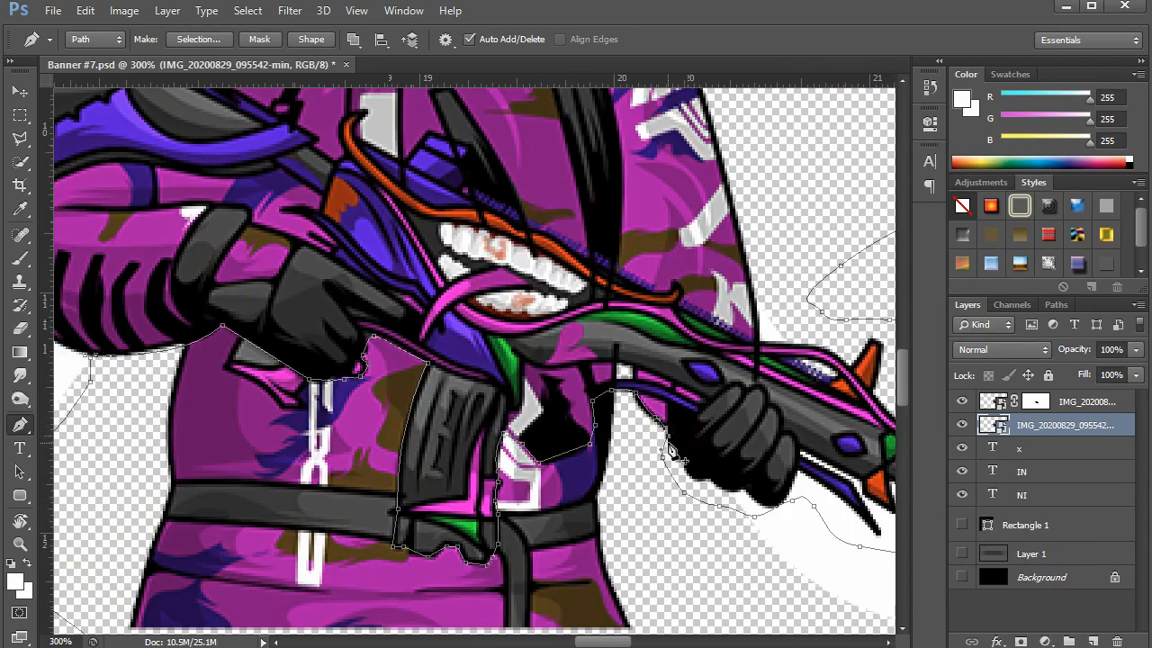
# Close the pen path loosely around the area below the waist and convert it into a selection
pyautogui.scroll(3, 671, 441)
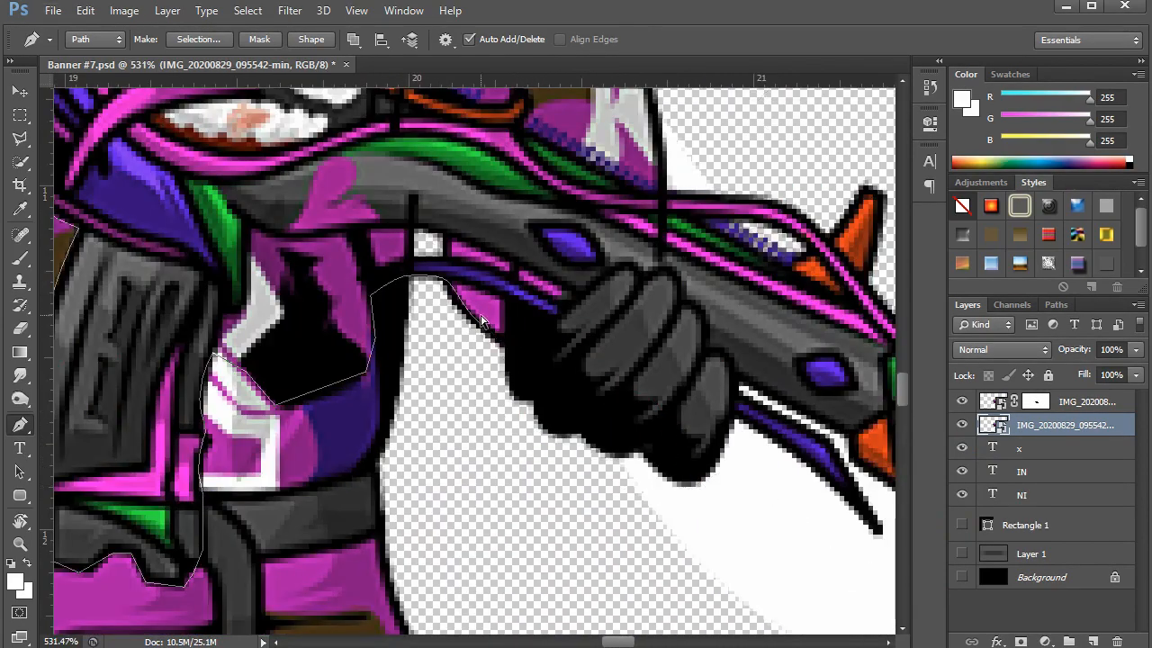
pyautogui.scroll(-5, 670, 405)
pyautogui.click(723, 558)
pyautogui.click(246, 529)
pyautogui.click(255, 298)
pyautogui.click(199, 40)
pyautogui.click(669, 135)
# Add a mask from the selection to the lower character layer and invert it to hide the body below the rifle
pyautogui.press('b')
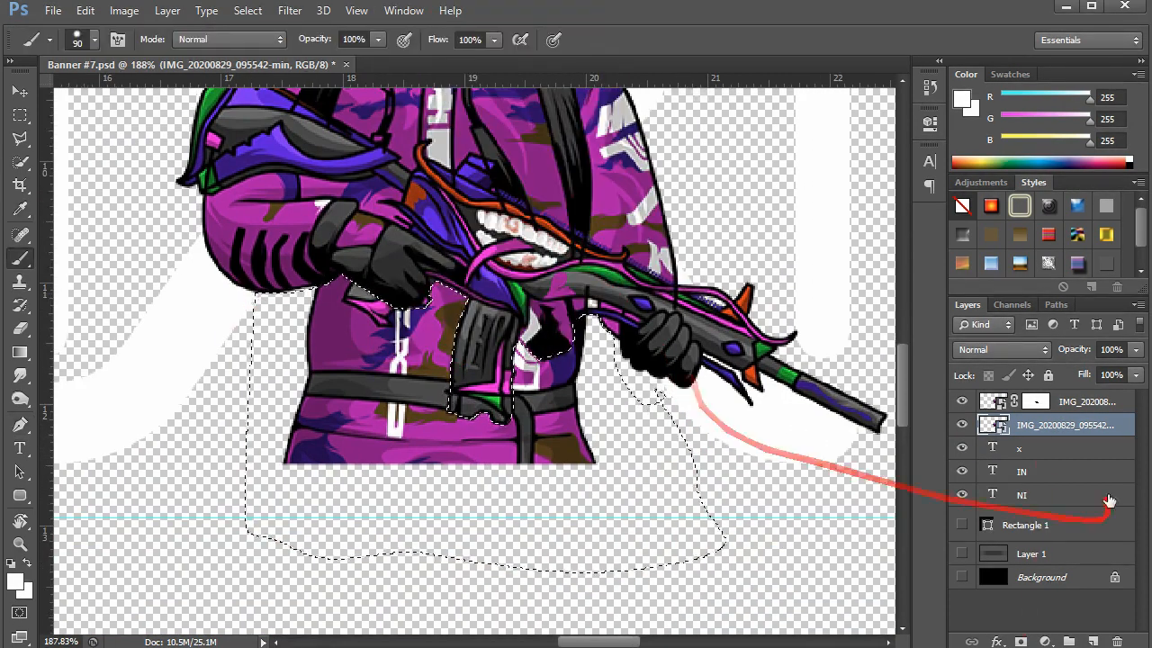
pyautogui.click(1020, 642)
pyautogui.hotkey('ctrl', 'i')
pyautogui.keyDown('alt'); pyautogui.click(1019, 437); pyautogui.keyUp('alt')
pyautogui.keyDown('alt'); pyautogui.click(1019, 436); pyautogui.keyUp('alt')
pyautogui.rightClick(1035, 403)
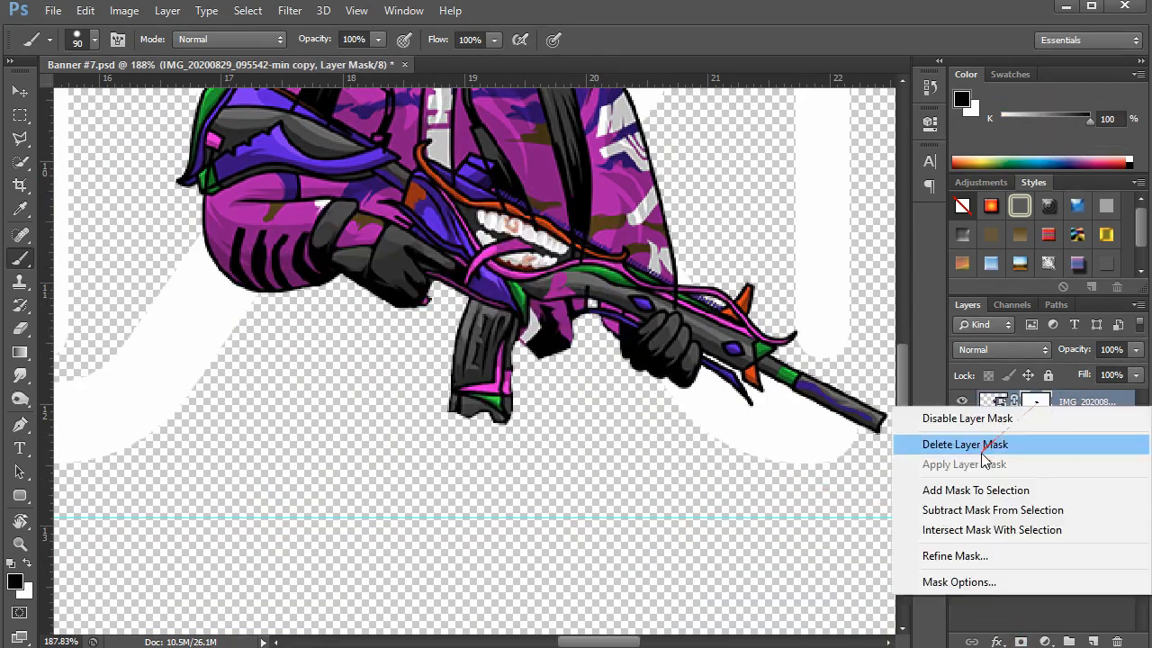
pyautogui.click(982, 448)
pyautogui.hotkey('ctrl', 'z')
# Clip the lower character layer to the X text layer and show the Background and Rectangle 1 layers again
pyautogui.keyDown('alt'); pyautogui.click(1019, 436); pyautogui.keyUp('alt')
pyautogui.scroll(-4, 621, 387)
pyautogui.click(962, 577)
pyautogui.click(962, 524)
pyautogui.scroll(-6, 539, 450)
pyautogui.press('v')
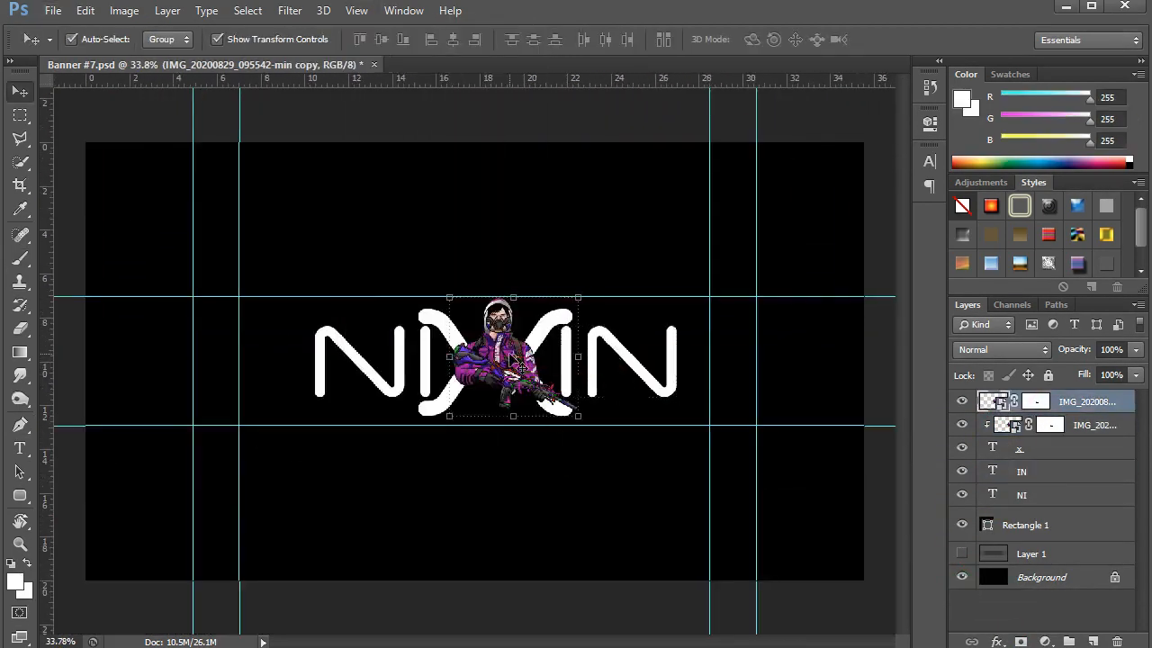
# Select all the lettering and both character layers and scale them down slightly together around the banner's centre
pyautogui.scroll(4, 491, 337)
pyautogui.click(1024, 469)
pyautogui.keyDown('shift'); pyautogui.click(1084, 402); pyautogui.keyUp('shift')
pyautogui.hotkey('ctrl', 't')
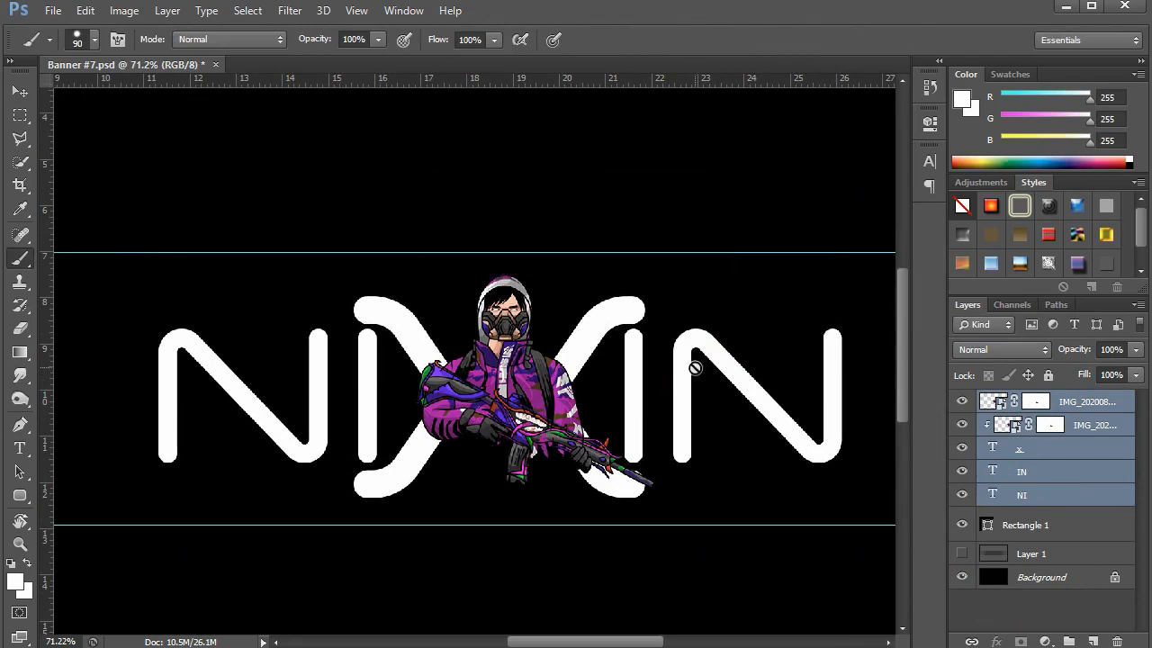
# Scale the IN lettering down slightly and move it closer to the X
pyautogui.press('v')
pyautogui.click(763, 388)
pyautogui.click(844, 327)
pyautogui.moveTo(873, 283); pyautogui.dragTo(856, 295)
pyautogui.moveTo(778, 414); pyautogui.dragTo(761, 414)
pyautogui.press('Return')
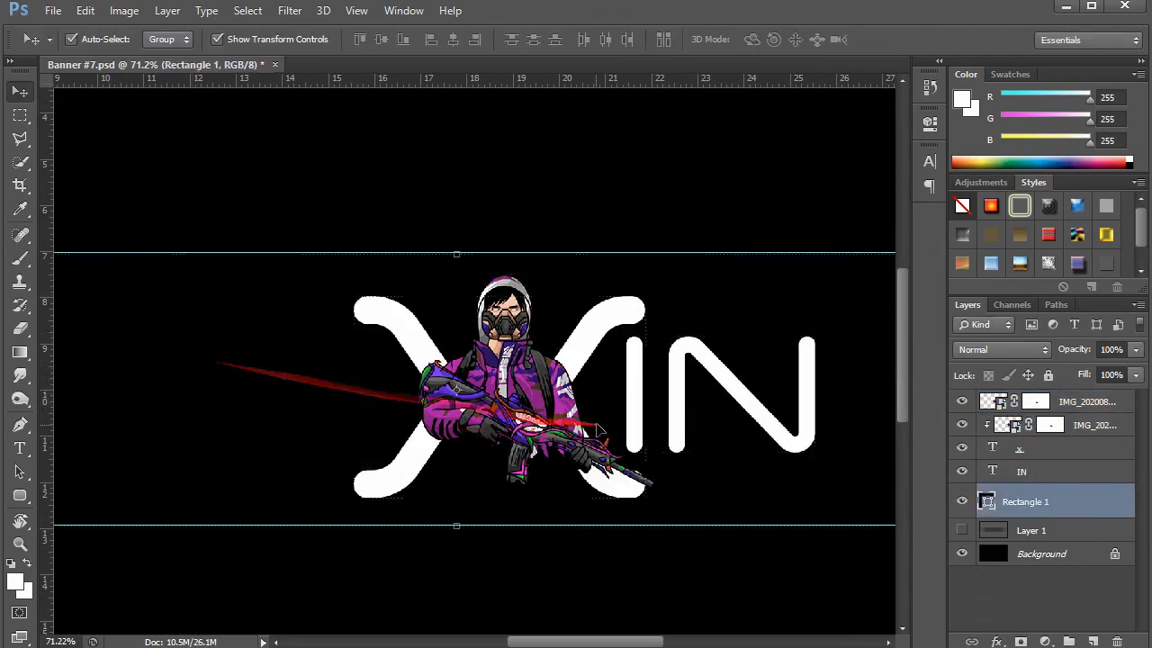
# Replace the NI lettering with a copy of the resized IN text reading NI, placed on the X's opposite side
pyautogui.hotkey('ctrl', 'Return')
pyautogui.press('v')
pyautogui.moveTo(280, 411); pyautogui.dragTo(273, 411)
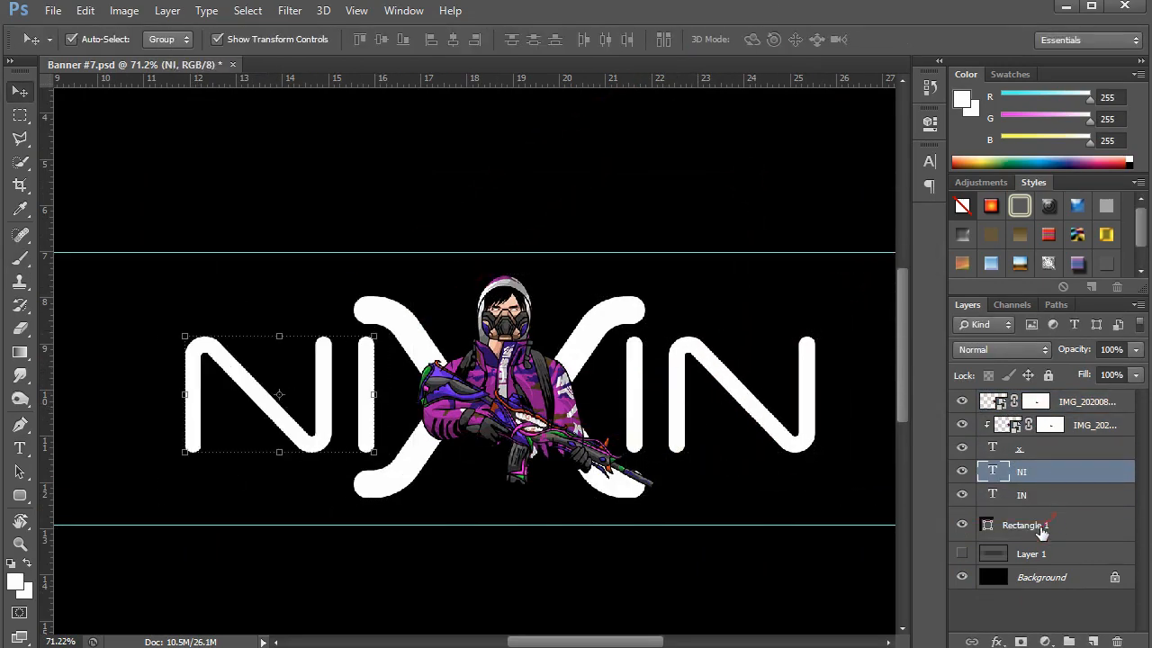
# Add a new layer directly above Rectangle 1 and sample the character's dark purple as the brush colour
pyautogui.click(1042, 533)
pyautogui.scroll(-8, 605, 376)
pyautogui.hotkey('alt', 'v')
pyautogui.press('Escape')
pyautogui.press('b')
pyautogui.scroll(5, 511, 379)
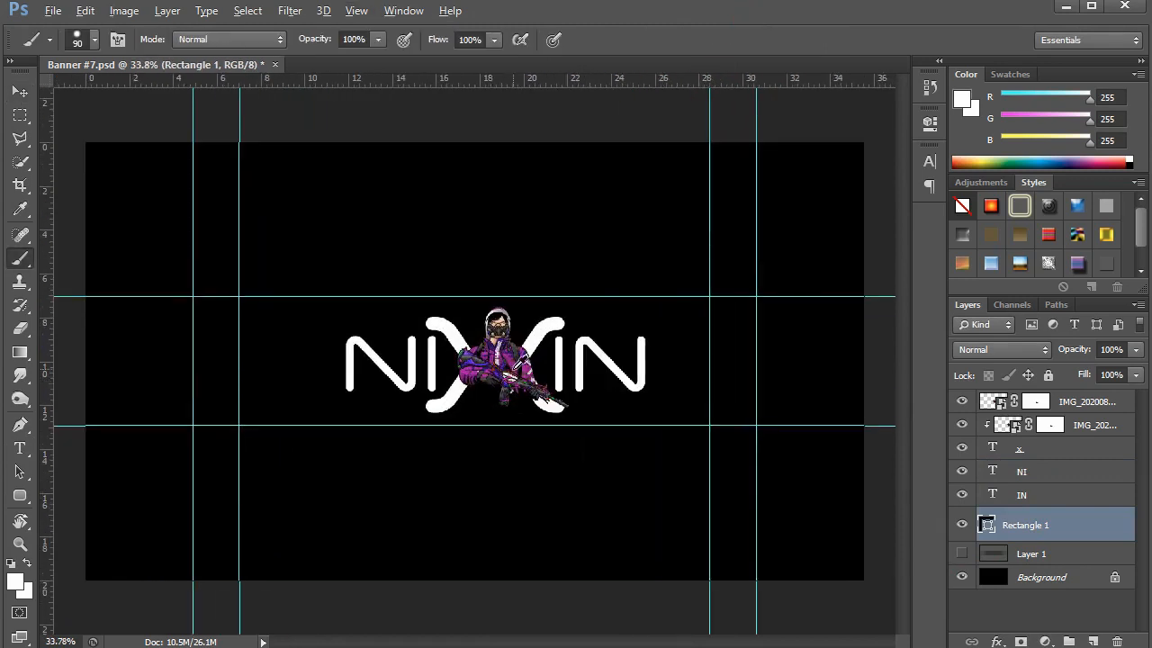
pyautogui.click(1092, 641)
pyautogui.keyDown('alt'); pyautogui.click(509, 357); pyautogui.keyUp('alt')
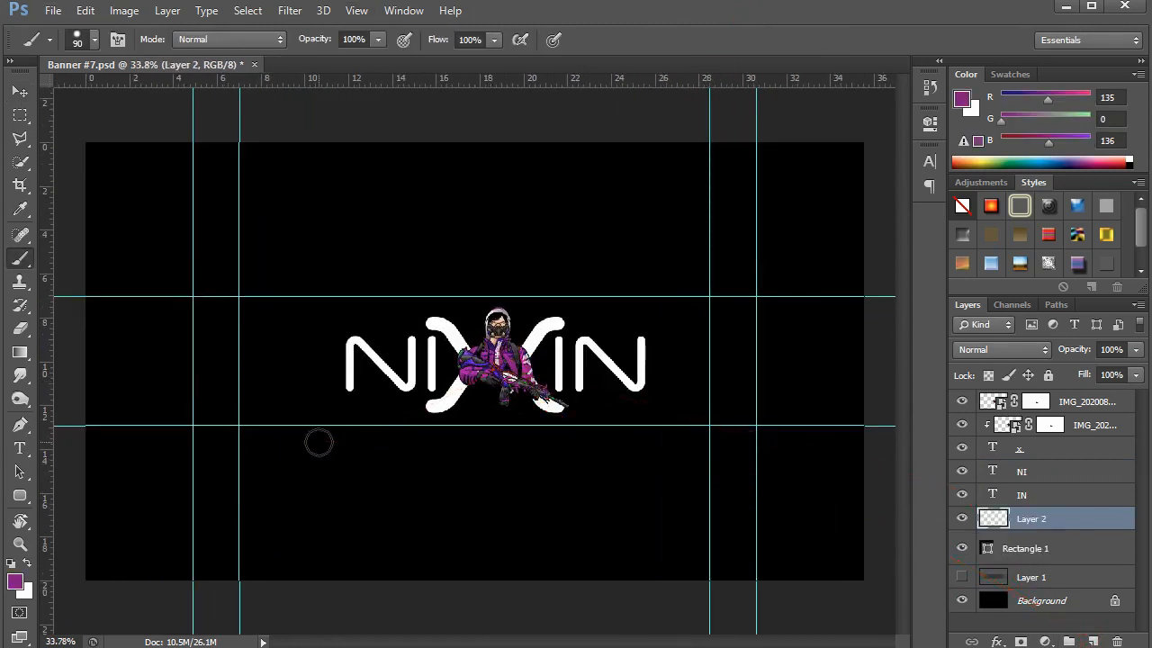
# Enlarge the brush to 907 px and switch it to a soft round tip
pyautogui.moveTo(348, 387); pyautogui.dragTo(470, 390)
pyautogui.click(268, 475)
pyautogui.hotkey('ctrl', 'z')
pyautogui.rightClick(454, 376)
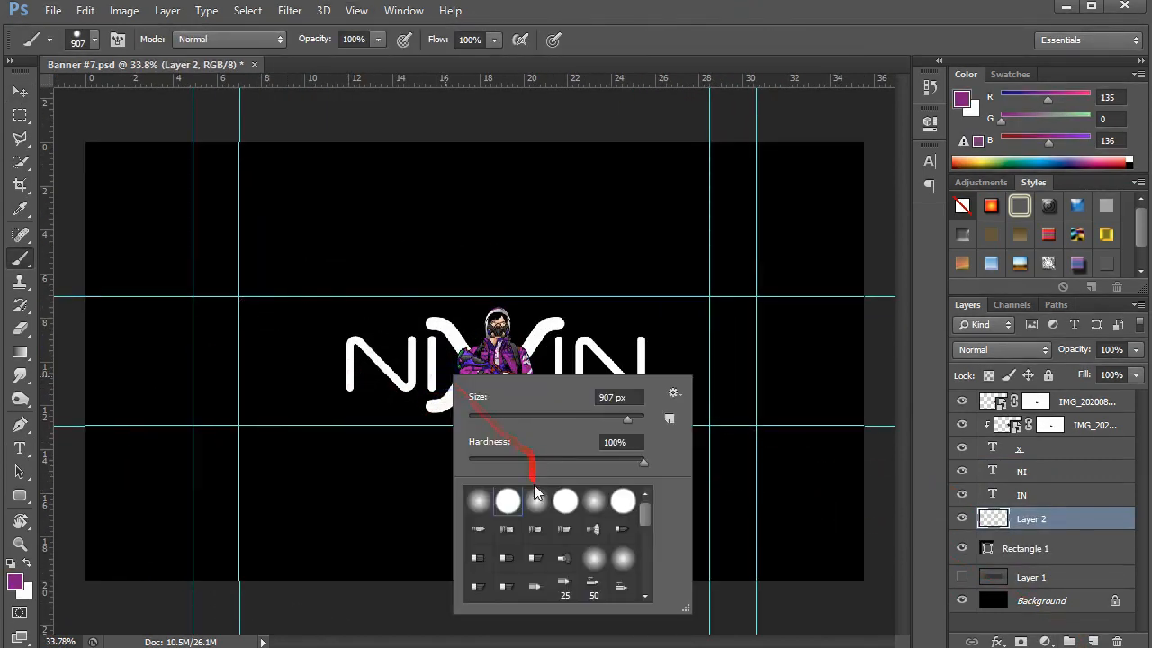
pyautogui.click(534, 502)
# Undo the test dabs and paint one soft purple glow centred behind the character
pyautogui.click(288, 462)
pyautogui.hotkey('ctrl', 'z')
pyautogui.click(491, 453)
pyautogui.hotkey('ctrl', 'z')
pyautogui.click(497, 372)
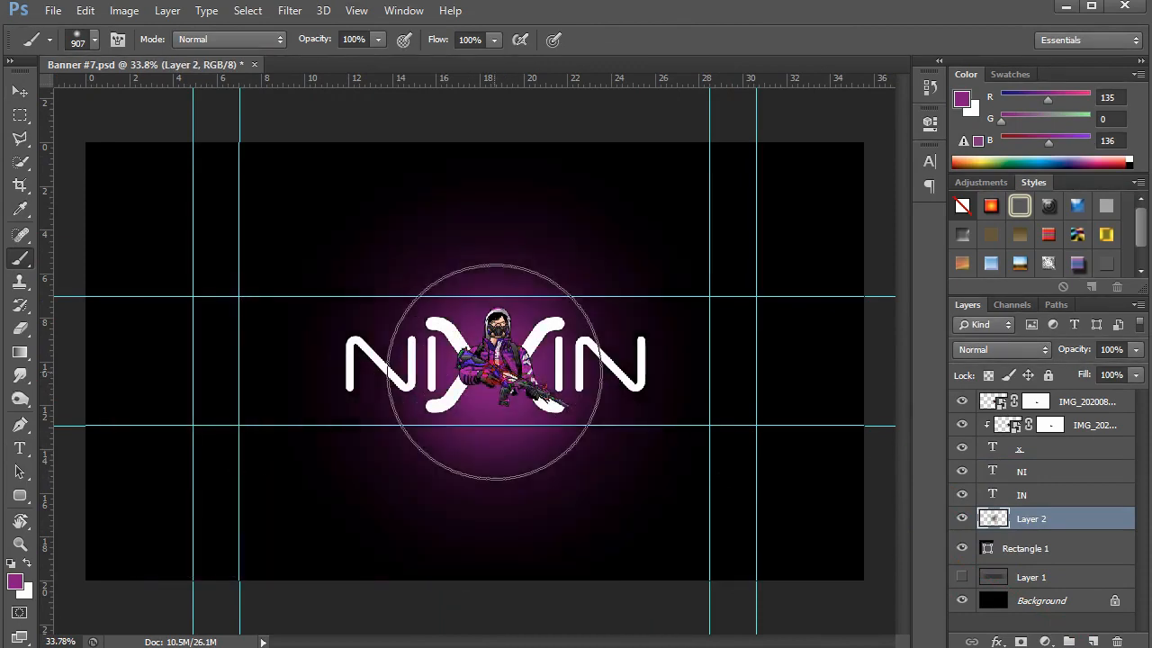
pyautogui.scroll(2, 495, 394)
pyautogui.scroll(-4, 493, 391)
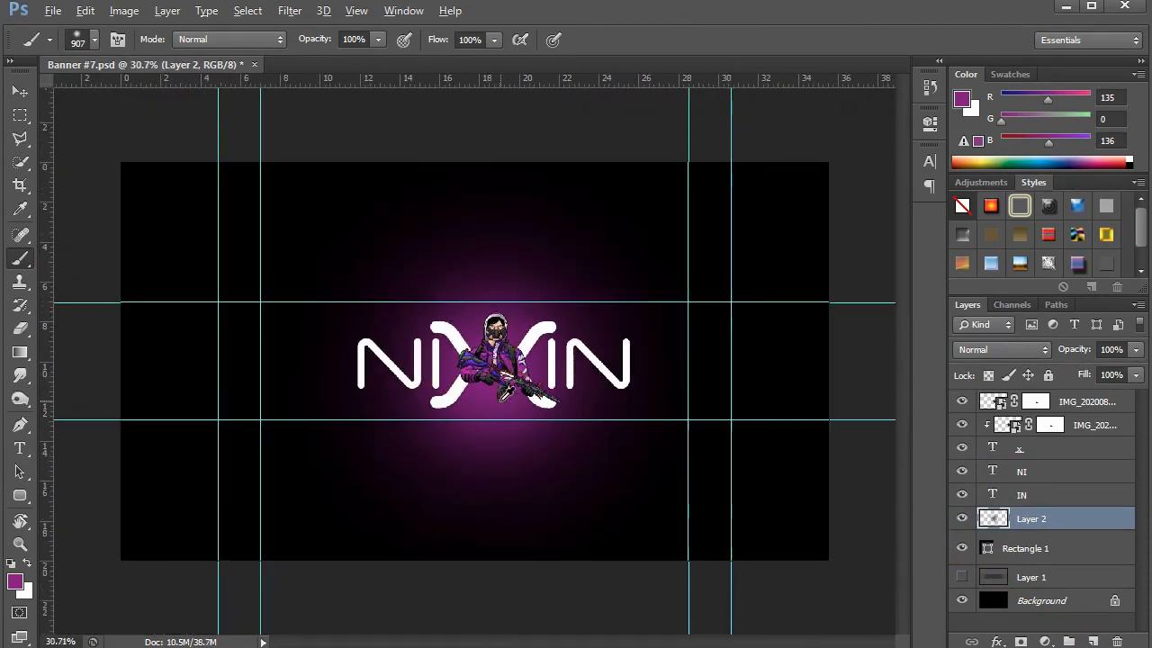
# Enlarge the brush to 1923 px and paint soft purple glows over the banner's two upper corners
pyautogui.moveTo(397, 378); pyautogui.dragTo(538, 379)
pyautogui.click(224, 114)
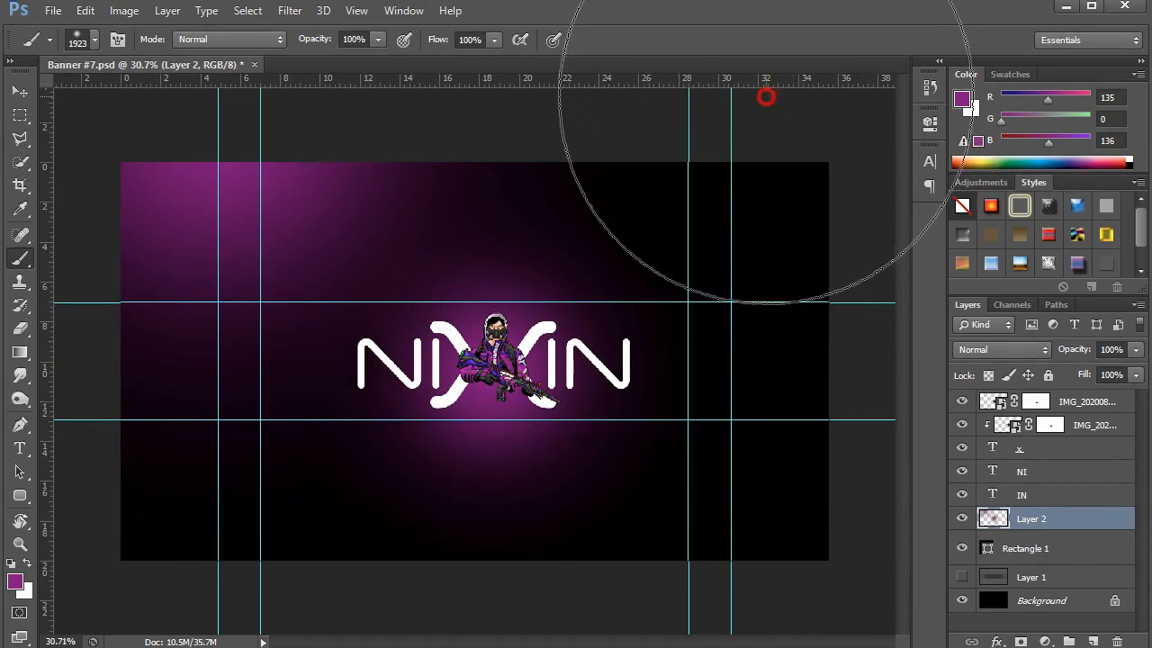
pyautogui.press('v')
pyautogui.scroll(1, 627, 362)
pyautogui.click(533, 104)
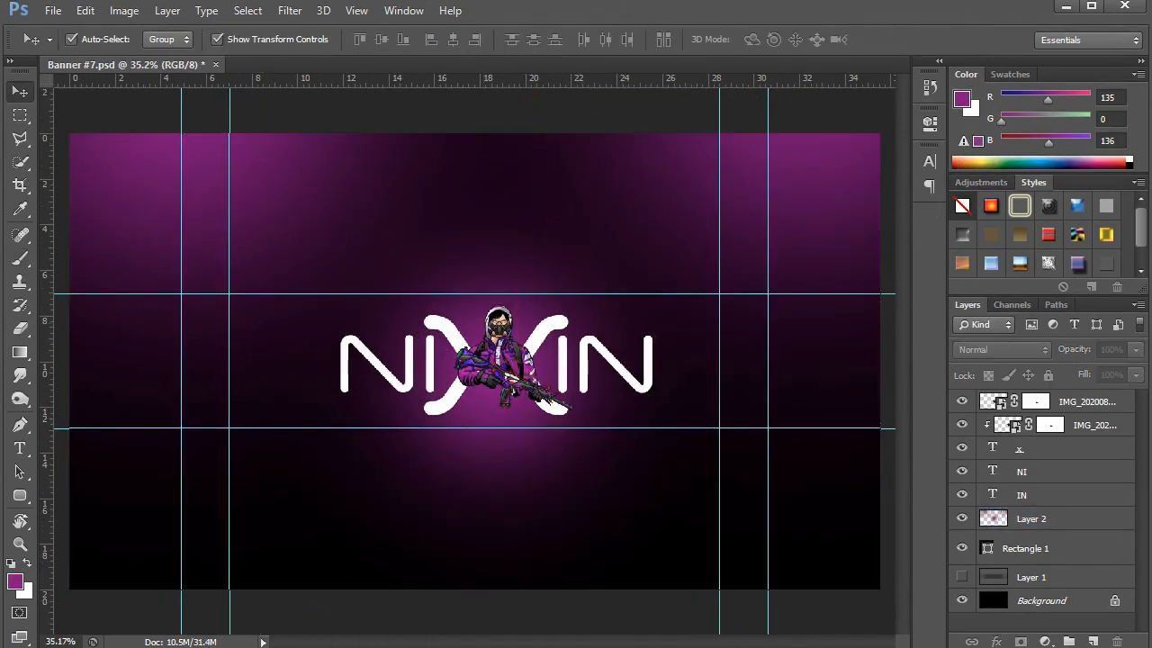
# Thicken the NI lettering with a white Stroke effect positioned outside at 100% opacity
pyautogui.scroll(3, 540, 405)
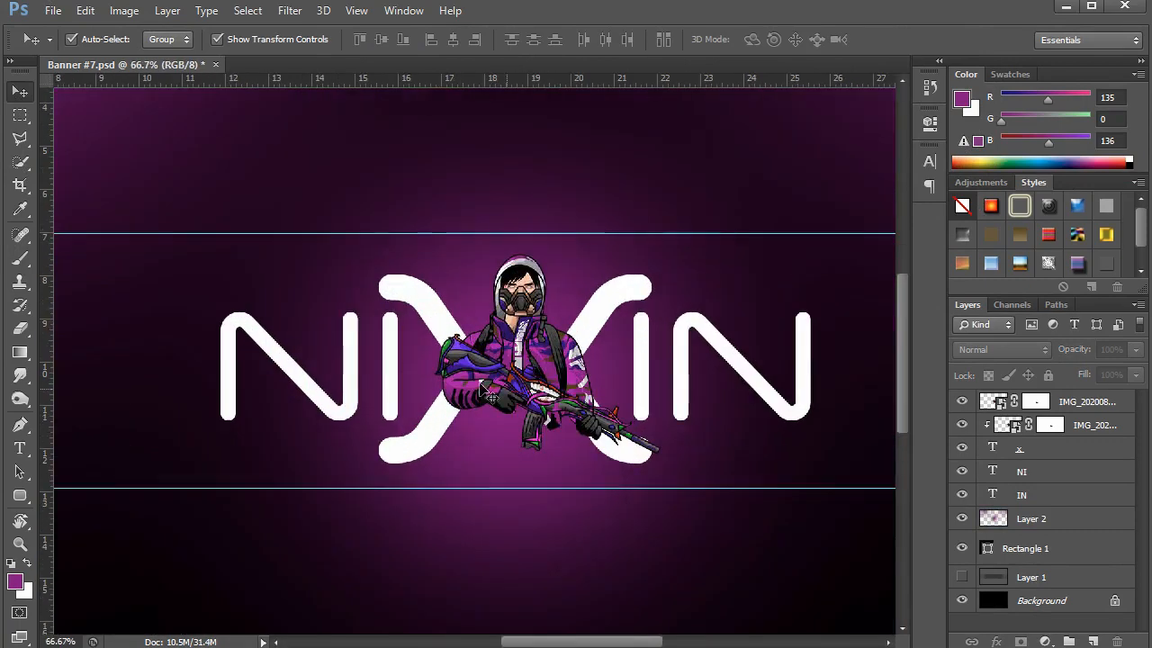
pyautogui.click(352, 368)
pyautogui.press('t')
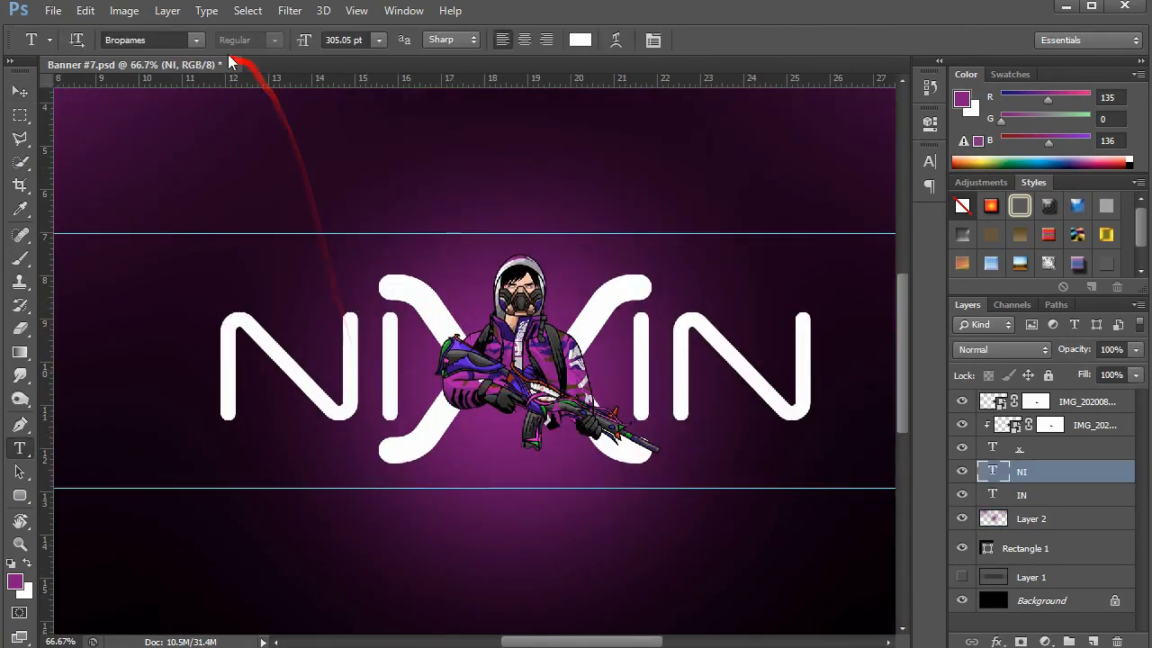
pyautogui.click(21, 91)
pyautogui.click(996, 641)
pyautogui.click(918, 460)
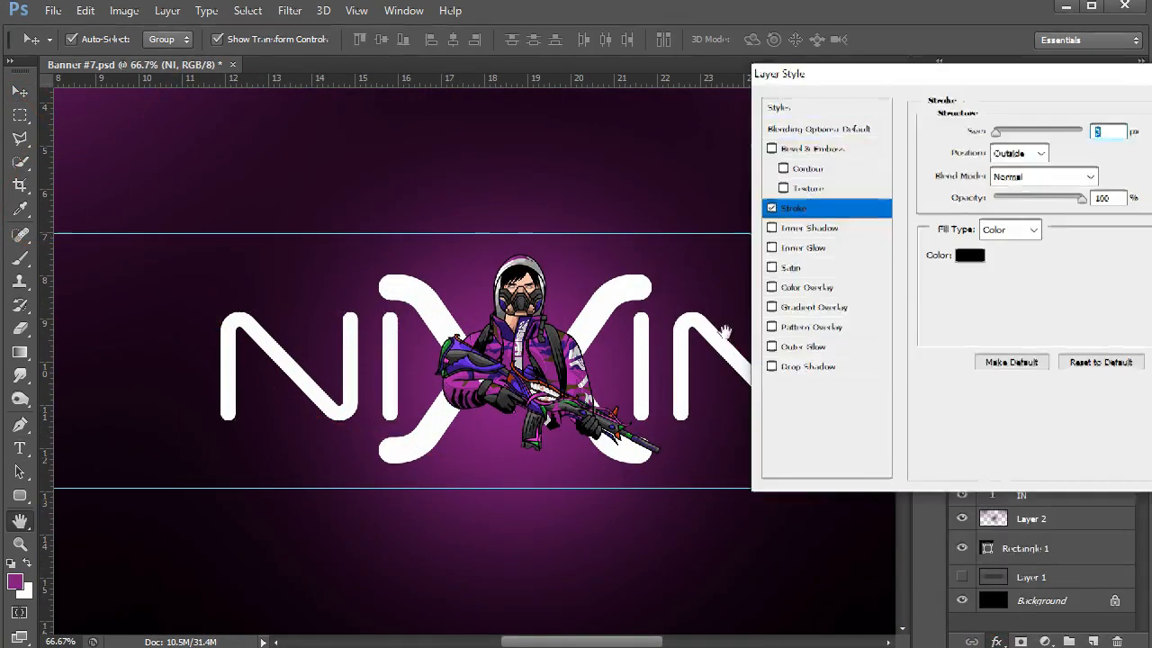
pyautogui.click(979, 259)
pyautogui.click(628, 290)
pyautogui.press('Return')
pyautogui.scroll(2, 1100, 132)
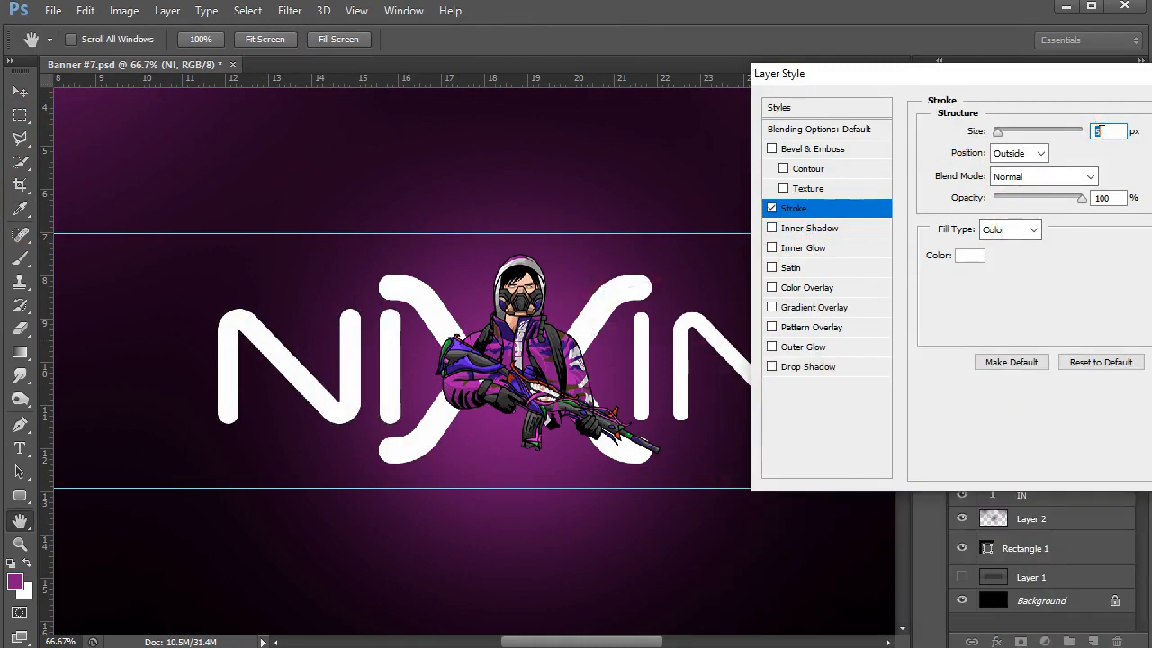
pyautogui.press('Return')
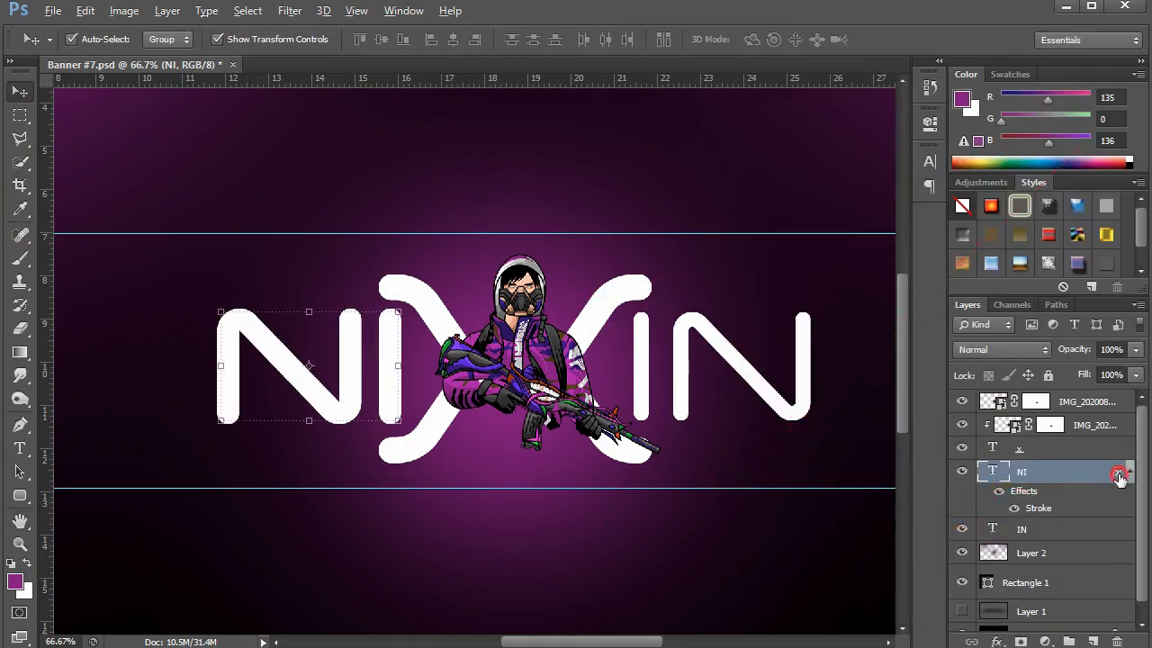
# Copy the Stroke effect from the NI layer to the IN layer and collapse both effect lists
pyautogui.moveTo(1119, 475); pyautogui.dragTo(1122, 528)
pyautogui.click(1130, 472)
pyautogui.click(1130, 494)
pyautogui.moveTo(653, 408); pyautogui.dragTo(626, 410)
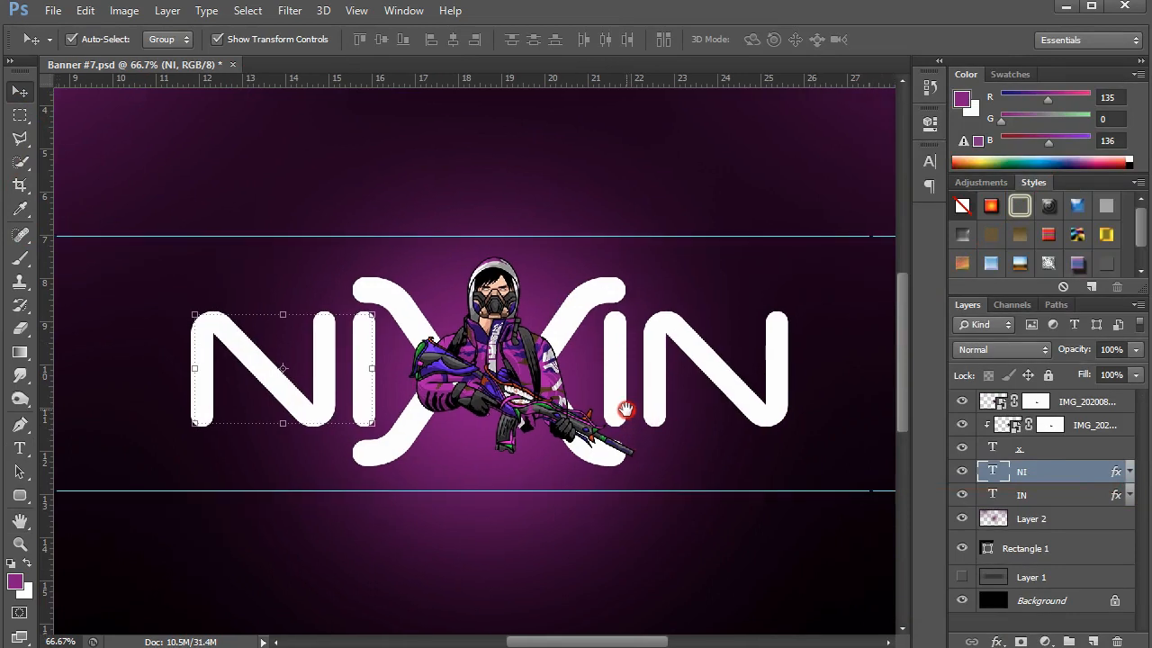
pyautogui.press('u')
pyautogui.moveTo(202, 446); pyautogui.dragTo(357, 465)
pyautogui.hotkey('ctrl', 'z')
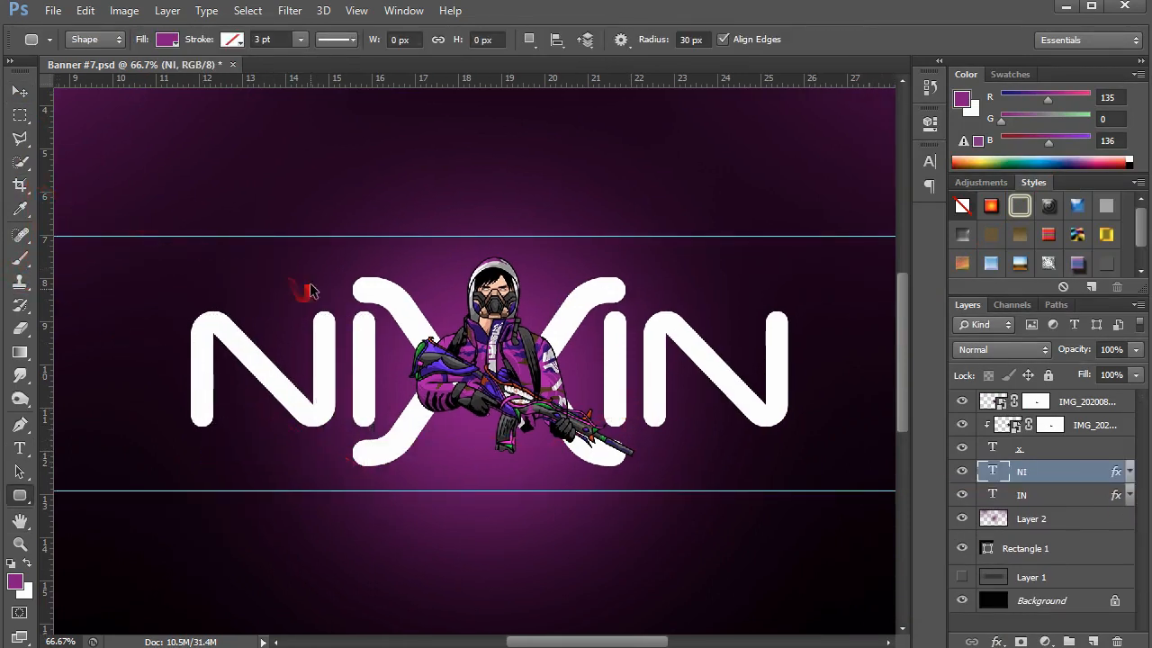
# Draw a rounded rectangle about 324 × 39 px below NI, meeting the X's lower arm, and fill it white
pyautogui.hotkey('ctrl', '+')
pyautogui.moveTo(337, 366); pyautogui.dragTo(511, 415)
pyautogui.hotkey('ctrl', '+')
pyautogui.hotkey('ctrl', '-')
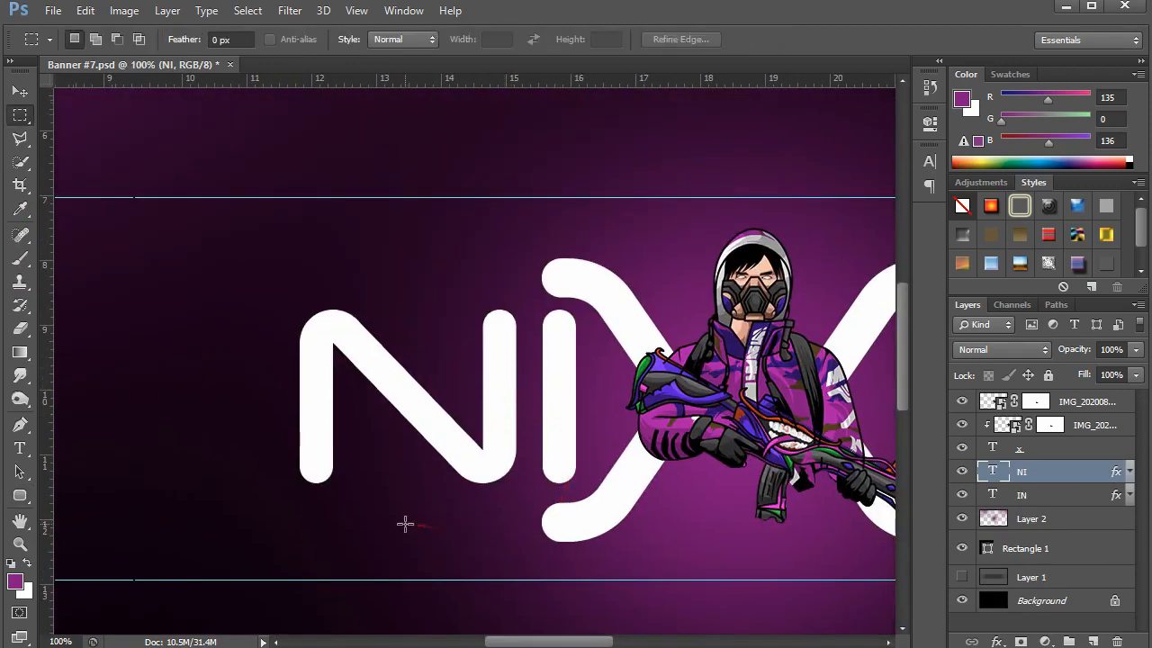
pyautogui.moveTo(388, 526); pyautogui.dragTo(595, 541)
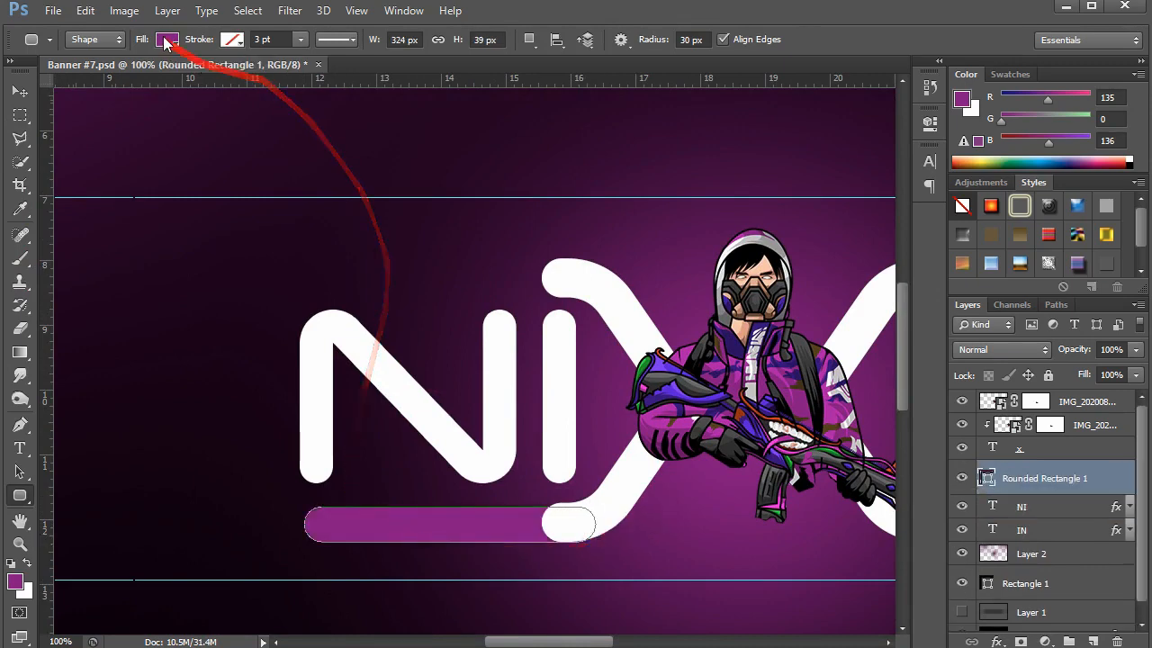
pyautogui.click(167, 39)
pyautogui.click(252, 75)
pyautogui.press('Return')
pyautogui.click(20, 91)
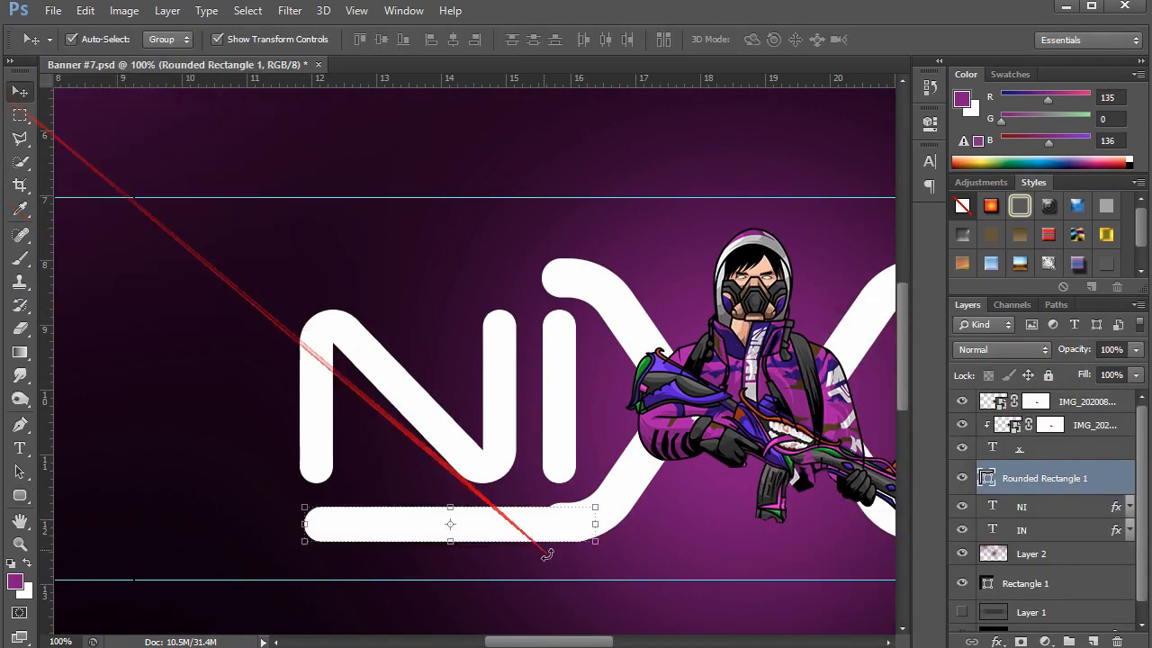
# Transform the rounded bar to match the thickness and alignment of the X's lower arm
pyautogui.scroll(5, 539, 540)
pyautogui.moveTo(410, 448); pyautogui.dragTo(657, 512)
pyautogui.press('Return')
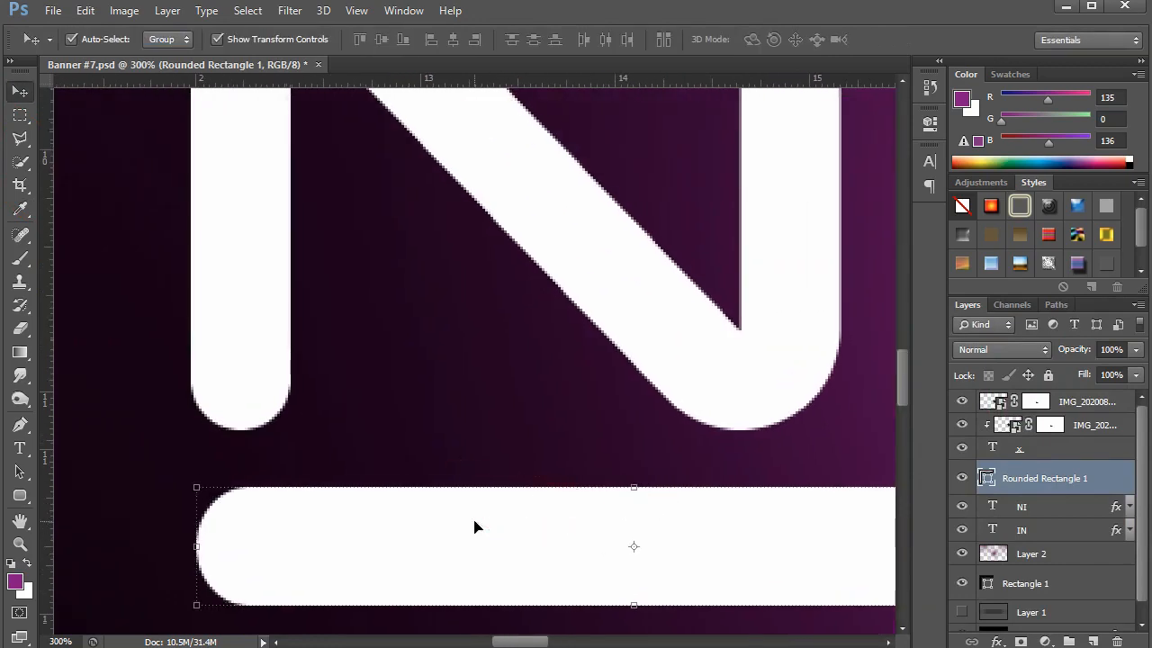
pyautogui.scroll(-5, 474, 526)
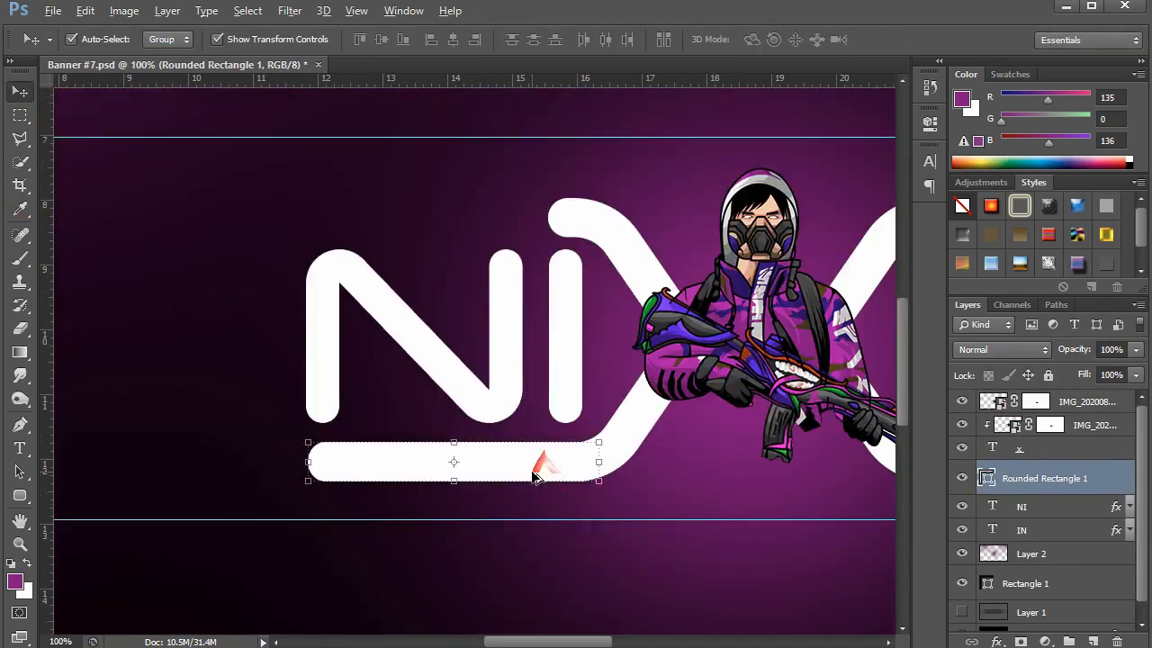
# Duplicate the bar above NI at the X's upper arm, and duplicate both bars around the IN lettering
pyautogui.moveTo(534, 471); pyautogui.dragTo(536, 228)
pyautogui.keyDown('shift'); pyautogui.click(544, 458); pyautogui.keyUp('shift')
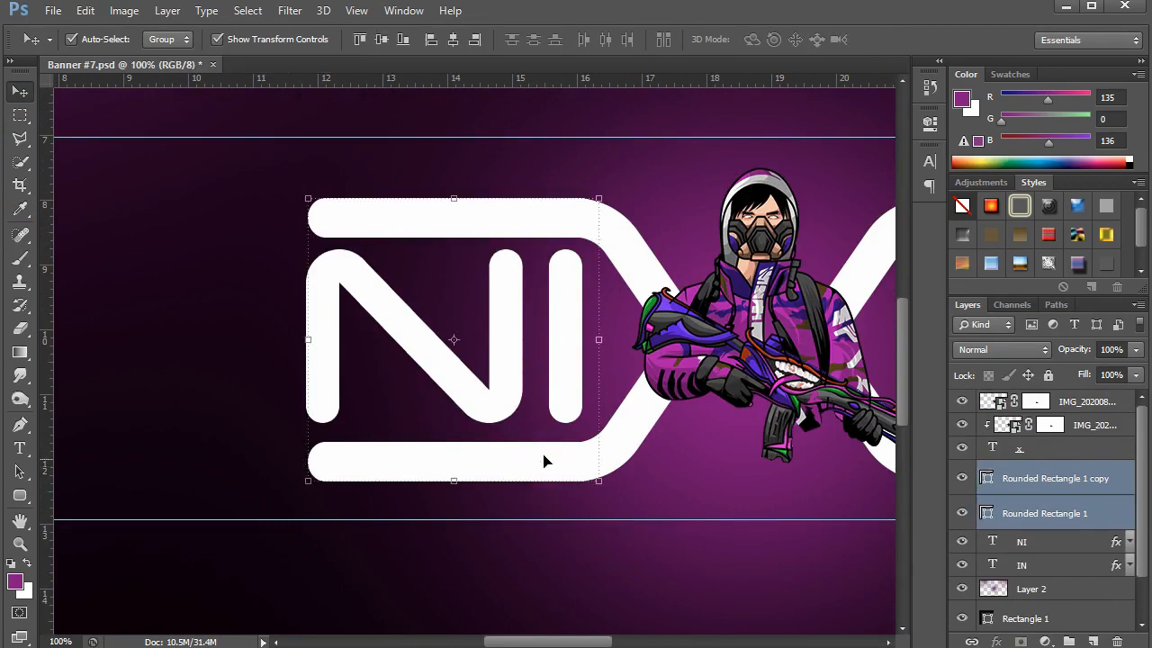
pyautogui.moveTo(544, 459); pyautogui.dragTo(666, 478)
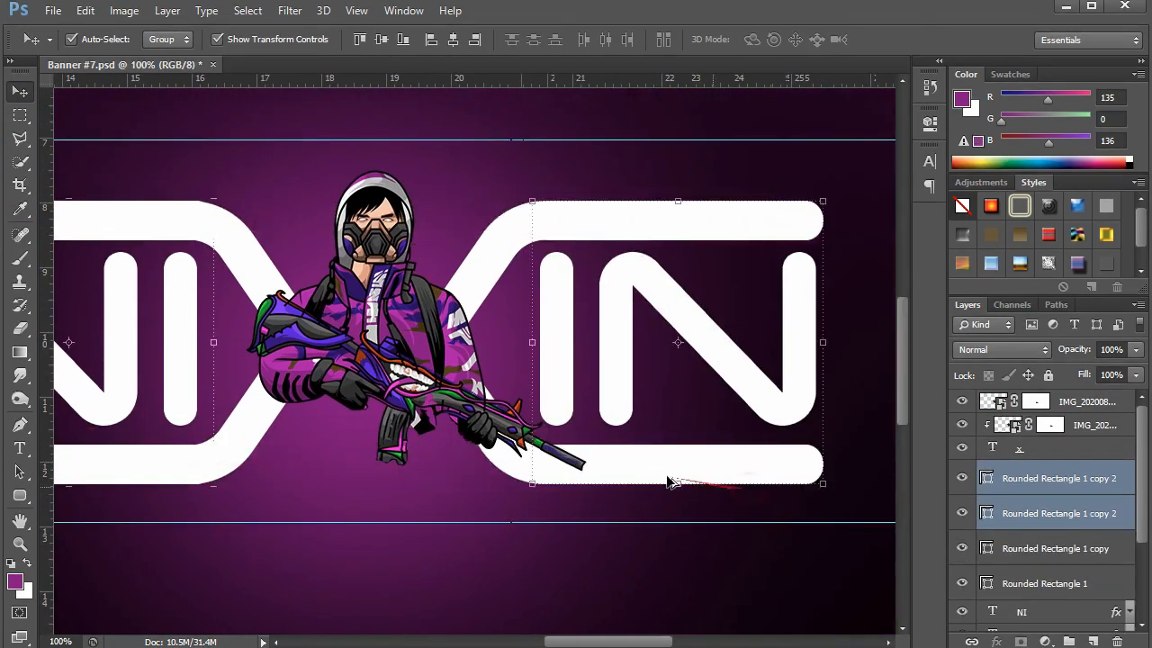
pyautogui.scroll(-4, 666, 478)
pyautogui.scroll(4, 553, 569)
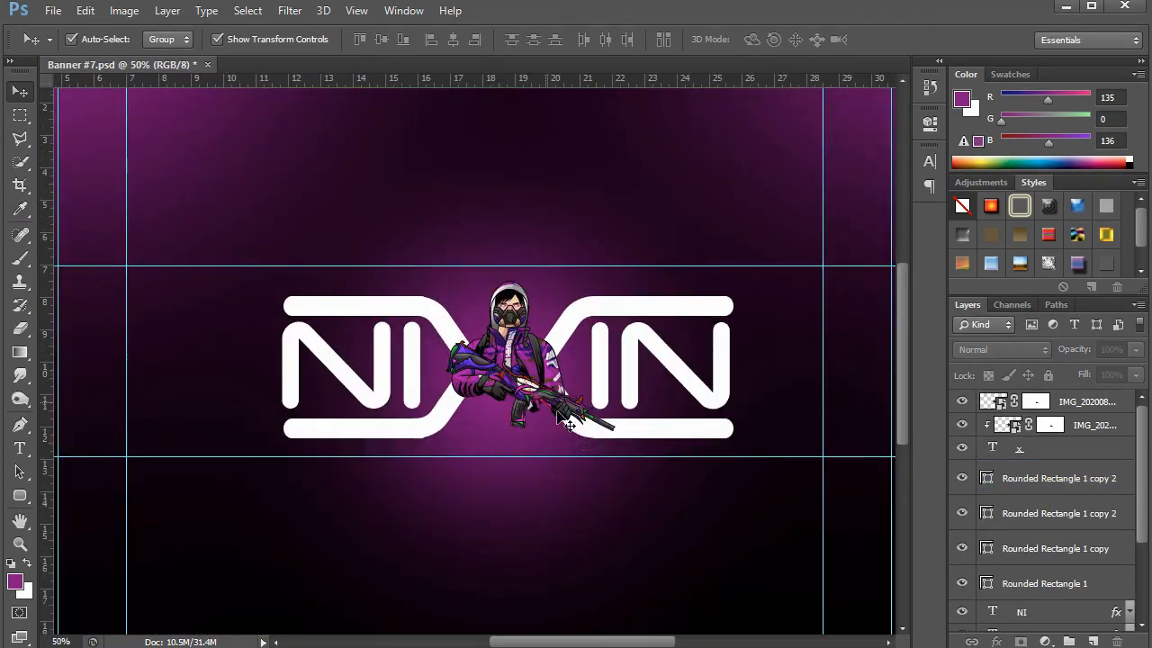
# Add a new layer clipped to the X text and sample bright purple (RGB 175, 0, 176) from the jacket
pyautogui.moveTo(554, 403); pyautogui.dragTo(504, 390)
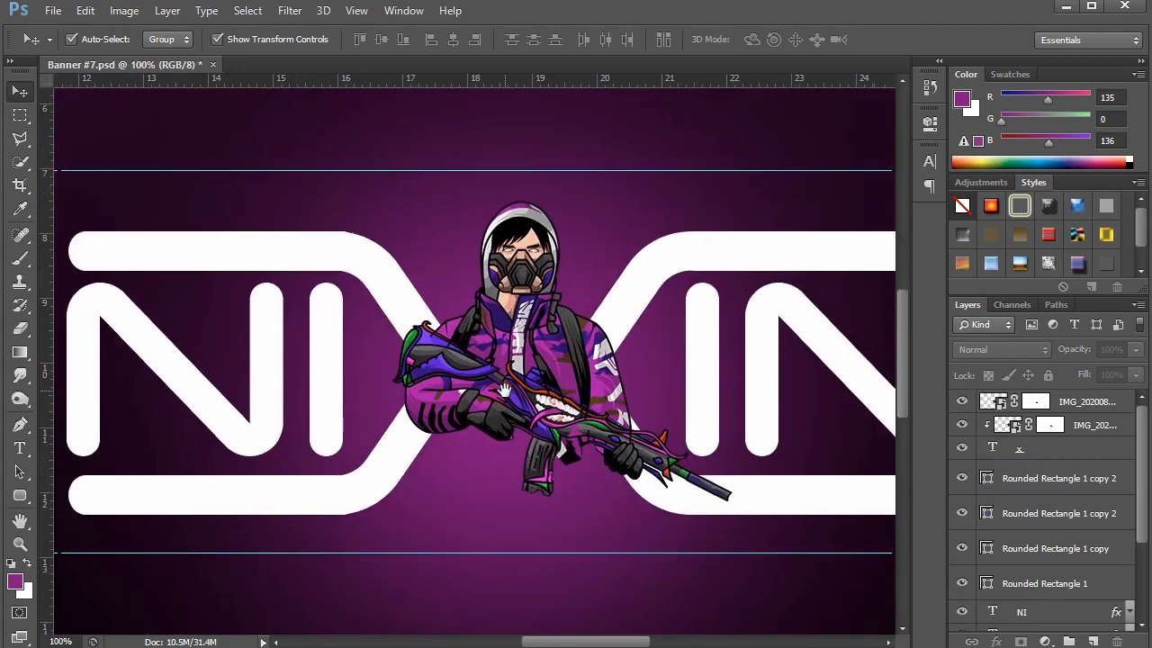
pyautogui.click(495, 387)
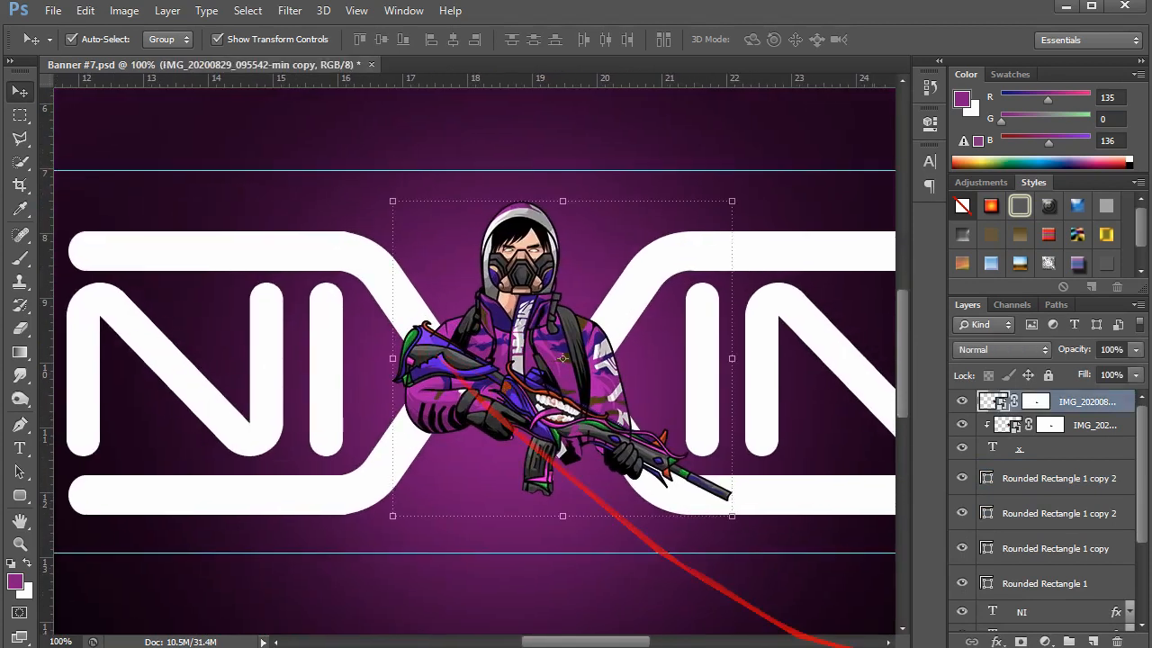
pyautogui.press('b')
pyautogui.click(1065, 451)
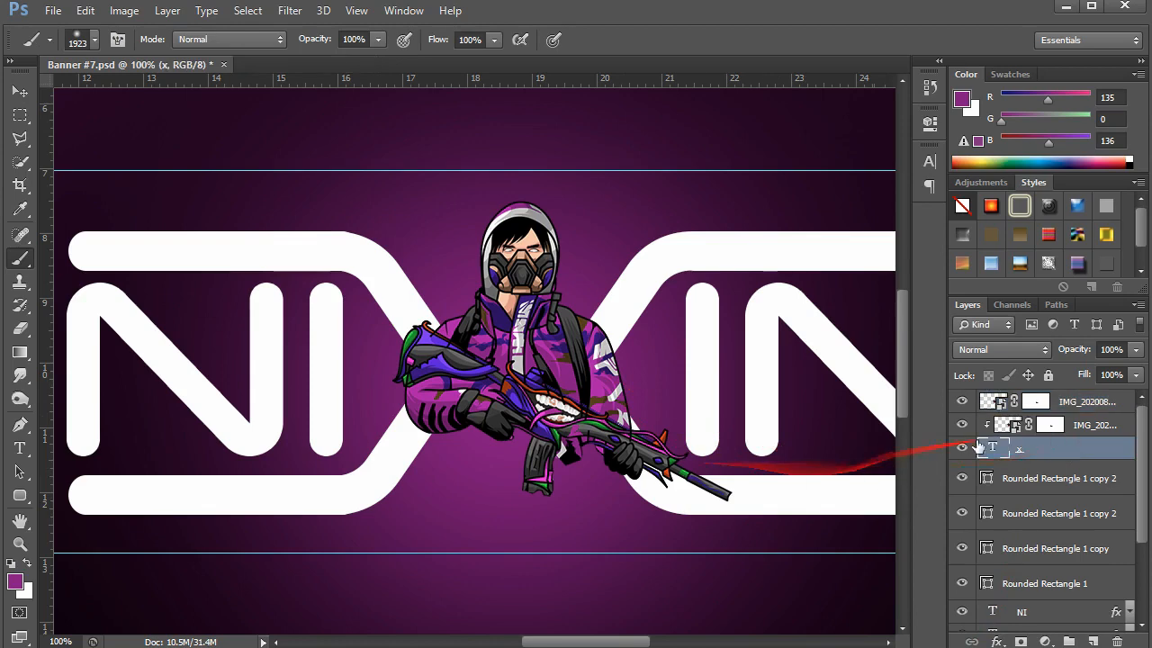
pyautogui.click(1092, 640)
pyautogui.moveTo(774, 336); pyautogui.dragTo(32, 382)
pyautogui.keyDown('alt'); pyautogui.click(423, 397); pyautogui.keyUp('alt')
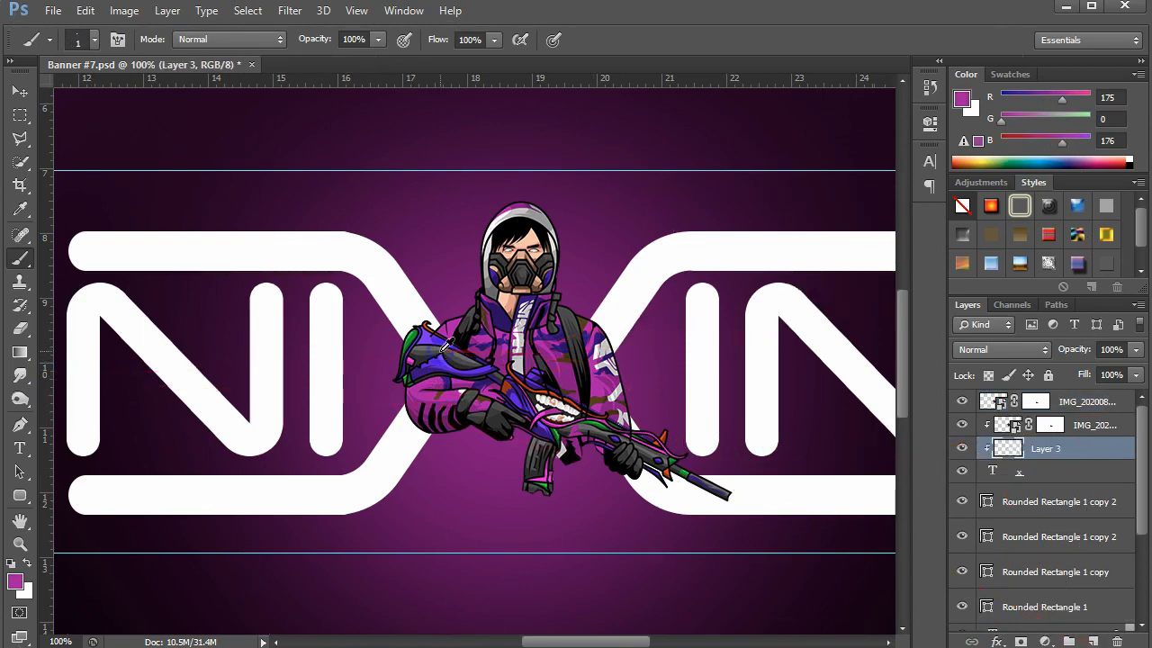
# Brush soft purple shading at 87 px on the X's arms where they meet the character
pyautogui.hotkey('ctrl', 'z')
pyautogui.moveTo(416, 343); pyautogui.dragTo(443, 353)
pyautogui.click(433, 349)
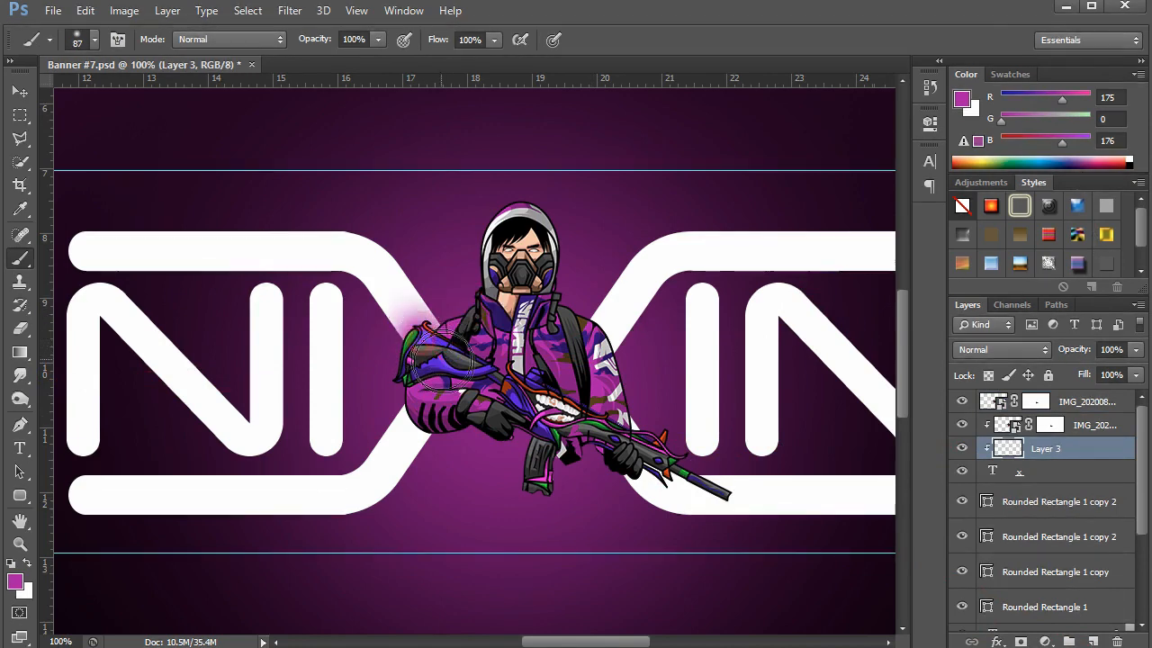
pyautogui.click(583, 353)
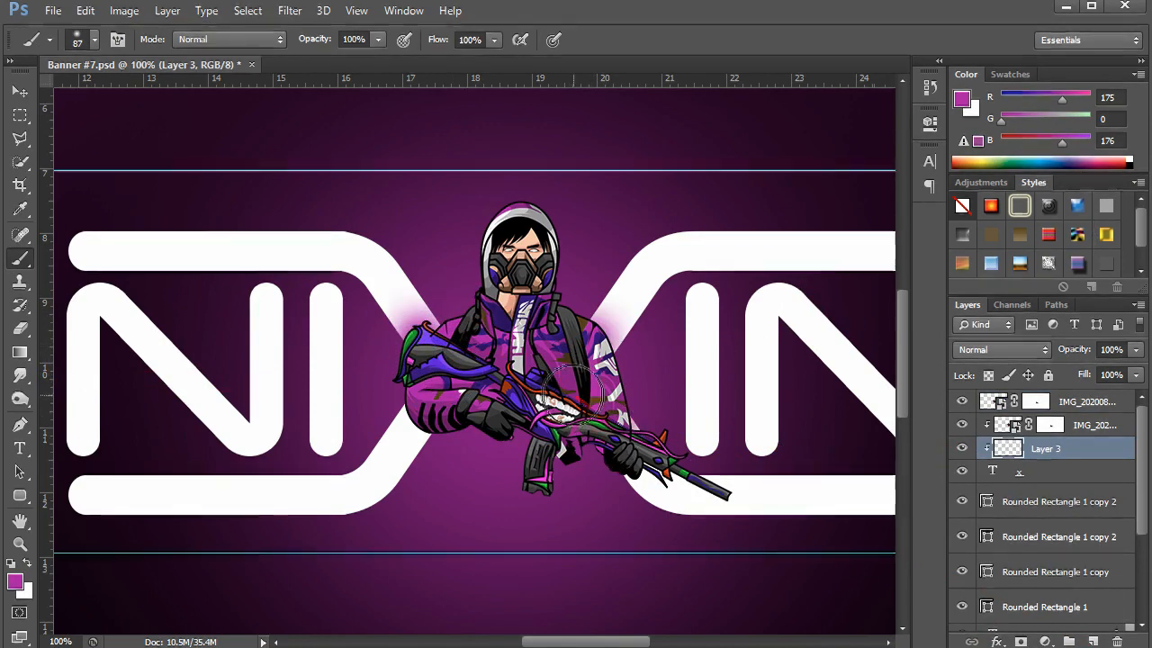
pyautogui.click(426, 402)
pyautogui.scroll(-2, 608, 377)
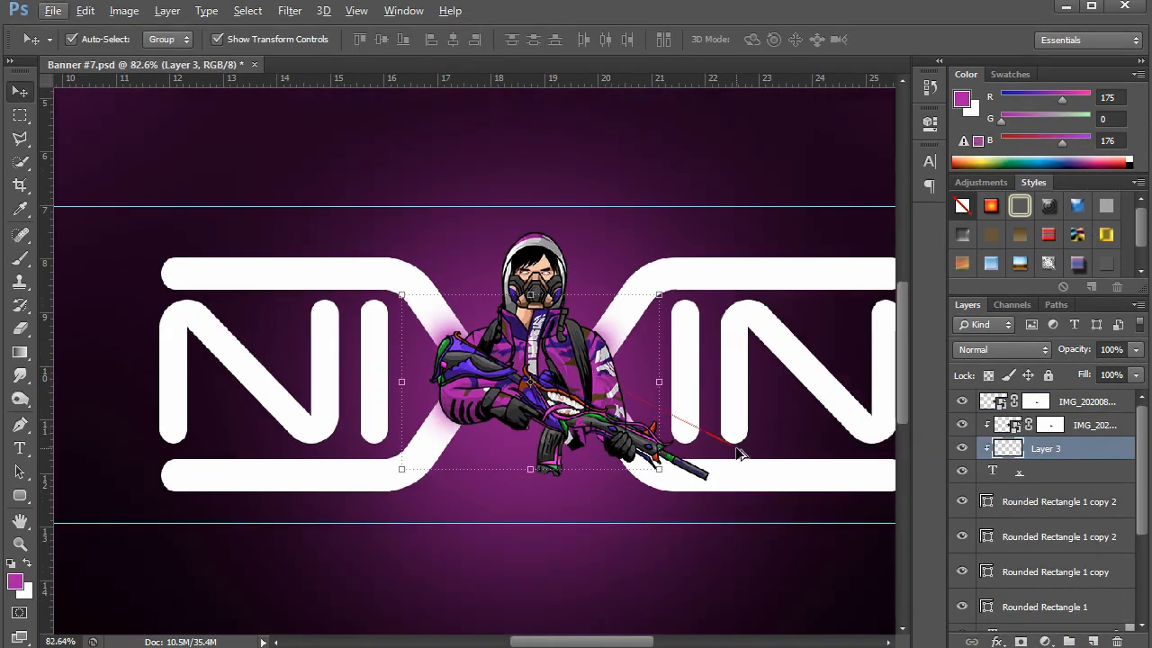
# Paint a soft purple glow at 411 px behind the character on a new layer above the rounded bars, blended as Linear Dodge (Add)
pyautogui.click(1052, 502)
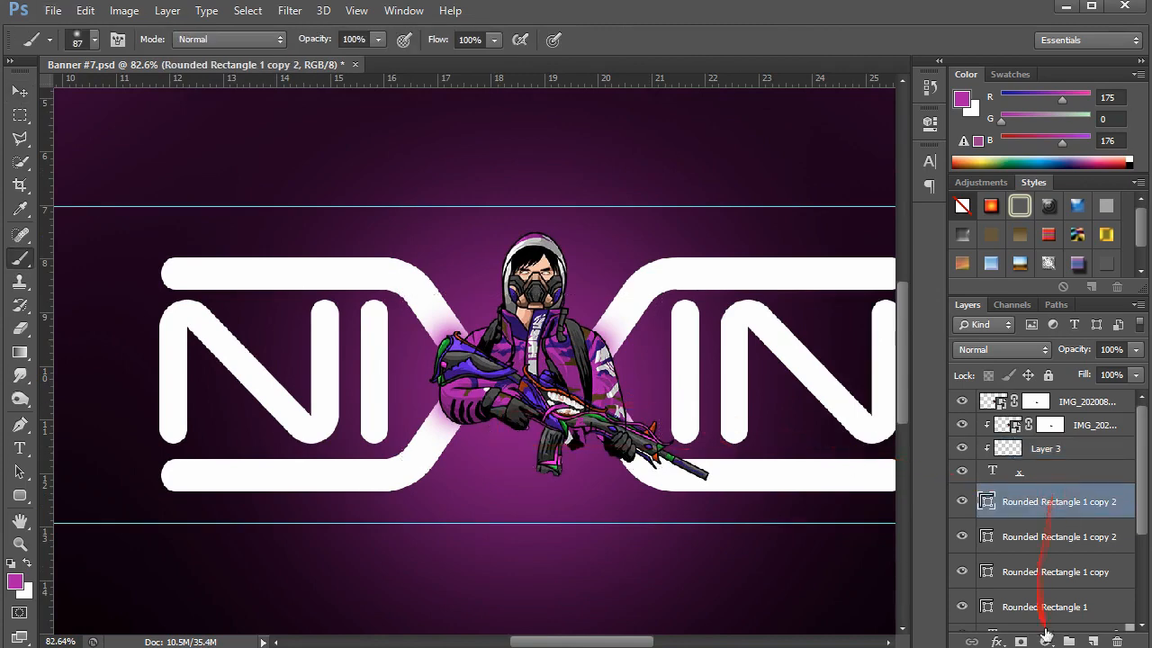
pyautogui.click(1093, 641)
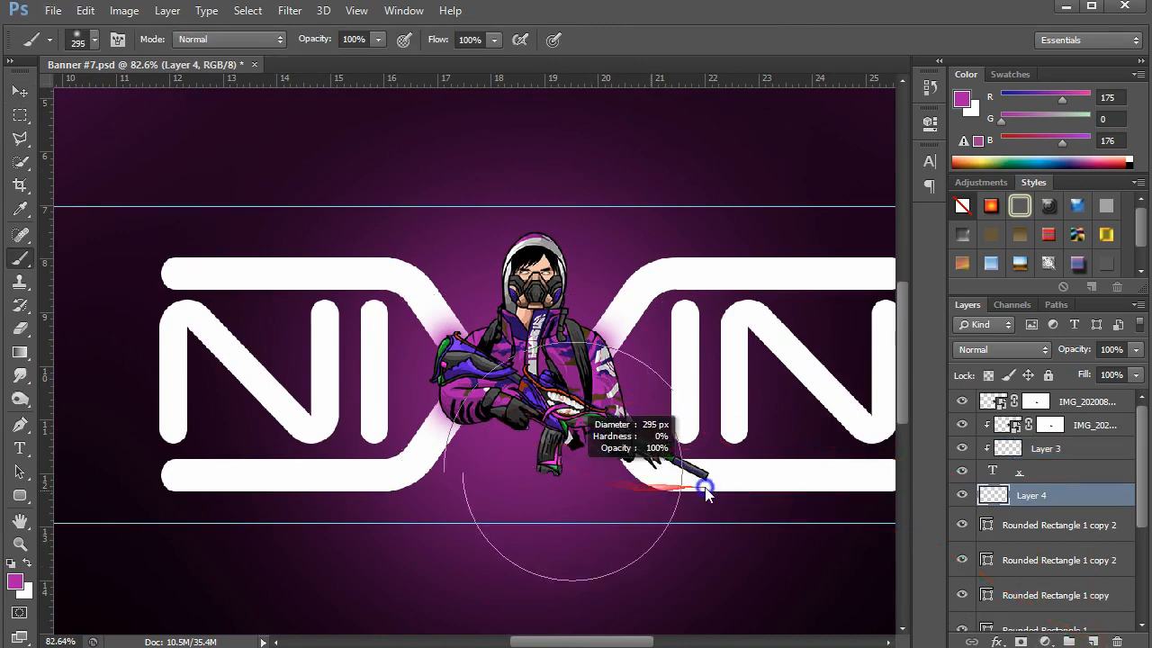
pyautogui.click(1001, 349)
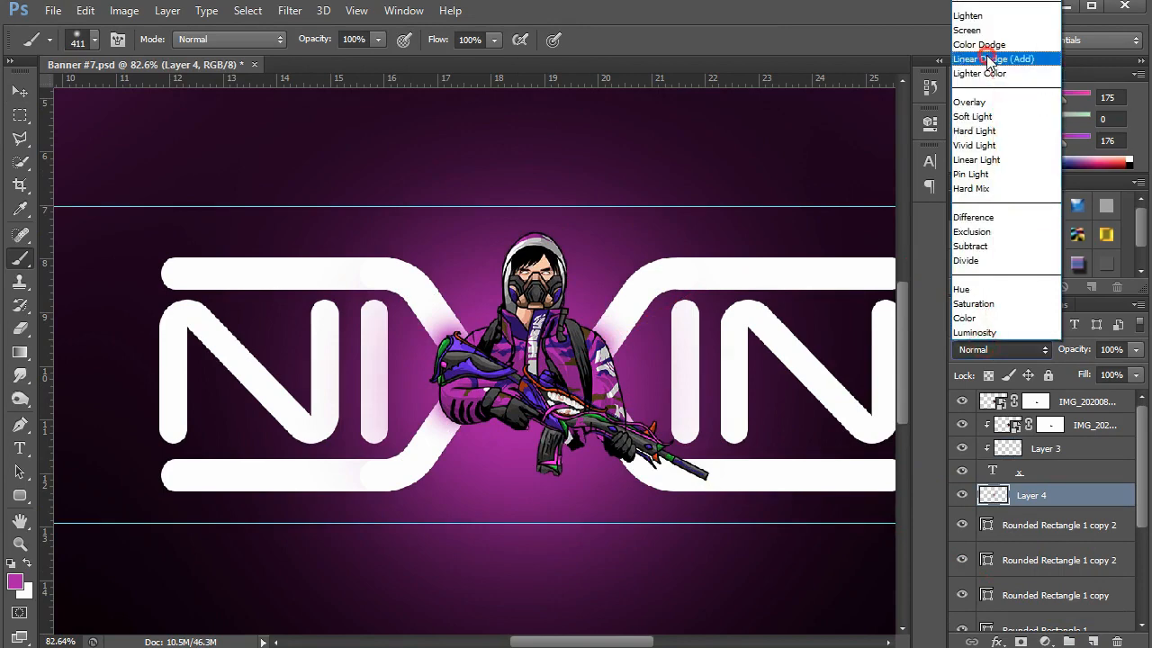
pyautogui.click(979, 56)
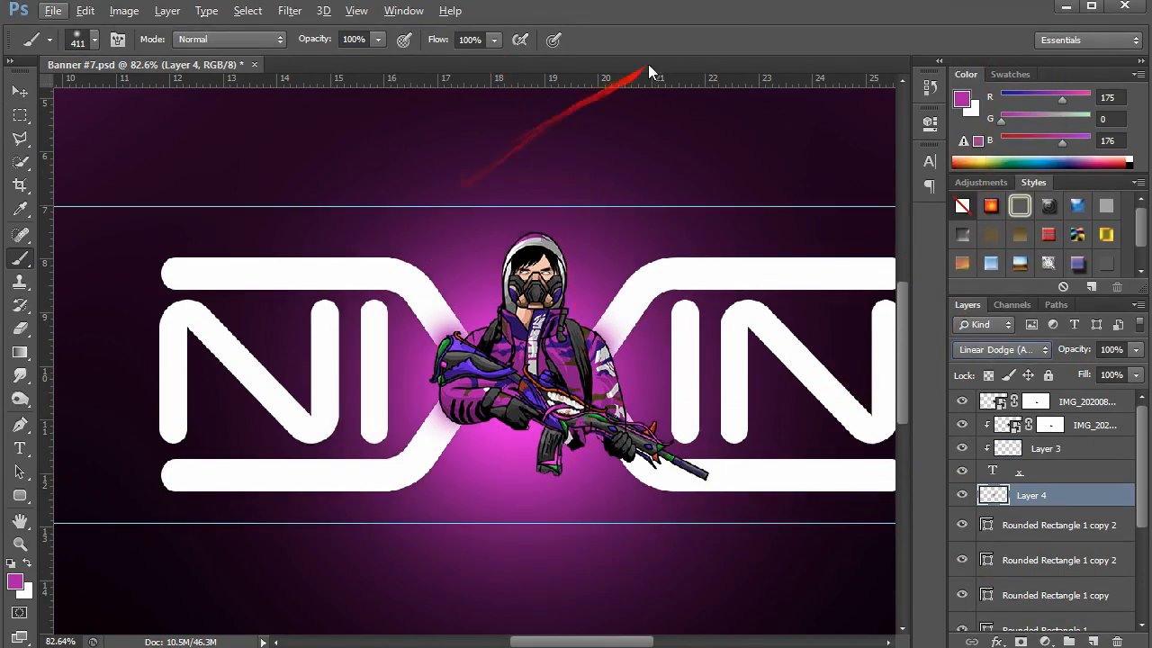
pyautogui.click(18, 93)
pyautogui.click(355, 275)
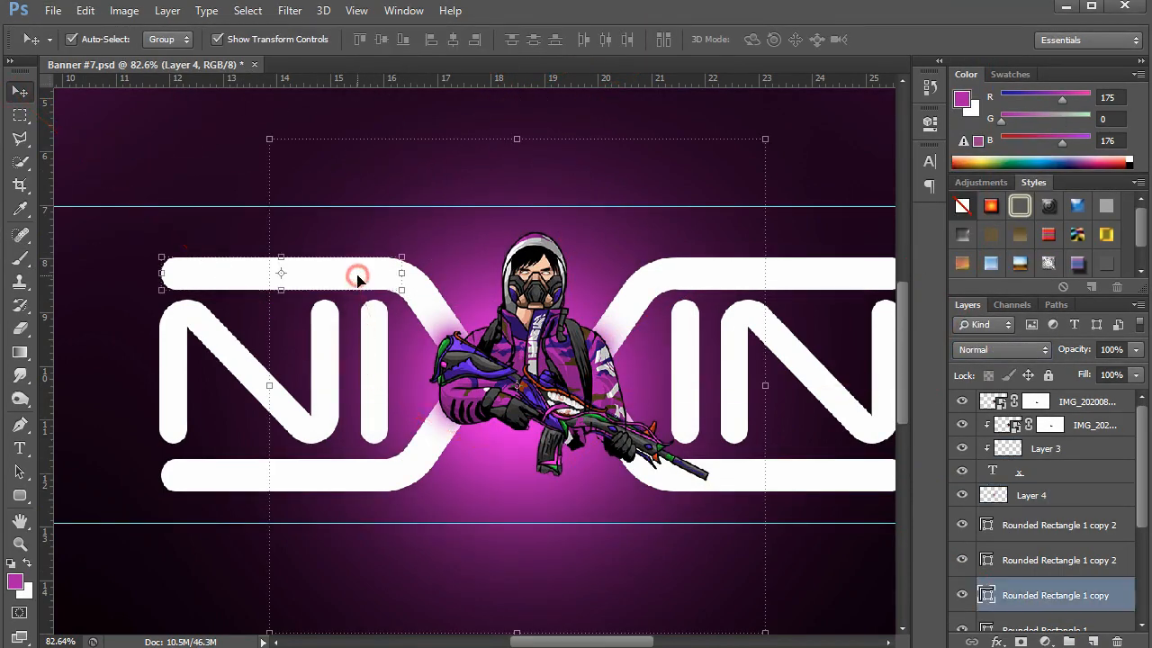
pyautogui.press('t')
pyautogui.click(265, 486)
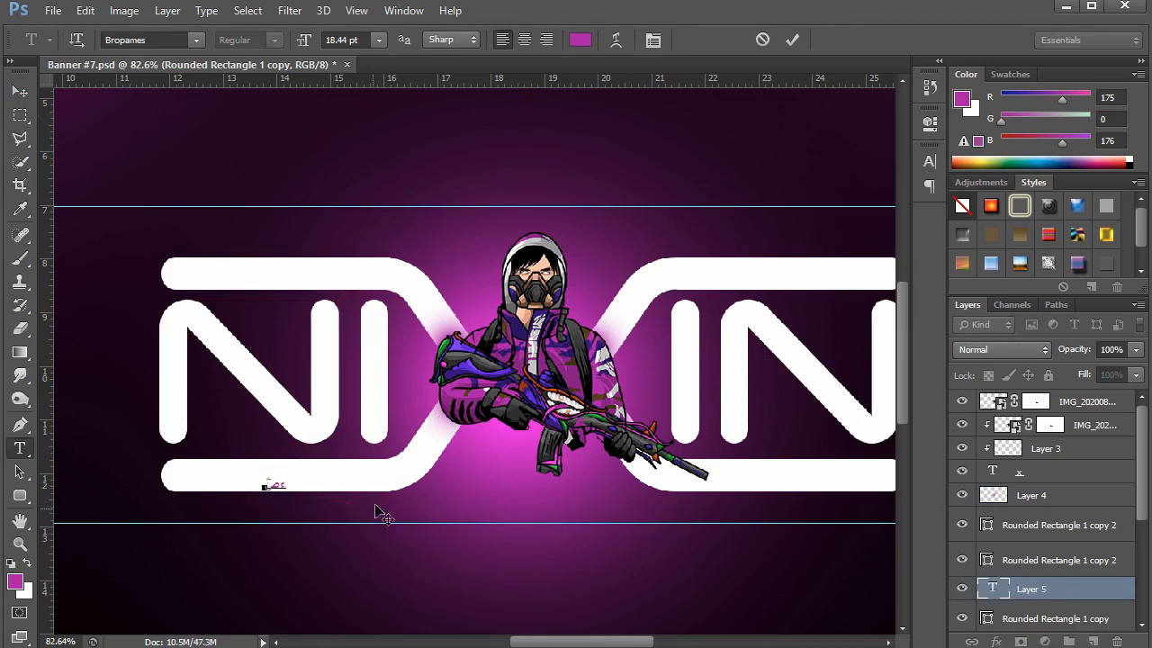
pyautogui.click(762, 41)
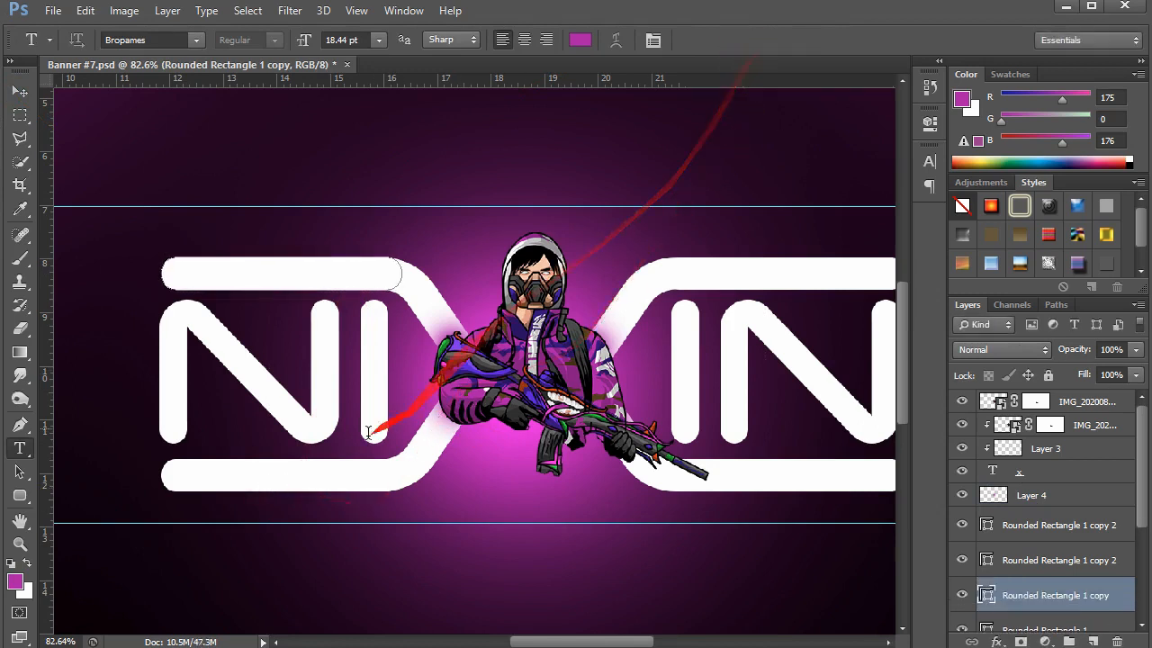
# Add the purple Bropames text USERNAME on the bar below NI and enlarge it to about 32 pt
pyautogui.click(253, 478)
pyautogui.write('USERNAME')
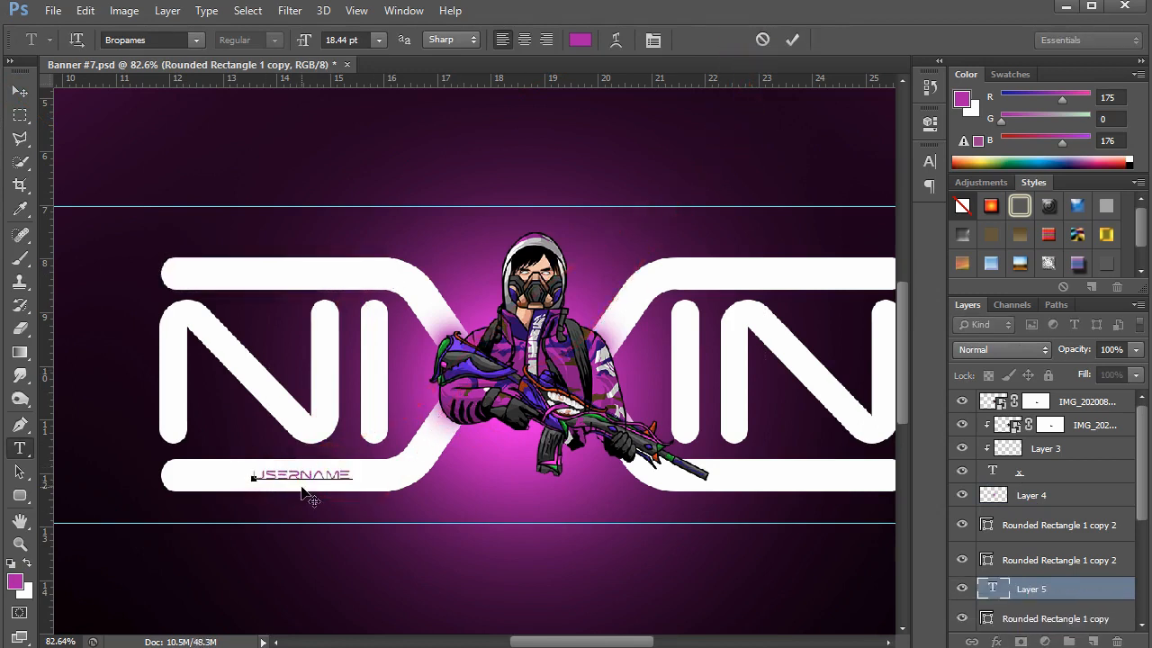
pyautogui.hotkey('ctrl', 'Return')
pyautogui.press('v')
pyautogui.hotkey('ctrl', 't')
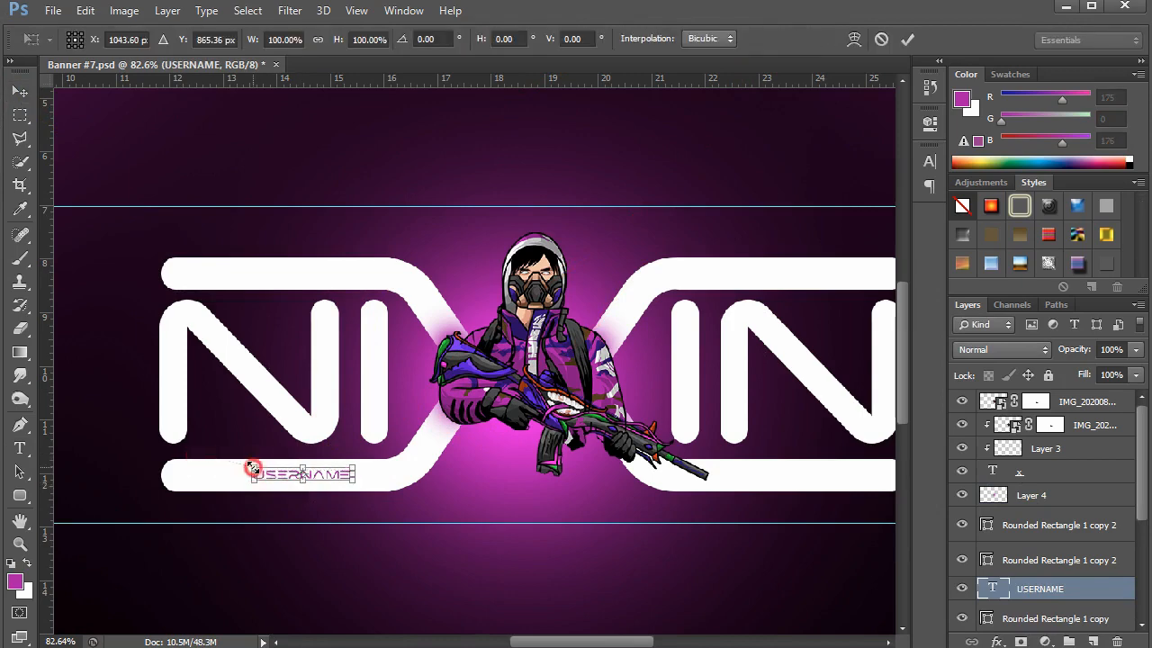
pyautogui.moveTo(252, 468); pyautogui.dragTo(176, 460)
pyautogui.moveTo(317, 477); pyautogui.dragTo(323, 483)
pyautogui.press('Return')
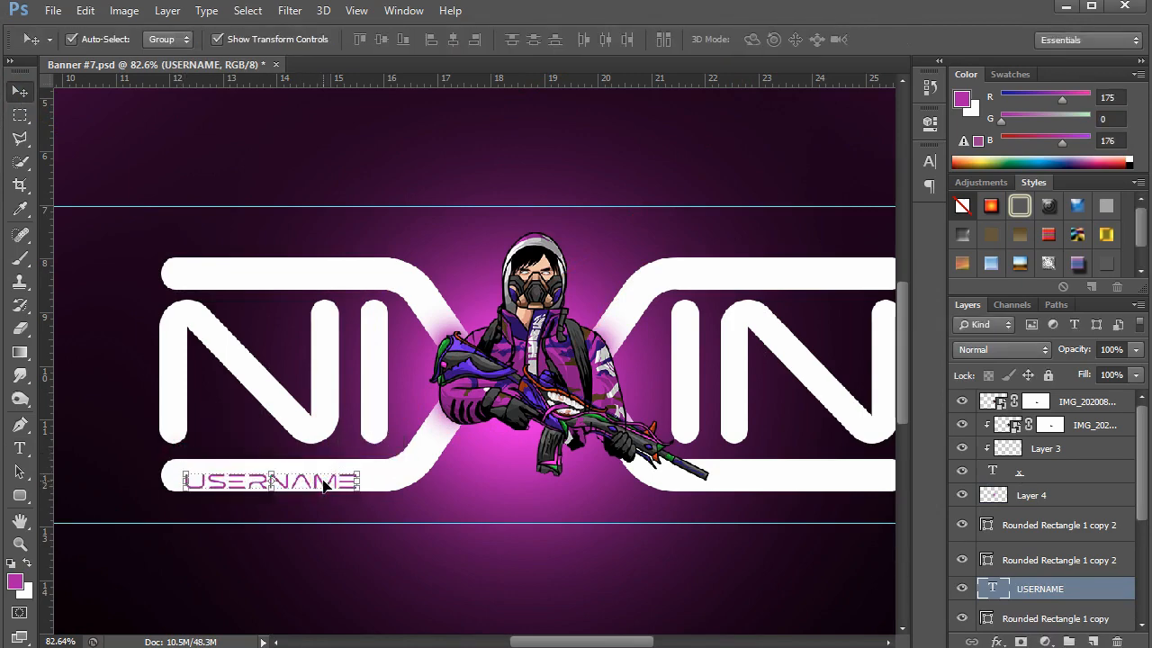
# Change the USERNAME text's font to Bebas Neue, enlarge it to about 37 pt and centre it on the bar below NI
pyautogui.press('t')
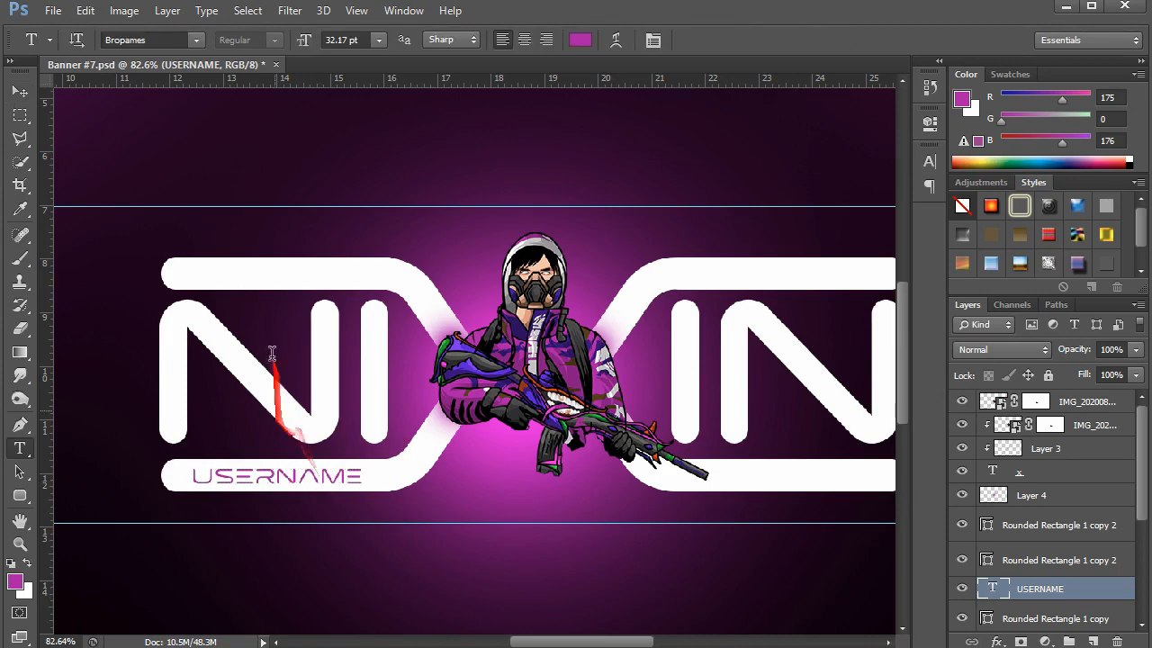
pyautogui.click(195, 40)
pyautogui.click(171, 51)
pyautogui.press('Down')
pyautogui.press('Down')
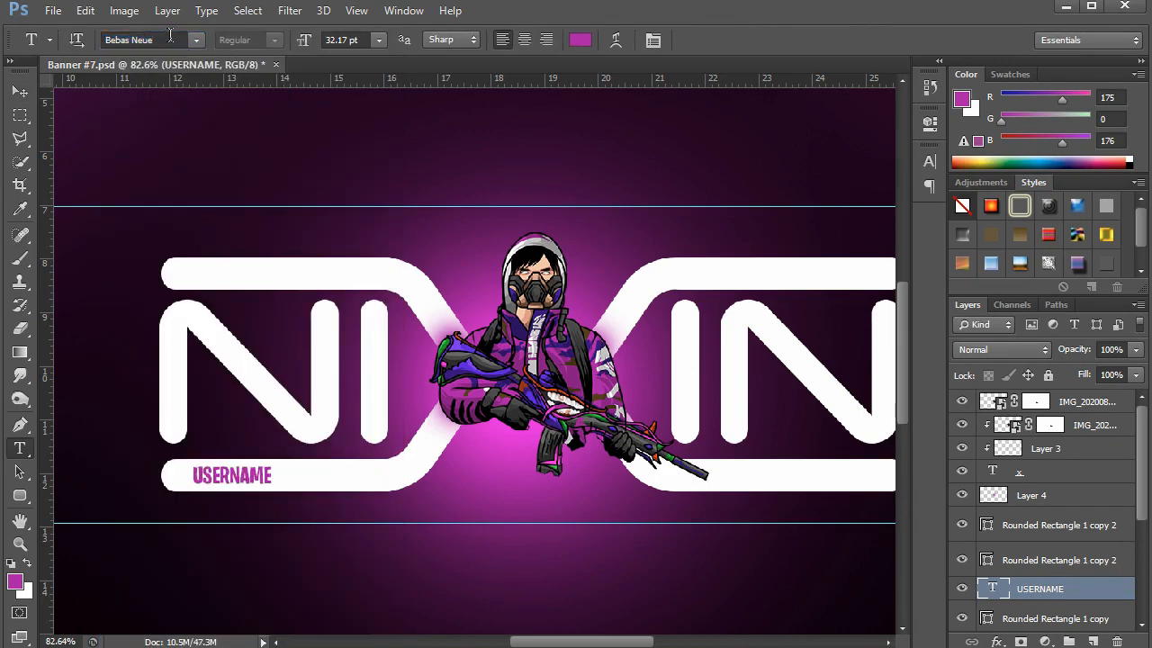
pyautogui.click(18, 91)
pyautogui.moveTo(270, 481); pyautogui.dragTo(316, 486)
pyautogui.press('Return')
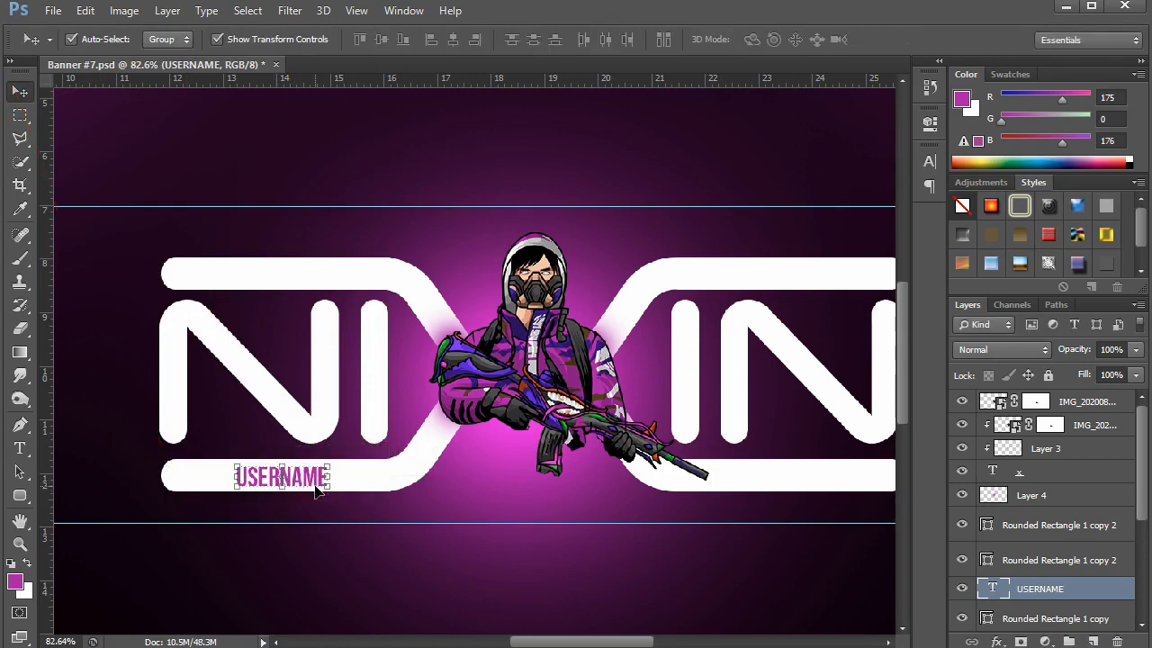
# Insert an @ sign before USERNAME in the text on the bar below NI
pyautogui.press('t')
pyautogui.click(238, 478)
pyautogui.write('@')
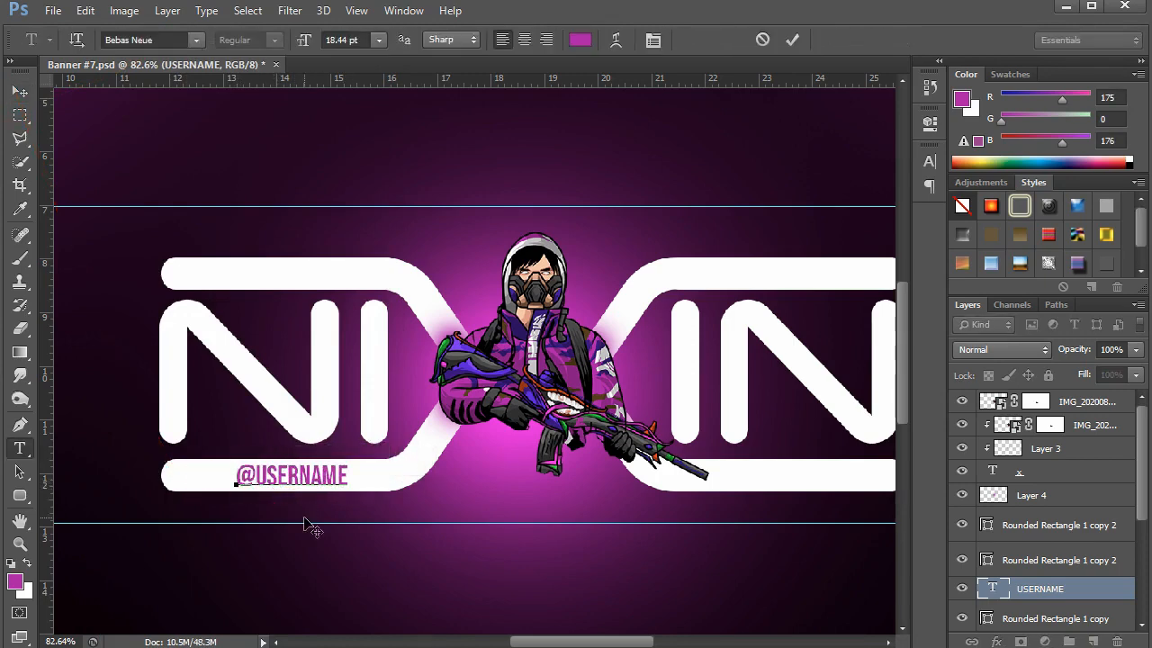
pyautogui.hotkey('ctrl', 'Return')
pyautogui.press('v')
pyautogui.keyDown('alt'); pyautogui.moveTo(323, 478); pyautogui.dragTo(837, 271); pyautogui.keyUp('alt')
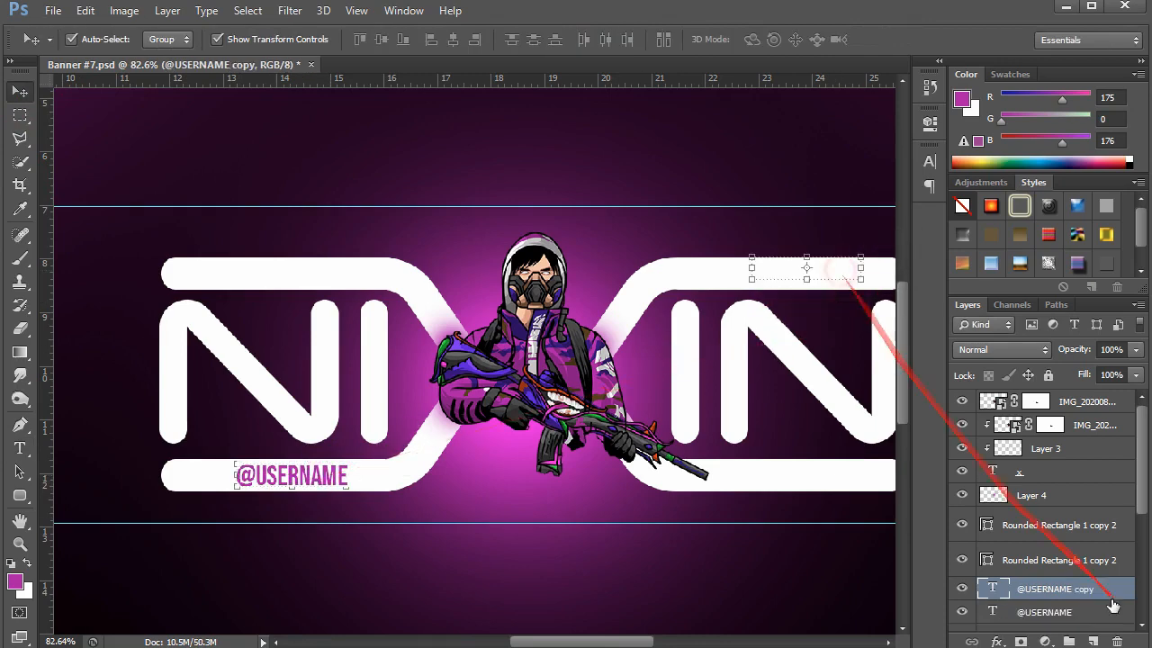
pyautogui.moveTo(1110, 593); pyautogui.dragTo(1070, 540)
pyautogui.hscroll(2, 766, 442)
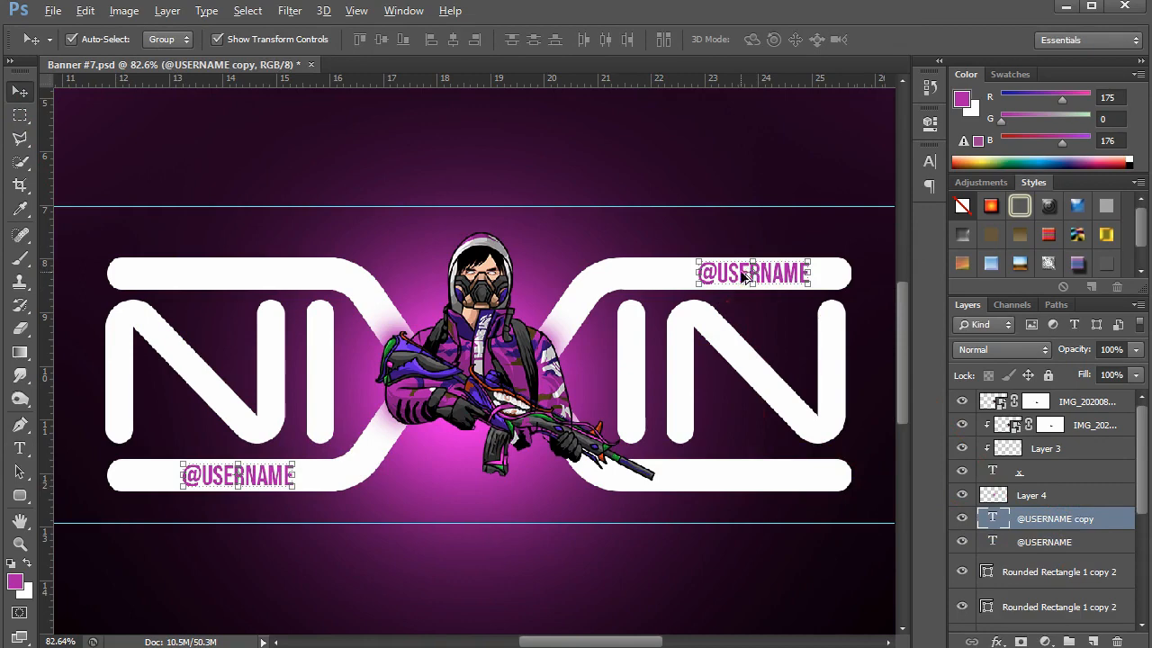
pyautogui.keyDown('alt'); pyautogui.moveTo(743, 276); pyautogui.dragTo(738, 473); pyautogui.keyUp('alt')
pyautogui.press('t')
pyautogui.doubleClick(734, 473)
pyautogui.write('SLOGAN')
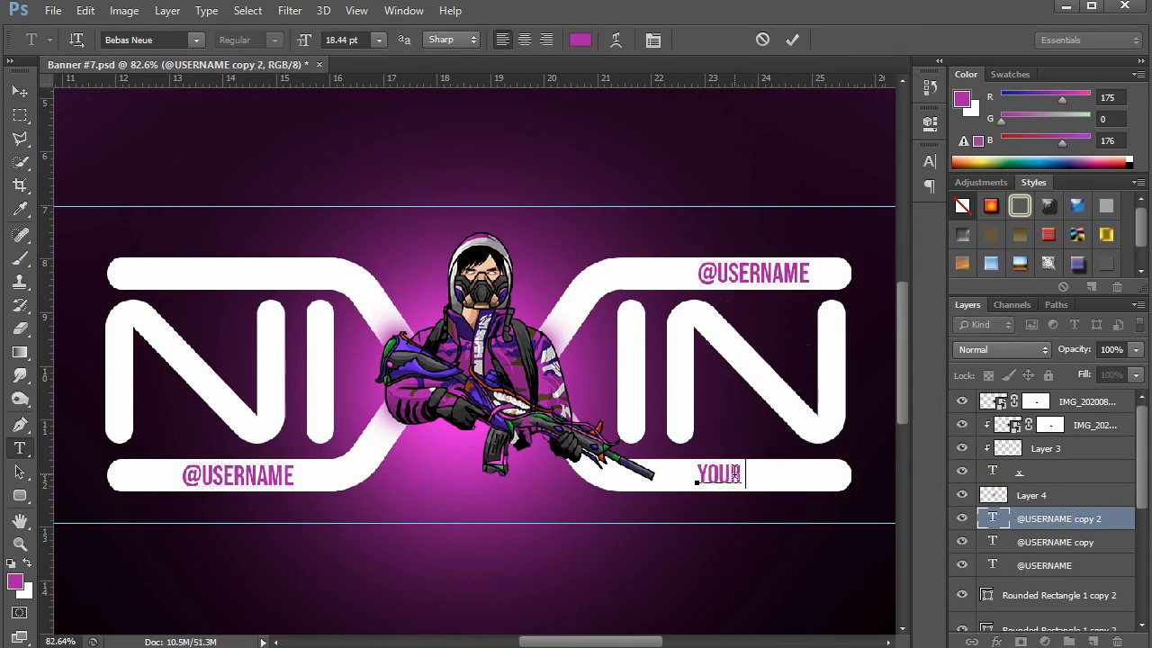
pyautogui.hotkey('ctrl', 'Return')
# Duplicate the YOUR SLOGAN text onto the bar above NI
pyautogui.press('v')
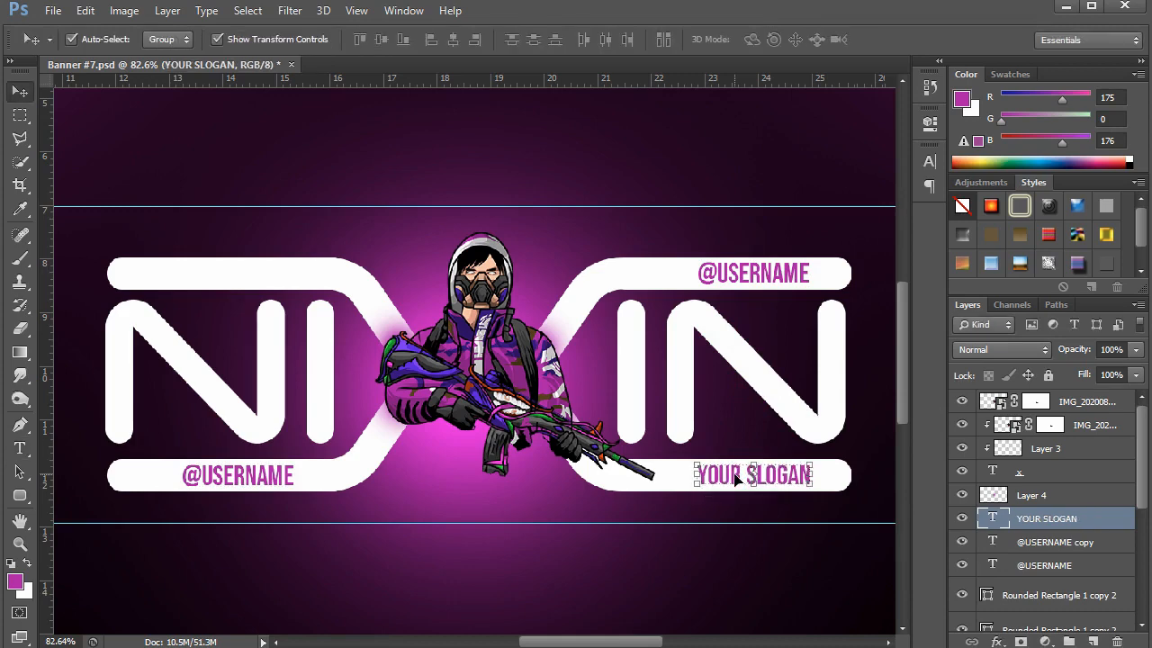
pyautogui.keyDown('alt'); pyautogui.moveTo(735, 478); pyautogui.dragTo(199, 273); pyautogui.keyUp('alt')
pyautogui.press('t')
pyautogui.tripleClick(194, 271)
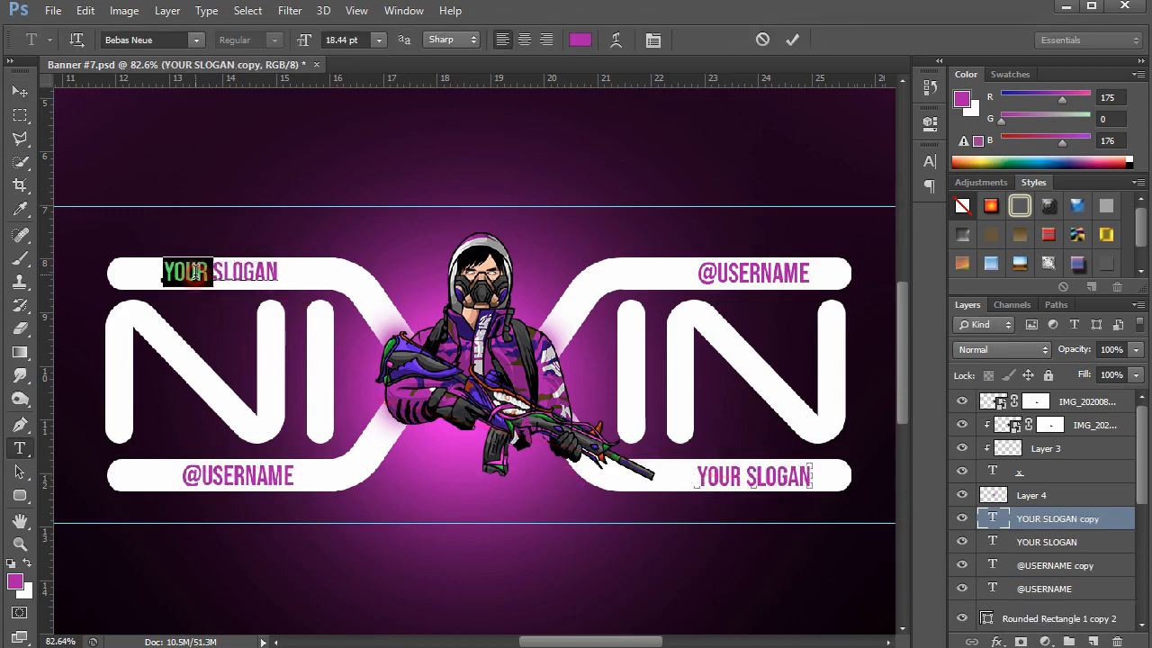
pyautogui.press('BackSpace')
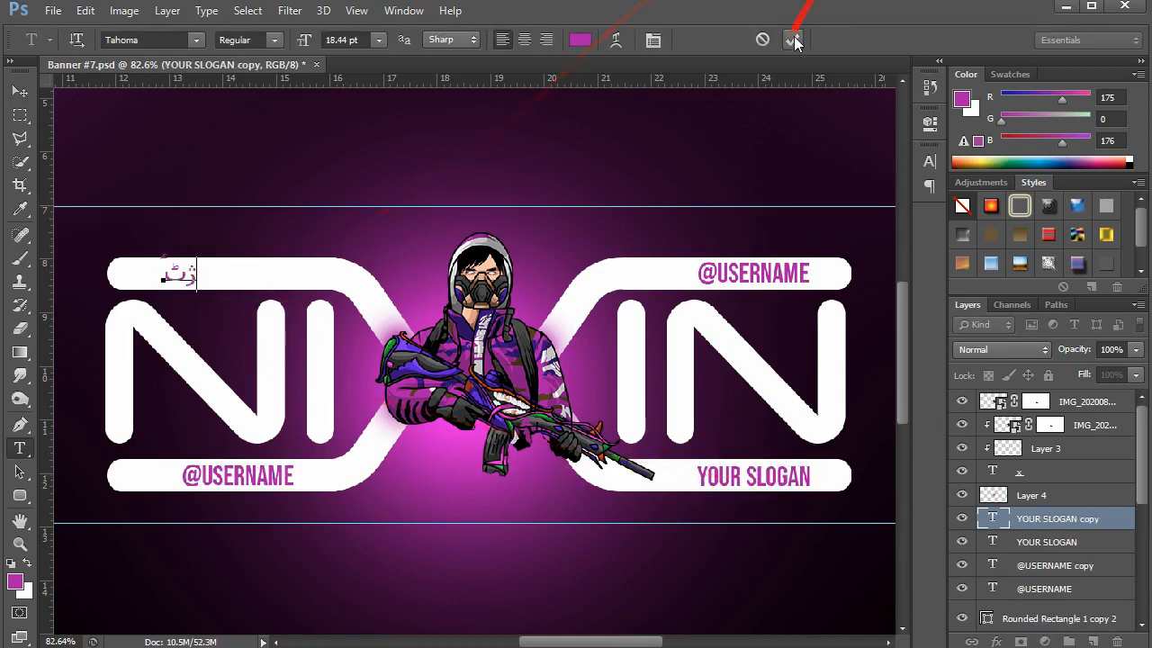
pyautogui.click(762, 40)
# Replace the text on the bar above NI with EXTRA and shift it toward the middle of the bar
pyautogui.tripleClick(249, 271)
pyautogui.write('EXTRA')
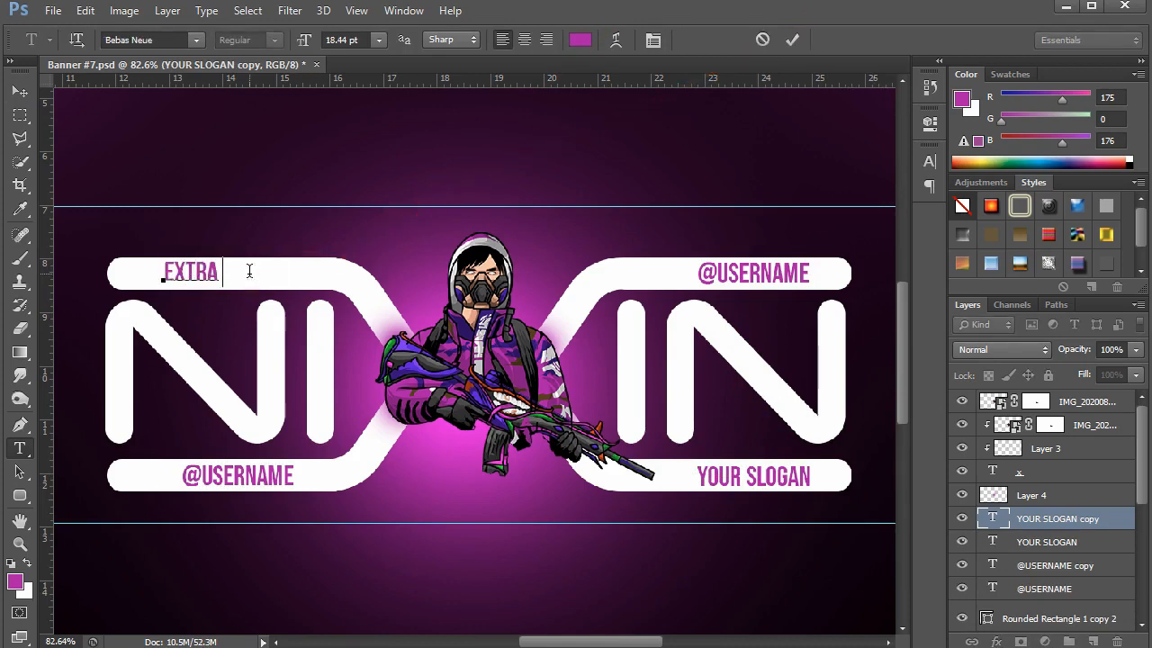
pyautogui.hotkey('ctrl', 'Return')
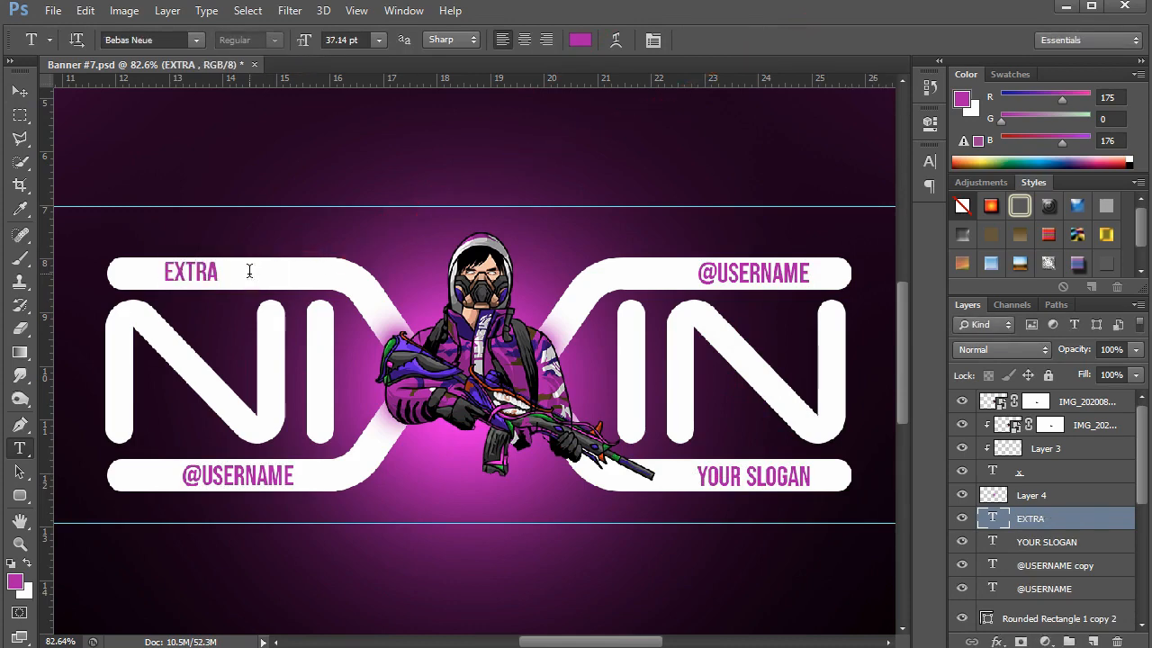
pyautogui.press('v')
pyautogui.moveTo(213, 277); pyautogui.dragTo(250, 280)
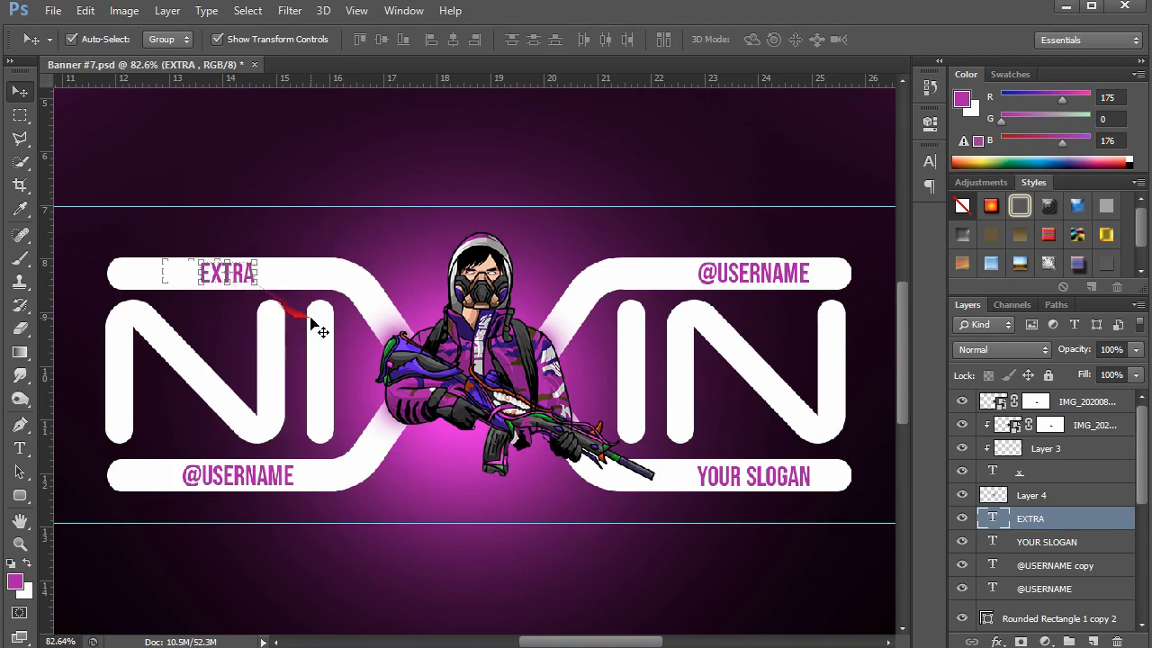
# Shift the HK (21) artwork behind the lettering so that it reaches past the banner's left edge
pyautogui.hotkey('ctrl', '-')
pyautogui.hotkey('ctrl', '-')
pyautogui.click(546, 619)
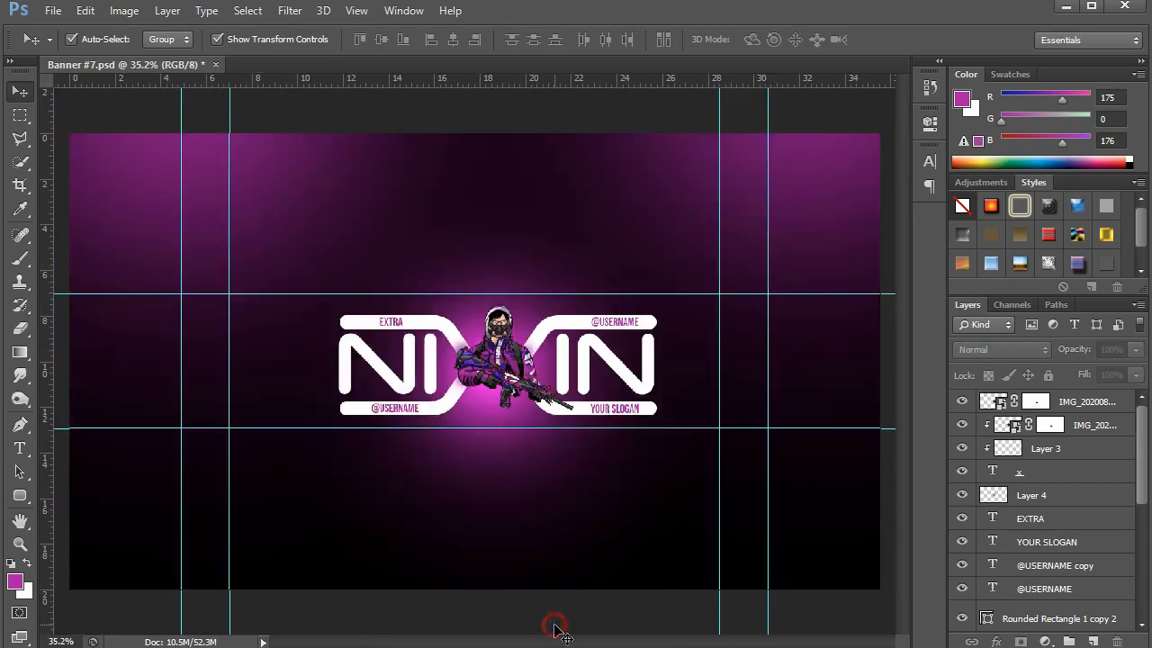
pyautogui.hotkey('ctrl', '+')
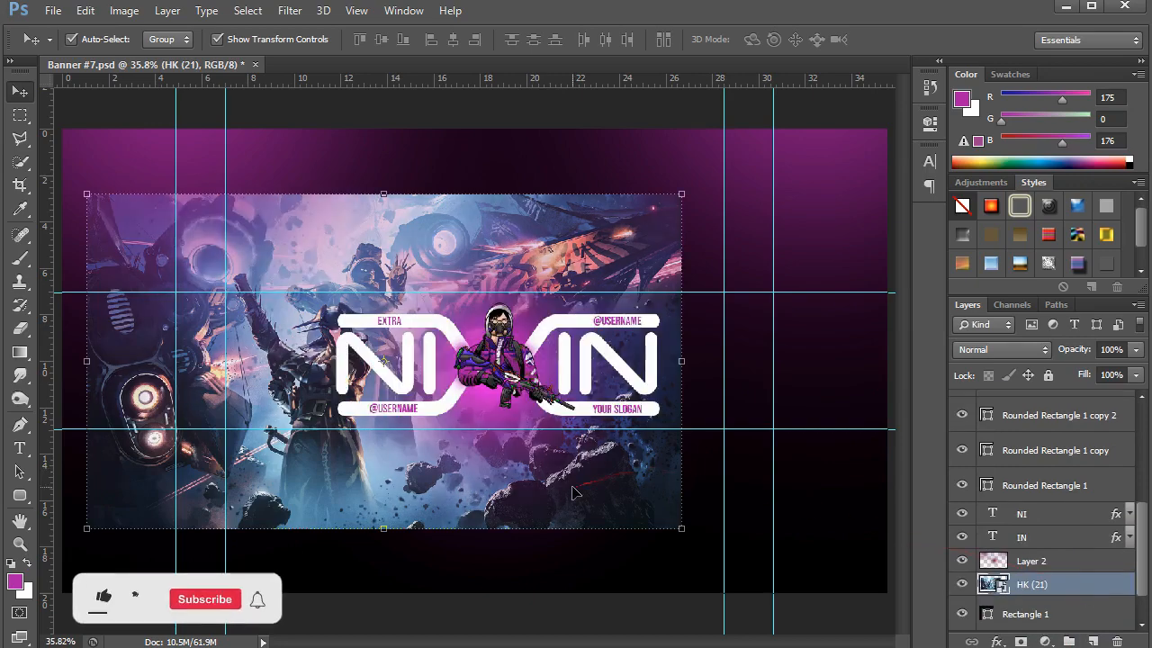
pyautogui.moveTo(535, 473); pyautogui.dragTo(497, 471)
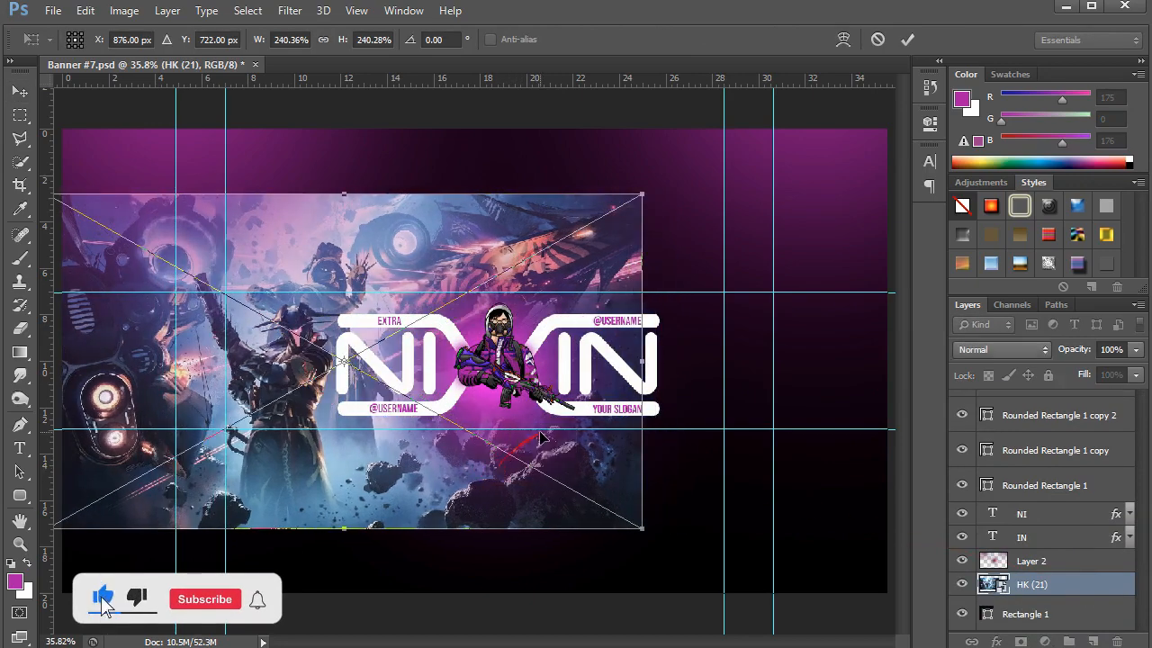
pyautogui.click(907, 40)
# Duplicate the HK (21) layer, scale the original to about 446% and shift it right to cover the banner
pyautogui.scroll(-2, 576, 328)
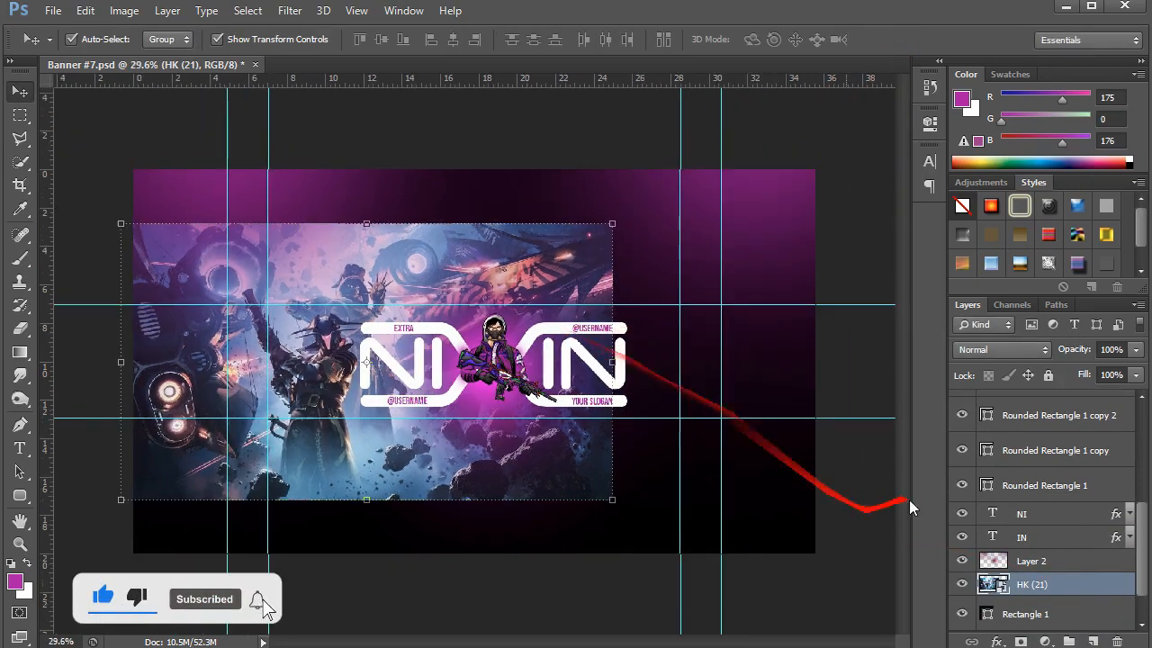
pyautogui.hotkey('ctrl', 'j')
pyautogui.click(1039, 608)
pyautogui.hotkey('ctrl', 't')
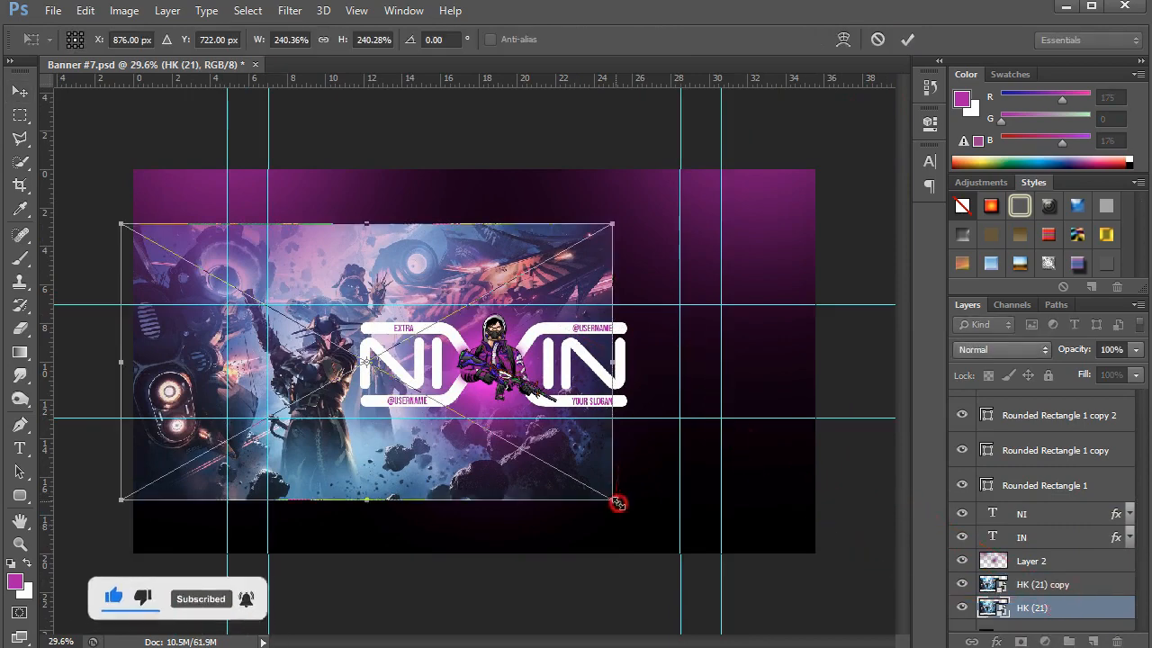
pyautogui.moveTo(614, 500); pyautogui.dragTo(857, 566)
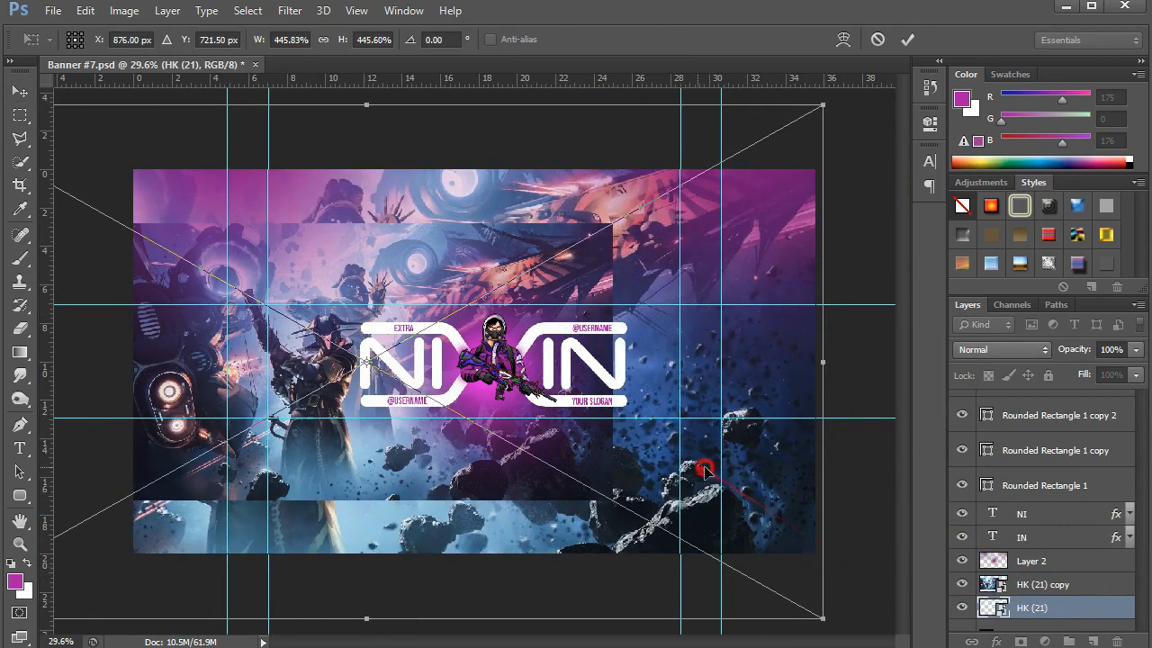
pyautogui.moveTo(698, 469); pyautogui.dragTo(745, 475)
pyautogui.press('Return')
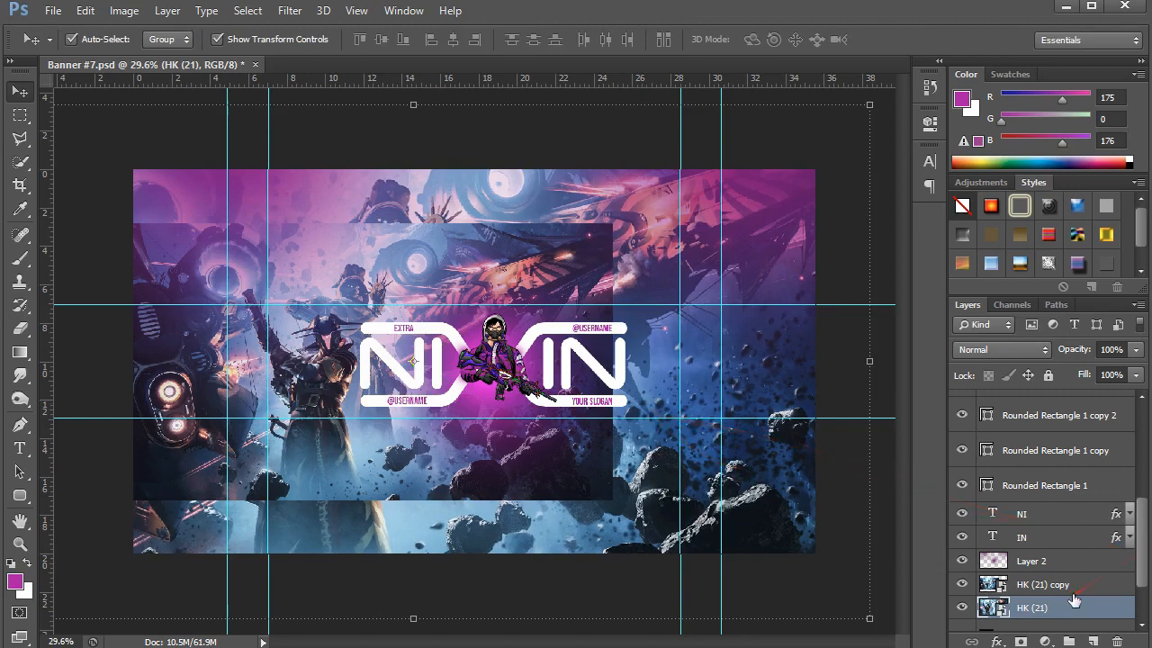
# Add an inverted mask to the enlarged HK (21) layer and brush white at 411 px to reveal artwork on the banner's right side
pyautogui.click(1023, 641)
pyautogui.hotkey('ctrl', 'i')
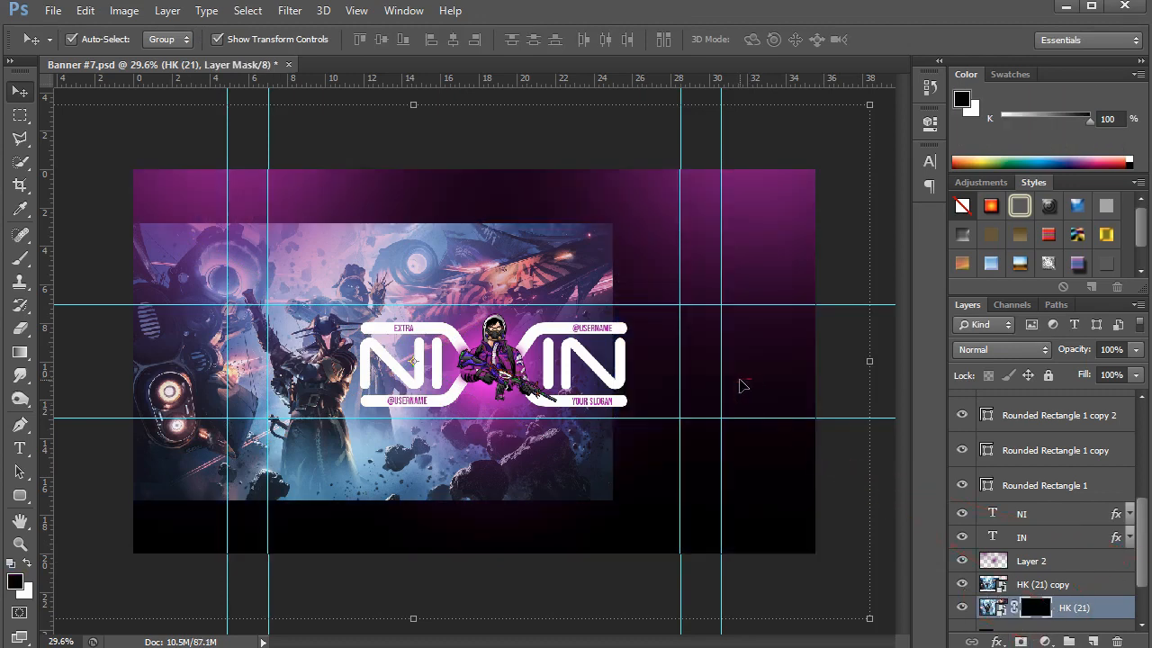
pyautogui.press('b')
pyautogui.press('x')
pyautogui.moveTo(666, 322)
pyautogui.mouseDown()
pyautogui.moveTo(807, 361)
pyautogui.moveTo(733, 397)
pyautogui.moveTo(631, 397)
pyautogui.moveTo(611, 370)
pyautogui.moveTo(585, 364)
pyautogui.mouseUp()
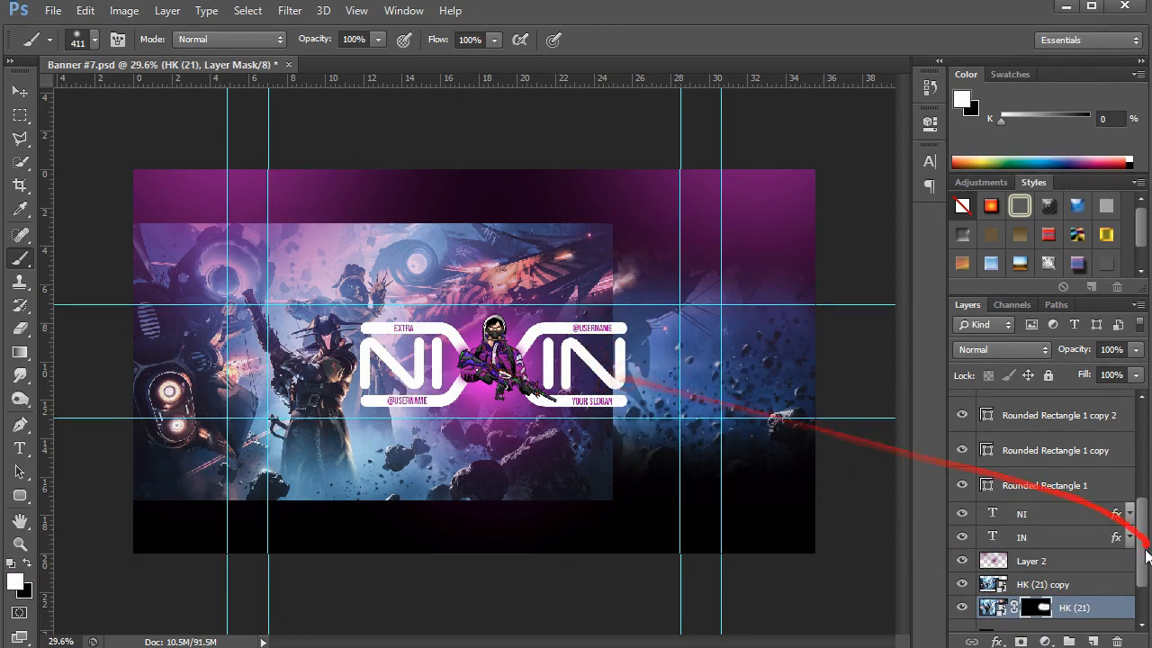
# Mask the HK (21) copy layer and brush black at 411 px over its right edge to blend it into the enlarged artwork
pyautogui.click(1053, 584)
pyautogui.click(1024, 641)
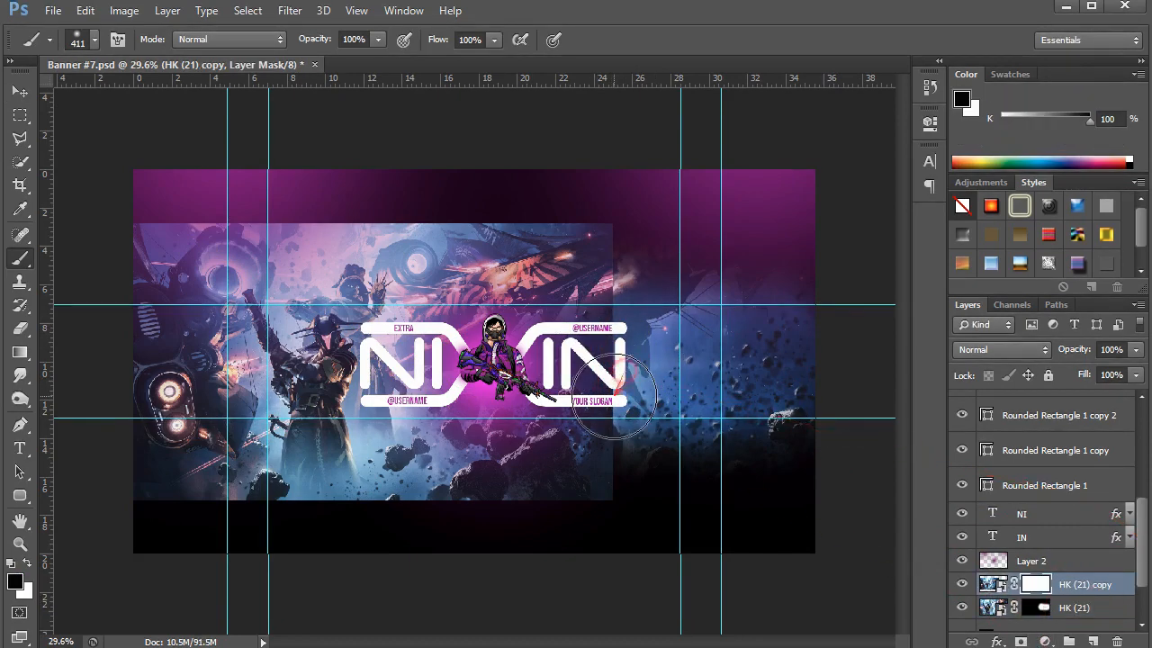
pyautogui.moveTo(660, 365)
pyautogui.mouseDown()
pyautogui.moveTo(700, 363)
pyautogui.moveTo(699, 324)
pyautogui.moveTo(700, 365)
pyautogui.moveTo(682, 360)
pyautogui.moveTo(707, 321)
pyautogui.moveTo(689, 322)
pyautogui.moveTo(720, 414)
pyautogui.mouseUp()
pyautogui.press('v')
pyautogui.click(720, 414)
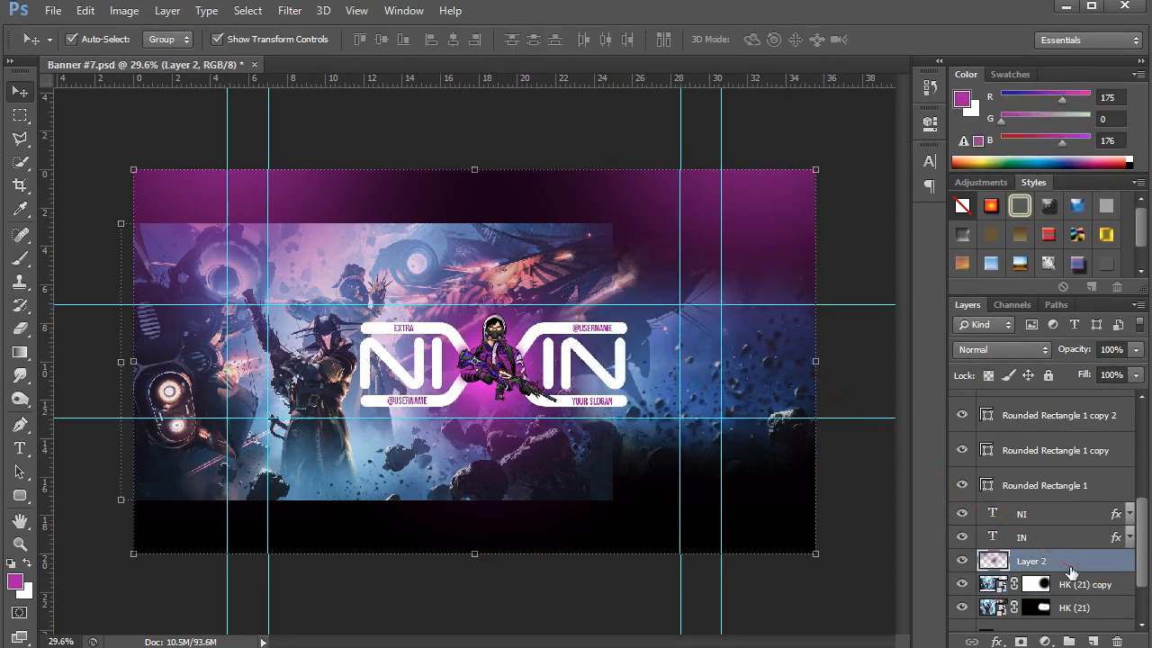
# Add a Gradient Map adjustment above the HK (21) copy layer and set the gradient's white stop to black 000000
pyautogui.click(1079, 584)
pyautogui.click(1045, 641)
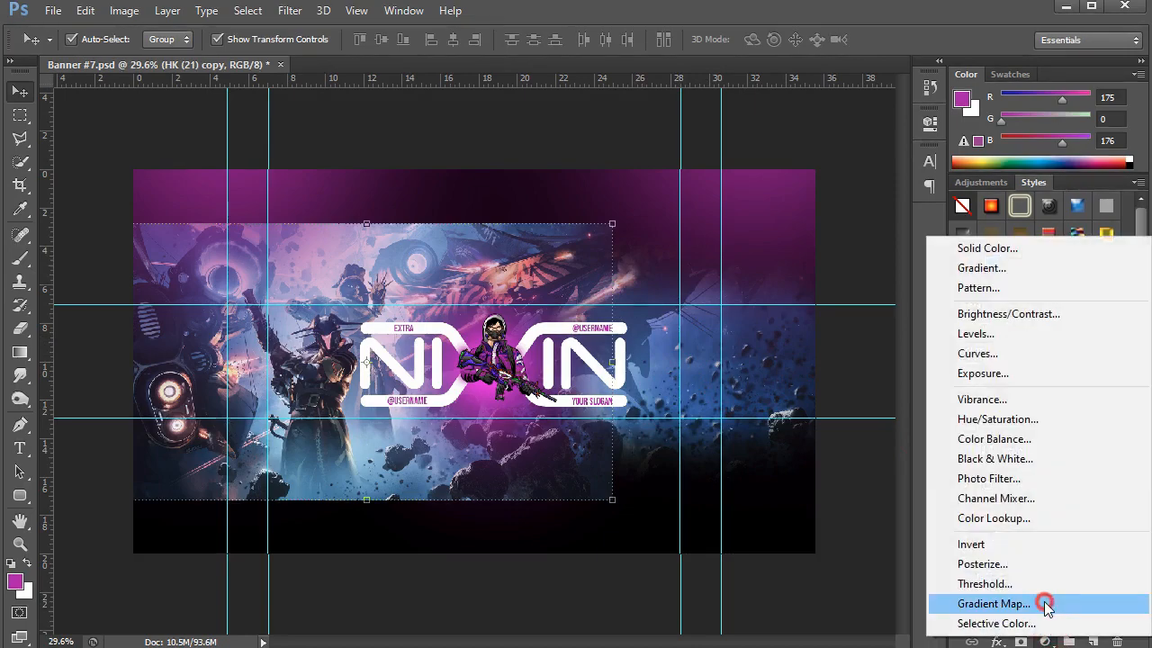
pyautogui.click(836, 599)
pyautogui.click(810, 175)
pyautogui.click(920, 368)
pyautogui.click(666, 439)
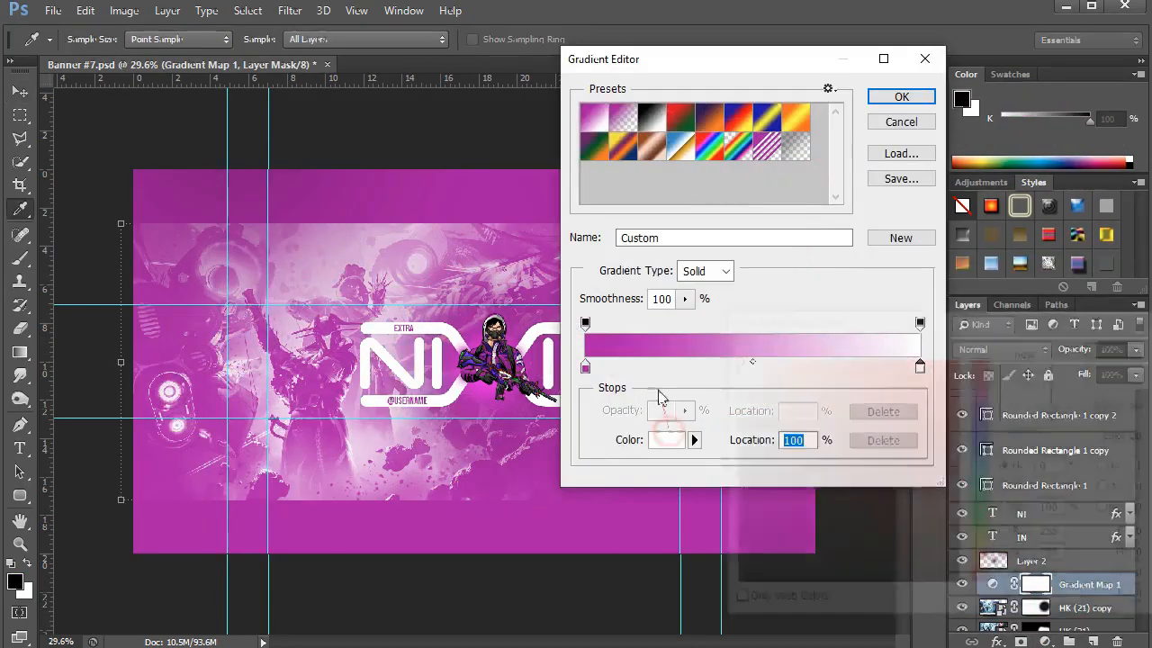
pyautogui.moveTo(754, 490); pyautogui.dragTo(719, 599)
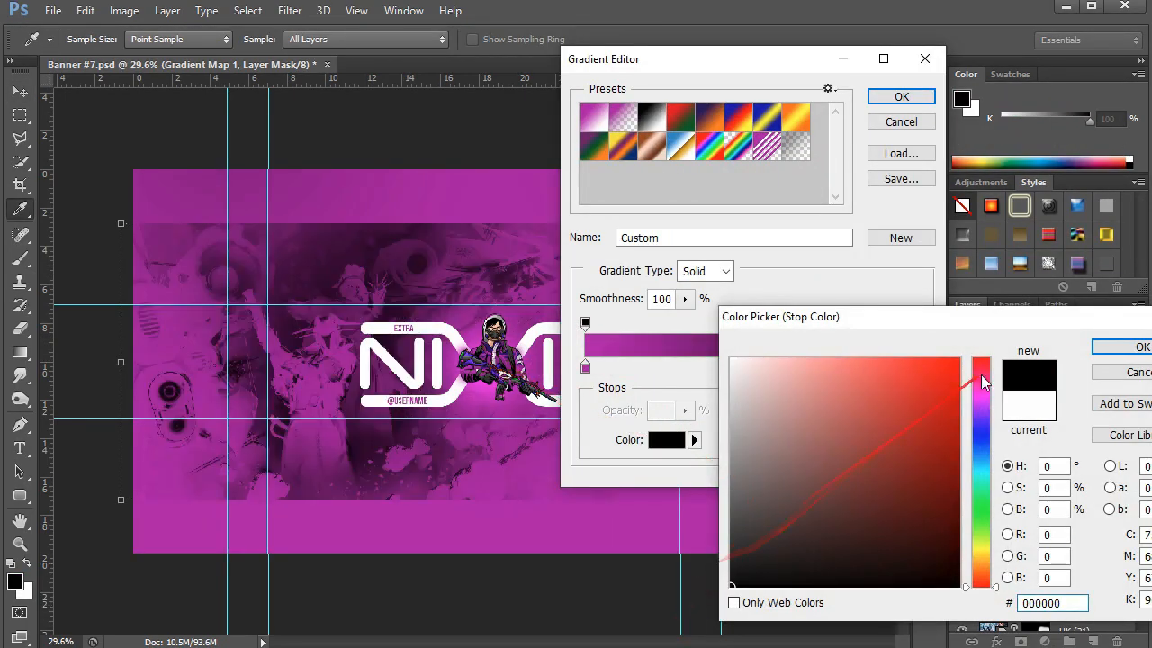
pyautogui.click(1140, 347)
pyautogui.click(902, 96)
# Reopen the Gradient Map's gradient and set its dark end stop to the deep purple 1e0027
pyautogui.click(669, 211)
pyautogui.click(763, 173)
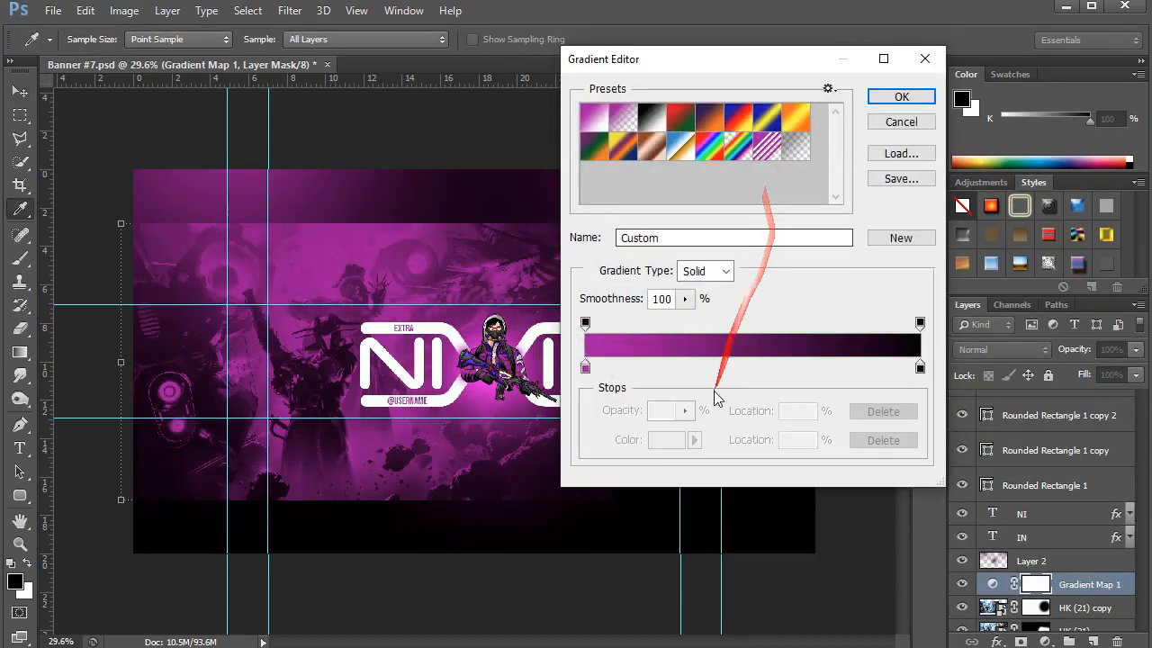
pyautogui.click(920, 367)
pyautogui.click(666, 439)
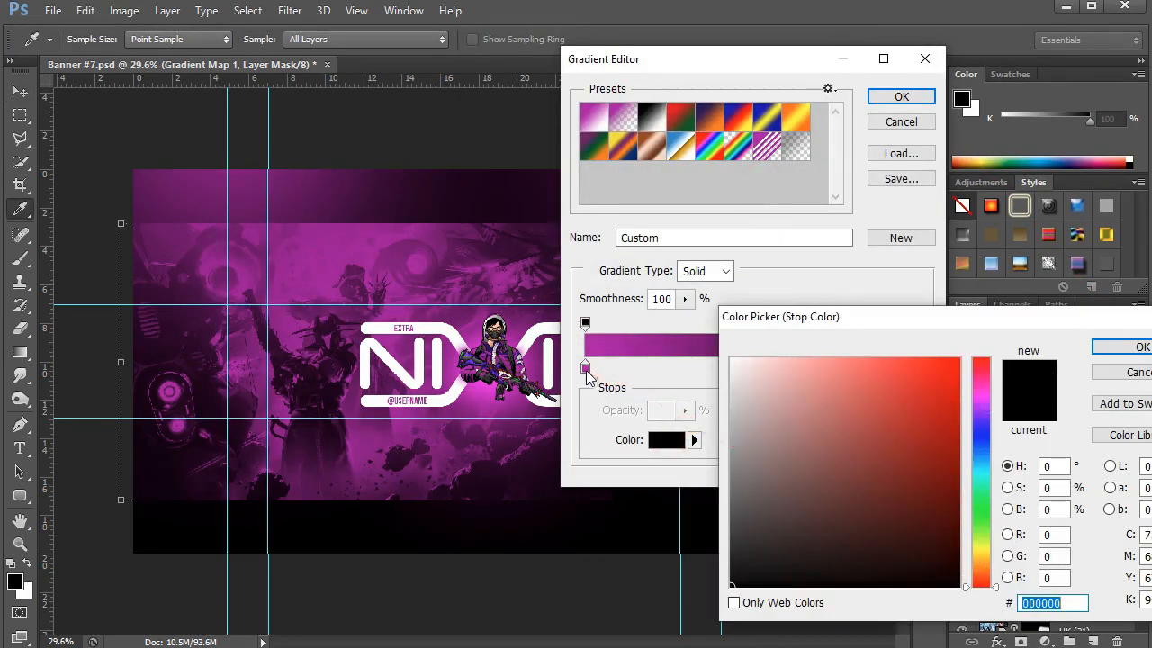
pyautogui.write('ffffff')
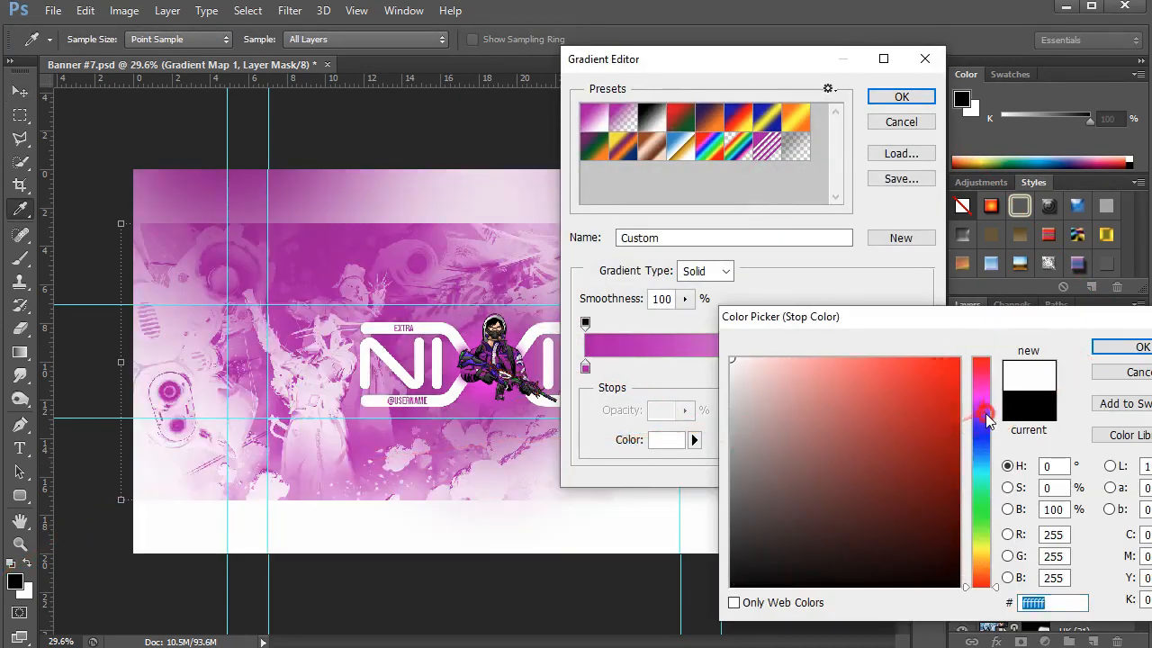
pyautogui.click(986, 414)
pyautogui.moveTo(954, 400); pyautogui.dragTo(1047, 309)
pyautogui.moveTo(952, 490); pyautogui.dragTo(974, 530)
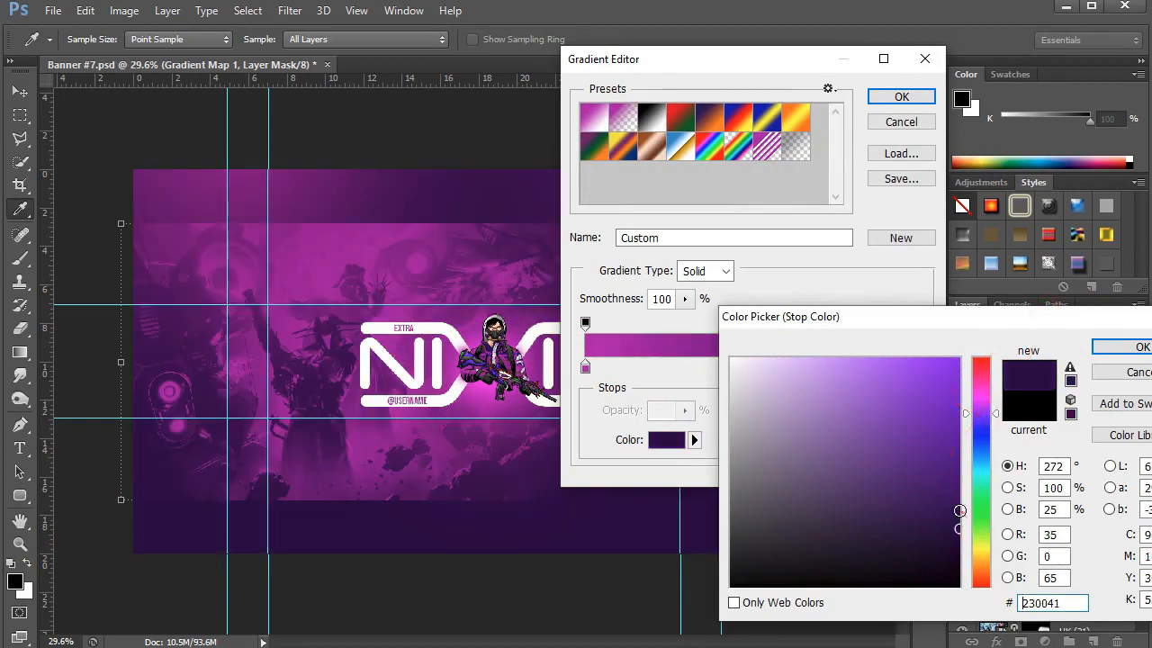
pyautogui.moveTo(977, 415); pyautogui.dragTo(983, 409)
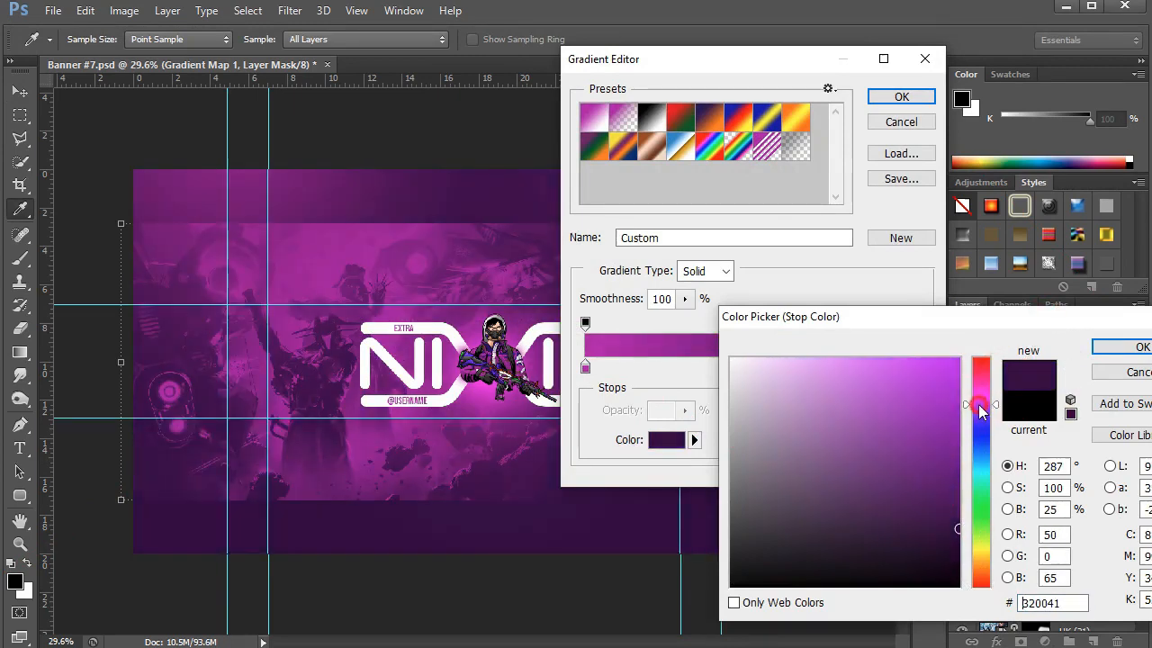
pyautogui.moveTo(957, 538); pyautogui.dragTo(958, 554)
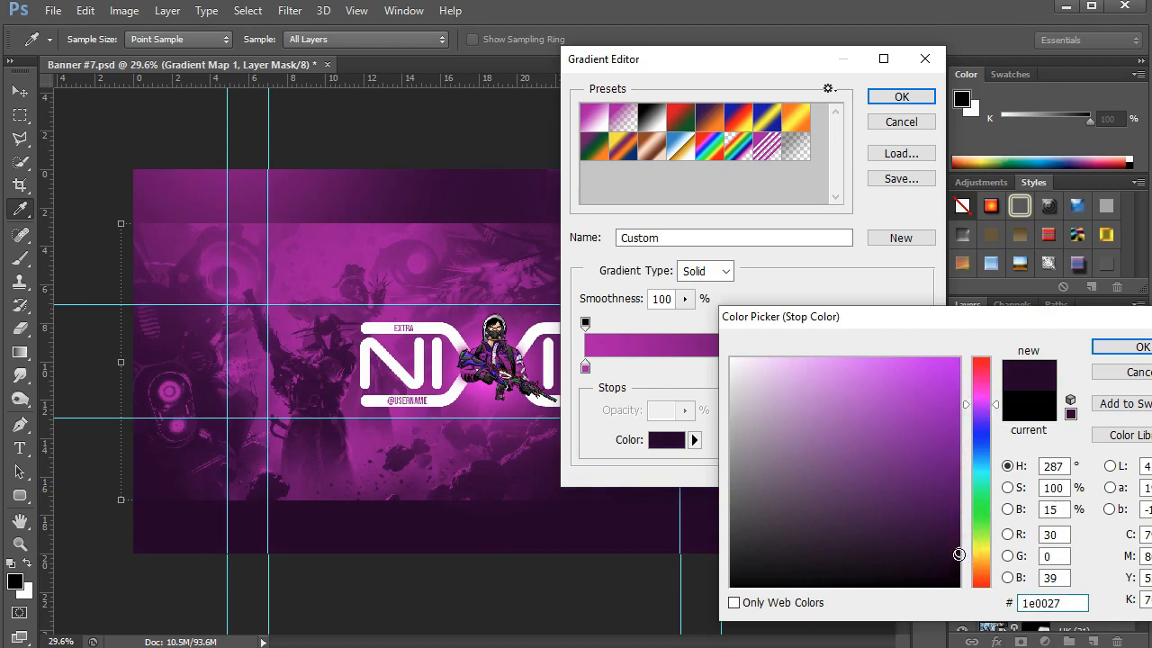
pyautogui.click(1141, 346)
pyautogui.click(901, 96)
pyautogui.click(875, 110)
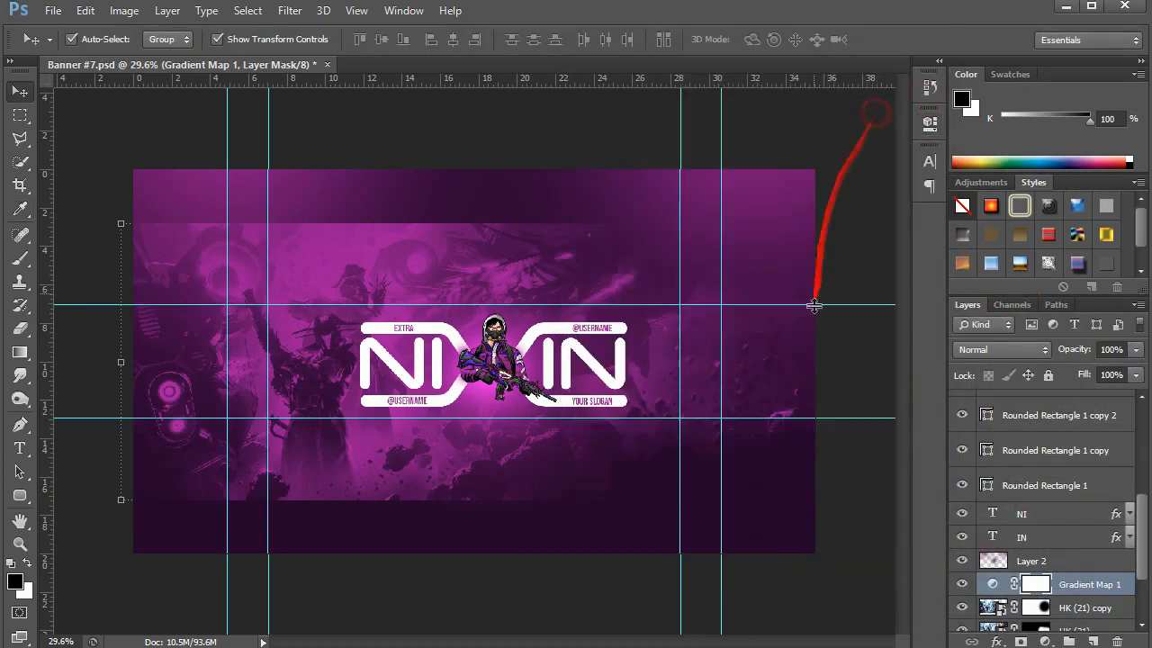
# Select both the HK (21) copy and HK (21) layers and lower their opacity to dim the artwork
pyautogui.click(1084, 608)
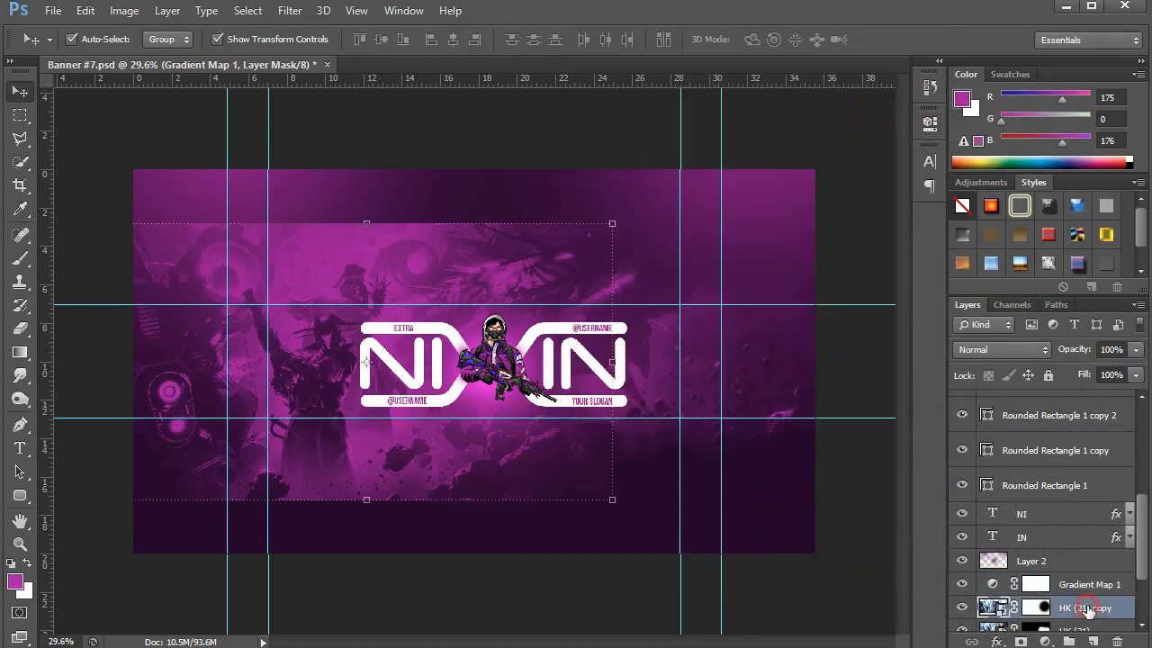
pyautogui.keyDown('shift'); pyautogui.click(1087, 609); pyautogui.keyUp('shift')
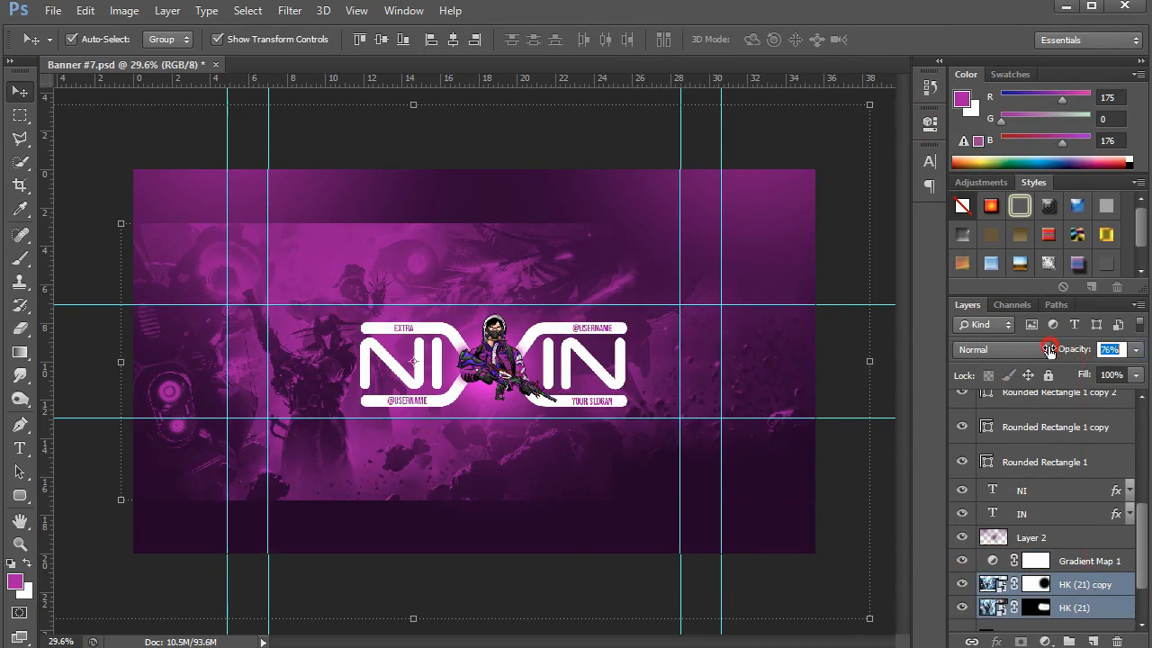
pyautogui.moveTo(1049, 349); pyautogui.dragTo(1043, 349)
pyautogui.click(846, 405)
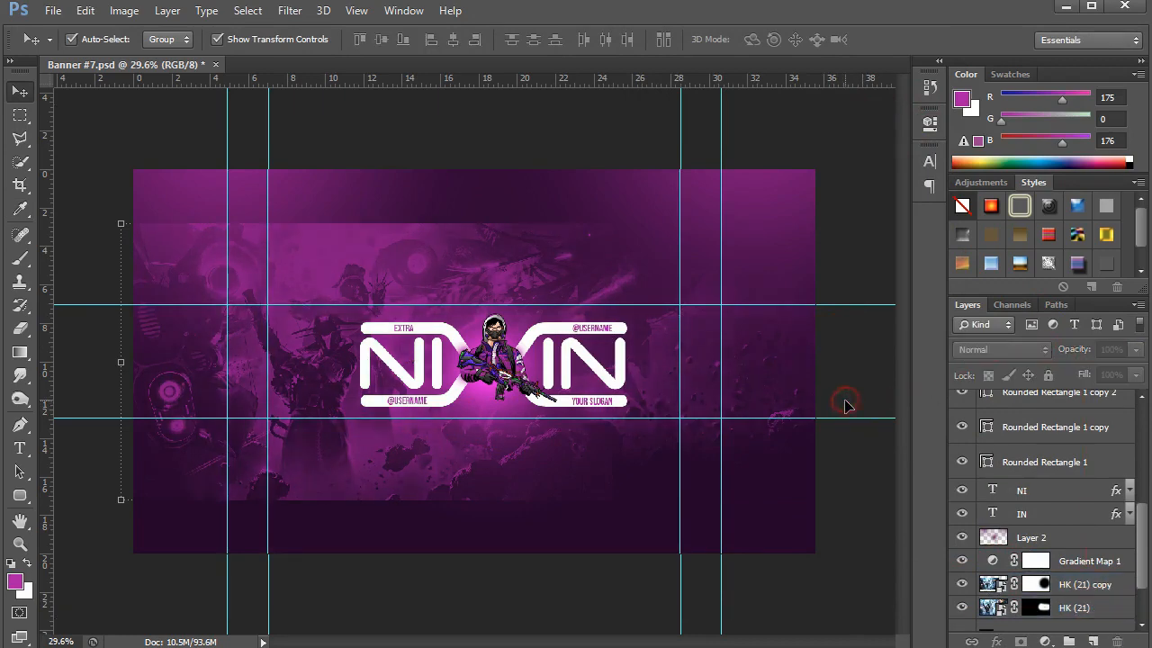
# Cycle Layer 4, the glow behind the character, through other blend modes such as Hard Light
pyautogui.click(493, 396)
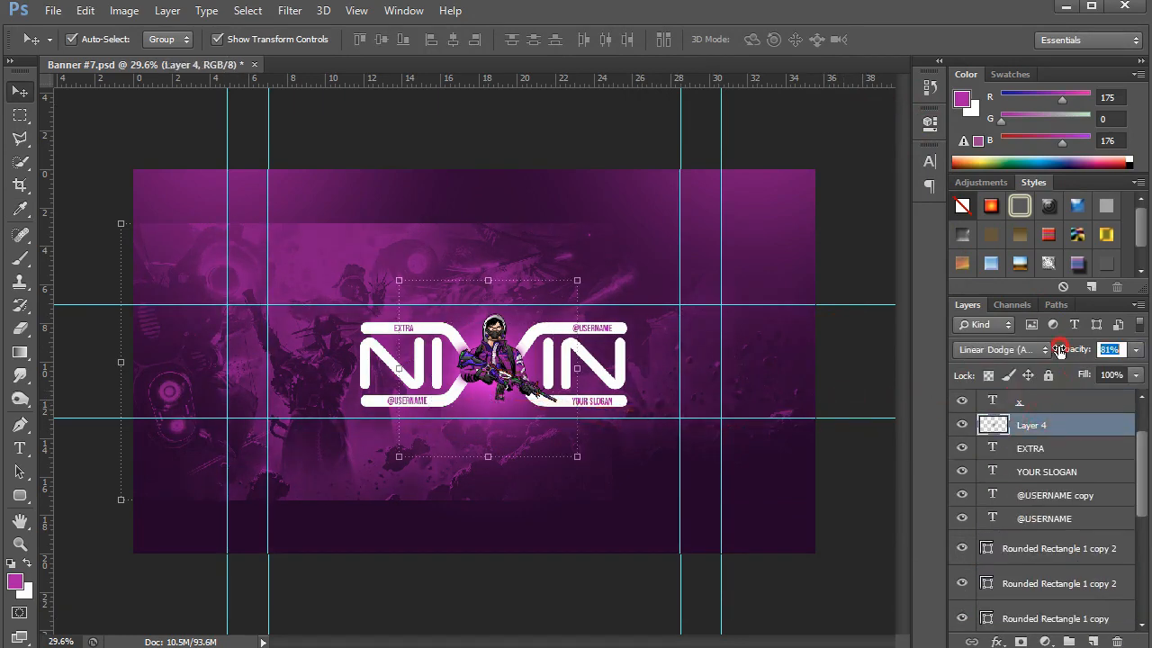
pyautogui.click(1037, 352)
pyautogui.click(1036, 351)
pyautogui.scroll(-1, 1038, 356)
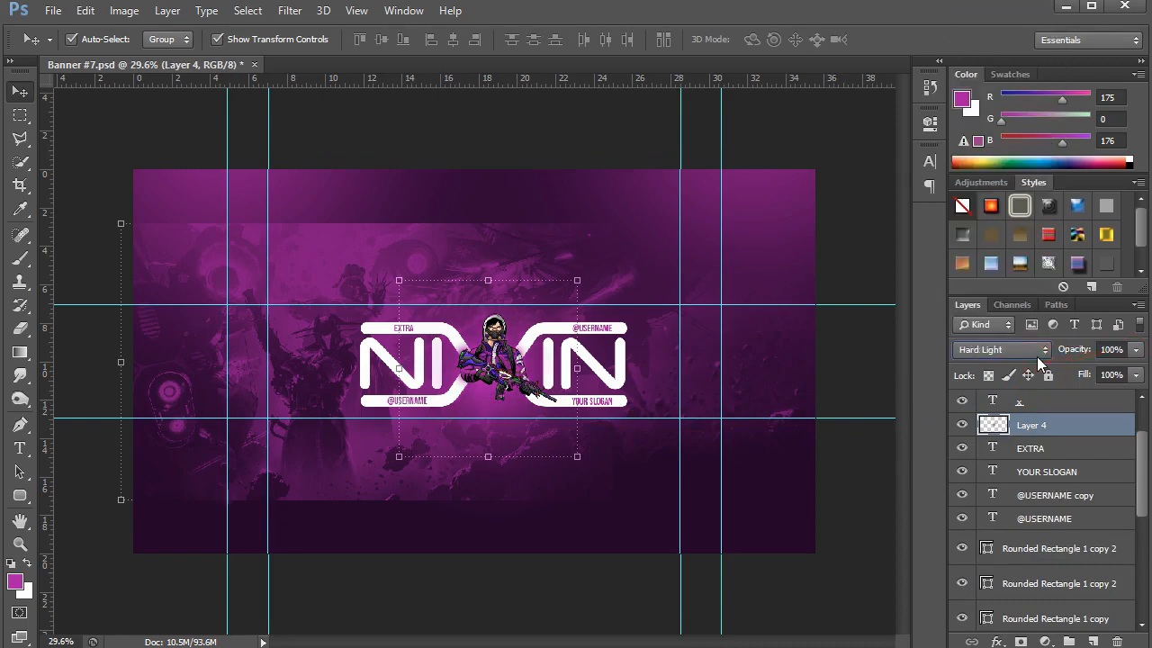
pyautogui.click(756, 403)
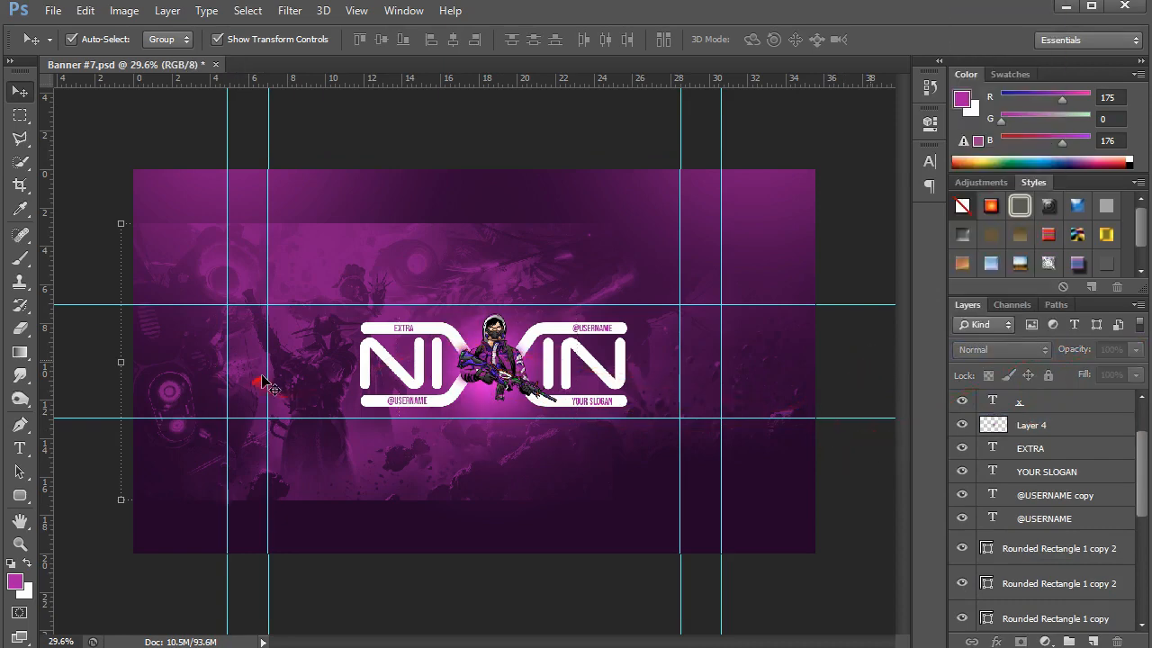
# Try several blend modes on the purple glow in Layer 2 and set it to Linear Dodge (Add)
pyautogui.click(788, 410)
pyautogui.click(1018, 351)
pyautogui.click(1018, 351)
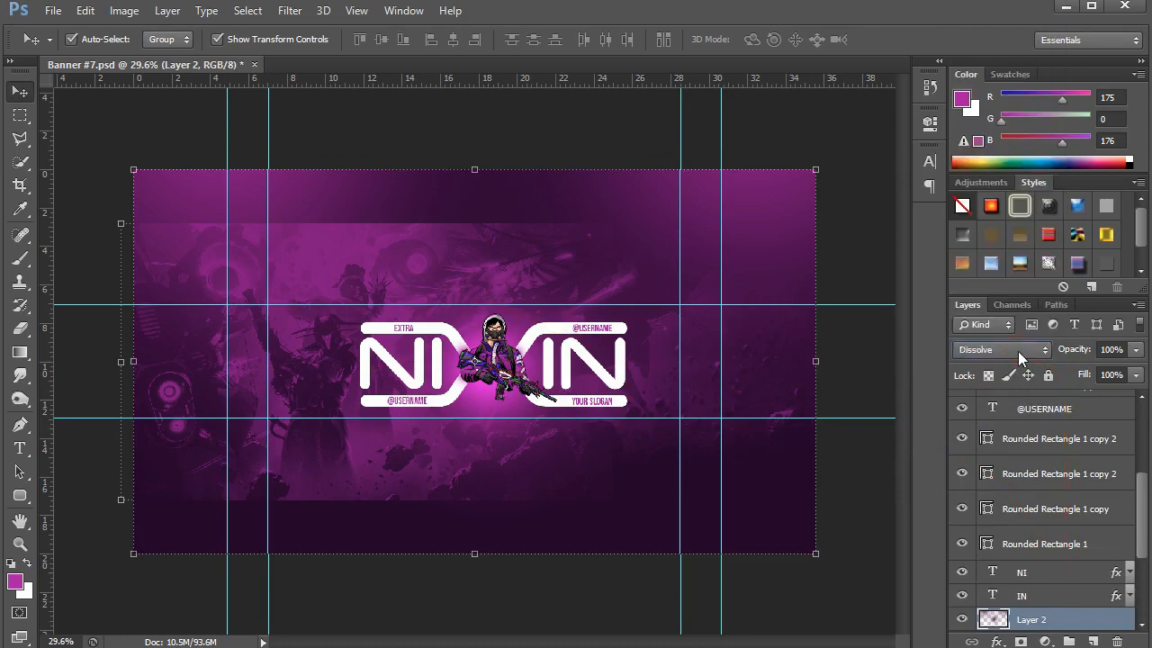
pyautogui.scroll(-9, 1018, 351)
pyautogui.scroll(-6, 1018, 352)
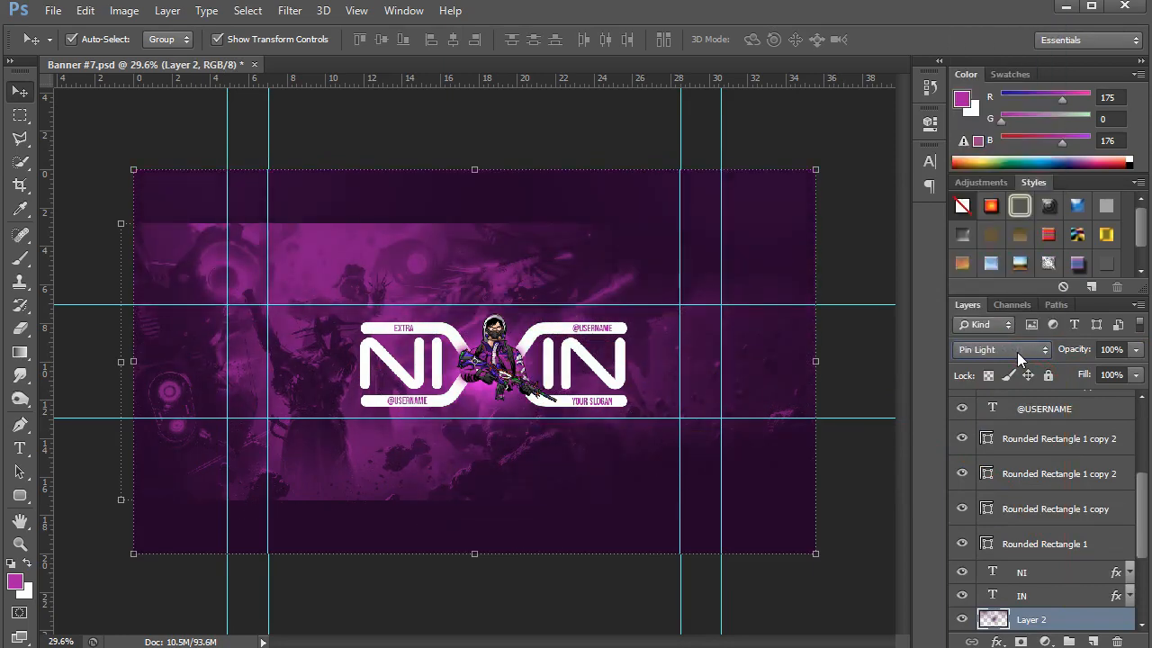
pyautogui.click(1017, 352)
pyautogui.click(989, 63)
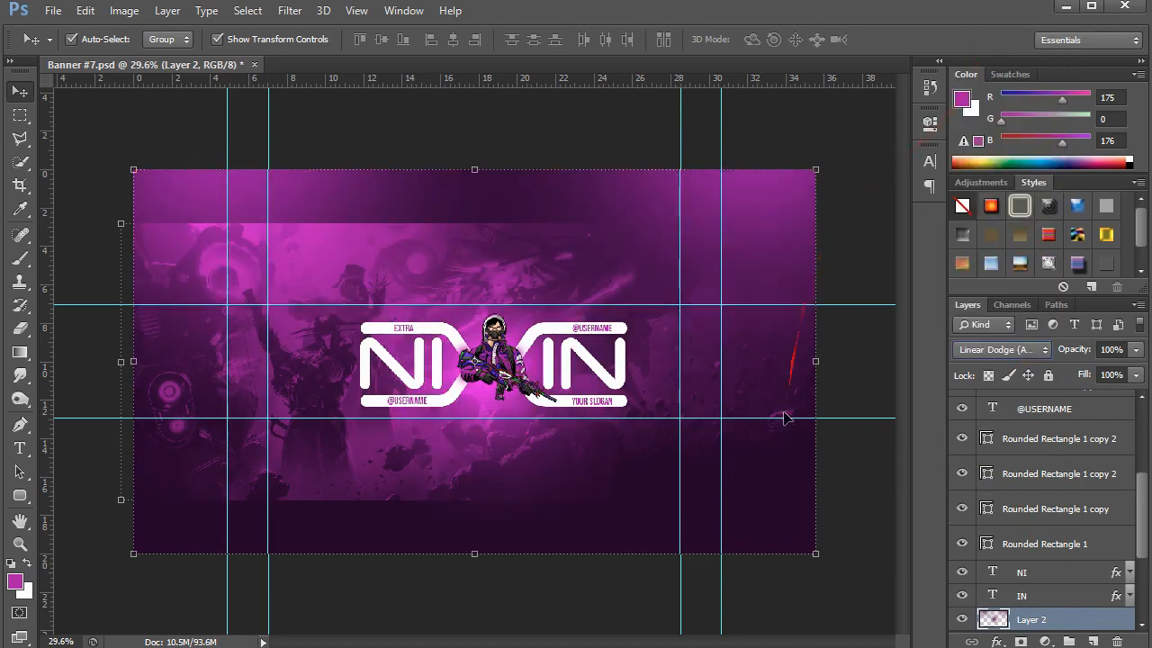
pyautogui.click(862, 431)
# Select Layer 2 and move its purple glow down so that its upper edge sits just above the lettering area
pyautogui.moveTo(797, 185); pyautogui.dragTo(792, 268)
pyautogui.hotkey('ctrl', 'z')
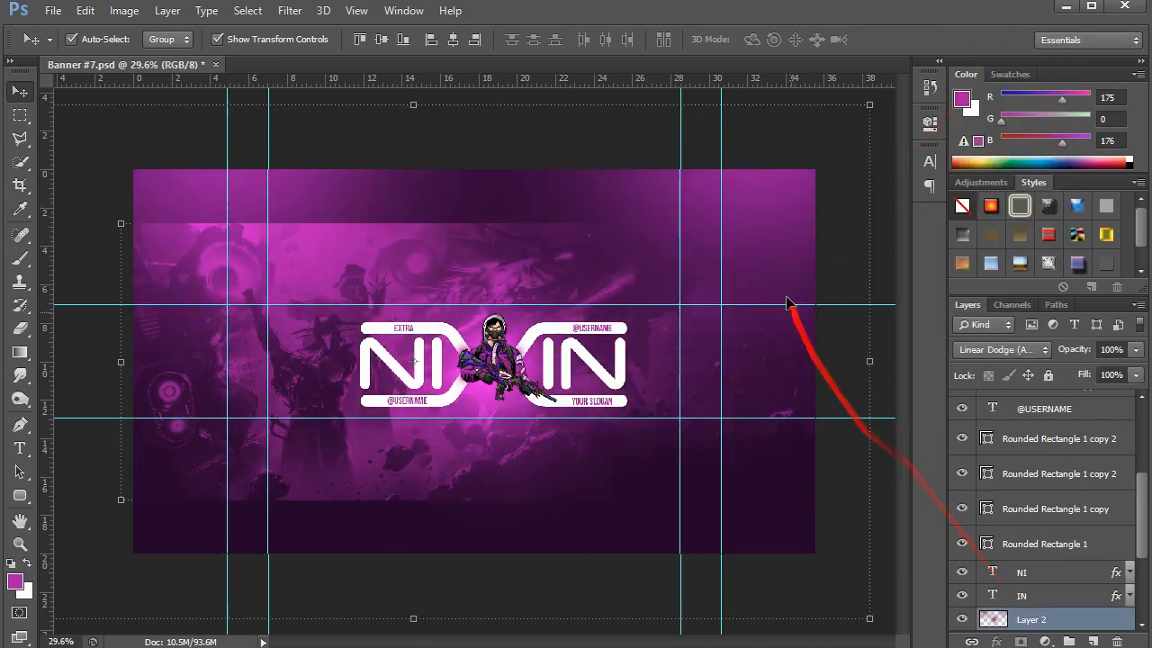
pyautogui.moveTo(772, 211); pyautogui.dragTo(773, 271)
pyautogui.scroll(-2, 1006, 548)
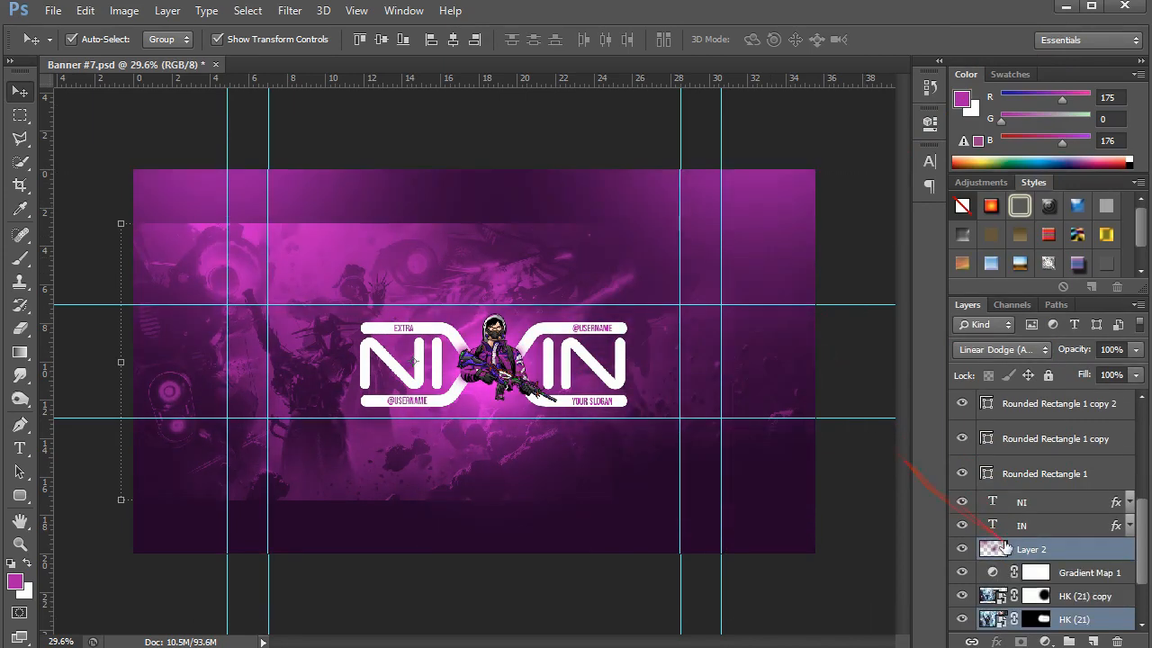
pyautogui.click(976, 552)
pyautogui.moveTo(771, 216); pyautogui.dragTo(771, 312)
# Paint a soft purple glow on Layer 2 behind the character with the 783 px brush
pyautogui.press('b')
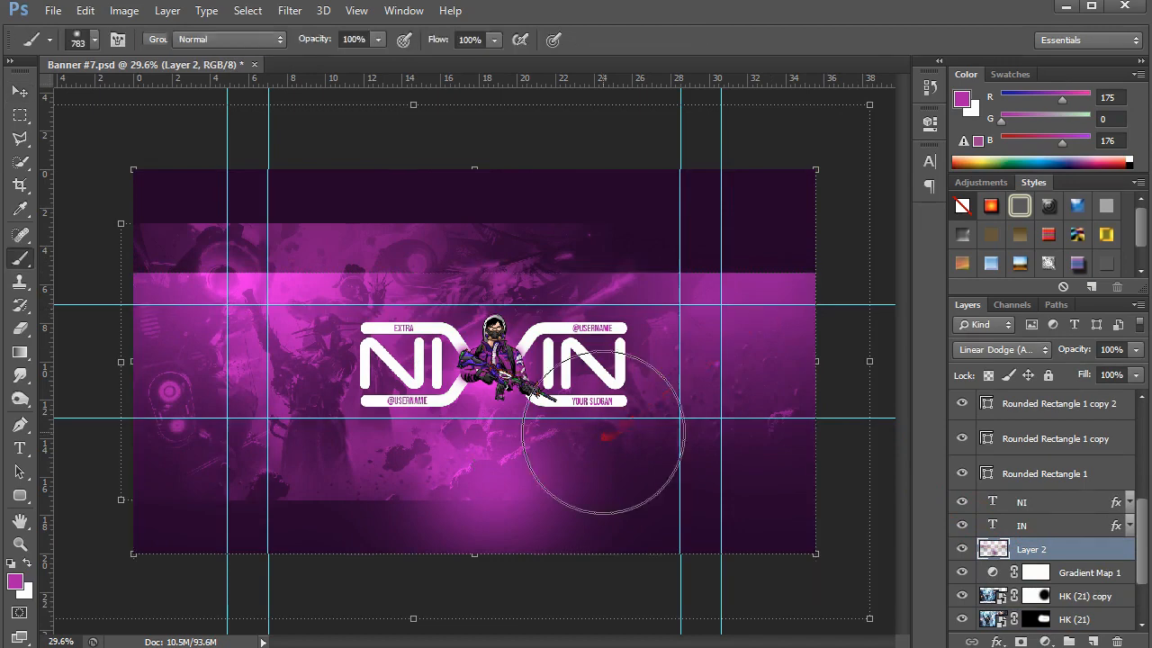
pyautogui.click(489, 370)
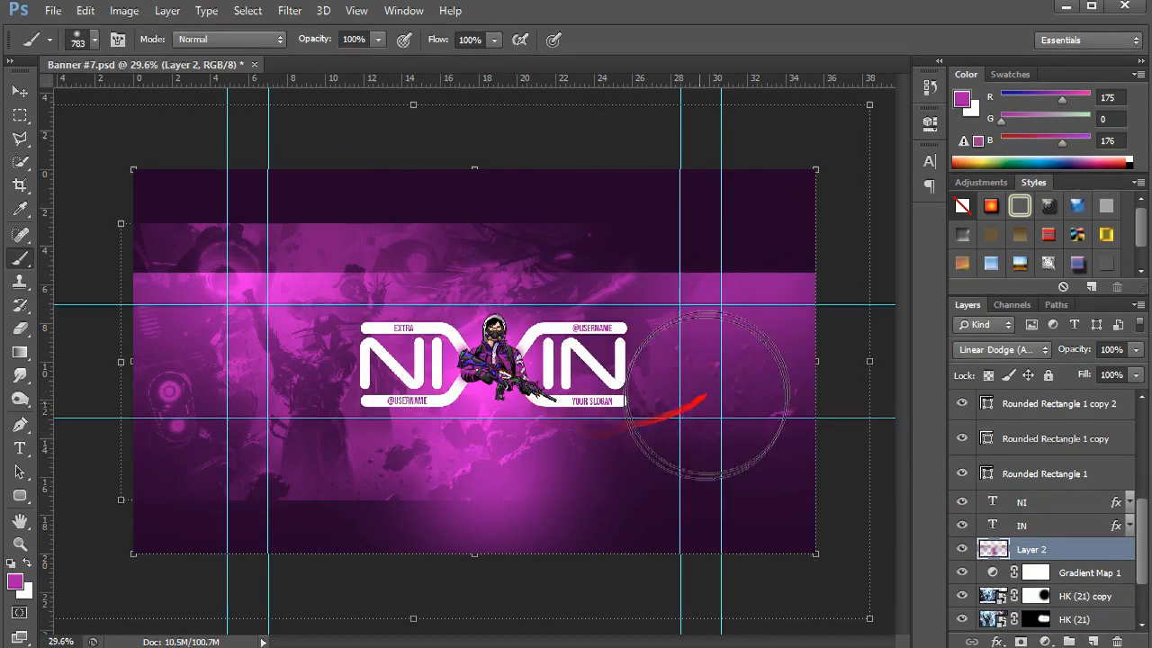
pyautogui.press('v')
pyautogui.click(846, 154)
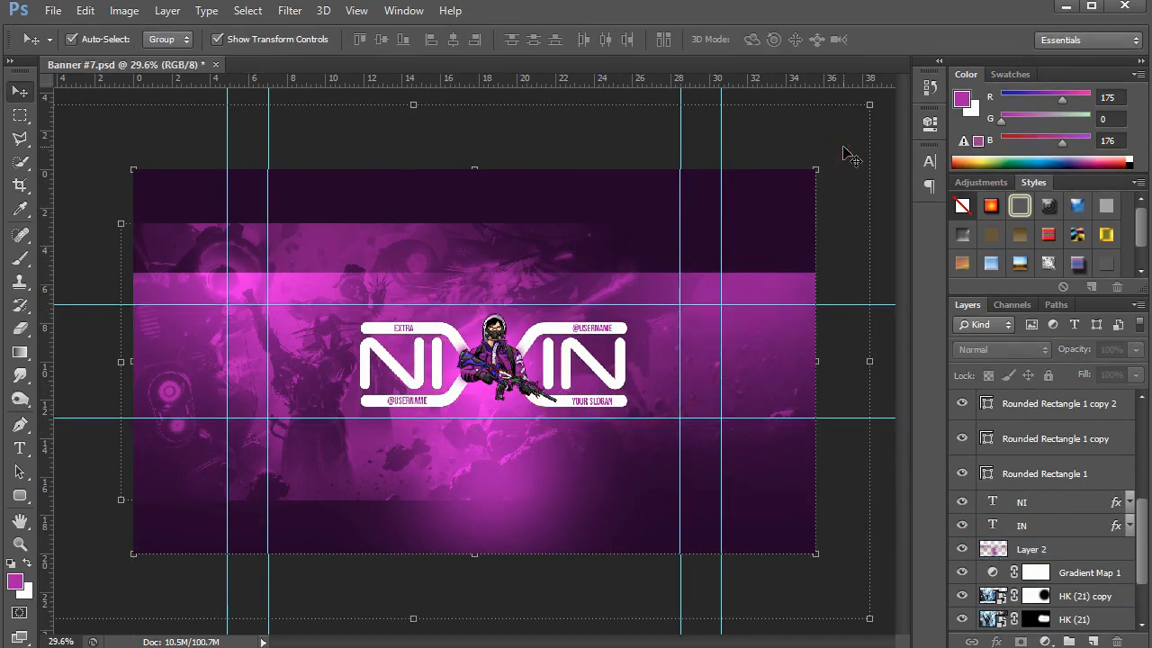
# Select all layers from the IN text up to the top character image, duplicate them and merge the duplicates into one layer
pyautogui.hotkey('ctrl', '+')
pyautogui.hotkey('ctrl', '+')
pyautogui.hotkey('ctrl', '+')
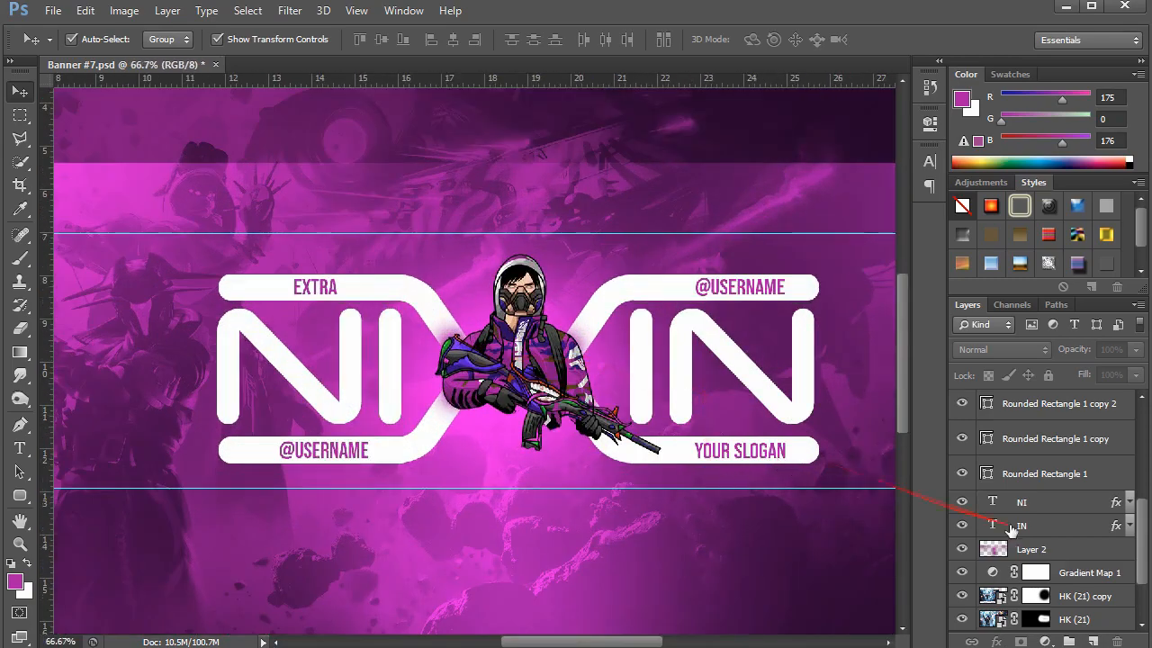
pyautogui.click(1011, 527)
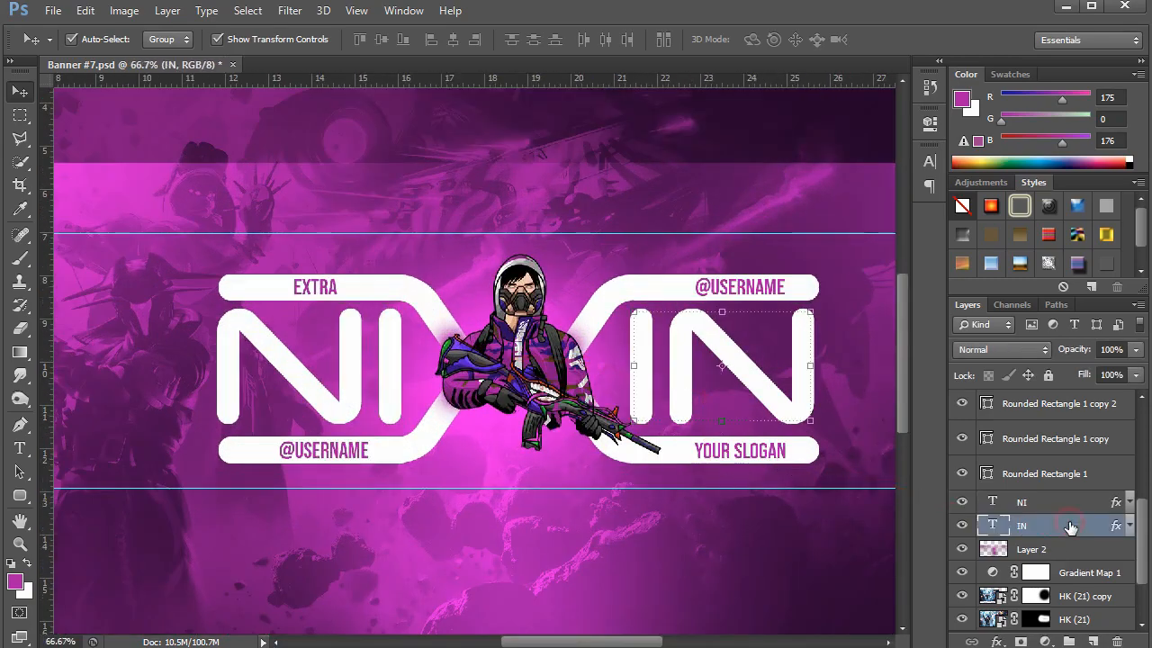
pyautogui.scroll(5, 1071, 450)
pyautogui.keyDown('shift'); pyautogui.click(1080, 402); pyautogui.keyUp('shift')
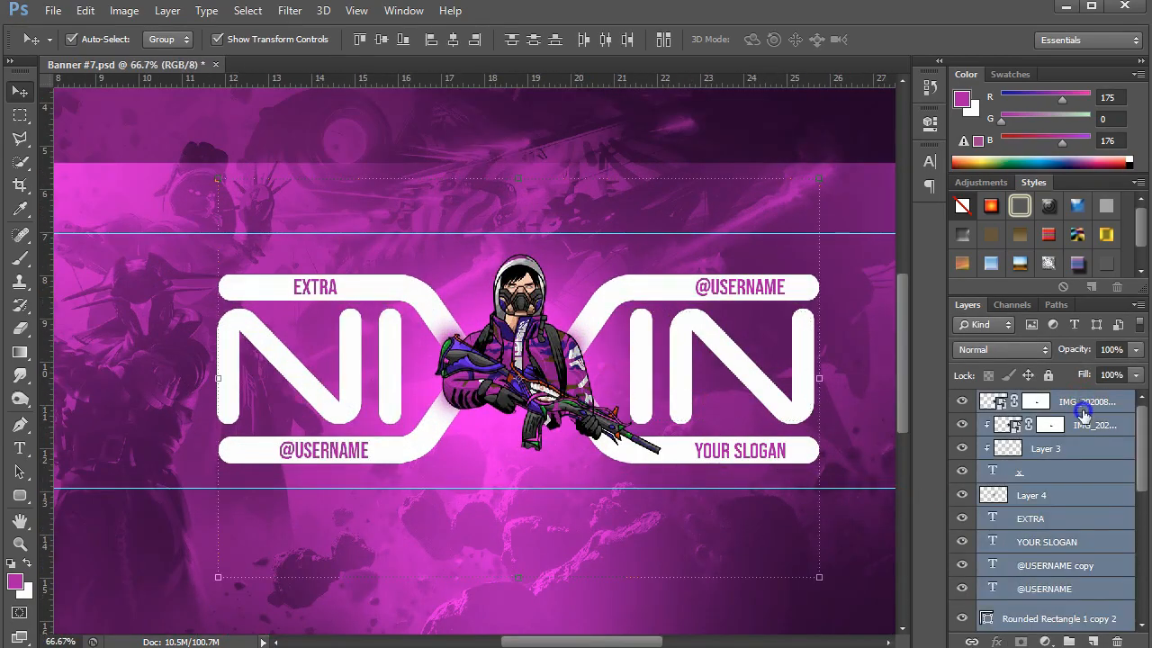
pyautogui.rightClick(1084, 412)
pyautogui.click(878, 137)
pyautogui.hotkey('ctrl', 'z')
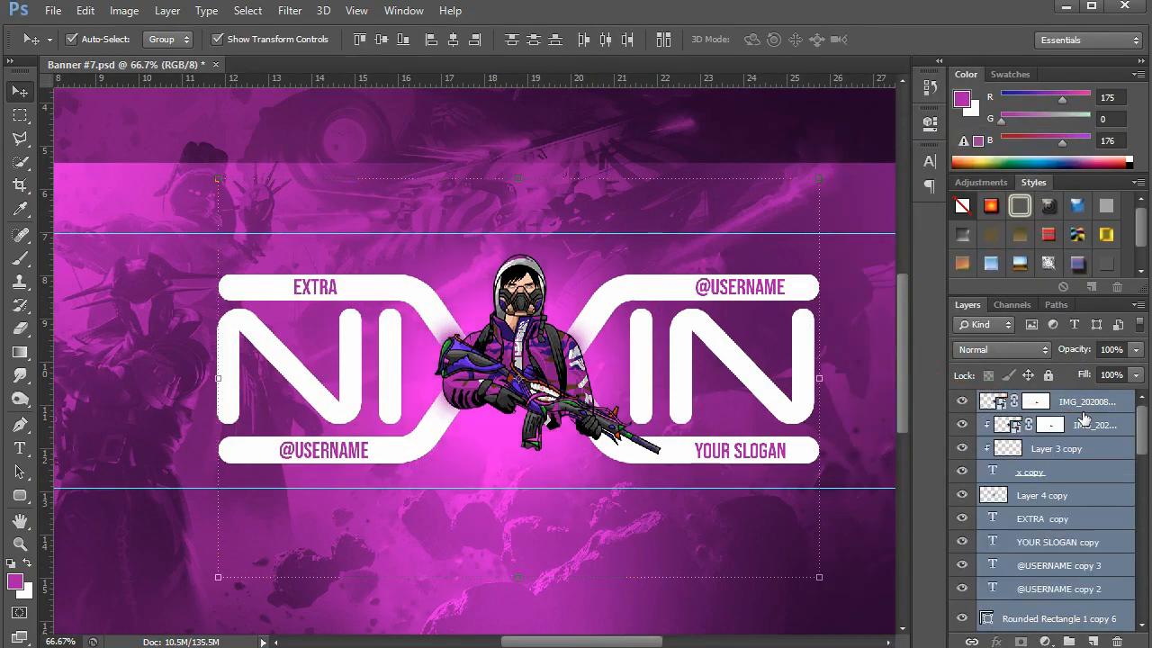
pyautogui.hotkey('ctrl', 'e')
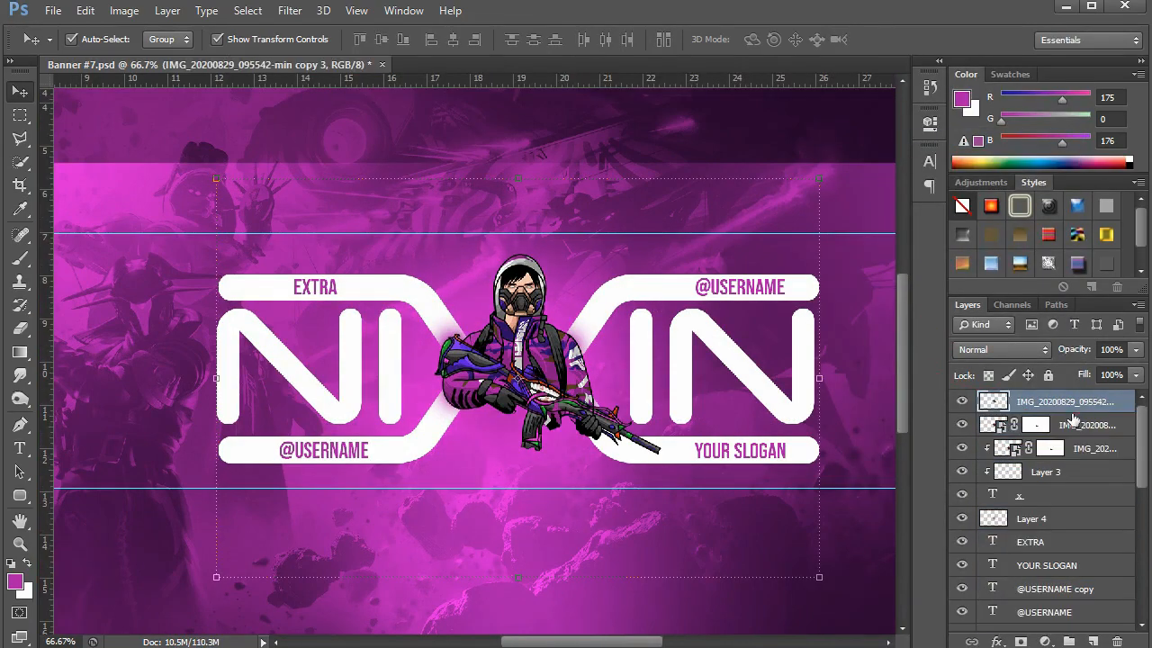
# Group the original character, text and rounded rectangle layers beneath the merged copy
pyautogui.hotkey('ctrl', 'z')
pyautogui.scroll(-5, 1075, 423)
pyautogui.keyDown('shift'); pyautogui.click(1070, 492); pyautogui.keyUp('shift')
pyautogui.hotkey('ctrl', 'g')
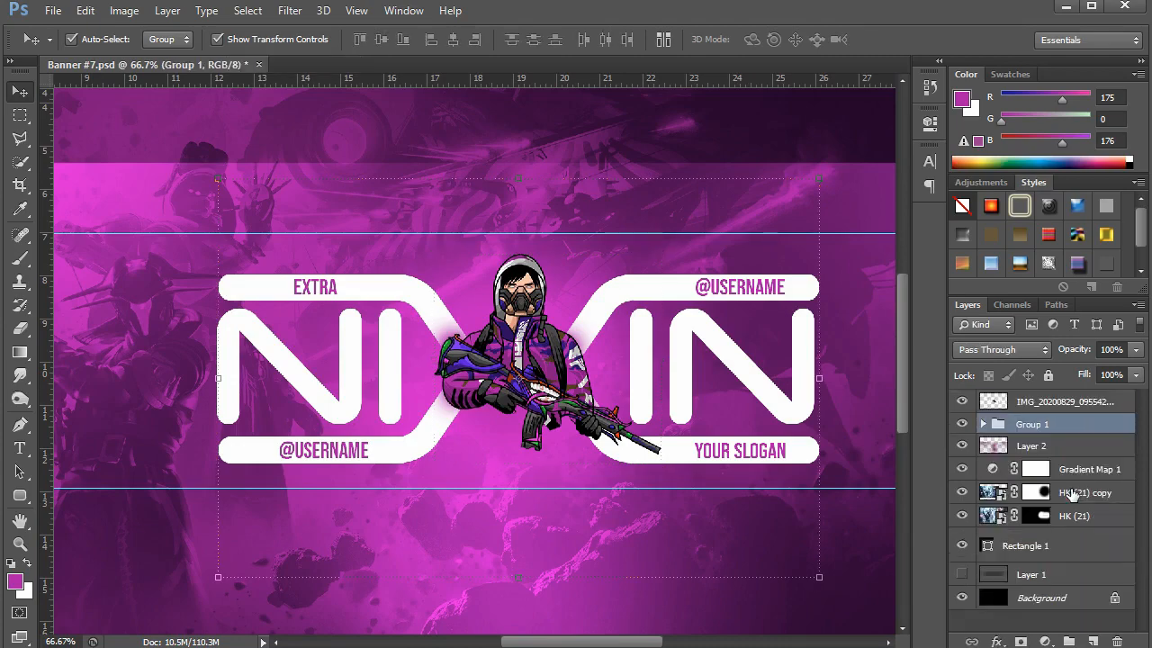
# Add a black Multiply drop shadow to the merged copy with size 54 px and opacity 45%
pyautogui.scroll(1, 1033, 450)
pyautogui.click(965, 423)
pyautogui.click(1061, 403)
pyautogui.click(997, 638)
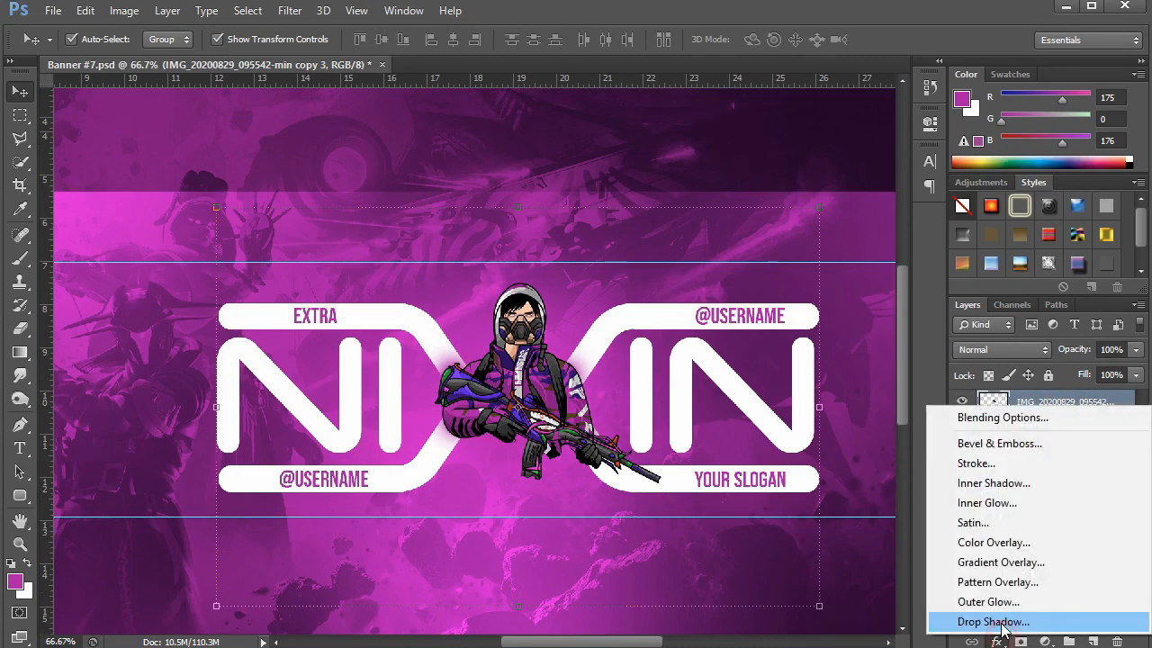
pyautogui.click(967, 620)
pyautogui.moveTo(997, 250); pyautogui.dragTo(1017, 252)
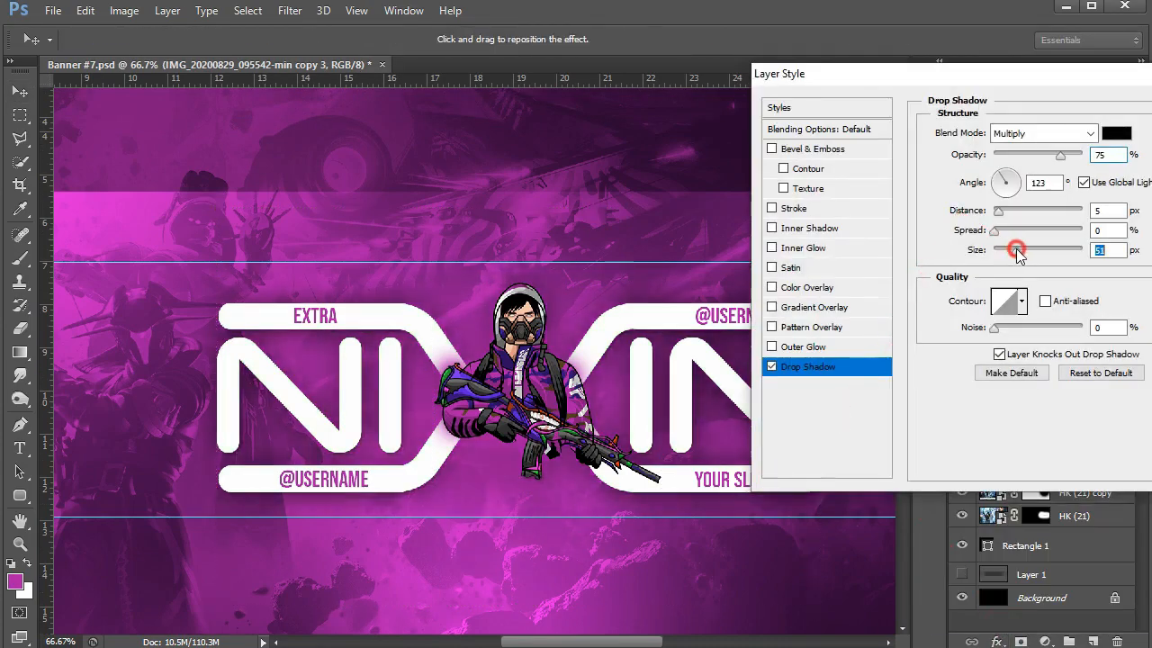
pyautogui.moveTo(1046, 158); pyautogui.dragTo(1031, 156)
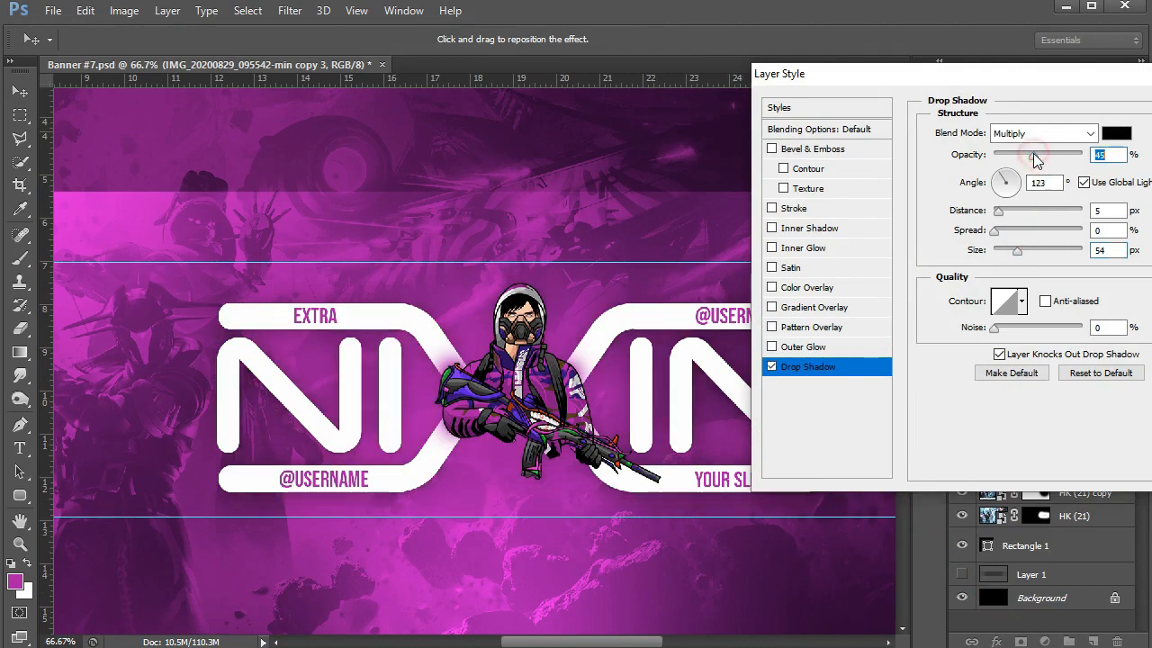
pyautogui.press('Return')
# Move the merged copy below Group 1 and darken it with a Hue/Saturation adjustment
pyautogui.moveTo(1041, 416); pyautogui.dragTo(1057, 458)
pyautogui.hotkey('ctrl', 'u')
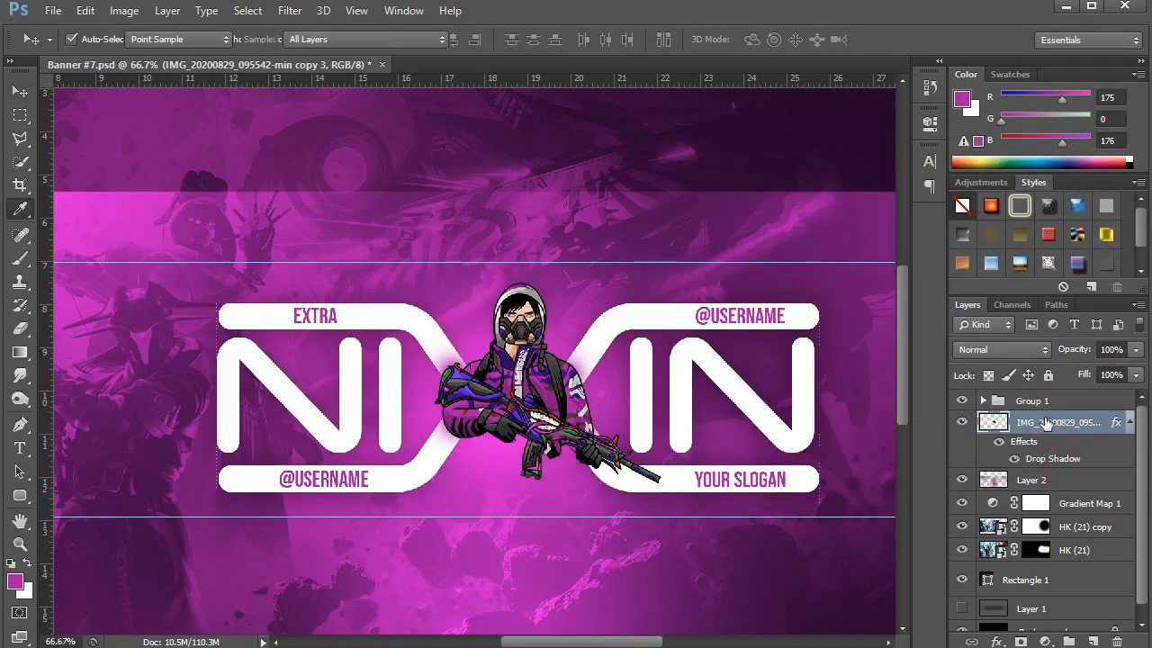
pyautogui.moveTo(738, 206); pyautogui.dragTo(658, 221)
pyautogui.press('Return')
# Soften the merged copy under Group 1 with a Gaussian Blur of about 40 px and lower its opacity to 51%
pyautogui.click(290, 10)
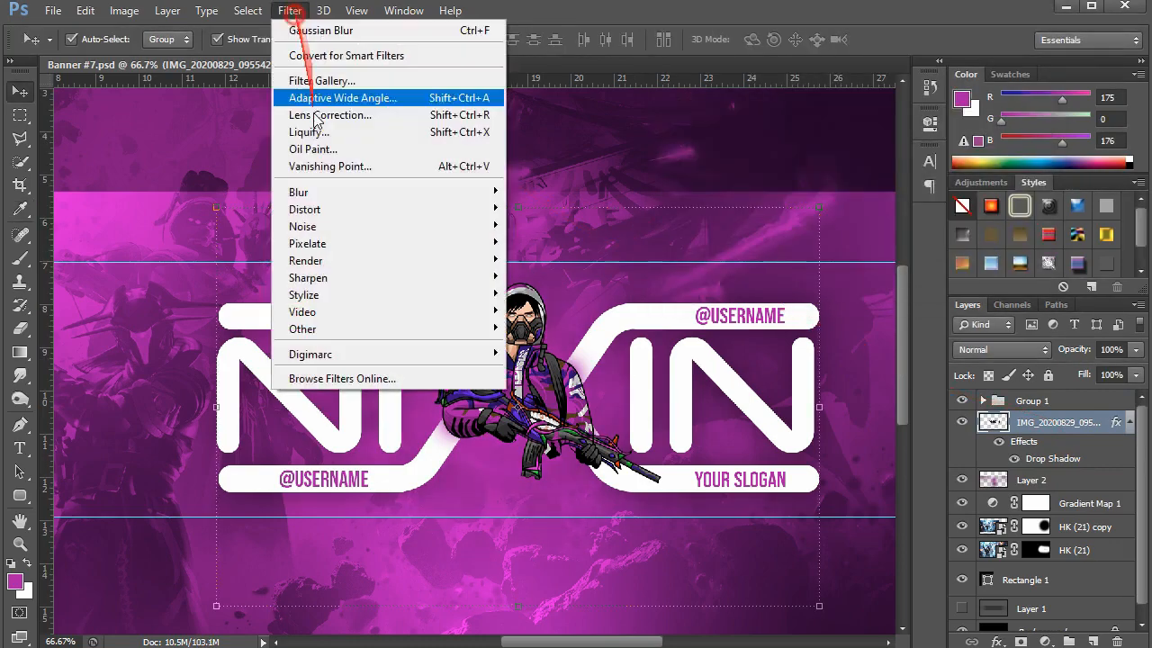
pyautogui.moveTo(359, 186)
pyautogui.click(553, 324)
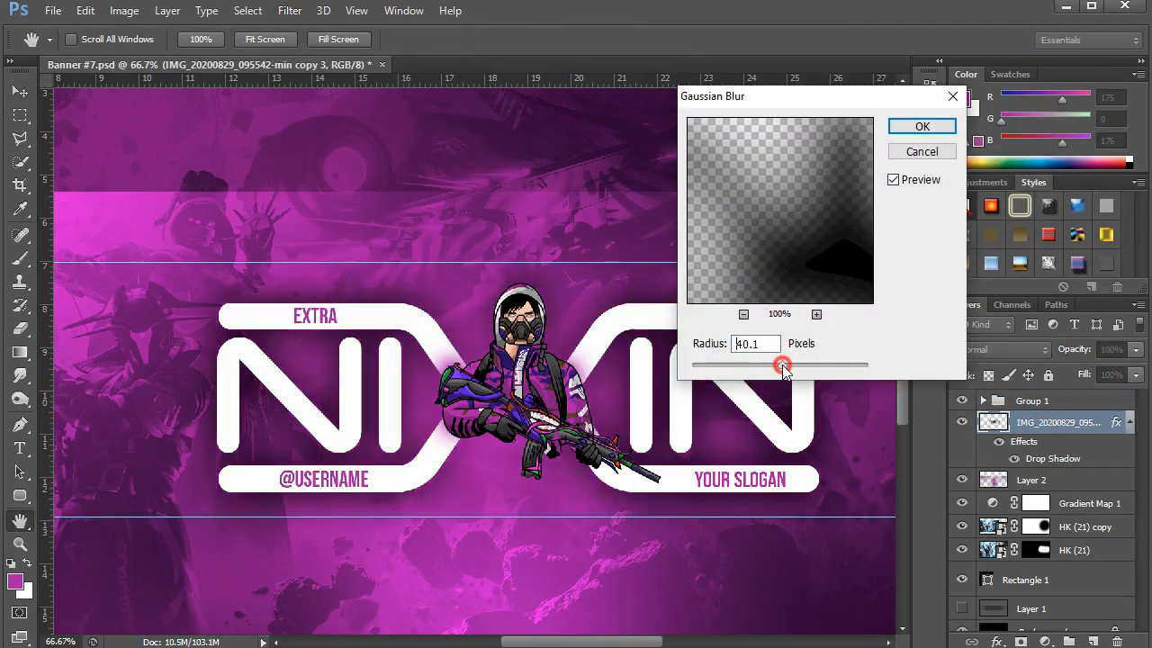
pyautogui.press('Return')
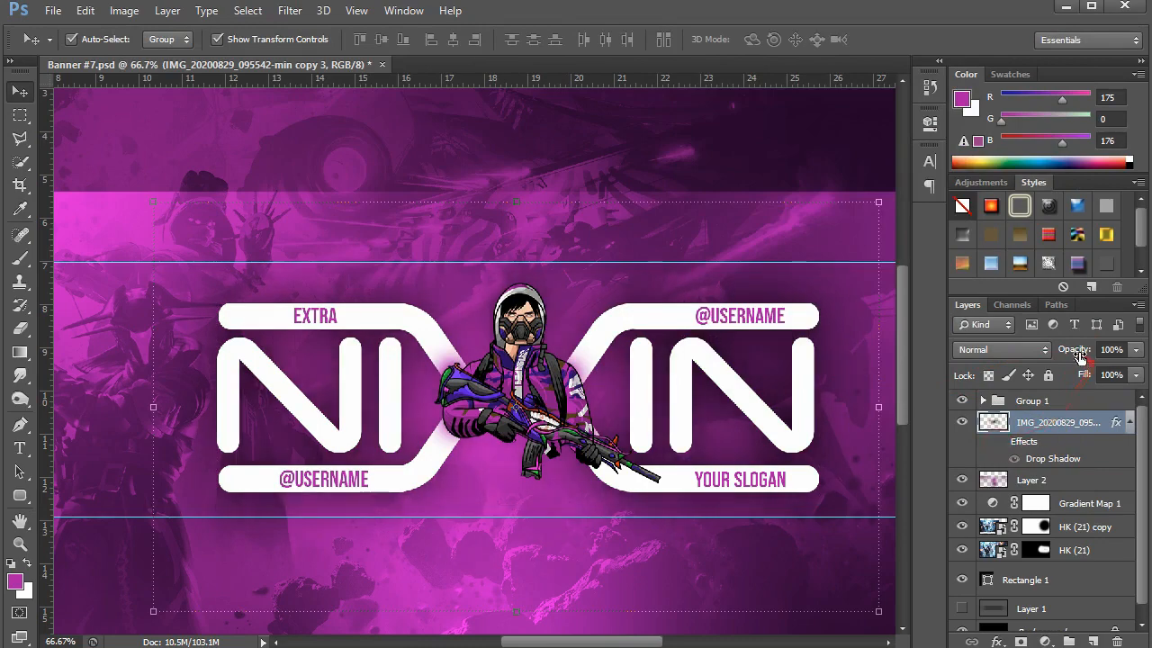
pyautogui.moveTo(1076, 350); pyautogui.dragTo(1050, 354)
pyautogui.hotkey('ctrl', '0')
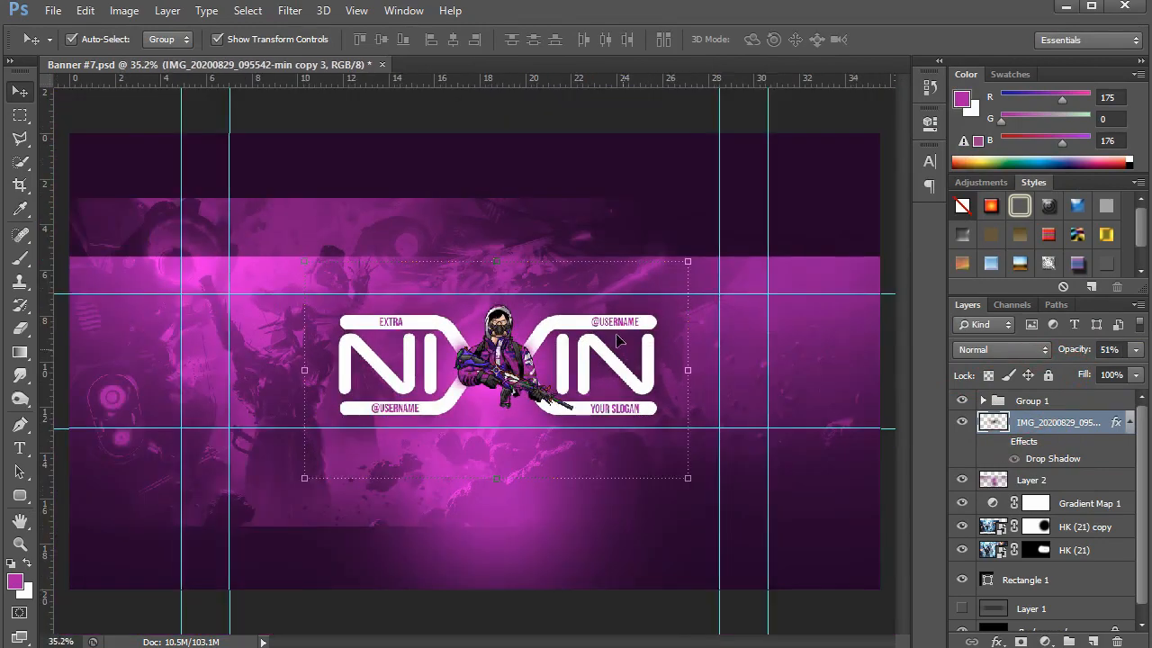
pyautogui.click(649, 101)
# Draw the diagonal-stripes custom shape about 702 px high over the banner's left part
pyautogui.rightClick(30, 491)
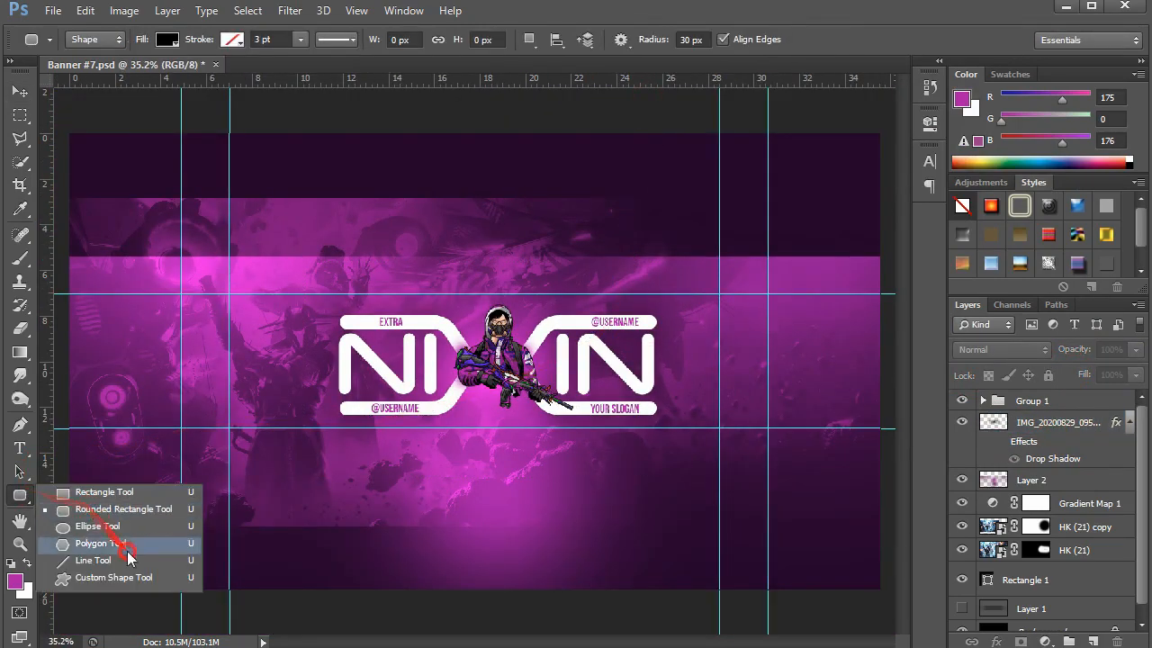
pyautogui.click(99, 578)
pyautogui.click(689, 40)
pyautogui.scroll(-1, 796, 196)
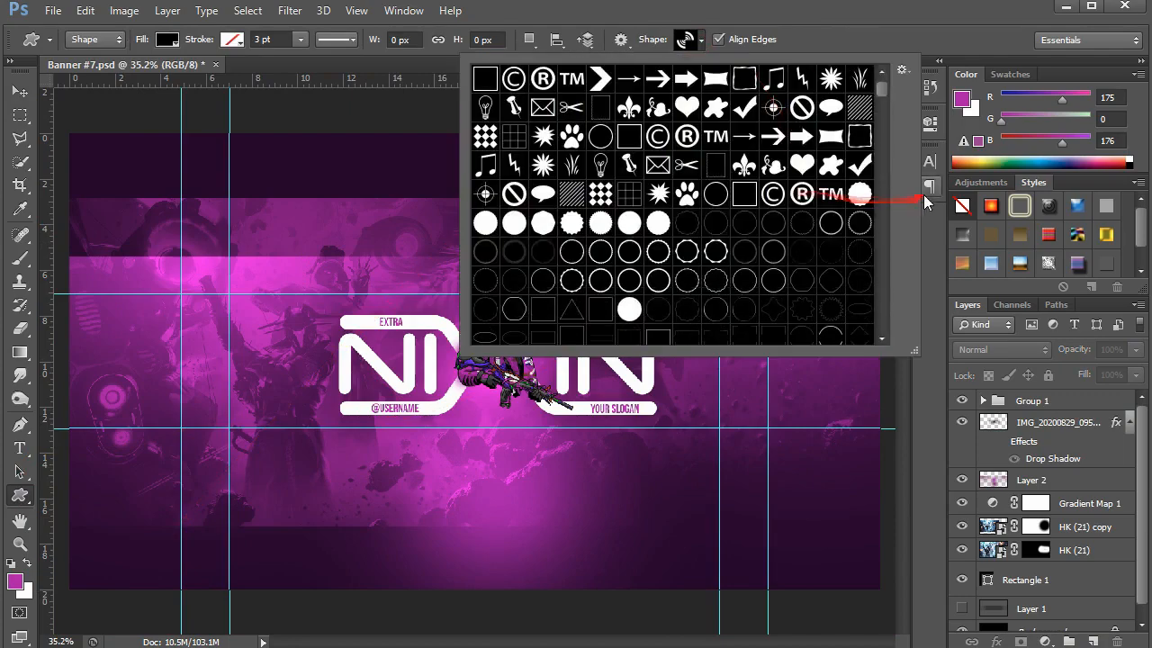
pyautogui.click(859, 110)
pyautogui.click(321, 360)
pyautogui.click(522, 237)
pyautogui.moveTo(121, 284); pyautogui.dragTo(456, 508)
# Fill the striped shape with a bright pink sampled from the banner artwork
pyautogui.click(168, 39)
pyautogui.click(253, 75)
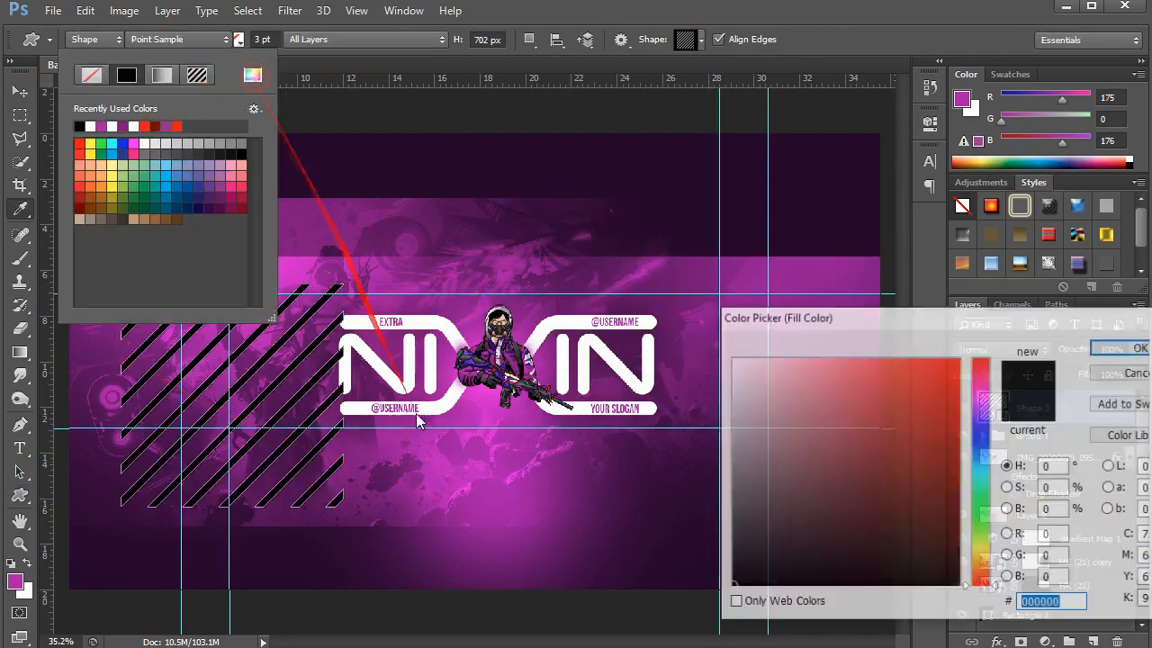
pyautogui.click(477, 396)
pyautogui.press('Return')
# Scale the stripes down and fit them within the bright band at the canvas's left edge
pyautogui.press('v')
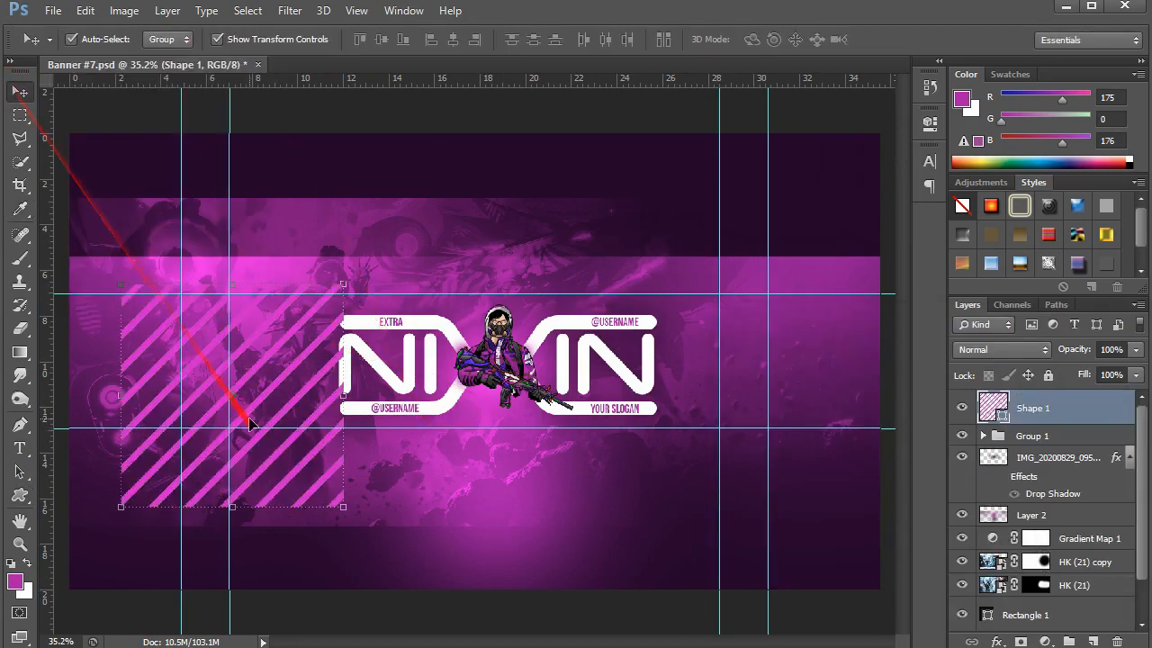
pyautogui.hotkey('ctrl', 't')
pyautogui.moveTo(286, 375); pyautogui.dragTo(206, 341)
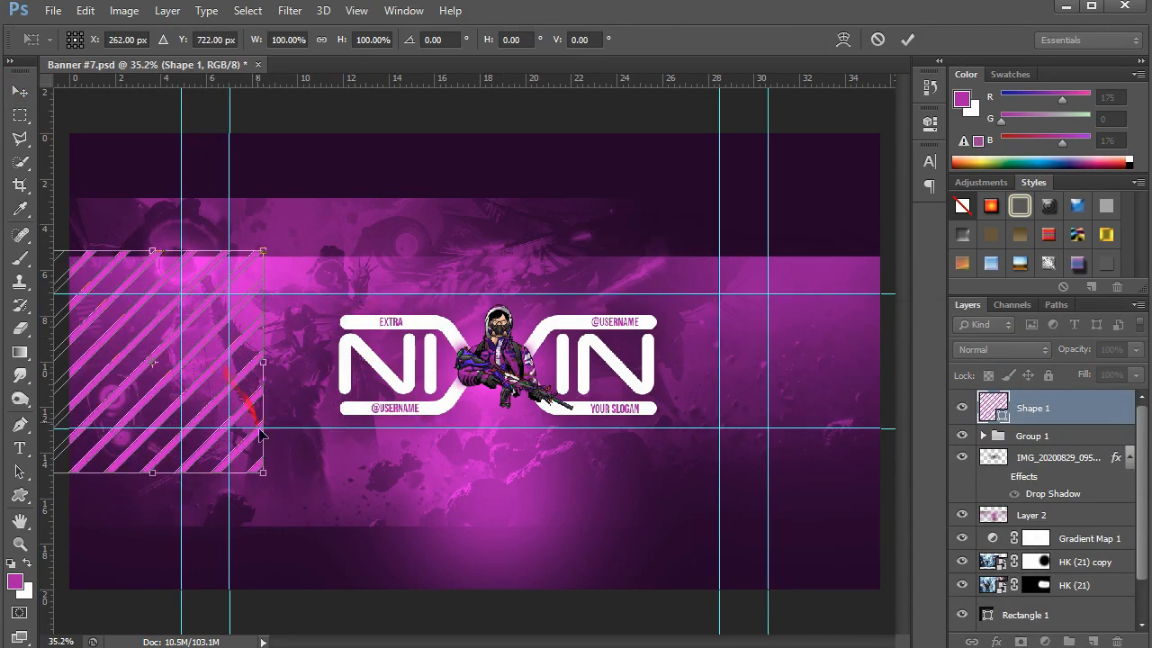
pyautogui.moveTo(258, 475)
pyautogui.mouseDown()
pyautogui.moveTo(174, 405)
pyautogui.moveTo(206, 432)
pyautogui.moveTo(197, 392)
pyautogui.moveTo(233, 440)
pyautogui.moveTo(238, 432)
pyautogui.mouseUp()
pyautogui.press('Return')
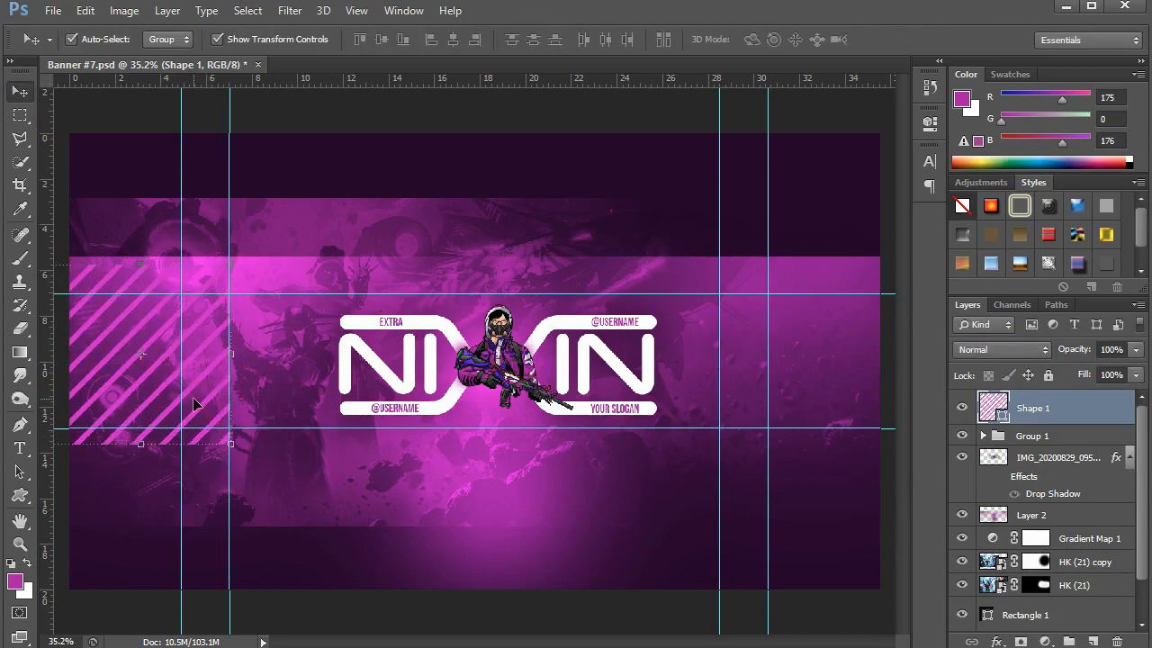
# Add a layer mask to the stripes and fade their inner edge with a soft black brush
pyautogui.click(1020, 642)
pyautogui.press('b')
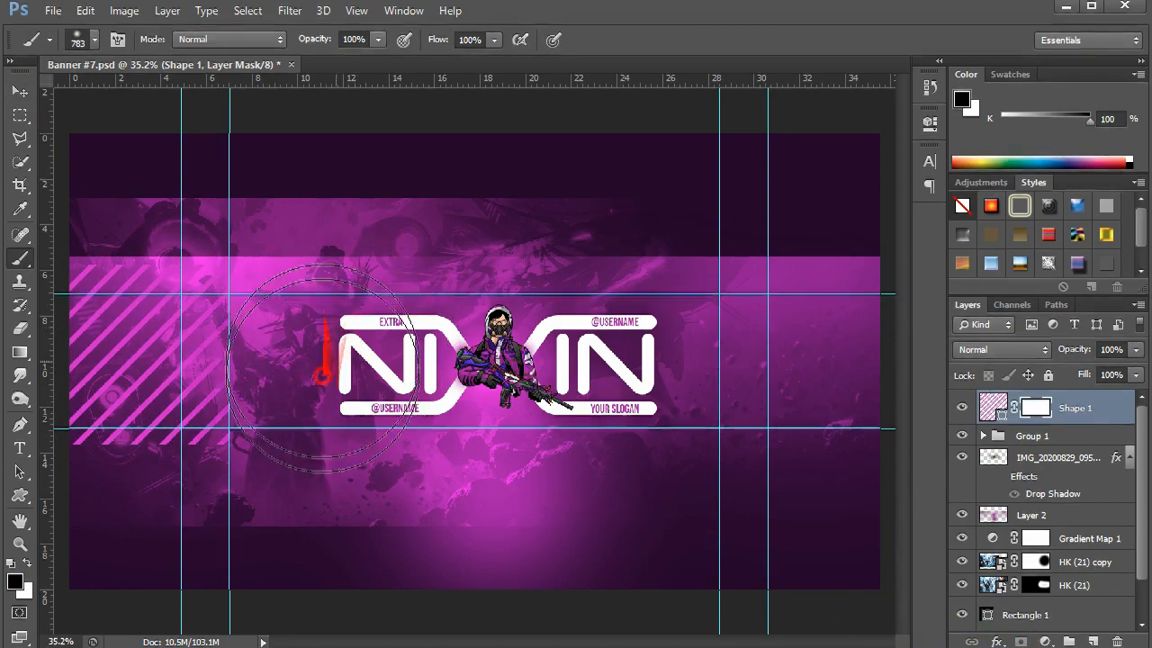
pyautogui.moveTo(323, 368)
pyautogui.mouseDown()
pyautogui.moveTo(336, 335)
pyautogui.moveTo(339, 428)
pyautogui.mouseUp()
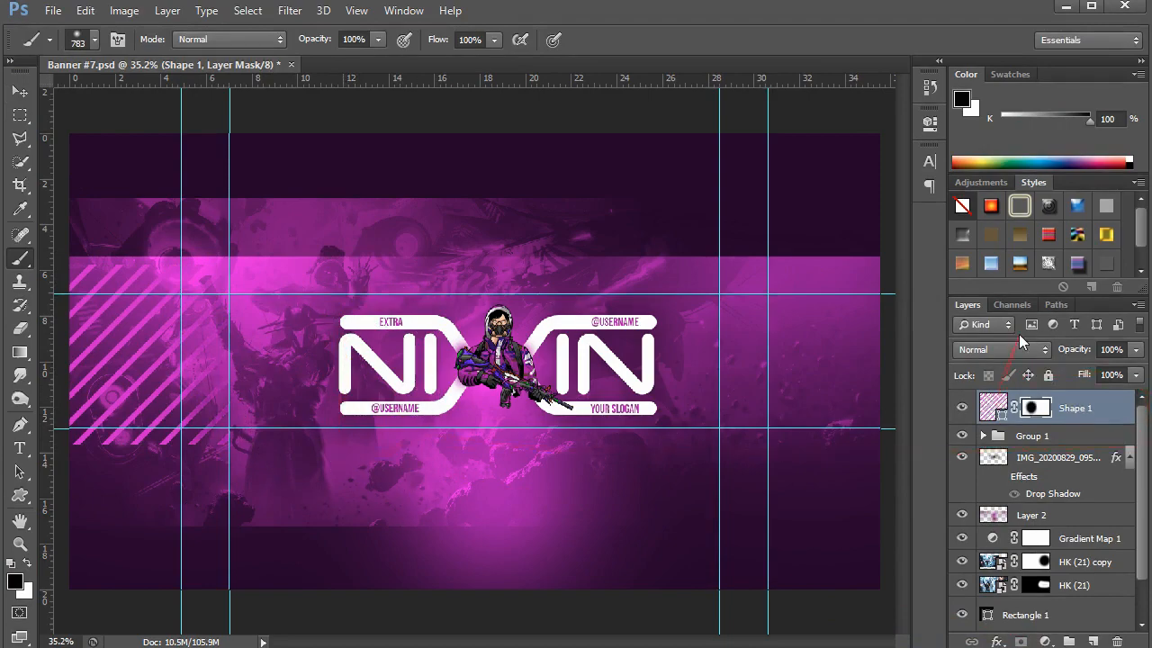
# Compare blend modes on the stripes and set the layer to Linear Burn
pyautogui.click(1000, 398)
pyautogui.scroll(-5, 1020, 346)
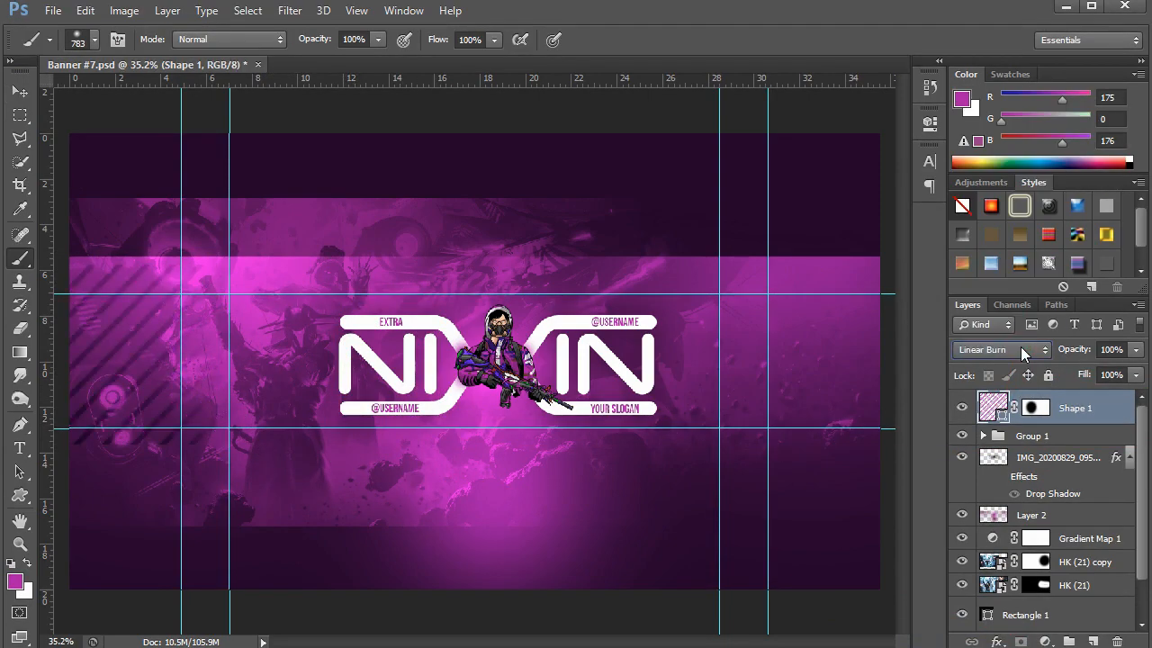
pyautogui.click(211, 358)
pyautogui.click(602, 263)
pyautogui.click(547, 260)
pyautogui.scroll(-6, 1002, 349)
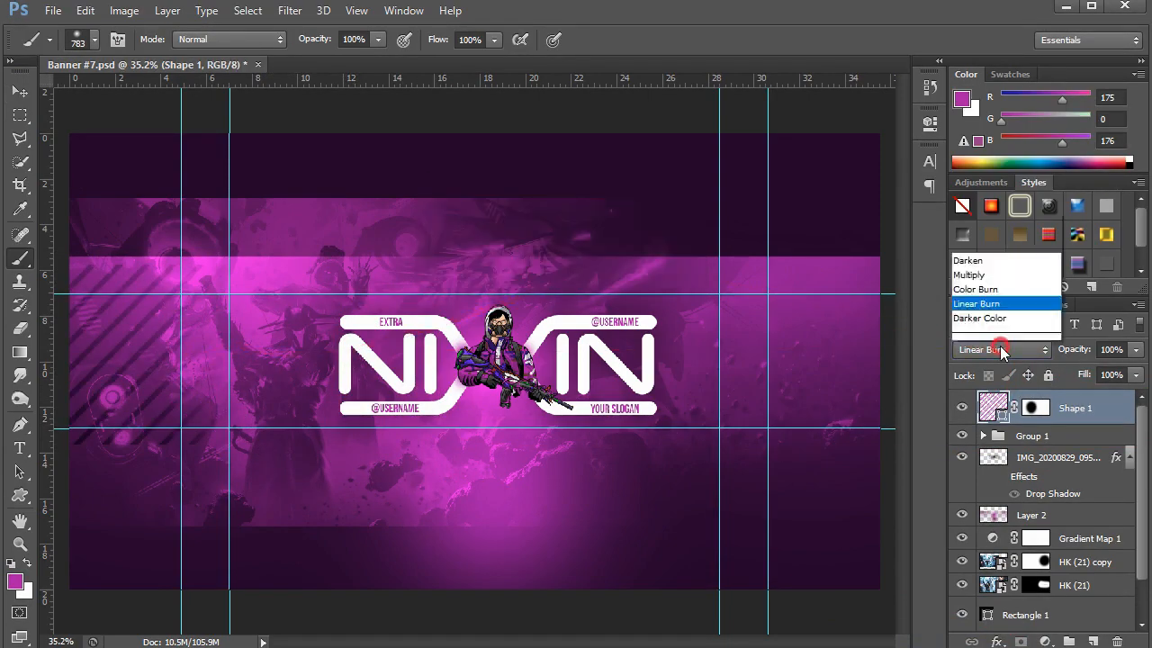
pyautogui.scroll(-5, 1001, 349)
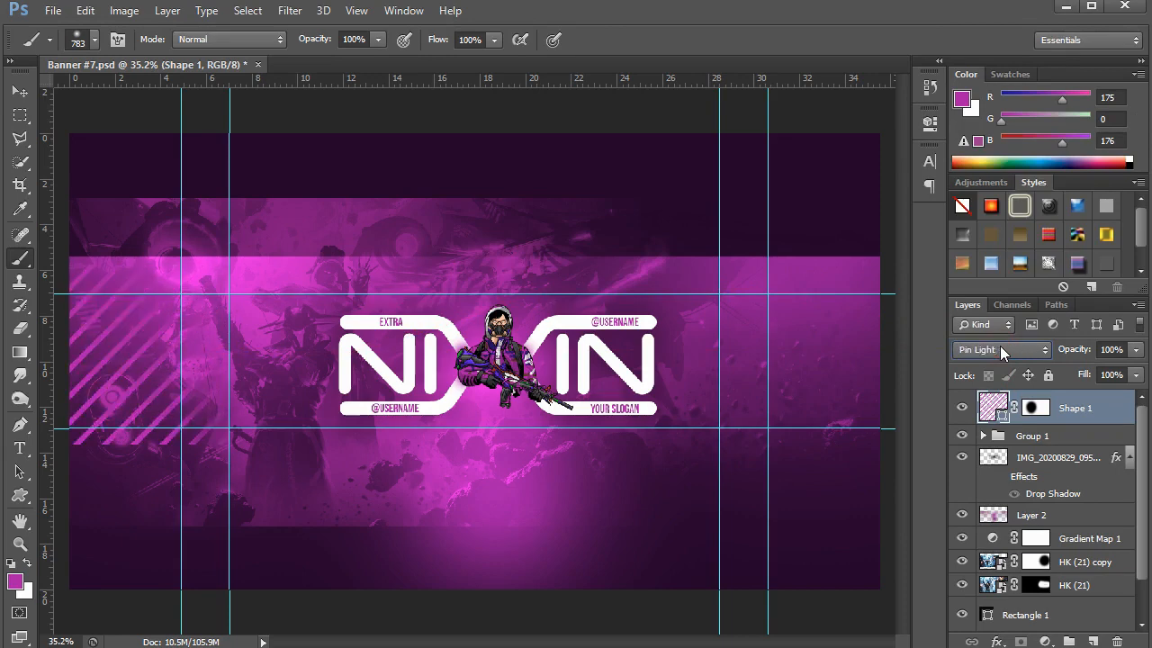
pyautogui.scroll(-4, 1000, 346)
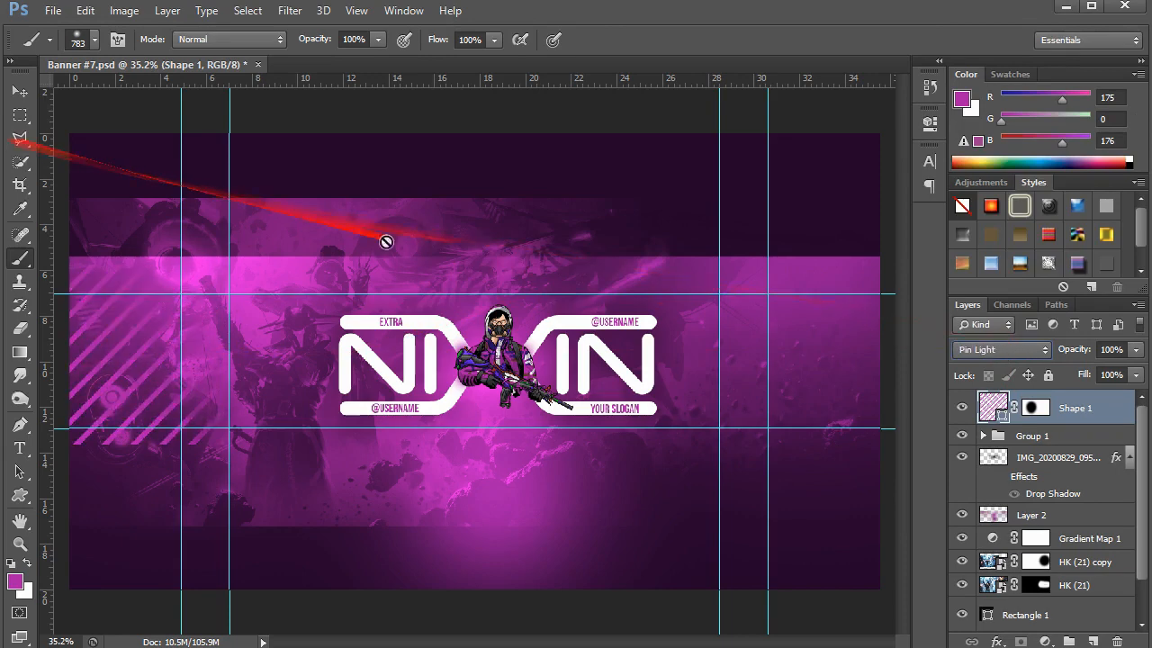
pyautogui.scroll(-4, 993, 352)
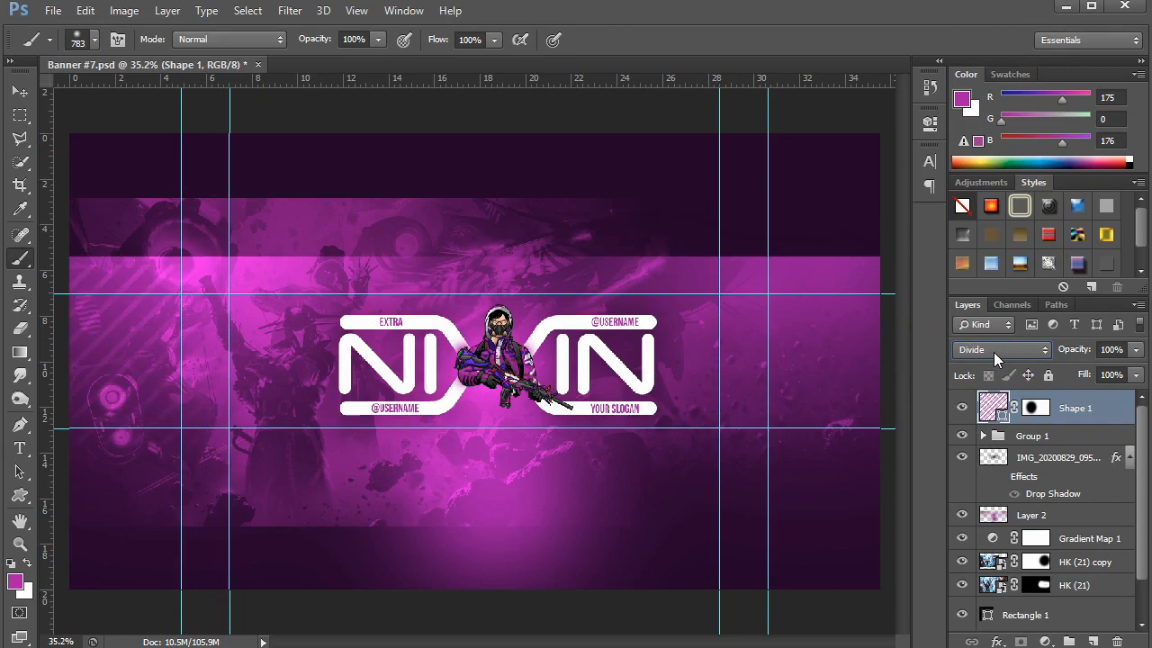
pyautogui.click(994, 351)
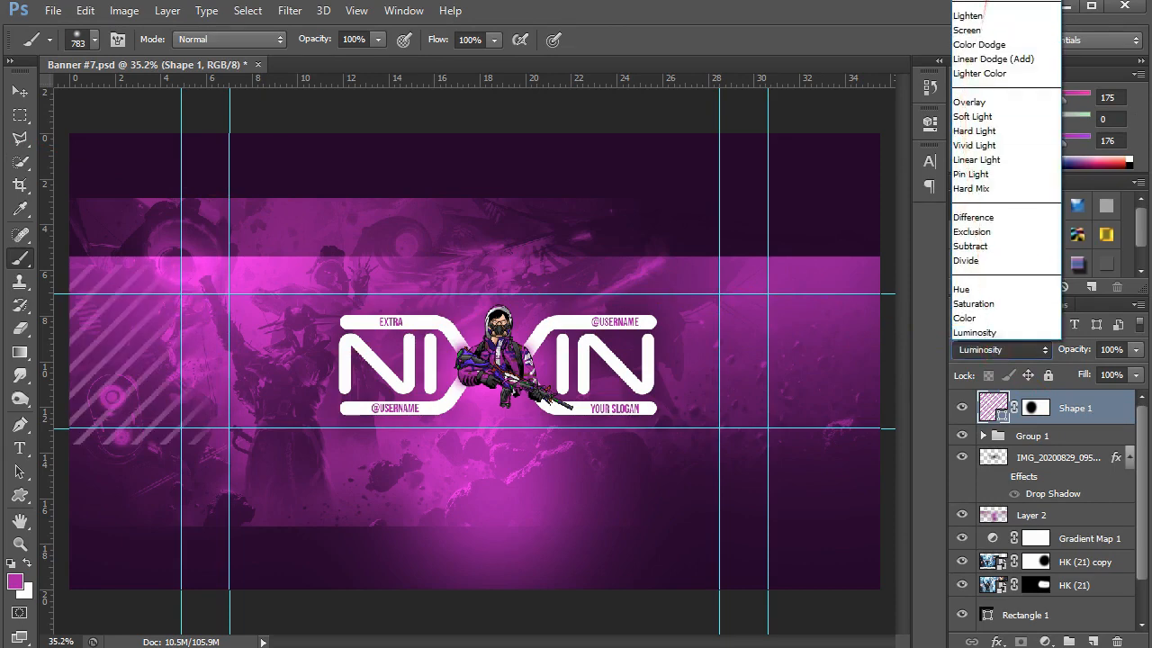
pyautogui.click(1035, 20)
# Duplicate the stripes, flip the copy horizontally and place it at the banner's right edge
pyautogui.click(20, 93)
pyautogui.hotkey('ctrl', 'j')
pyautogui.hotkey('ctrl', 't')
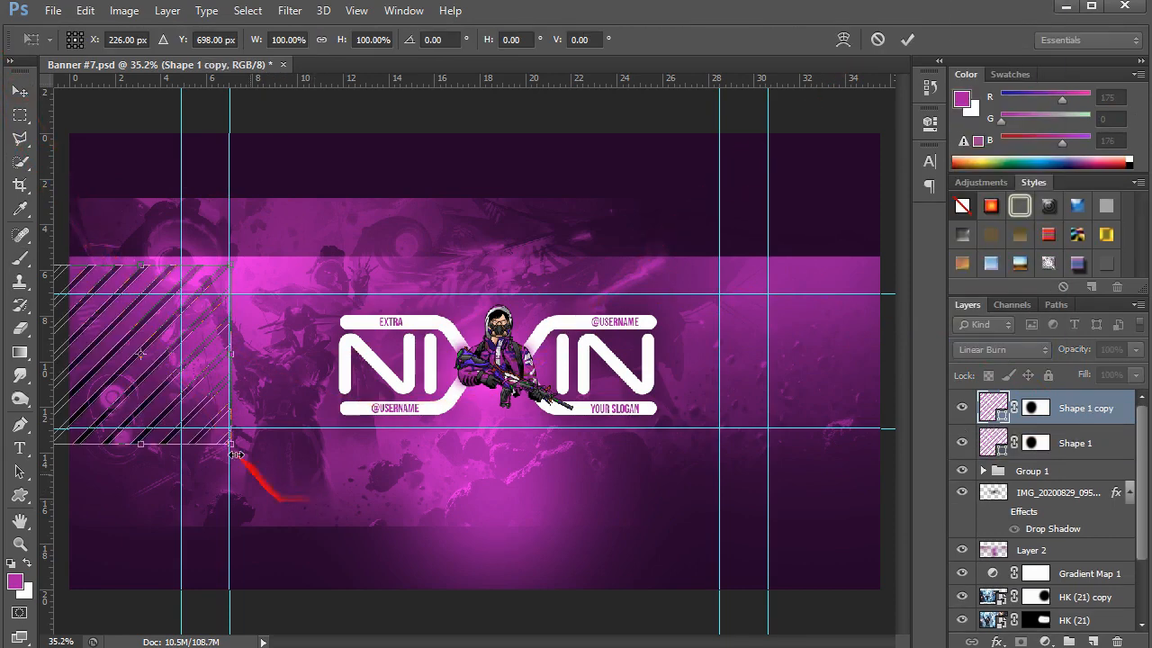
pyautogui.rightClick(196, 423)
pyautogui.click(284, 647)
pyautogui.moveTo(189, 317); pyautogui.dragTo(854, 424)
pyautogui.press('Return')
pyautogui.click(1035, 408)
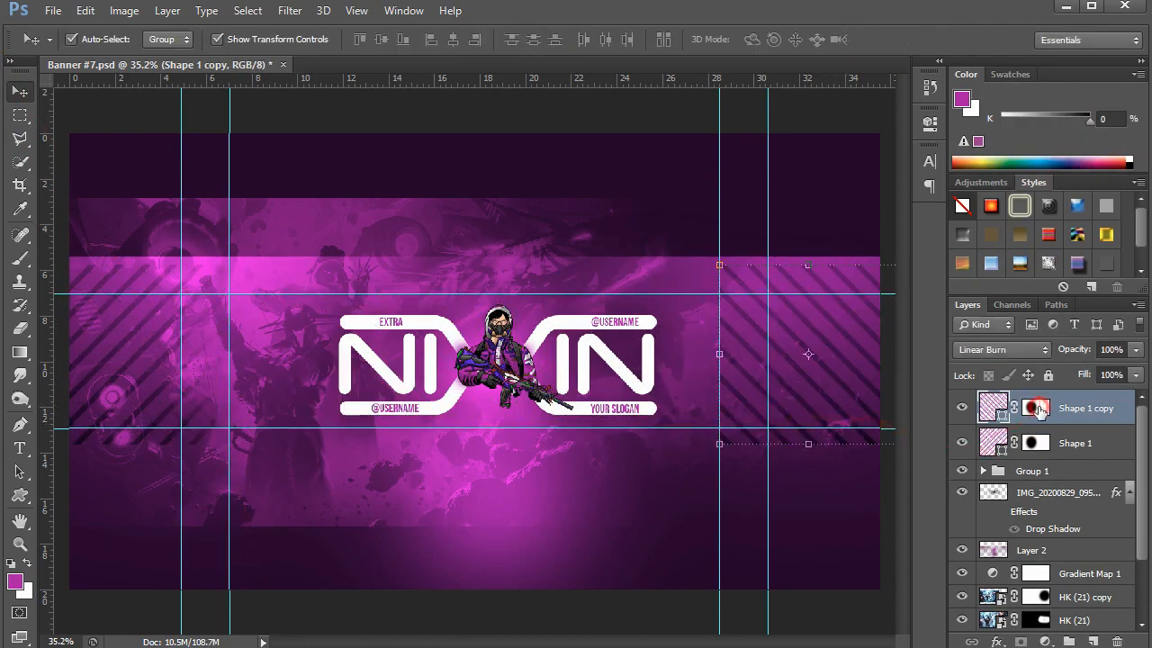
pyautogui.press('b')
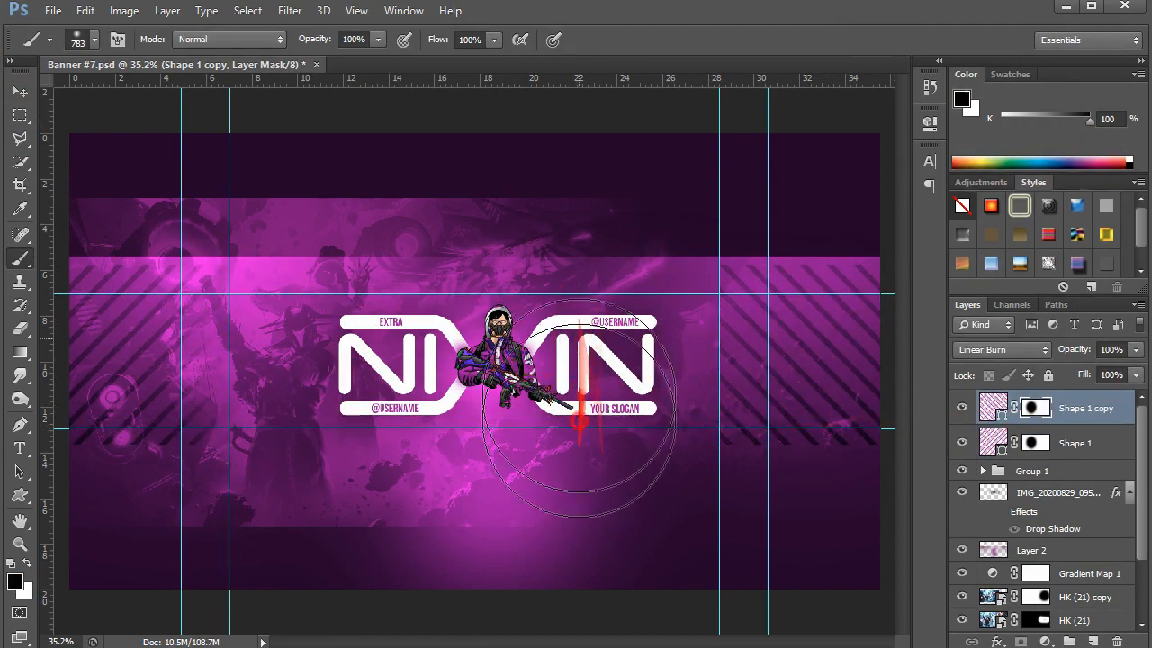
pyautogui.moveTo(600, 174)
pyautogui.mouseDown()
pyautogui.moveTo(588, 321)
pyautogui.moveTo(598, 367)
pyautogui.mouseUp()
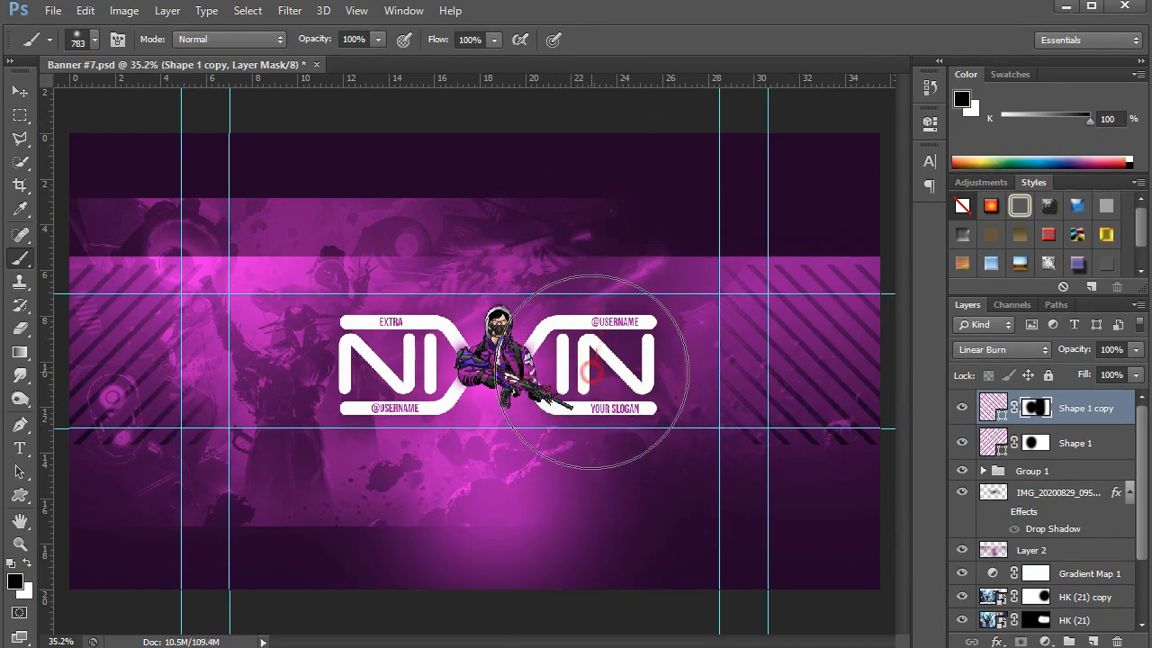
# Replace the mask on the right stripes with a fresh one and fade their inner edge using a soft black brush
pyautogui.click(1038, 409)
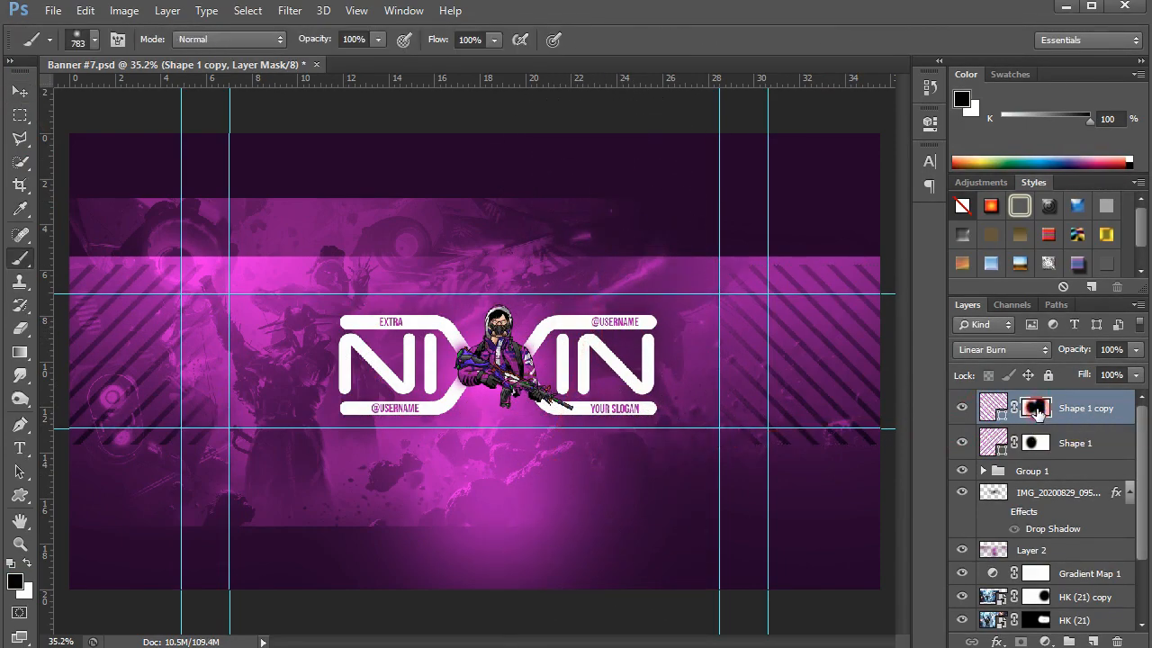
pyautogui.rightClick(1039, 411)
pyautogui.click(976, 448)
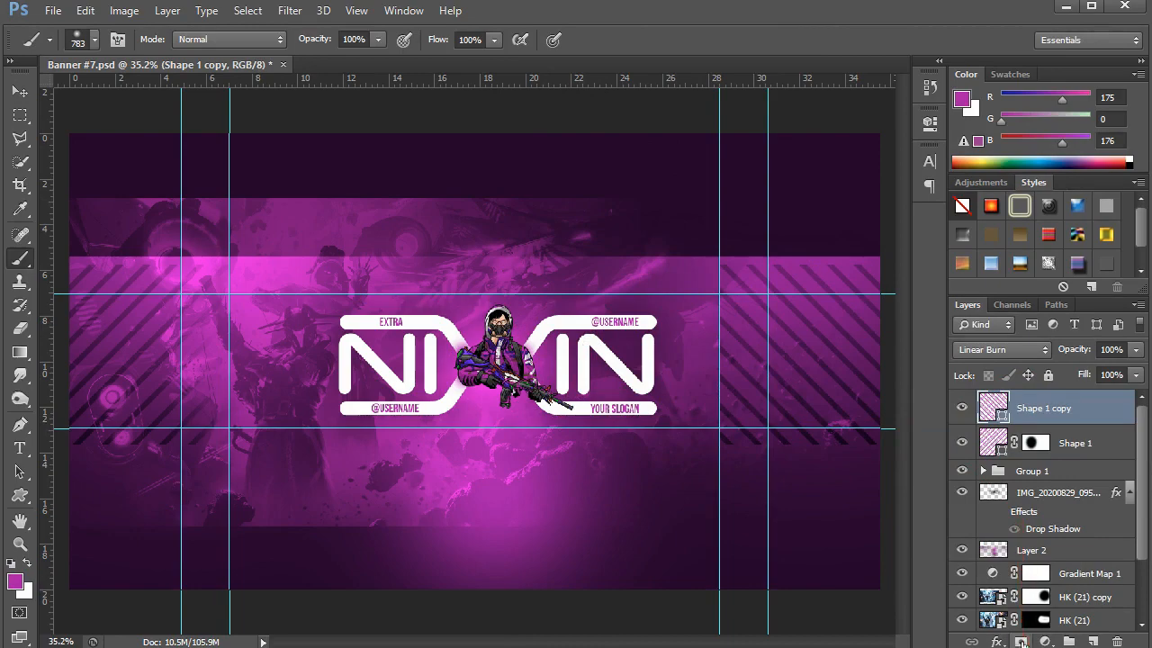
pyautogui.click(1021, 641)
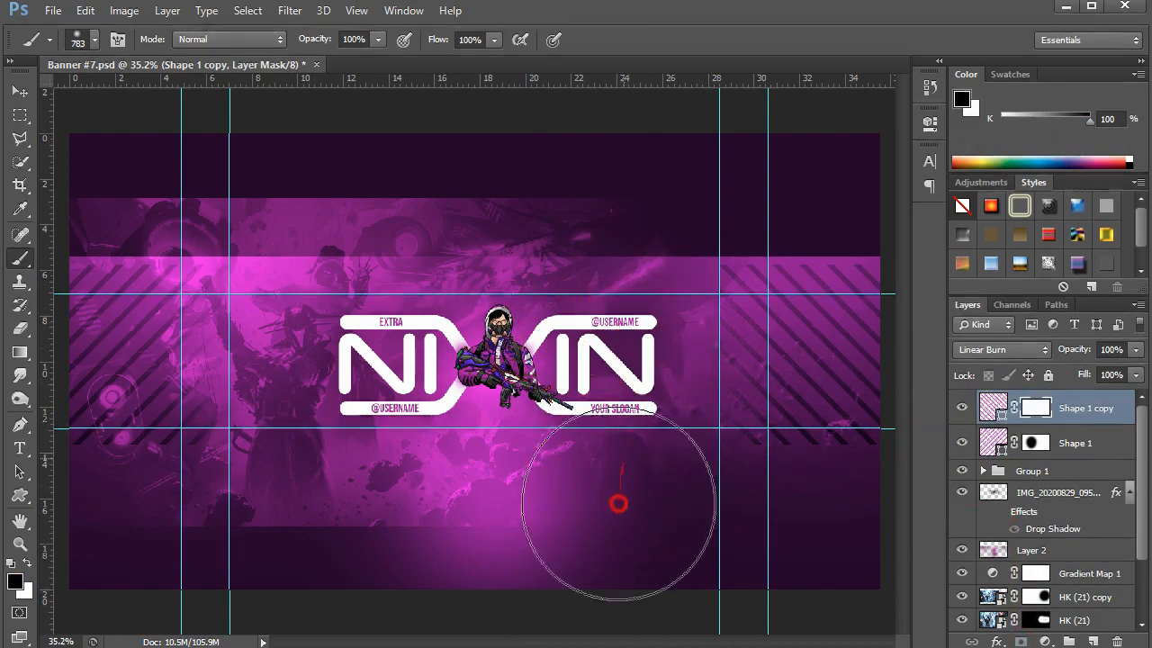
pyautogui.moveTo(618, 504)
pyautogui.mouseDown()
pyautogui.moveTo(610, 210)
pyautogui.moveTo(629, 227)
pyautogui.moveTo(596, 403)
pyautogui.mouseUp()
pyautogui.press('v')
pyautogui.click(599, 472)
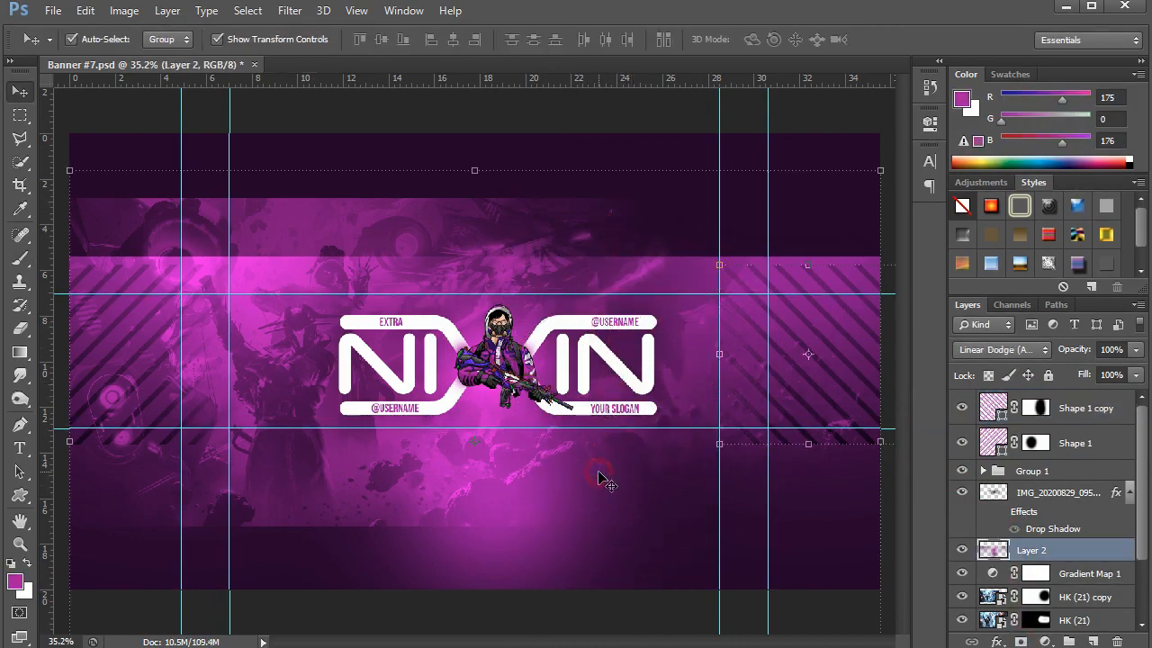
pyautogui.press('c')
pyautogui.press('v')
pyautogui.click(684, 115)
# Group all artwork layers from Shape 1 copy down to Rectangle 1, then duplicate the group and merge the duplicate
pyautogui.click(1085, 412)
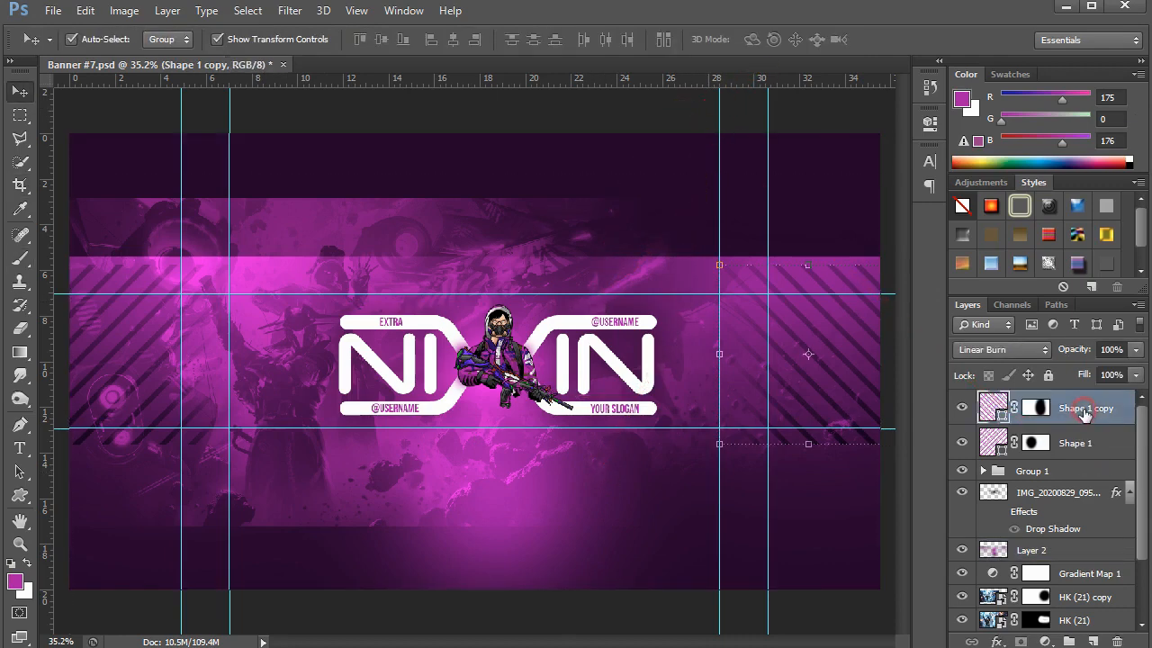
pyautogui.scroll(-5, 1086, 432)
pyautogui.keyDown('shift'); pyautogui.click(1089, 569); pyautogui.keyUp('shift')
pyautogui.hotkey('ctrl', 'g')
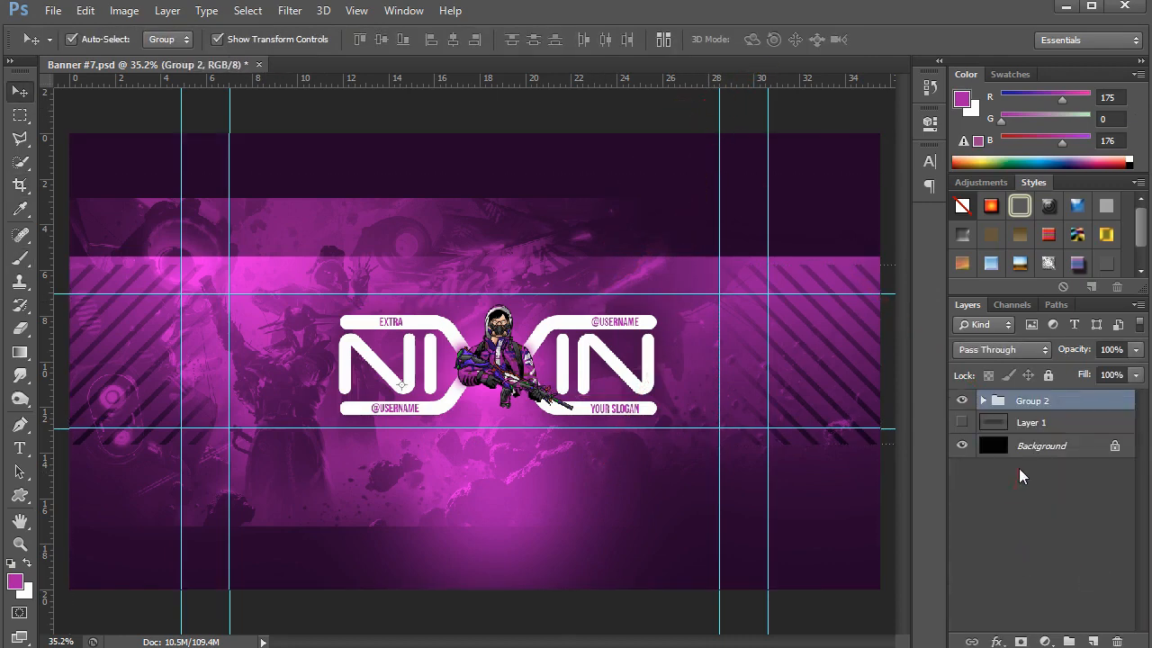
pyautogui.hotkey('ctrl', 'j')
pyautogui.hotkey('ctrl', 'e')
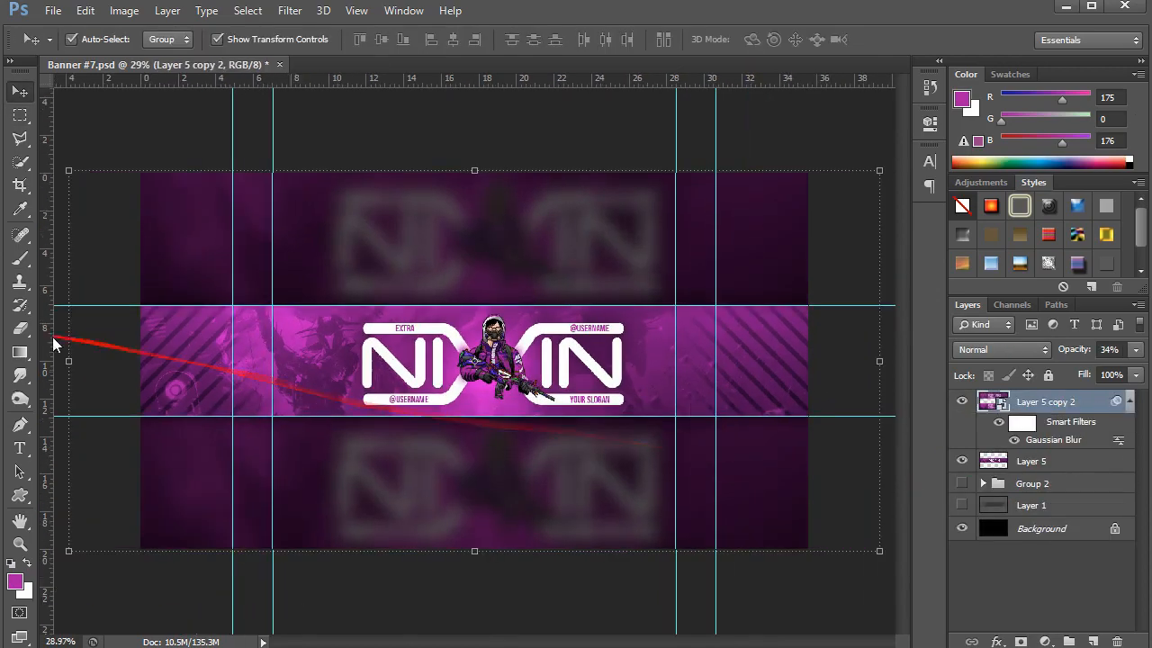
# Paint a large pink glow over the character on a new top layer with a 1301 px soft brush, blended as Linear Dodge (Add)
pyautogui.click(20, 258)
pyautogui.click(1033, 461)
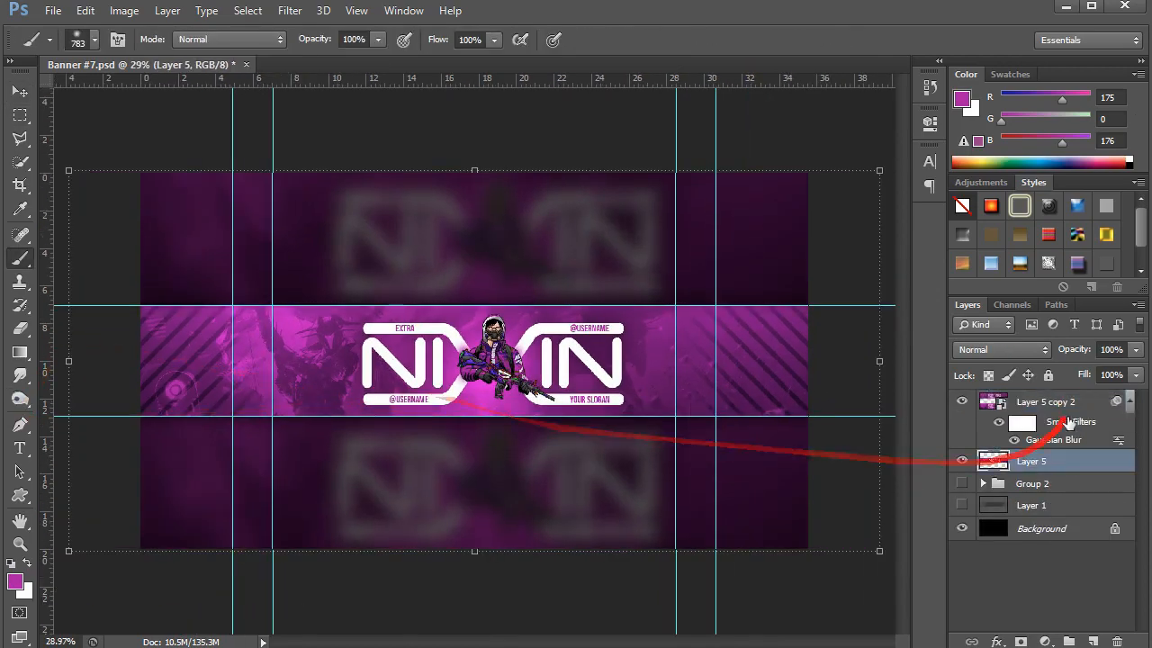
pyautogui.click(1067, 402)
pyautogui.click(1092, 640)
pyautogui.moveTo(501, 384); pyautogui.dragTo(581, 413)
pyautogui.click(493, 377)
pyautogui.click(1002, 349)
pyautogui.click(994, 59)
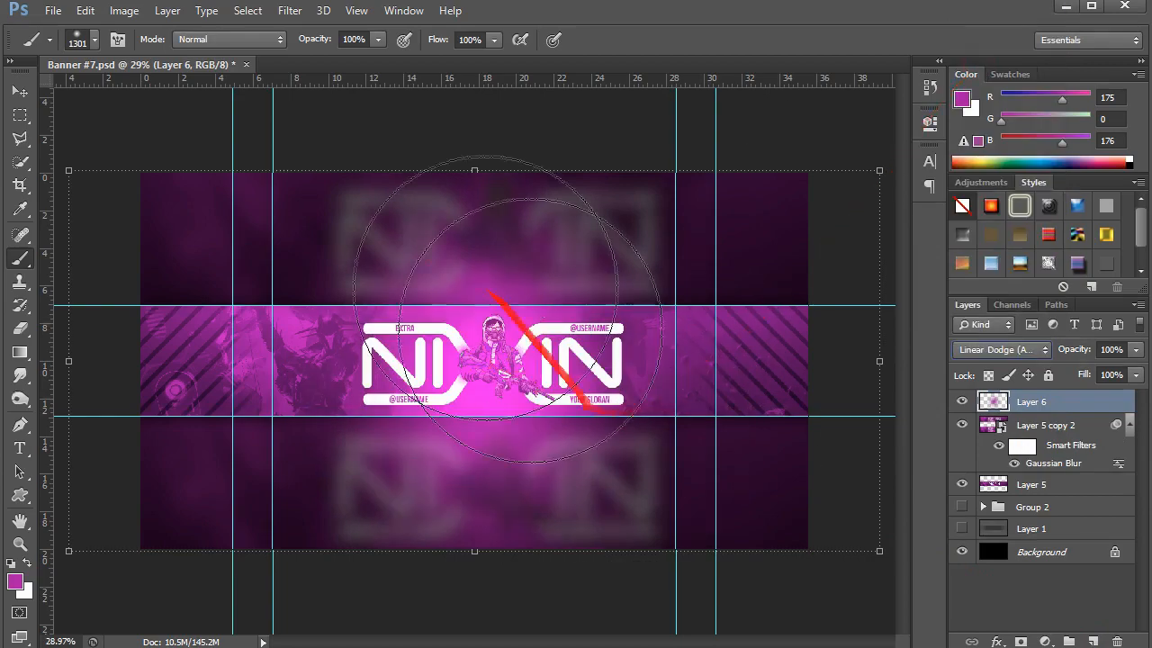
# Set the glow layer's opacity to 66% and shift the glow slightly over the character
pyautogui.press('v')
pyautogui.press('6')
pyautogui.press('6')
pyautogui.moveTo(573, 382); pyautogui.dragTo(513, 386)
pyautogui.click(843, 314)
pyautogui.scroll(16, 496, 349)
pyautogui.scroll(-14, 488, 295)
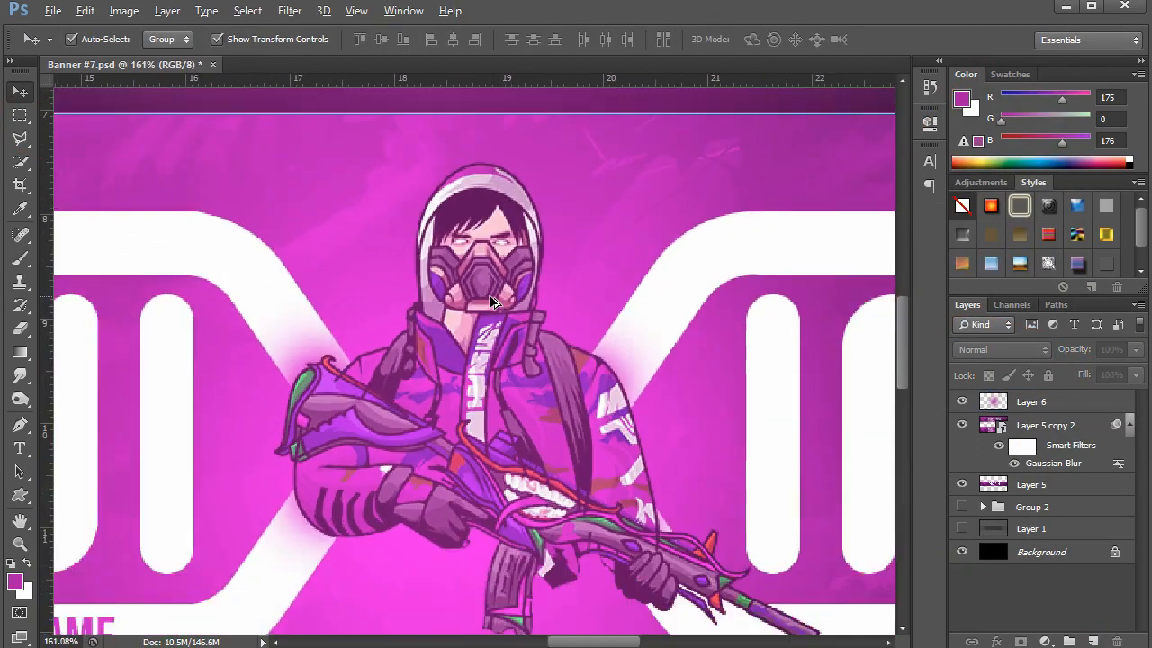
pyautogui.click(541, 286)
pyautogui.click(565, 265)
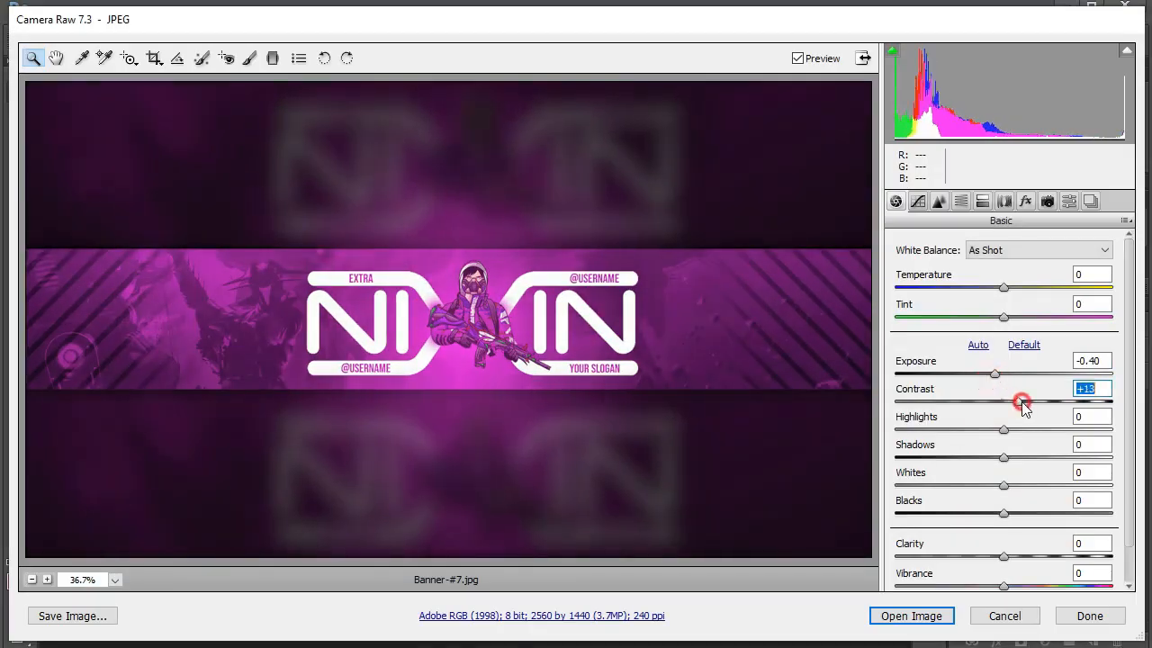
# In Camera Raw, set Contrast +23, Highlights +15, Shadows -18, Whites -7, Blacks -16 and Clarity +32, and raise Vibrance and Saturation
pyautogui.moveTo(1024, 407); pyautogui.dragTo(1028, 401)
pyautogui.moveTo(1003, 429); pyautogui.dragTo(996, 488)
pyautogui.moveTo(1004, 513); pyautogui.dragTo(986, 515)
pyautogui.scroll(-1, 1042, 537)
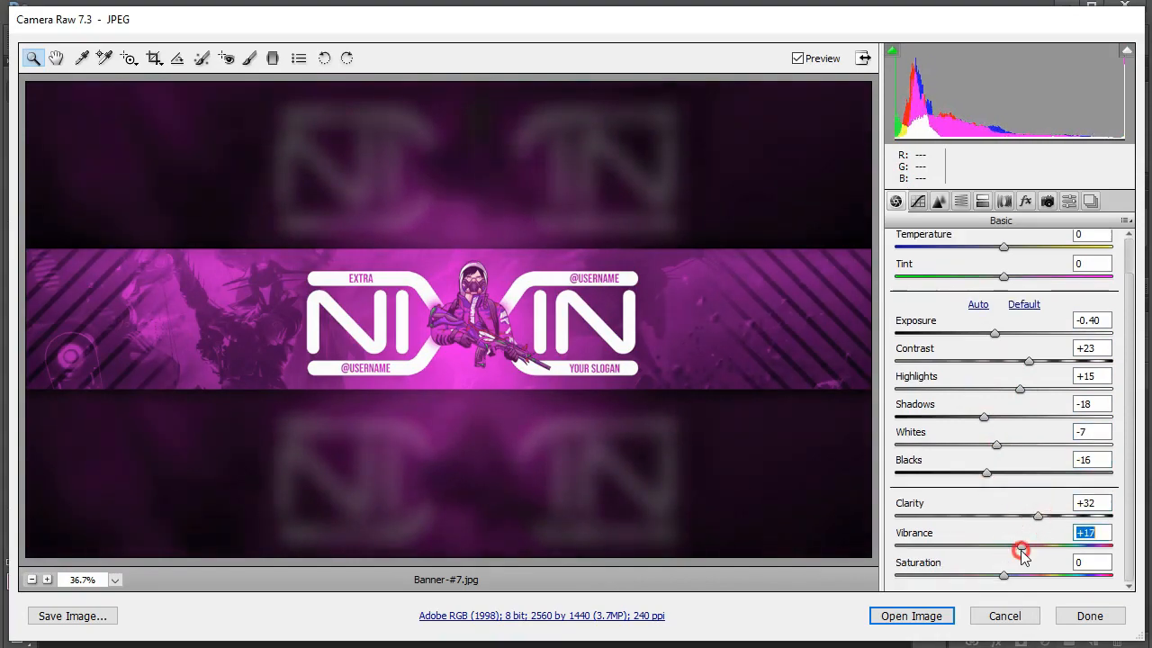
pyautogui.moveTo(1021, 551); pyautogui.dragTo(1029, 547)
pyautogui.click(1019, 575)
# Set the parametric tone curve's Highlights to -24 and Lights to +8
pyautogui.click(919, 202)
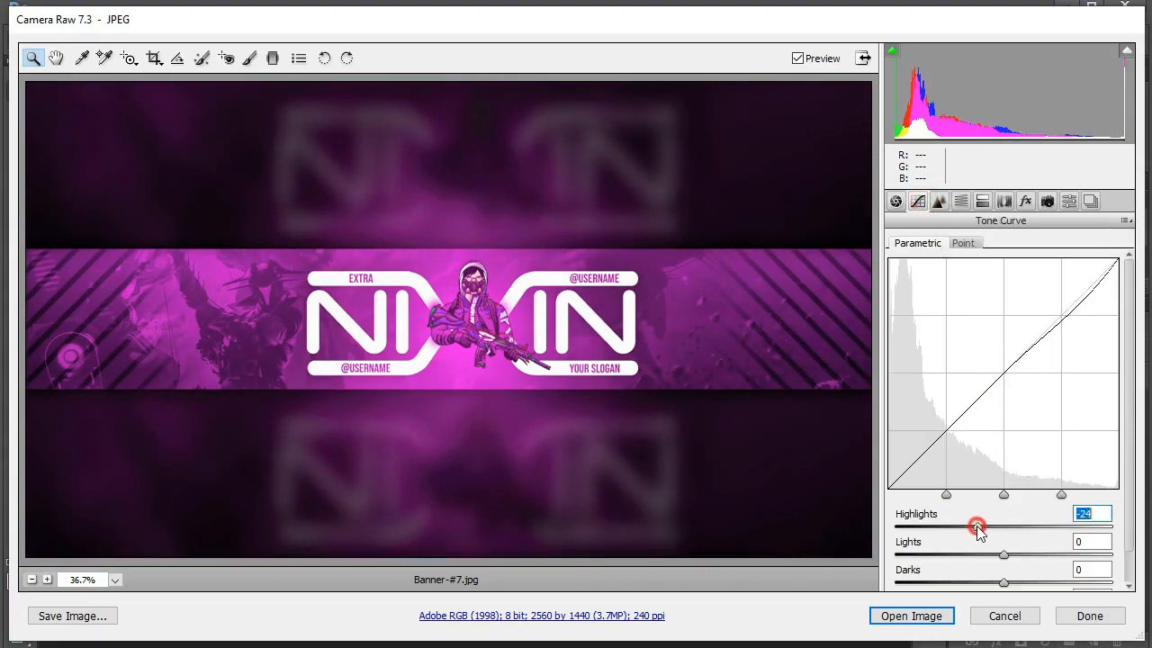
pyautogui.click(940, 201)
# Adjust HSL luminance with Reds at about -23, and set saturation to about +20 for Purples and -30 for Magentas
pyautogui.click(960, 202)
pyautogui.click(985, 330)
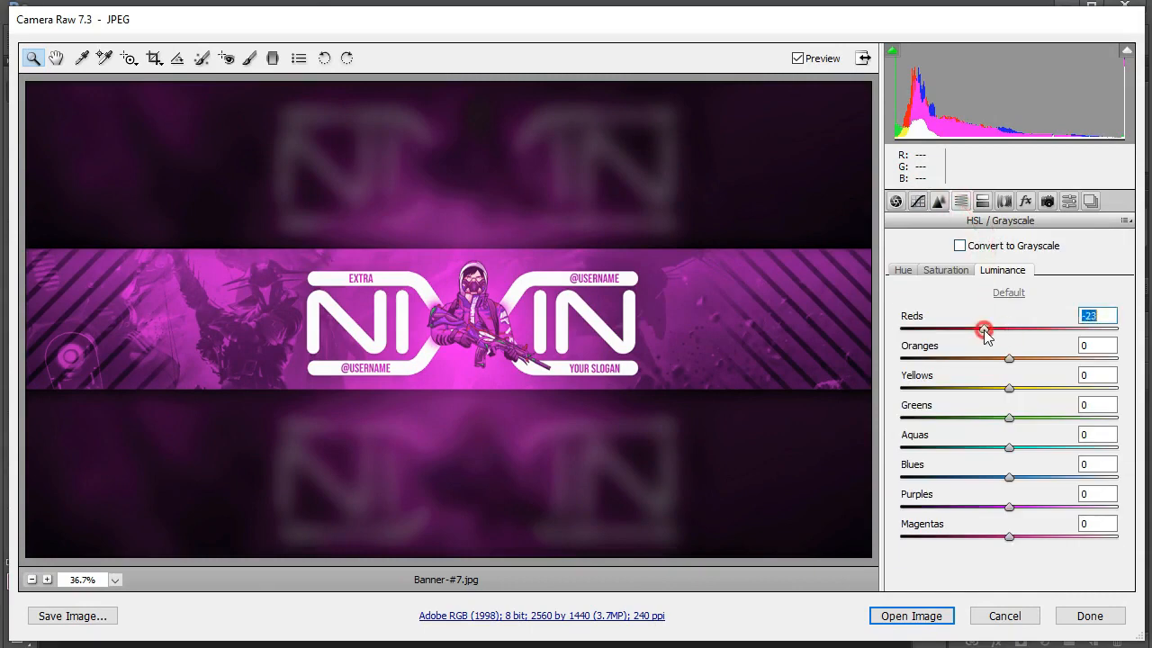
pyautogui.moveTo(1009, 506); pyautogui.dragTo(981, 540)
pyautogui.click(944, 270)
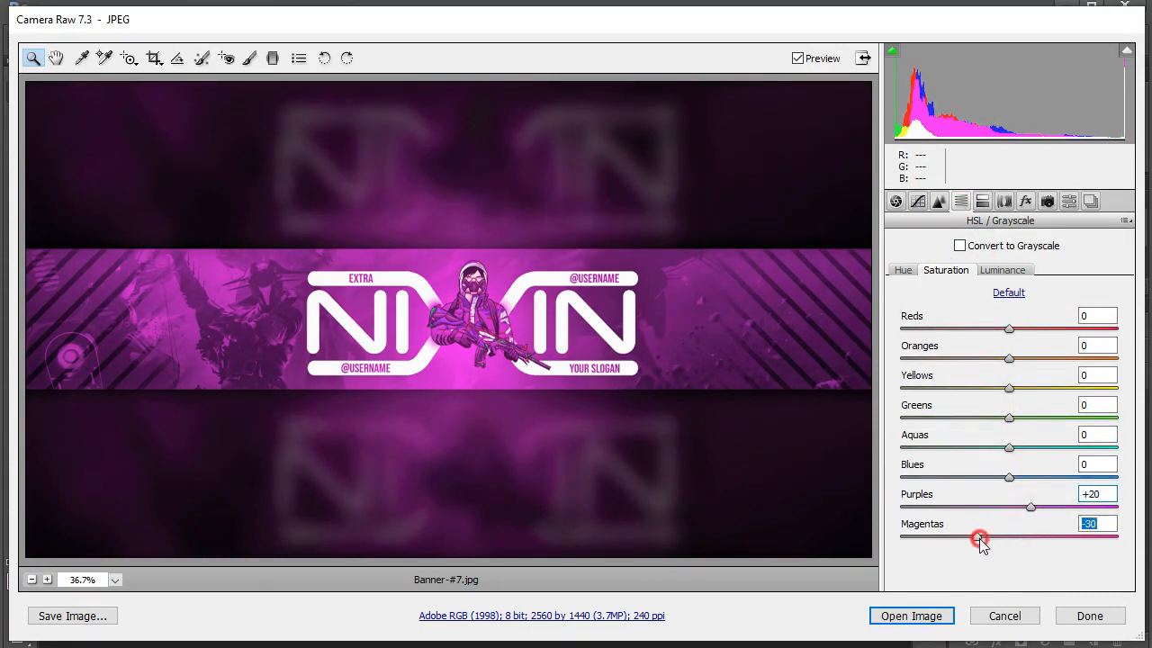
# Add film grain with an amount of 28 and darken the image edges with a negative post-crop vignette
pyautogui.click(1025, 201)
pyautogui.moveTo(902, 276); pyautogui.dragTo(961, 277)
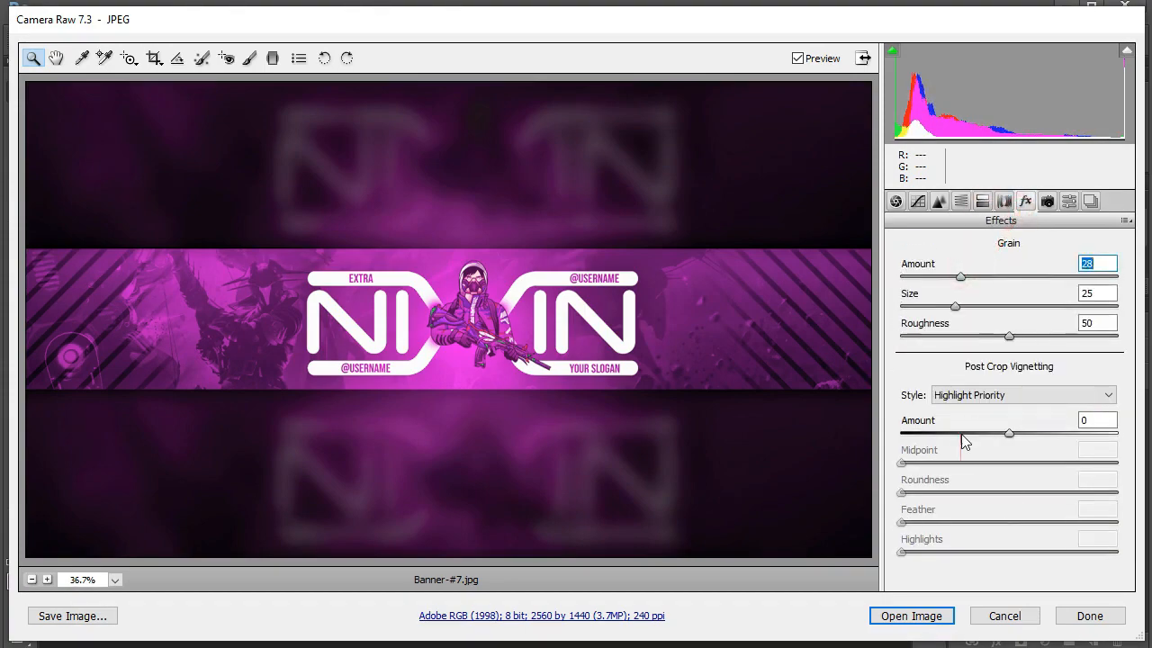
pyautogui.moveTo(1009, 433); pyautogui.dragTo(979, 436)
# Readjust the banner's overall exposure in the basic Camera Raw settings
pyautogui.click(917, 202)
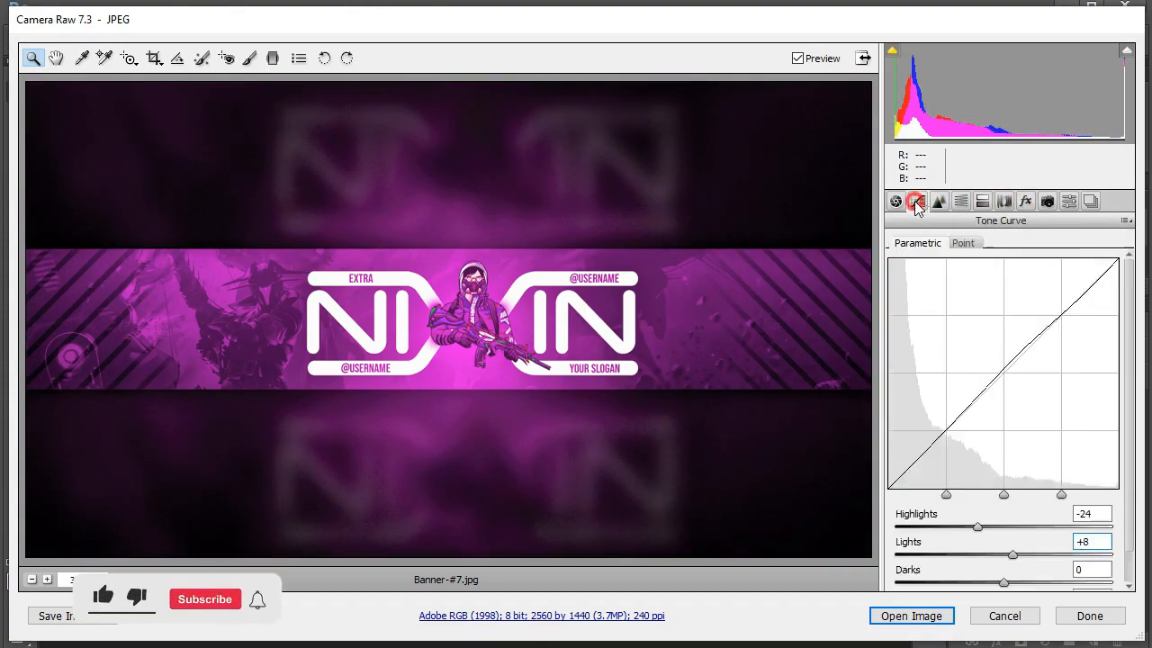
pyautogui.click(895, 201)
pyautogui.click(996, 334)
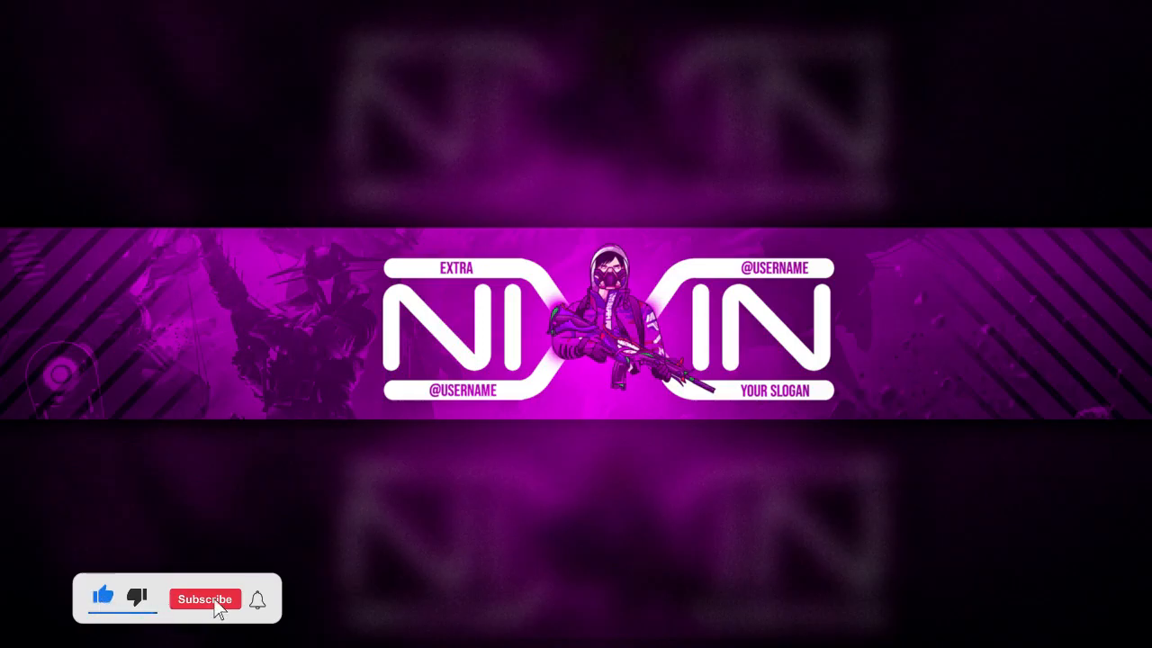